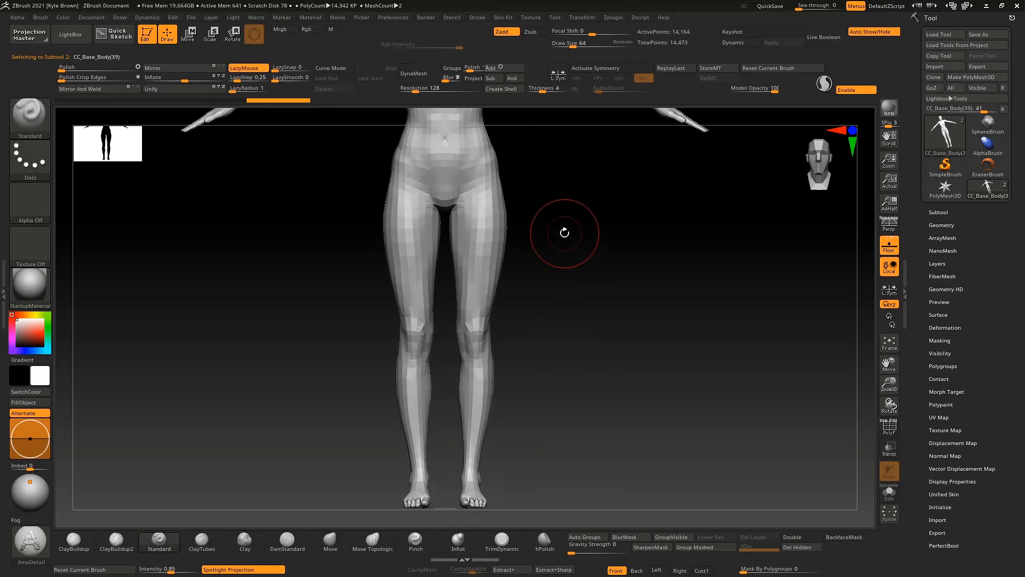
# Step: Subdivide the base body mesh several times into a smooth high-resolution model and inspect it from head to torso
pyautogui.press('d')
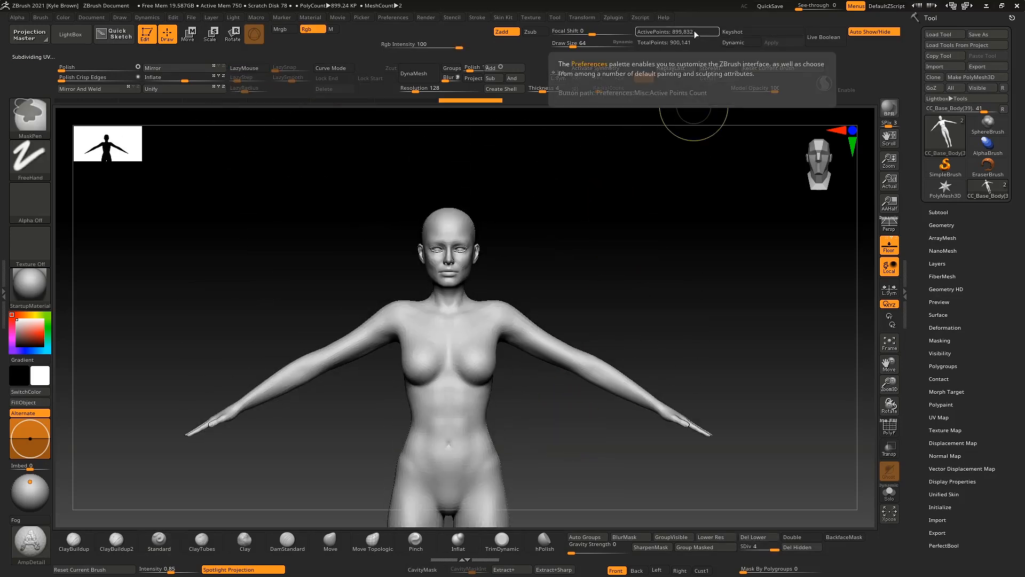
pyautogui.hotkey('ctrl', 'd')
pyautogui.keyDown('ctrl'); pyautogui.moveTo(597, 254); pyautogui.dragTo(631, 450, button='right'); pyautogui.keyUp('ctrl')
pyautogui.hotkey('shift', 'f')
pyautogui.hotkey('shift', 'f')
pyautogui.keyDown('ctrl'); pyautogui.moveTo(643, 380); pyautogui.dragTo(593, 421, button='right'); pyautogui.keyUp('ctrl')
pyautogui.press('f')
pyautogui.moveTo(604, 324)
pyautogui.mouseDown(button='right')
pyautogui.moveTo(614, 334)
pyautogui.moveTo(597, 327)
pyautogui.mouseUp(button='right')
pyautogui.keyDown('alt'); pyautogui.moveTo(596, 327); pyautogui.dragTo(616, 378, button='right'); pyautogui.keyUp('alt')
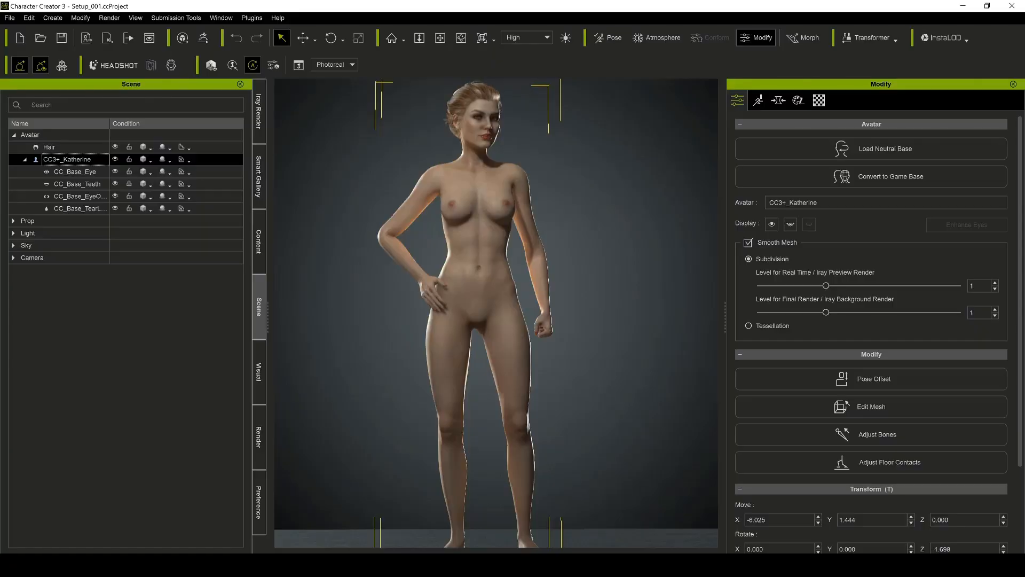
# Step: In Character Creator, send the selected avatar's mesh through GoZ with the Create template in its current pose
pyautogui.click(203, 38)
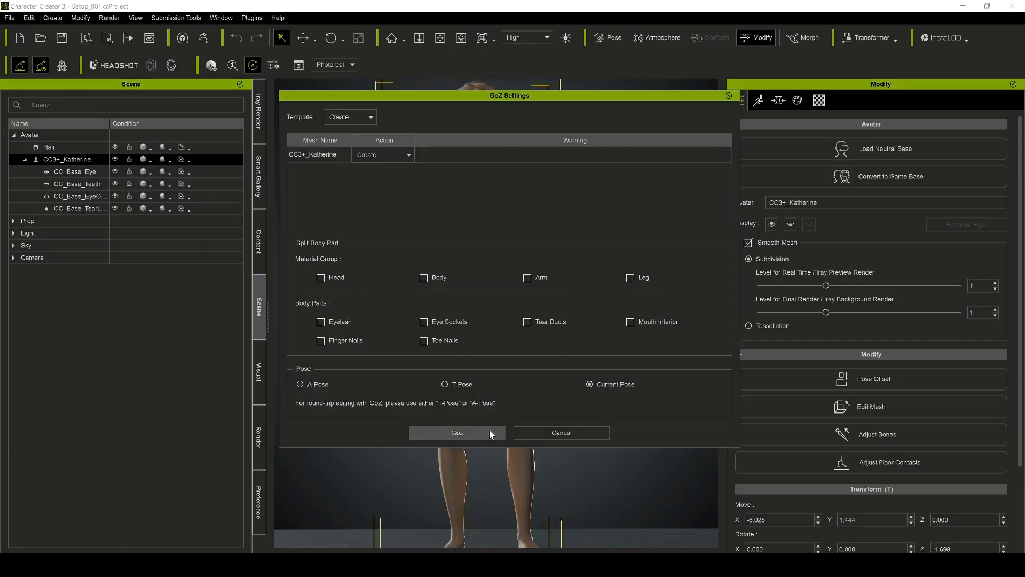
pyautogui.click(488, 432)
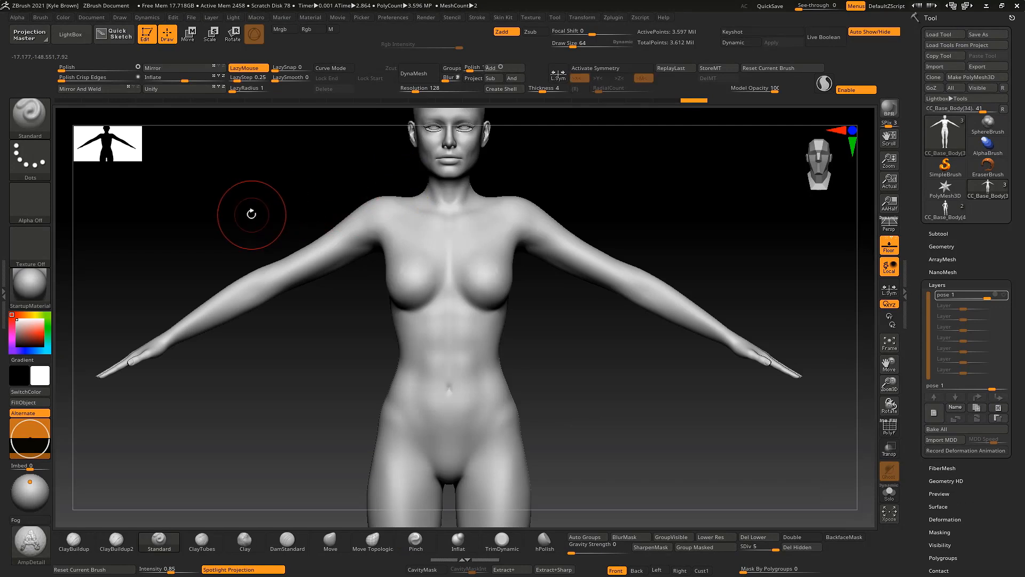
# Step: In ZBrush, mask the body's torso symmetrically from the shoulders to the waist using MaskLasso
pyautogui.press('ctrl')
pyautogui.keyDown('ctrl'); pyautogui.click(30, 117); pyautogui.keyUp('ctrl')
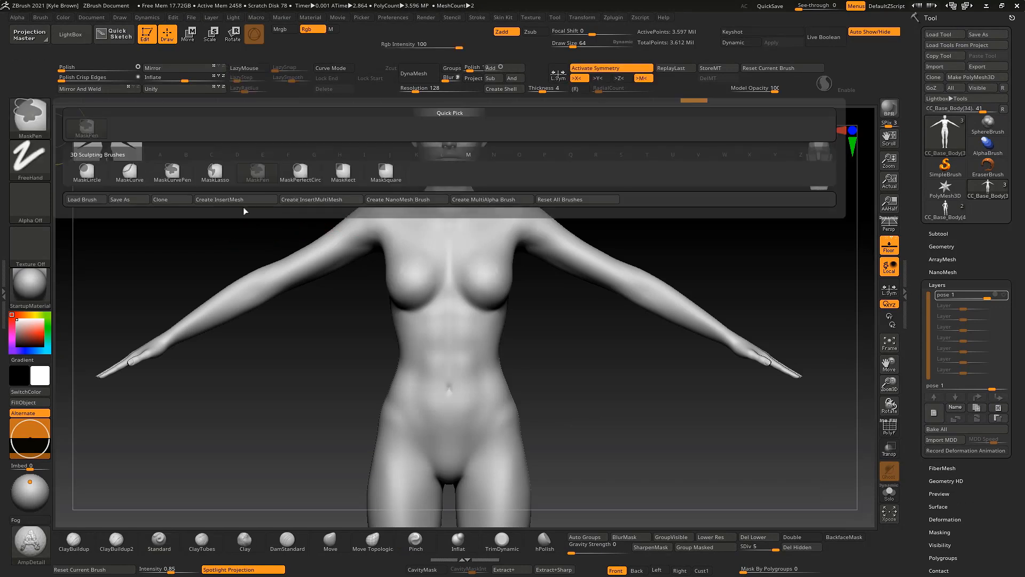
pyautogui.keyDown('ctrl'); pyautogui.click(214, 173); pyautogui.keyUp('ctrl')
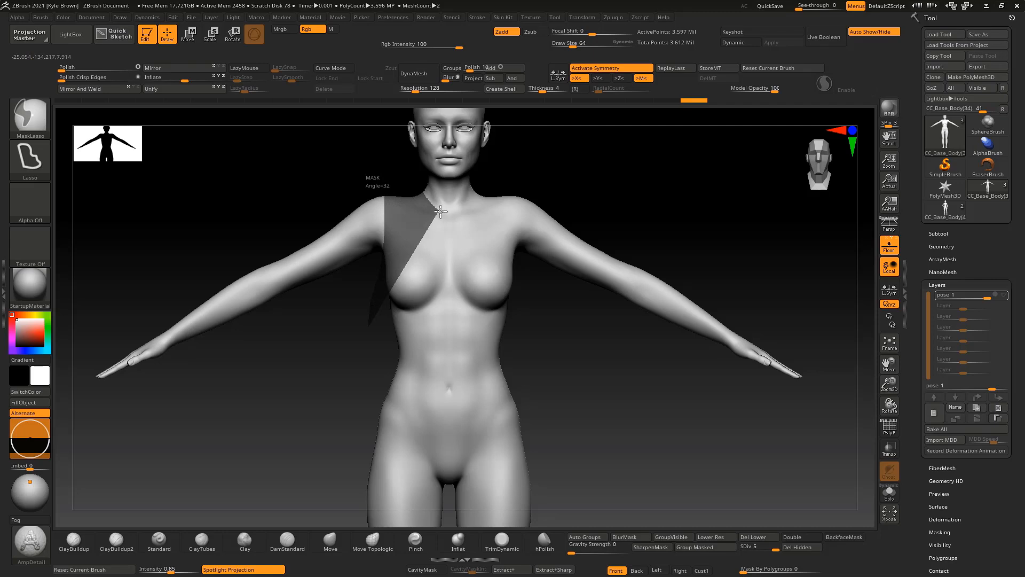
pyautogui.moveTo(453, 220)
pyautogui.keyDown('ctrl'); pyautogui.mouseDown()
pyautogui.moveTo(463, 352)
pyautogui.moveTo(422, 375)
pyautogui.mouseUp(); pyautogui.keyUp('ctrl')
pyautogui.moveTo(535, 350)
pyautogui.mouseDown()
pyautogui.moveTo(652, 341)
pyautogui.moveTo(544, 344)
pyautogui.moveTo(500, 390)
pyautogui.mouseUp()
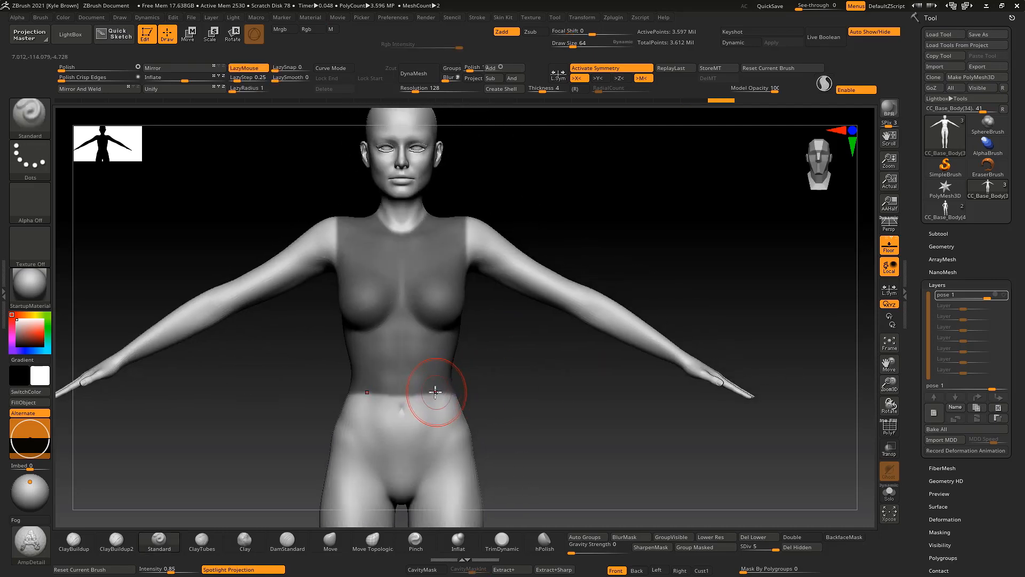
# Step: Touch up the torso mask around the neckline and back using the MaskPen brush
pyautogui.moveTo(576, 194); pyautogui.dragTo(459, 194)
pyautogui.keyDown('alt'); pyautogui.moveTo(526, 256); pyautogui.dragTo(519, 320); pyautogui.keyUp('alt')
pyautogui.keyDown('ctrl'); pyautogui.click(30, 115); pyautogui.keyUp('ctrl')
pyautogui.keyDown('ctrl'); pyautogui.click(129, 128); pyautogui.keyUp('ctrl')
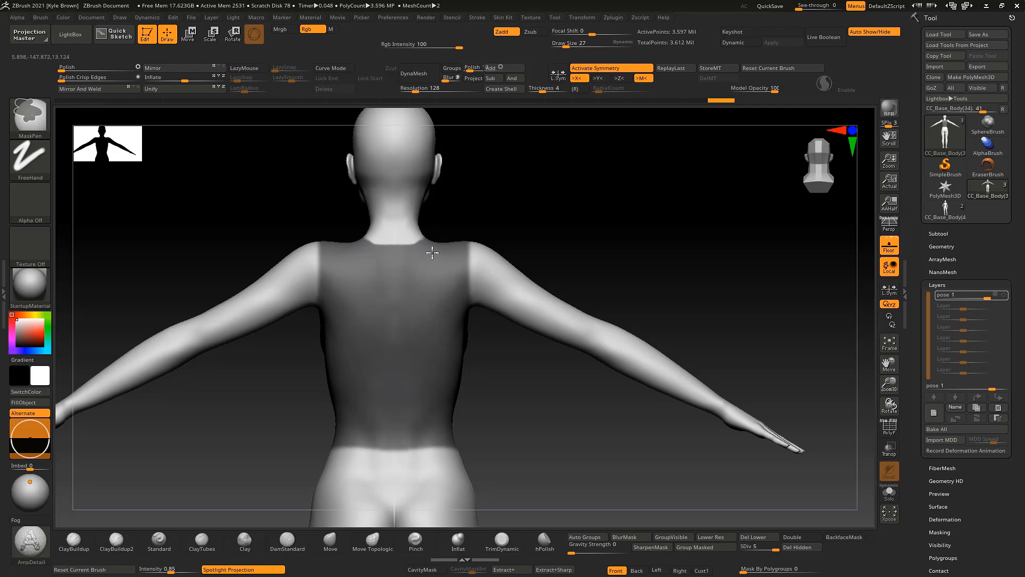
pyautogui.moveTo(492, 188)
pyautogui.mouseDown()
pyautogui.moveTo(392, 260)
pyautogui.moveTo(510, 164)
pyautogui.mouseUp()
pyautogui.moveTo(469, 229)
pyautogui.mouseDown()
pyautogui.moveTo(577, 213)
pyautogui.moveTo(553, 221)
pyautogui.moveTo(560, 190)
pyautogui.mouseUp()
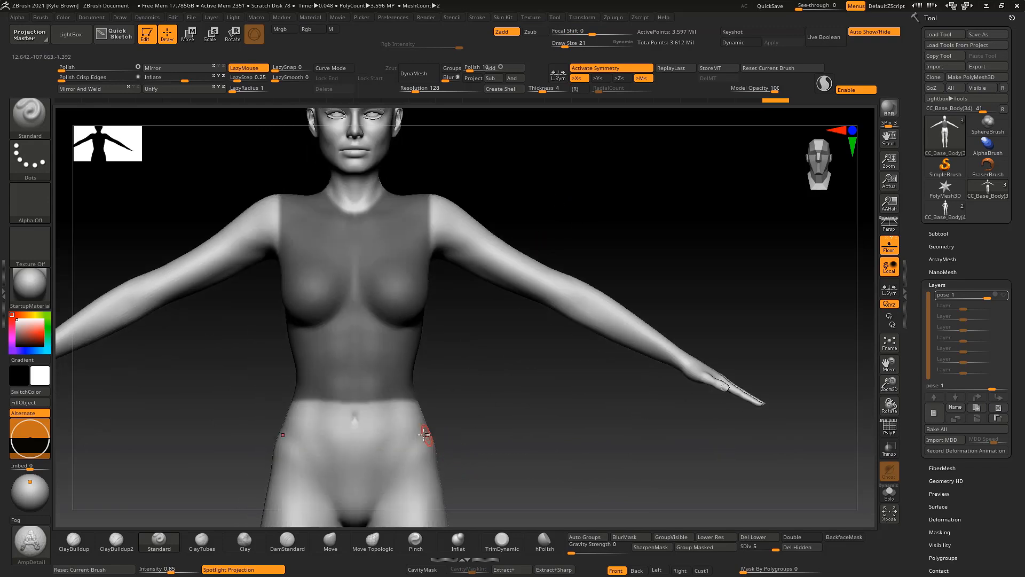
pyautogui.keyDown('alt'); pyautogui.moveTo(490, 369); pyautogui.dragTo(520, 447); pyautogui.keyUp('alt')
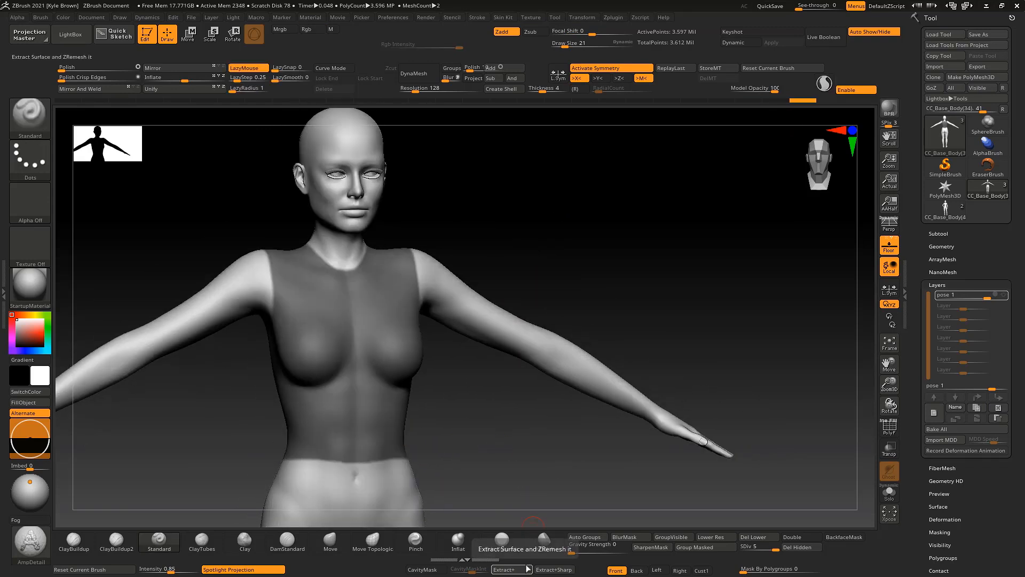
# Step: Extract the masked torso area as a new subtool, accept the extraction and clear the mask
pyautogui.click(963, 233)
pyautogui.moveTo(1022, 476); pyautogui.dragTo(1020, 193)
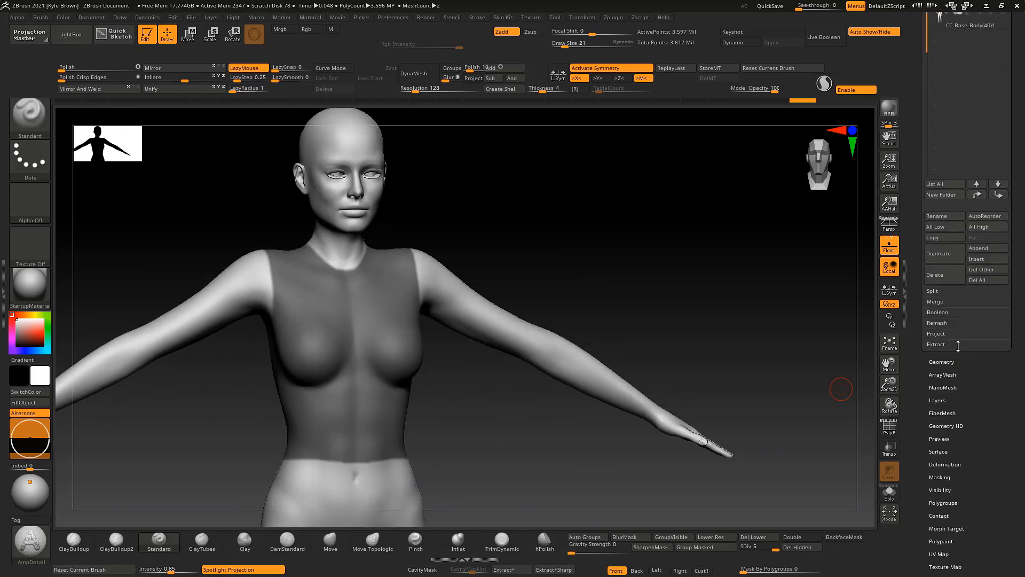
pyautogui.click(960, 346)
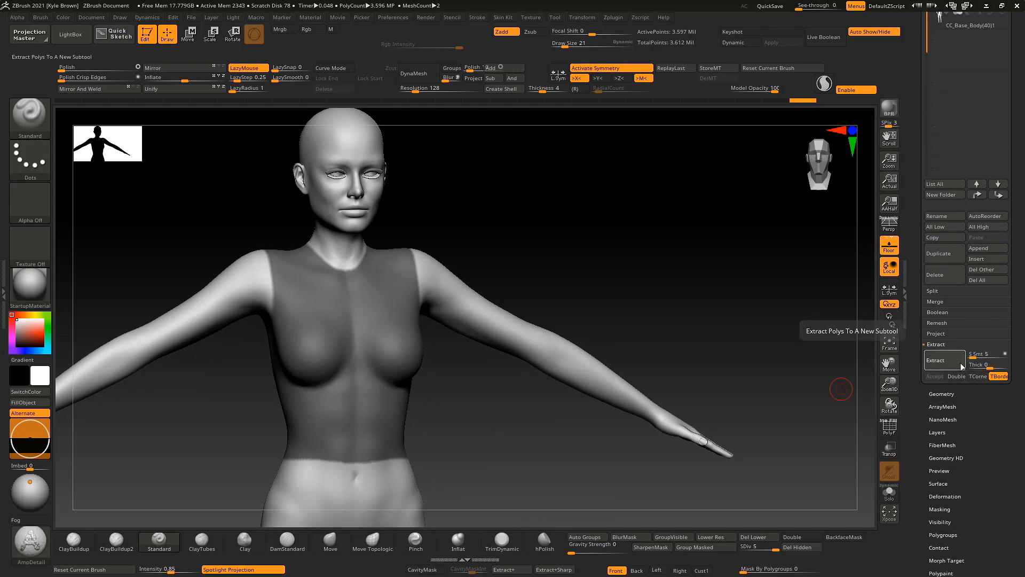
pyautogui.click(936, 371)
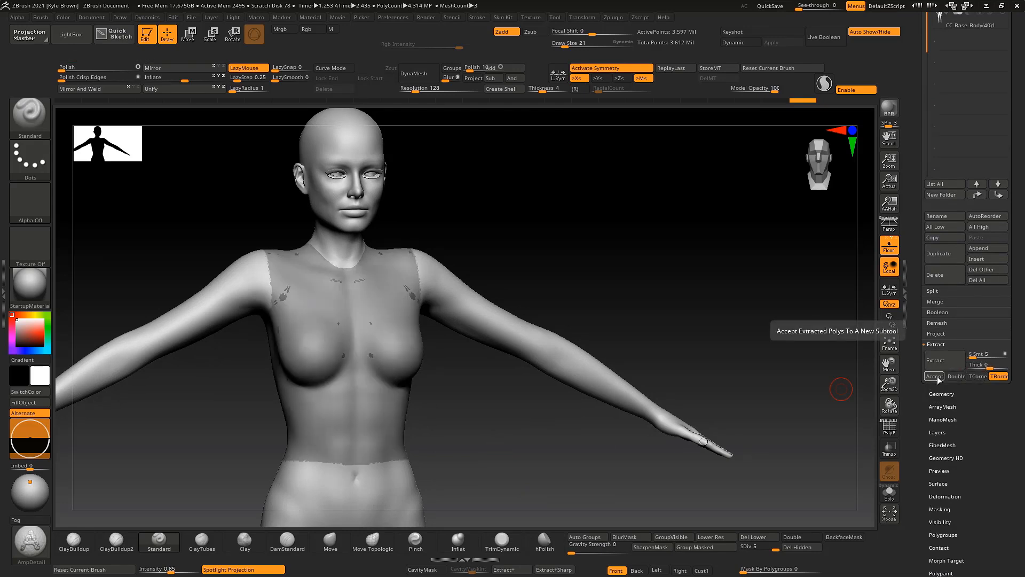
pyautogui.click(936, 378)
pyautogui.keyDown('shift'); pyautogui.moveTo(714, 306); pyautogui.dragTo(753, 347); pyautogui.keyUp('shift')
pyautogui.keyDown('ctrl'); pyautogui.moveTo(775, 379); pyautogui.dragTo(811, 417); pyautogui.keyUp('ctrl')
# Step: Isolate the extracted top by polygroup and delete its other layer and border, keeping a single-sided shell
pyautogui.click(889, 492)
pyautogui.hotkey('shift', 'f')
pyautogui.moveTo(582, 286)
pyautogui.mouseDown()
pyautogui.moveTo(603, 310)
pyautogui.moveTo(542, 261)
pyautogui.moveTo(493, 277)
pyautogui.mouseUp()
pyautogui.keyDown('ctrl'); pyautogui.keyDown('shift'); pyautogui.click(364, 320); pyautogui.keyUp('shift'); pyautogui.keyUp('ctrl')
pyautogui.keyDown('ctrl'); pyautogui.keyDown('shift'); pyautogui.click(450, 357); pyautogui.keyUp('shift'); pyautogui.keyUp('ctrl')
pyautogui.moveTo(451, 358)
pyautogui.keyDown('ctrl'); pyautogui.mouseDown(button='right')
pyautogui.moveTo(486, 342)
pyautogui.moveTo(537, 292)
pyautogui.mouseUp(button='right'); pyautogui.keyUp('ctrl')
pyautogui.keyDown('alt'); pyautogui.moveTo(536, 293); pyautogui.dragTo(513, 356, button='right'); pyautogui.keyUp('alt')
pyautogui.keyDown('ctrl'); pyautogui.keyDown('shift'); pyautogui.click(308, 329); pyautogui.keyUp('shift'); pyautogui.keyUp('ctrl')
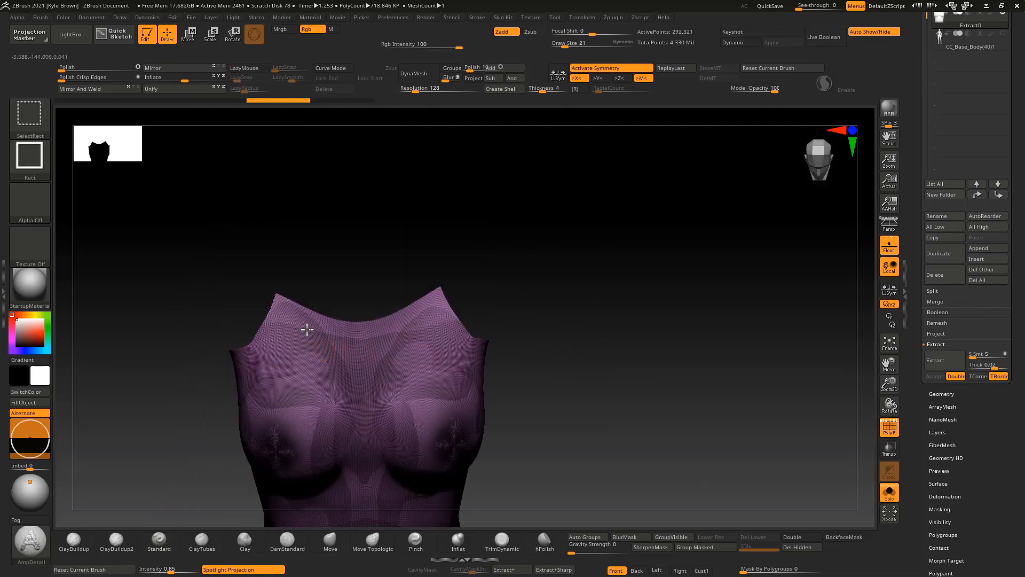
pyautogui.keyDown('ctrl'); pyautogui.keyDown('shift'); pyautogui.click(308, 330); pyautogui.keyUp('shift'); pyautogui.keyUp('ctrl')
pyautogui.moveTo(529, 286)
pyautogui.mouseDown()
pyautogui.moveTo(242, 277)
pyautogui.moveTo(370, 263)
pyautogui.mouseUp()
pyautogui.keyDown('ctrl'); pyautogui.keyDown('shift'); pyautogui.click(241, 290); pyautogui.keyUp('shift'); pyautogui.keyUp('ctrl')
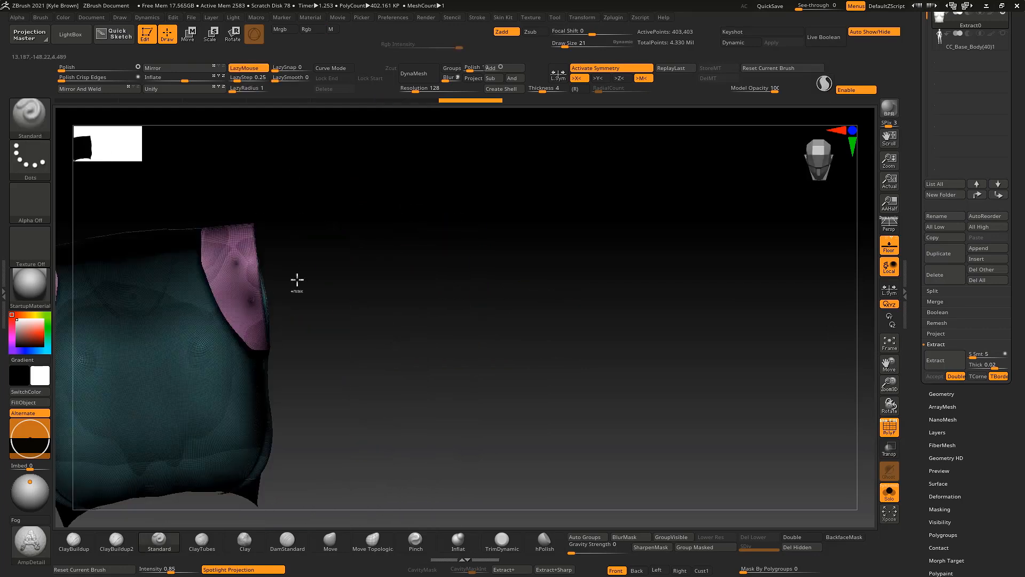
pyautogui.moveTo(242, 290)
pyautogui.mouseDown(button='right')
pyautogui.moveTo(284, 311)
pyautogui.moveTo(380, 267)
pyautogui.moveTo(384, 278)
pyautogui.mouseUp(button='right')
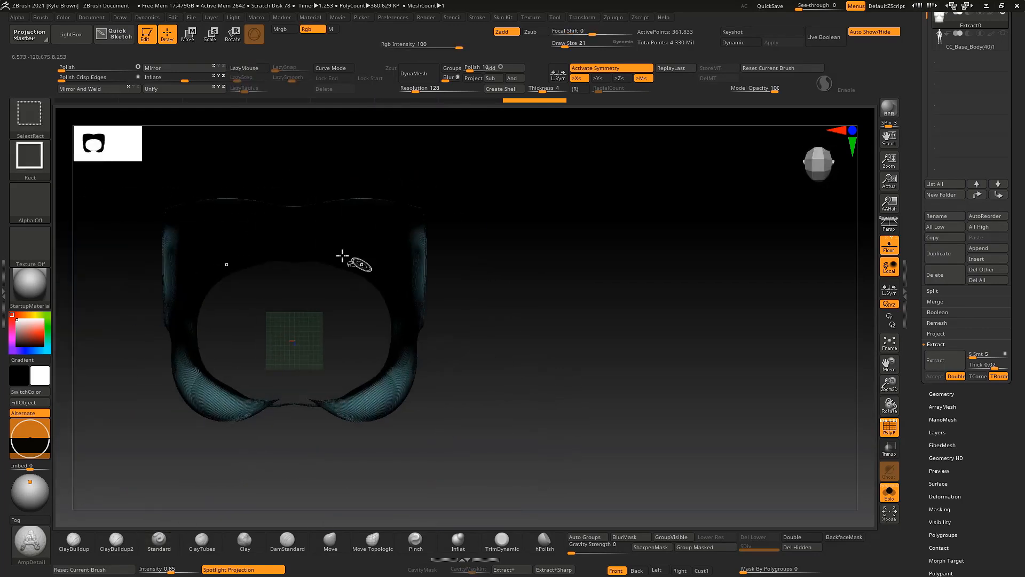
pyautogui.keyDown('ctrl'); pyautogui.keyDown('shift'); pyautogui.click(386, 278); pyautogui.keyUp('shift'); pyautogui.keyUp('ctrl')
pyautogui.keyDown('shift'); pyautogui.moveTo(613, 373); pyautogui.dragTo(729, 520, button='right'); pyautogui.keyUp('shift')
pyautogui.keyDown('ctrl'); pyautogui.keyDown('shift'); pyautogui.moveTo(643, 419); pyautogui.dragTo(645, 348); pyautogui.keyUp('shift'); pyautogui.keyUp('ctrl')
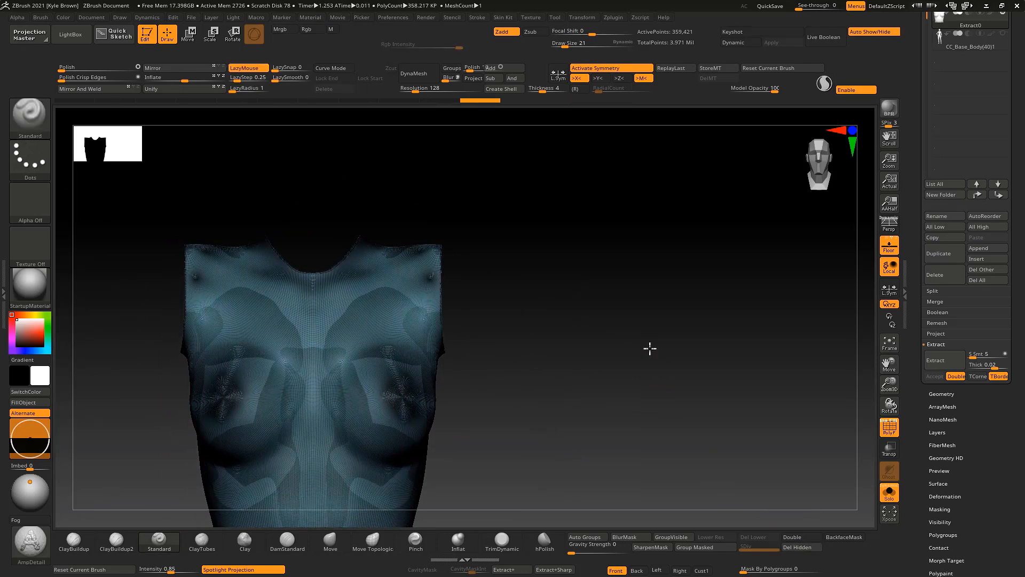
pyautogui.moveTo(645, 347); pyautogui.dragTo(758, 304, button='right')
# Step: Remesh the top with ZRemesher at a target polygon count of 5 and show it together with the body
pyautogui.click(955, 394)
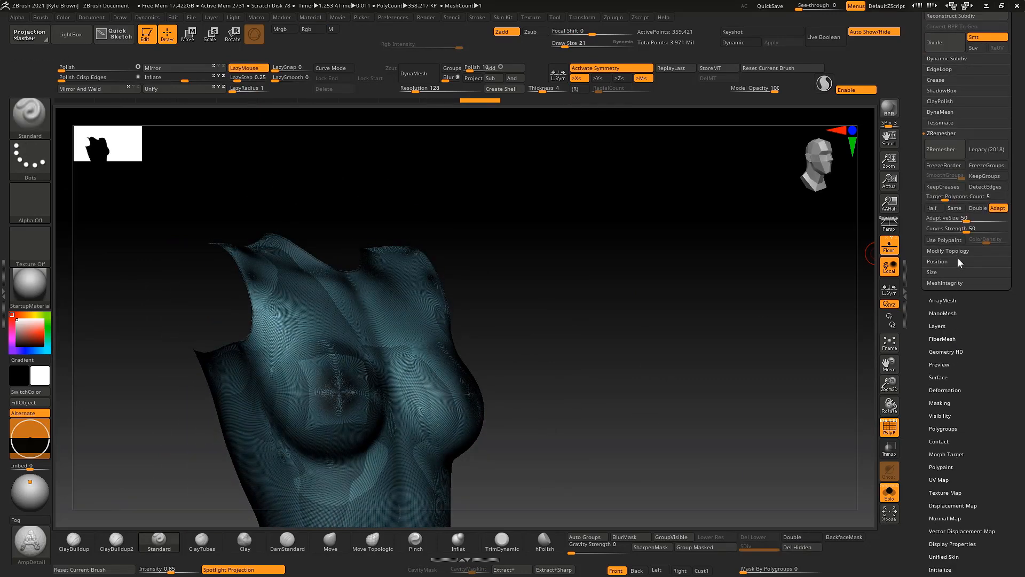
pyautogui.moveTo(462, 228); pyautogui.dragTo(497, 279, button='right')
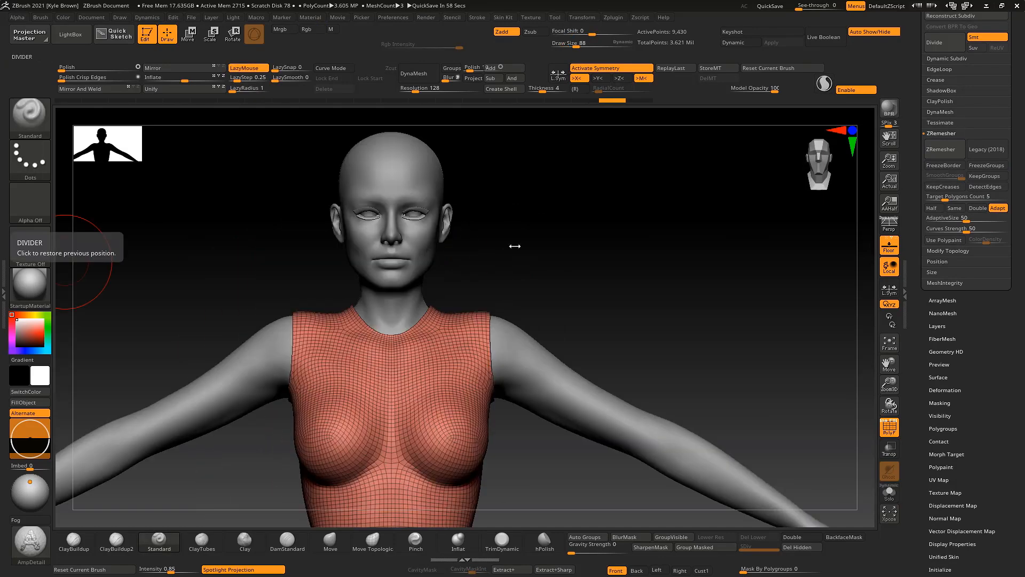
pyautogui.moveTo(515, 247); pyautogui.dragTo(581, 262, button='right')
pyautogui.keyDown('alt'); pyautogui.moveTo(620, 301); pyautogui.dragTo(618, 246, button='right'); pyautogui.keyUp('alt')
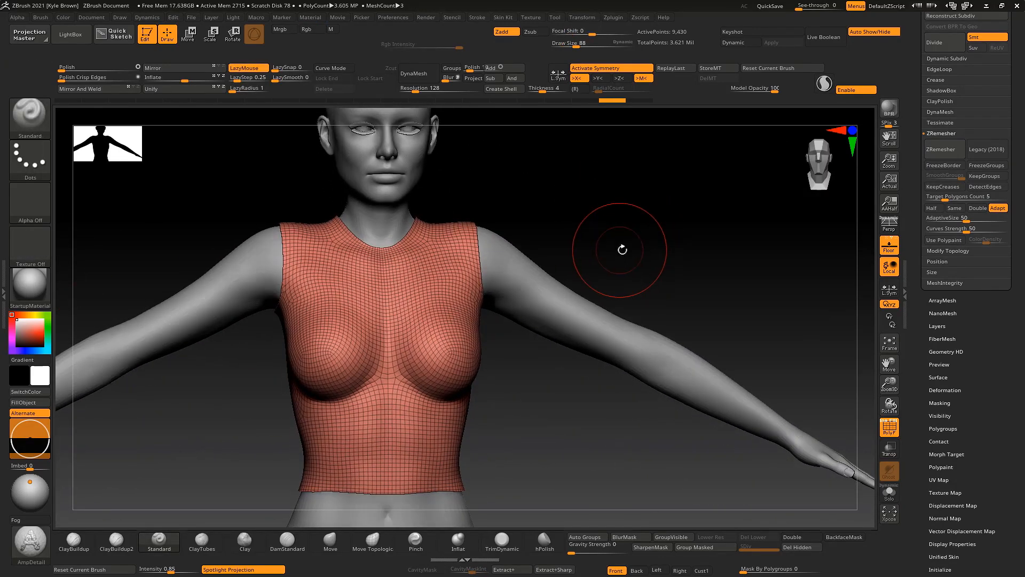
pyautogui.moveTo(544, 395); pyautogui.dragTo(533, 304, button='right')
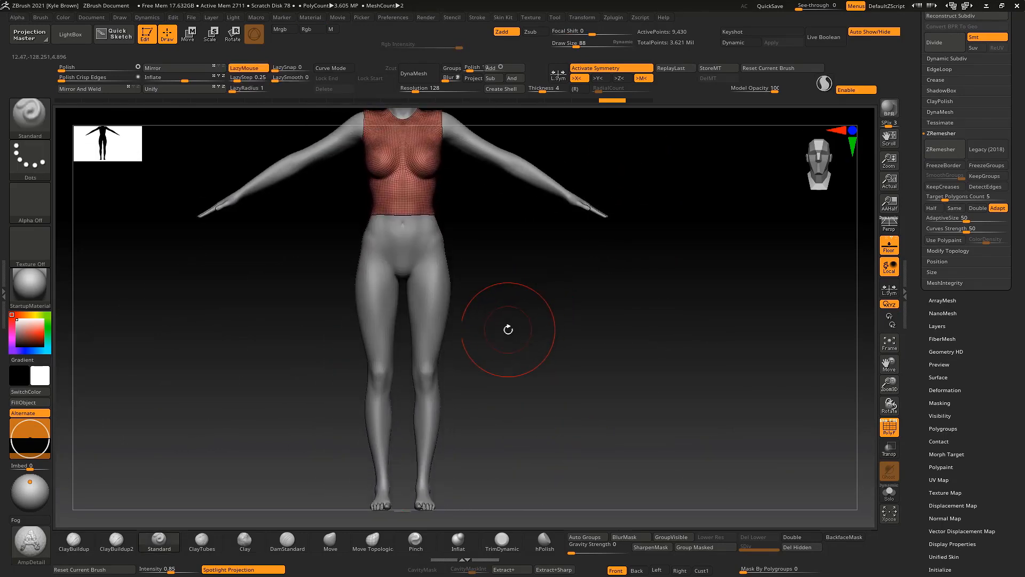
# Step: Make the body the active subtool, show it alone without the polyframe and invert its mask
pyautogui.press('ctrl')
pyautogui.keyDown('alt'); pyautogui.moveTo(441, 255); pyautogui.dragTo(451, 314, button='right'); pyautogui.keyUp('alt')
pyautogui.keyDown('alt'); pyautogui.click(451, 313); pyautogui.keyUp('alt')
pyautogui.click(888, 492)
pyautogui.hotkey('shift', 'f')
pyautogui.keyDown('ctrl'); pyautogui.click(518, 302); pyautogui.keyUp('ctrl')
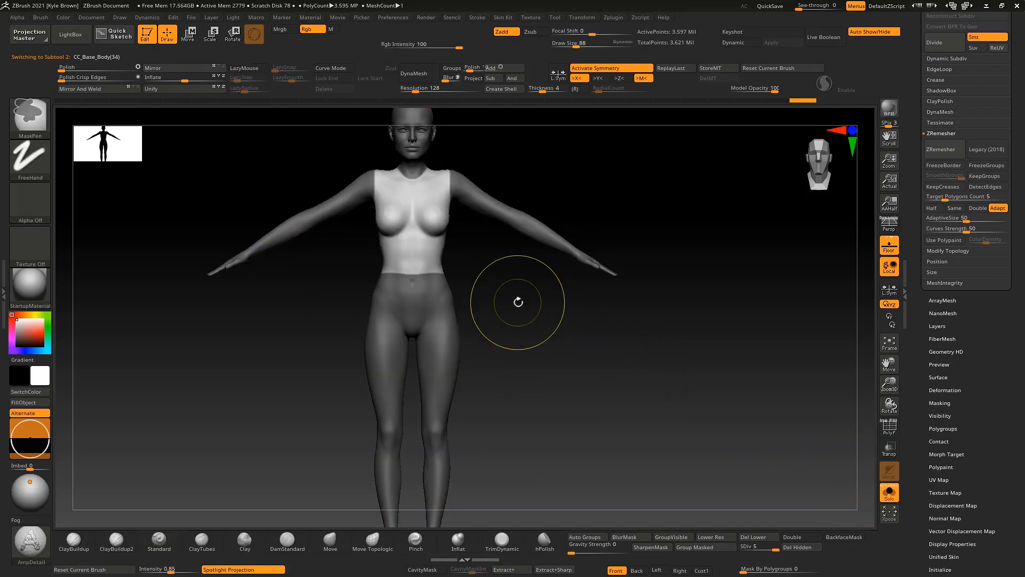
# Step: Clear the mask from the head, arms and feet and tidy its waist edge, leaving the hips and legs masked
pyautogui.keyDown('ctrl'); pyautogui.moveTo(148, 195); pyautogui.dragTo(315, 286); pyautogui.keyUp('ctrl')
pyautogui.moveTo(256, 158)
pyautogui.keyDown('ctrl'); pyautogui.keyDown('alt'); pyautogui.mouseDown()
pyautogui.moveTo(316, 235)
pyautogui.moveTo(567, 240)
pyautogui.mouseUp(); pyautogui.keyUp('alt'); pyautogui.keyUp('ctrl')
pyautogui.moveTo(614, 235)
pyautogui.mouseDown(button='right')
pyautogui.moveTo(657, 233)
pyautogui.moveTo(634, 173)
pyautogui.mouseUp(button='right')
pyautogui.keyDown('alt'); pyautogui.moveTo(635, 173); pyautogui.dragTo(644, 236, button='right'); pyautogui.keyUp('alt')
pyautogui.keyDown('ctrl'); pyautogui.keyDown('alt'); pyautogui.moveTo(615, 165); pyautogui.dragTo(319, 266); pyautogui.keyUp('alt'); pyautogui.keyUp('ctrl')
pyautogui.keyDown('alt'); pyautogui.moveTo(575, 382); pyautogui.dragTo(558, 154, button='right'); pyautogui.keyUp('alt')
pyautogui.keyDown('ctrl'); pyautogui.keyDown('alt'); pyautogui.moveTo(303, 375); pyautogui.dragTo(518, 468); pyautogui.keyUp('alt'); pyautogui.keyUp('ctrl')
pyautogui.keyDown('alt'); pyautogui.moveTo(540, 319); pyautogui.dragTo(507, 380, button='right'); pyautogui.keyUp('alt')
pyautogui.keyDown('ctrl'); pyautogui.moveTo(508, 379); pyautogui.dragTo(542, 350, button='right'); pyautogui.keyUp('ctrl')
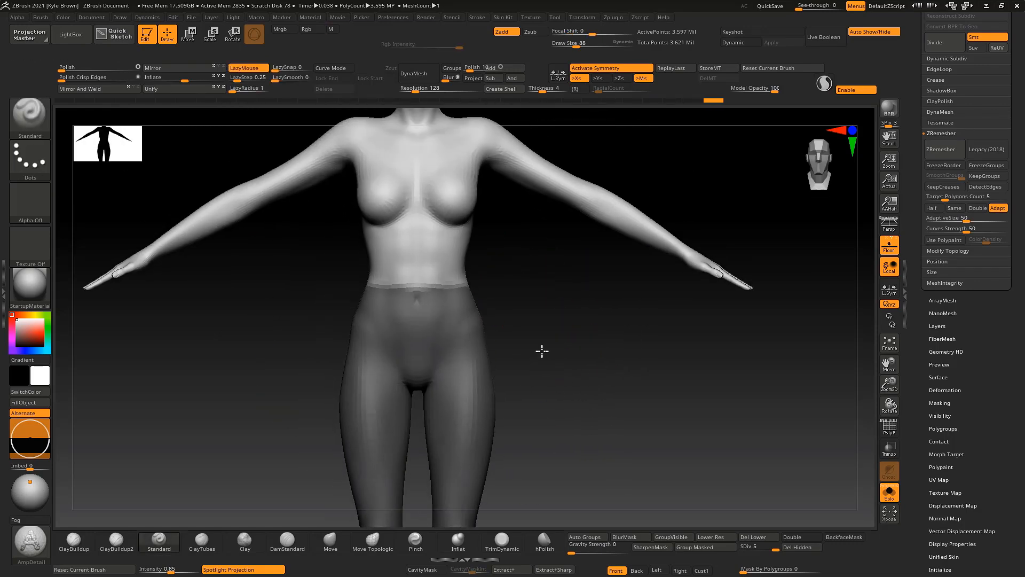
pyautogui.keyDown('ctrl'); pyautogui.moveTo(341, 266); pyautogui.dragTo(514, 291); pyautogui.keyUp('ctrl')
pyautogui.moveTo(579, 240); pyautogui.dragTo(530, 382, button='right')
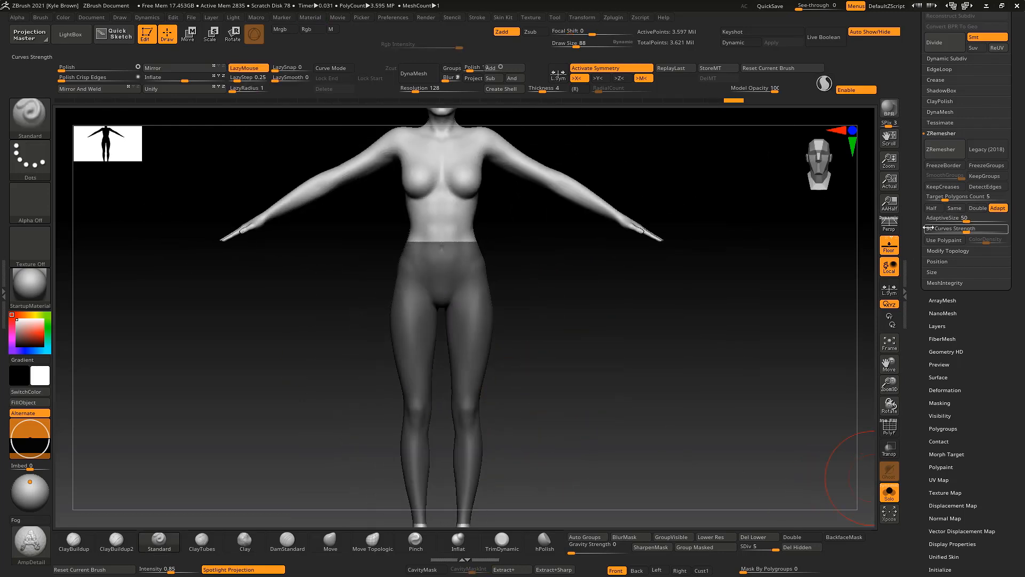
# Step: Extract the masked hips and legs as a new pants subtool, accept it and show its polyframe
pyautogui.moveTo(983, 241); pyautogui.dragTo(984, 370)
pyautogui.click(939, 78)
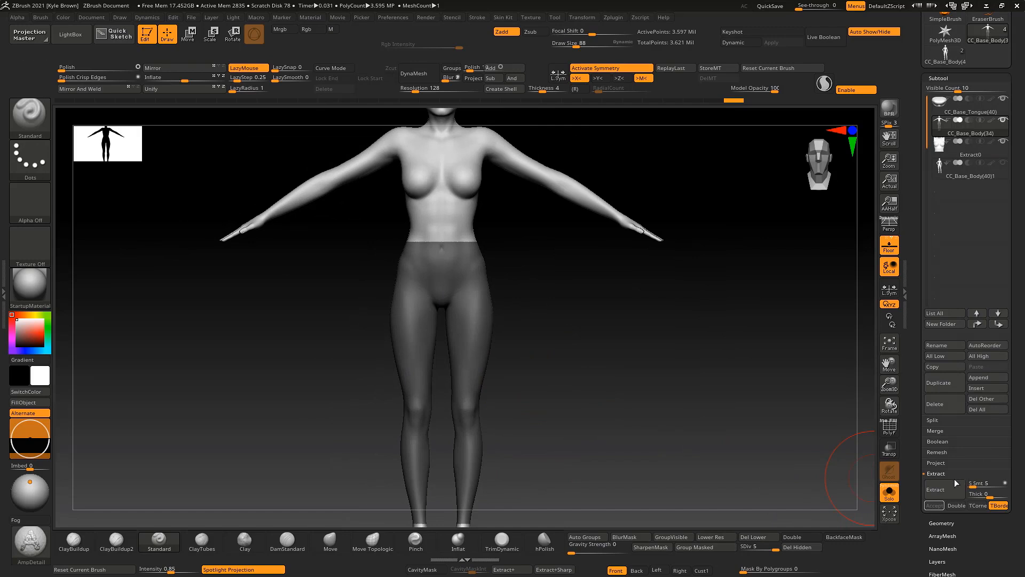
pyautogui.click(937, 505)
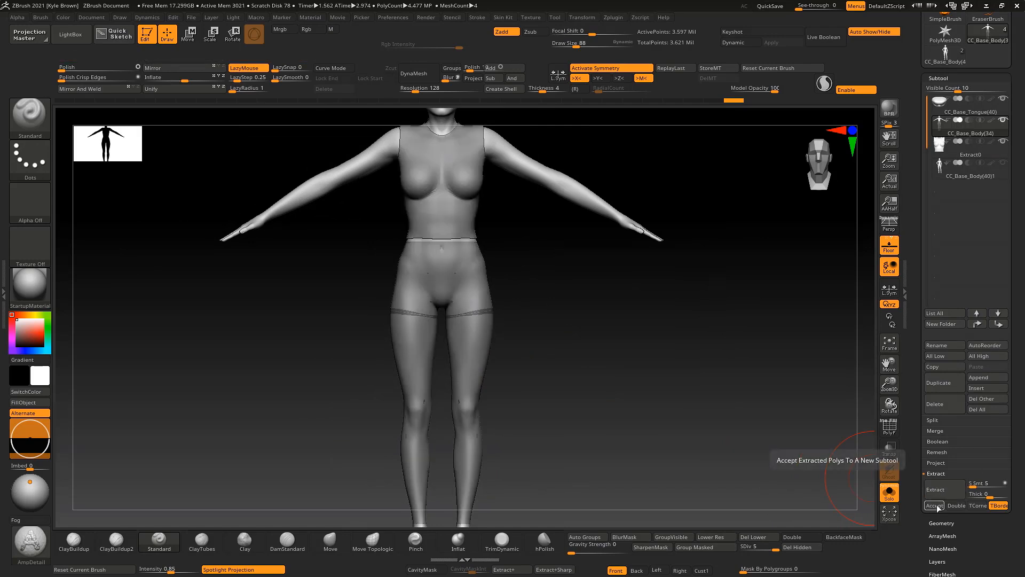
pyautogui.hotkey('shift', 'f')
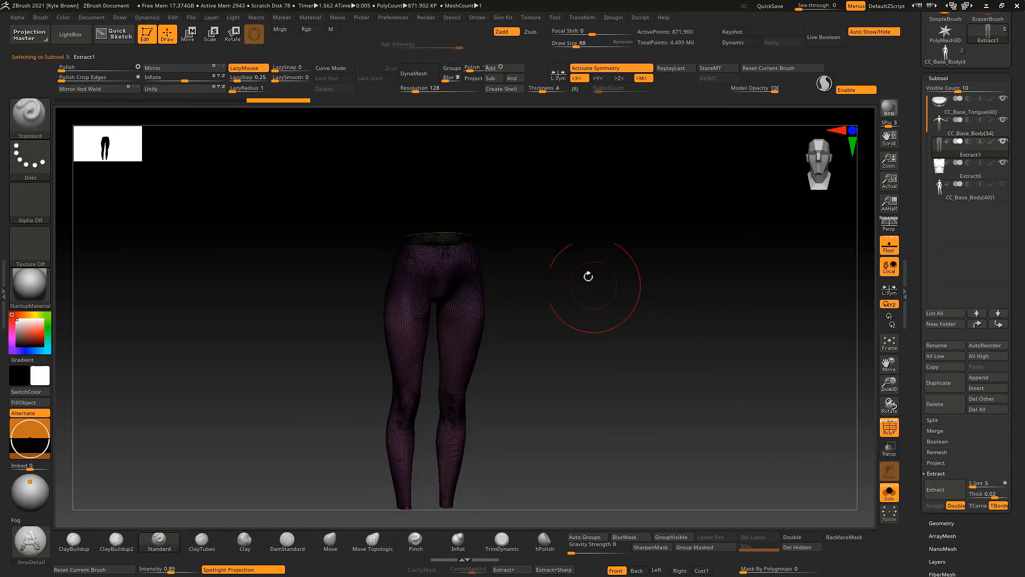
# Step: Isolate one surface polygroup of the extracted pants and delete the other layer and border polygons
pyautogui.keyDown('ctrl'); pyautogui.moveTo(604, 300); pyautogui.dragTo(599, 375, button='right'); pyautogui.keyUp('ctrl')
pyautogui.keyDown('ctrl'); pyautogui.keyDown('shift'); pyautogui.click(391, 350); pyautogui.keyUp('shift'); pyautogui.keyUp('ctrl')
pyautogui.keyDown('ctrl'); pyautogui.keyDown('shift'); pyautogui.click(336, 276); pyautogui.keyUp('shift'); pyautogui.keyUp('ctrl')
pyautogui.moveTo(588, 460); pyautogui.dragTo(659, 323, button='right')
pyautogui.keyDown('ctrl'); pyautogui.keyDown('shift'); pyautogui.click(539, 438); pyautogui.keyUp('shift'); pyautogui.keyUp('ctrl')
pyautogui.keyDown('ctrl'); pyautogui.keyDown('shift'); pyautogui.moveTo(637, 222); pyautogui.dragTo(730, 389); pyautogui.keyUp('shift'); pyautogui.keyUp('ctrl')
pyautogui.keyDown('alt'); pyautogui.moveTo(730, 389); pyautogui.dragTo(697, 319, button='right'); pyautogui.keyUp('alt')
pyautogui.keyDown('alt'); pyautogui.moveTo(681, 262); pyautogui.dragTo(675, 295, button='right'); pyautogui.keyUp('alt')
# Step: Remesh the pants shell with ZRemesher using a target polygon count of 5 and adaptive density
pyautogui.click(941, 523)
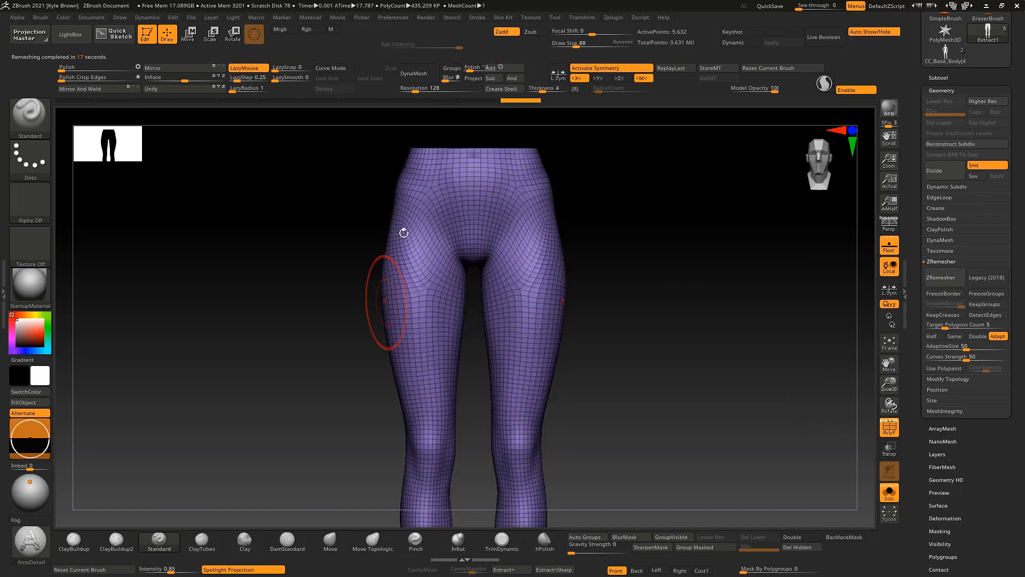
pyautogui.moveTo(767, 277); pyautogui.dragTo(633, 194)
pyautogui.keyDown('alt'); pyautogui.moveTo(634, 343); pyautogui.dragTo(614, 449); pyautogui.keyUp('alt')
# Step: Inflate the pants slightly with the transform gizmo and show them together with the body
pyautogui.press('w')
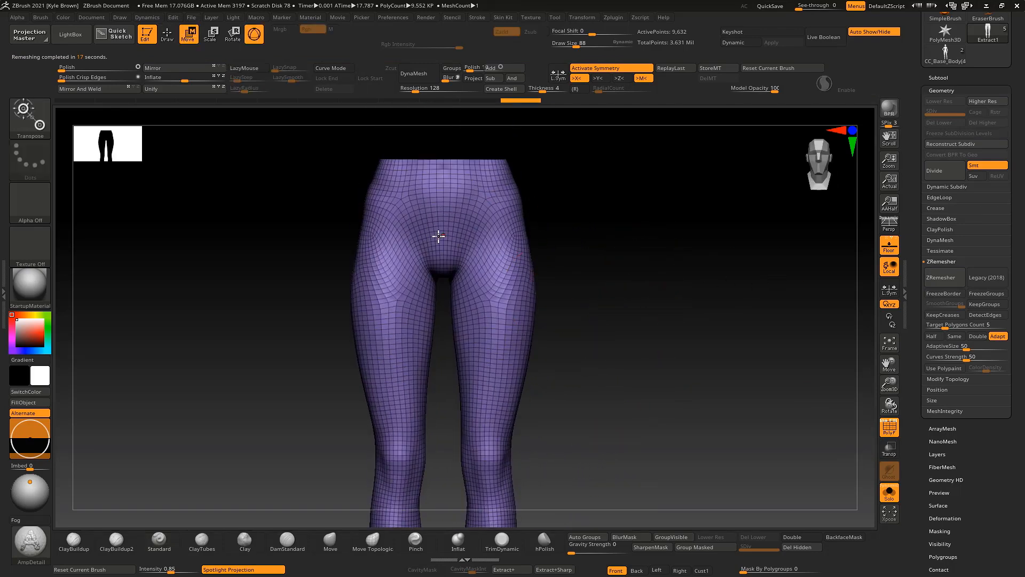
pyautogui.click(437, 235)
pyautogui.click(426, 150)
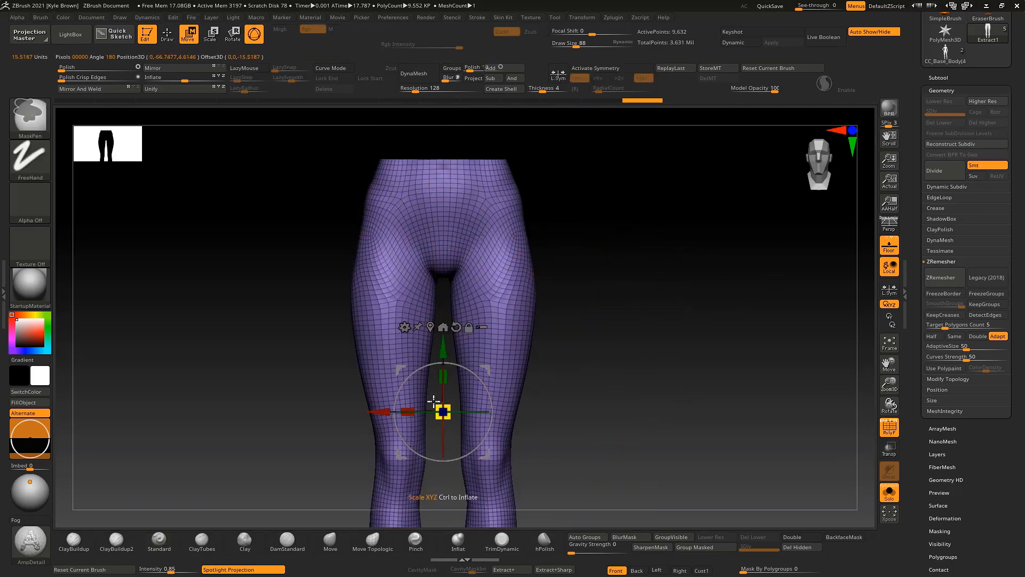
pyautogui.keyDown('ctrl'); pyautogui.moveTo(422, 399); pyautogui.dragTo(415, 398); pyautogui.keyUp('ctrl')
pyautogui.click(888, 492)
pyautogui.moveTo(689, 385)
pyautogui.keyDown('alt'); pyautogui.mouseDown()
pyautogui.moveTo(640, 393)
pyautogui.moveTo(644, 354)
pyautogui.moveTo(570, 328)
pyautogui.moveTo(658, 304)
pyautogui.moveTo(571, 311)
pyautogui.moveTo(584, 226)
pyautogui.moveTo(575, 401)
pyautogui.mouseUp(); pyautogui.keyUp('alt')
pyautogui.press('q')
# Step: Hide the rear seat area of the pants from the side view using SelectLasso
pyautogui.moveTo(553, 313)
pyautogui.mouseDown()
pyautogui.moveTo(578, 313)
pyautogui.moveTo(456, 524)
pyautogui.mouseUp()
pyautogui.moveTo(431, 314)
pyautogui.mouseDown()
pyautogui.moveTo(501, 289)
pyautogui.moveTo(447, 350)
pyautogui.mouseUp()
pyautogui.moveTo(636, 279); pyautogui.dragTo(505, 275)
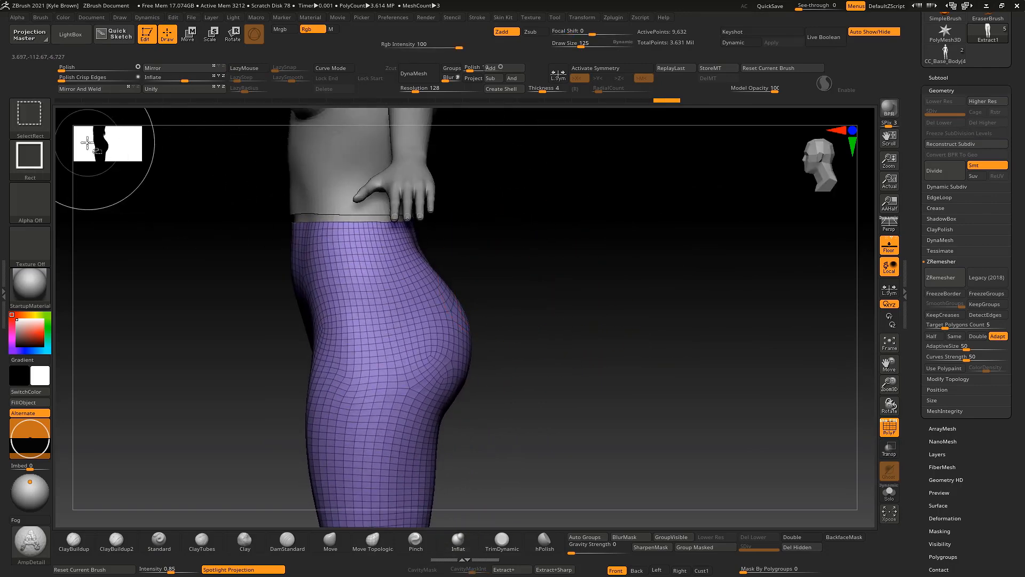
pyautogui.keyDown('ctrl'); pyautogui.keyDown('shift'); pyautogui.click(33, 117); pyautogui.keyUp('shift'); pyautogui.keyUp('ctrl')
pyautogui.click(298, 172)
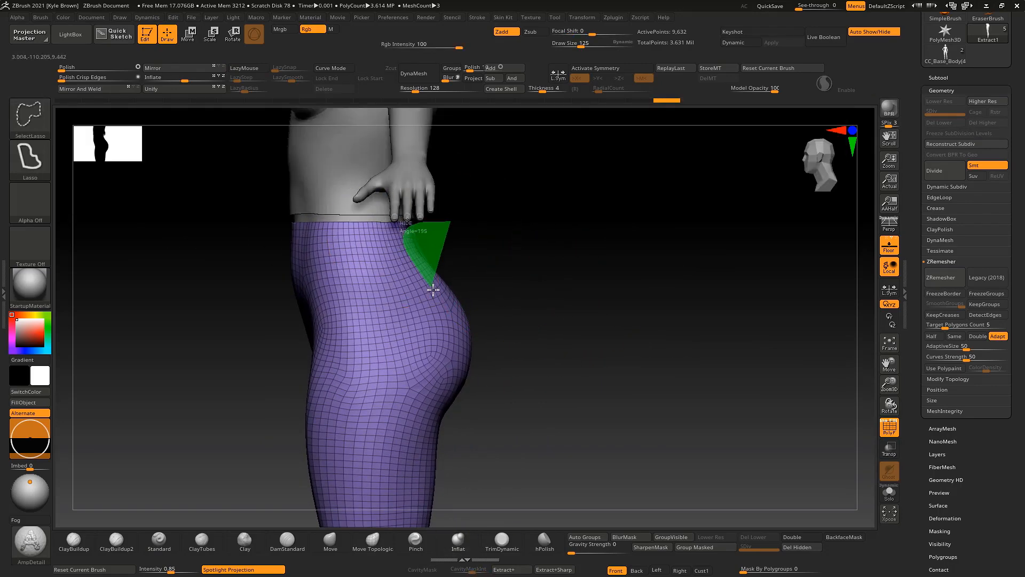
pyautogui.keyDown('ctrl'); pyautogui.keyDown('alt'); pyautogui.keyDown('shift'); pyautogui.moveTo(516, 379); pyautogui.dragTo(519, 378); pyautogui.keyUp('shift'); pyautogui.keyUp('alt'); pyautogui.keyUp('ctrl')
pyautogui.moveTo(569, 277)
pyautogui.mouseDown()
pyautogui.moveTo(557, 250)
pyautogui.moveTo(494, 277)
pyautogui.moveTo(475, 304)
pyautogui.mouseUp()
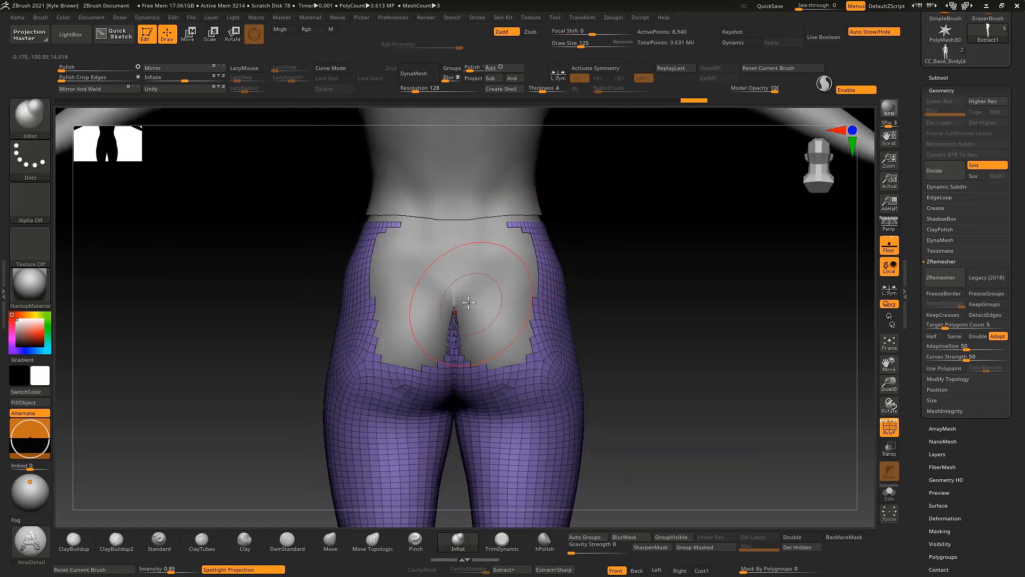
# Step: Hide the leftover central strip at the back of the pants and delete the hidden polygons
pyautogui.moveTo(608, 259); pyautogui.dragTo(679, 274)
pyautogui.keyDown('ctrl'); pyautogui.keyDown('alt'); pyautogui.keyDown('shift'); pyautogui.moveTo(242, 346); pyautogui.dragTo(327, 238); pyautogui.keyUp('shift'); pyautogui.keyUp('alt'); pyautogui.keyUp('ctrl')
pyautogui.keyDown('ctrl'); pyautogui.keyDown('shift'); pyautogui.moveTo(632, 233); pyautogui.dragTo(635, 238); pyautogui.keyUp('shift'); pyautogui.keyUp('ctrl')
pyautogui.moveTo(635, 238)
pyautogui.mouseDown()
pyautogui.moveTo(596, 301)
pyautogui.moveTo(663, 359)
pyautogui.moveTo(661, 284)
pyautogui.moveTo(670, 368)
pyautogui.mouseUp()
# Step: Close the open holes in the pants mesh and isolate the subtool to inspect the filled waist and seat
pyautogui.click(938, 381)
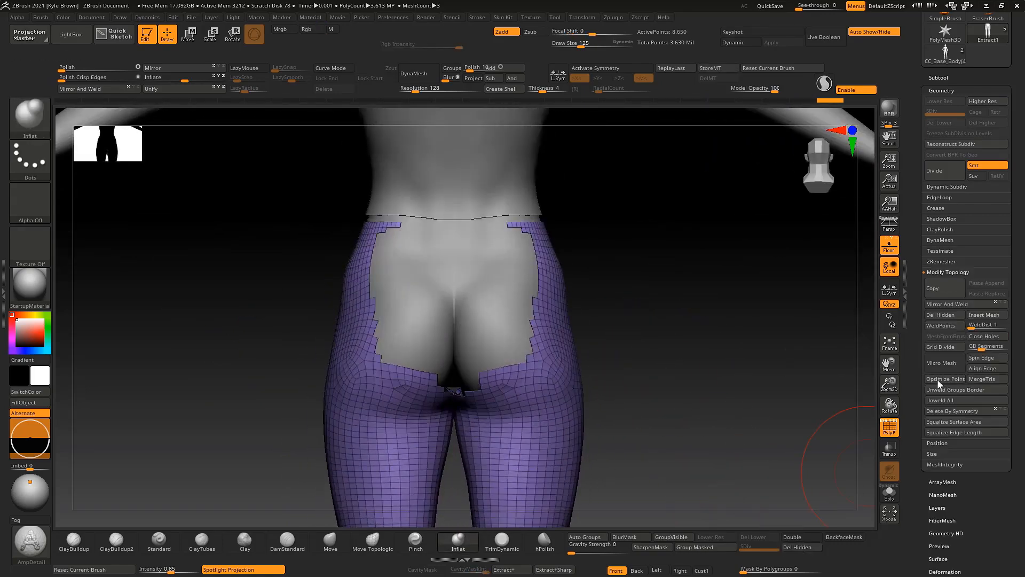
pyautogui.click(976, 336)
pyautogui.moveTo(678, 270); pyautogui.dragTo(801, 278)
pyautogui.click(889, 492)
pyautogui.moveTo(721, 304); pyautogui.dragTo(718, 352)
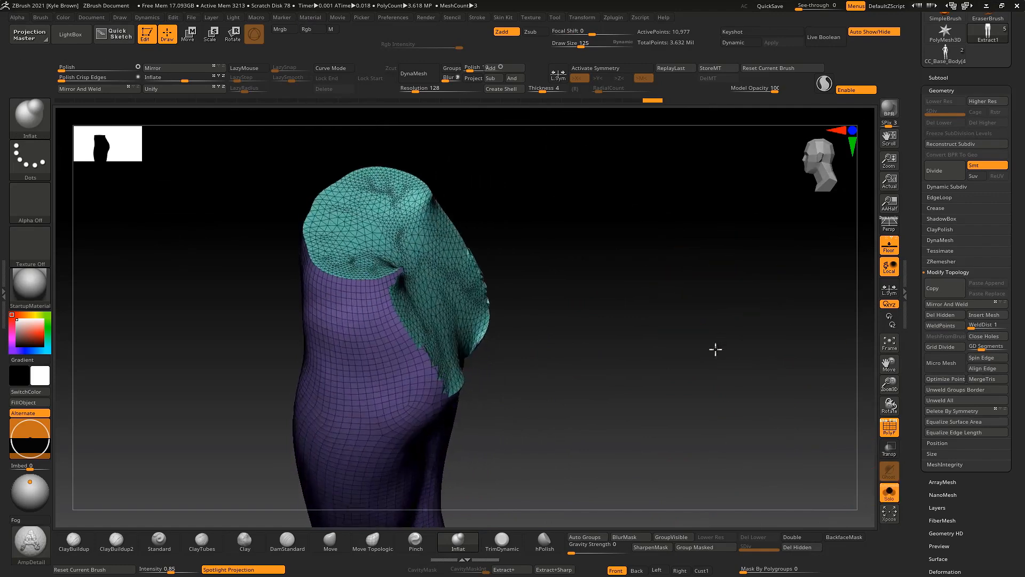
# Step: Undo the hole filling on the pants and try to rebuild the mesh with DynaMesh at resolution 128
pyautogui.hotkey('ctrl', 'z')
pyautogui.hotkey('ctrl', 'z')
pyautogui.hotkey('ctrl', 'z')
pyautogui.moveTo(647, 315); pyautogui.dragTo(598, 336)
pyautogui.keyDown('shift'); pyautogui.moveTo(457, 341); pyautogui.dragTo(457, 320); pyautogui.keyUp('shift')
pyautogui.moveTo(582, 334)
pyautogui.mouseDown()
pyautogui.moveTo(623, 332)
pyautogui.moveTo(668, 348)
pyautogui.moveTo(652, 301)
pyautogui.mouseUp()
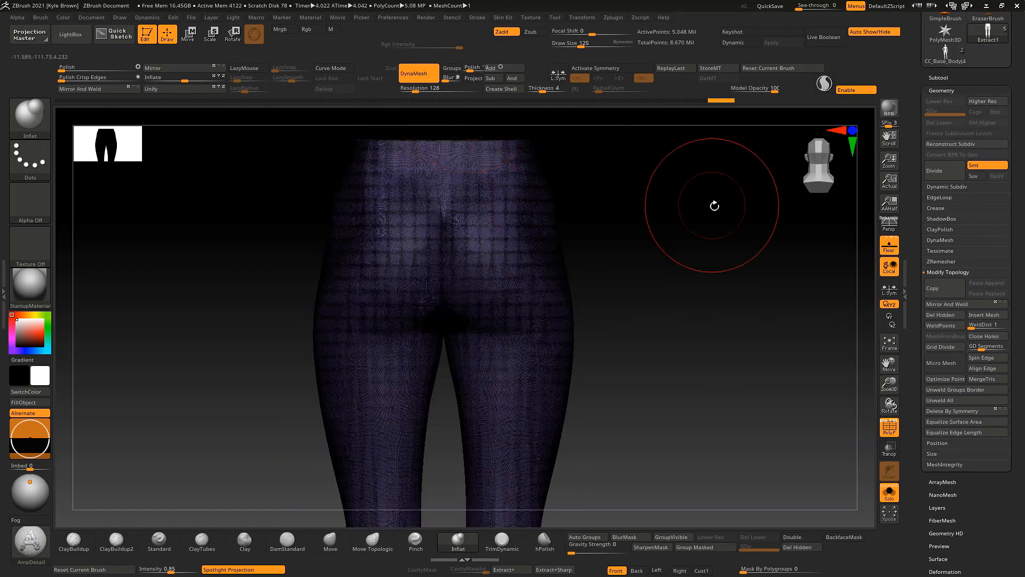
# Step: Undo the DynaMesh and the earlier seat deletion to return to the complete open pants mesh
pyautogui.moveTo(714, 207)
pyautogui.mouseDown()
pyautogui.moveTo(686, 271)
pyautogui.moveTo(507, 243)
pyautogui.moveTo(546, 245)
pyautogui.mouseUp()
pyautogui.hotkey('shift', 'f')
pyautogui.hotkey('ctrl', 'shift', 'z')
pyautogui.hotkey('ctrl', 'z')
pyautogui.hotkey('ctrl', 'z')
pyautogui.hotkey('ctrl', 'z')
pyautogui.hotkey('shift', 'f')
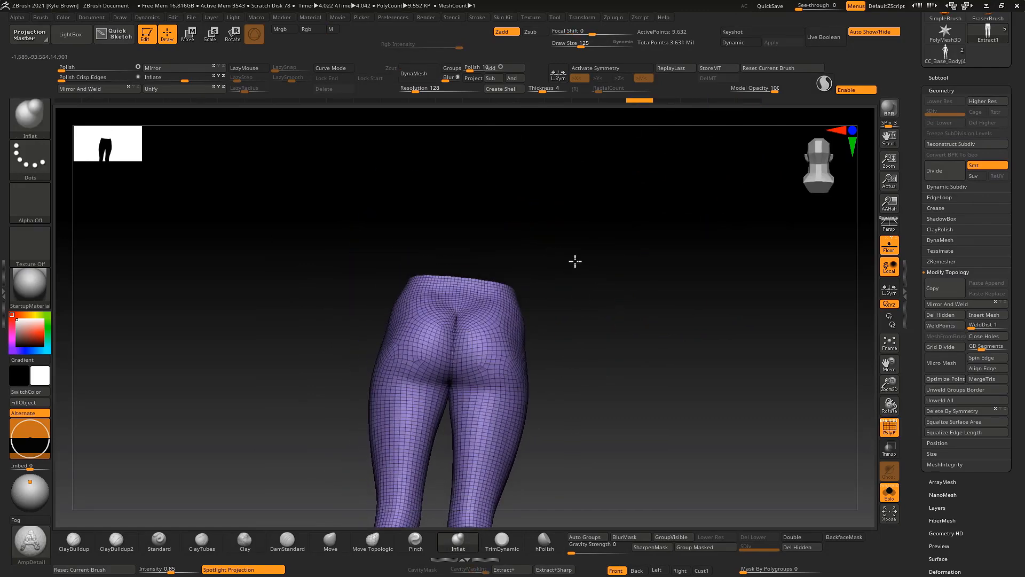
# Step: Hide the seat area at the back of the pants again using SelectLasso
pyautogui.moveTo(599, 298)
pyautogui.mouseDown(button='right')
pyautogui.moveTo(570, 233)
pyautogui.moveTo(611, 264)
pyautogui.moveTo(437, 338)
pyautogui.moveTo(684, 278)
pyautogui.moveTo(636, 336)
pyautogui.moveTo(606, 316)
pyautogui.moveTo(702, 291)
pyautogui.moveTo(645, 268)
pyautogui.moveTo(655, 298)
pyautogui.moveTo(655, 270)
pyautogui.moveTo(614, 270)
pyautogui.moveTo(672, 298)
pyautogui.moveTo(476, 289)
pyautogui.mouseUp(button='right')
pyautogui.hotkey('ctrl', 'shift', 'z')
pyautogui.keyDown('ctrl'); pyautogui.keyDown('alt'); pyautogui.keyDown('shift'); pyautogui.moveTo(519, 306); pyautogui.dragTo(502, 288); pyautogui.keyUp('shift'); pyautogui.keyUp('alt'); pyautogui.keyUp('ctrl')
pyautogui.moveTo(502, 288); pyautogui.dragTo(483, 289, button='right')
pyautogui.keyDown('ctrl'); pyautogui.keyDown('alt'); pyautogui.keyDown('shift'); pyautogui.moveTo(434, 350); pyautogui.dragTo(522, 288); pyautogui.keyUp('shift'); pyautogui.keyUp('alt'); pyautogui.keyUp('ctrl')
pyautogui.moveTo(522, 289); pyautogui.dragTo(508, 297, button='right')
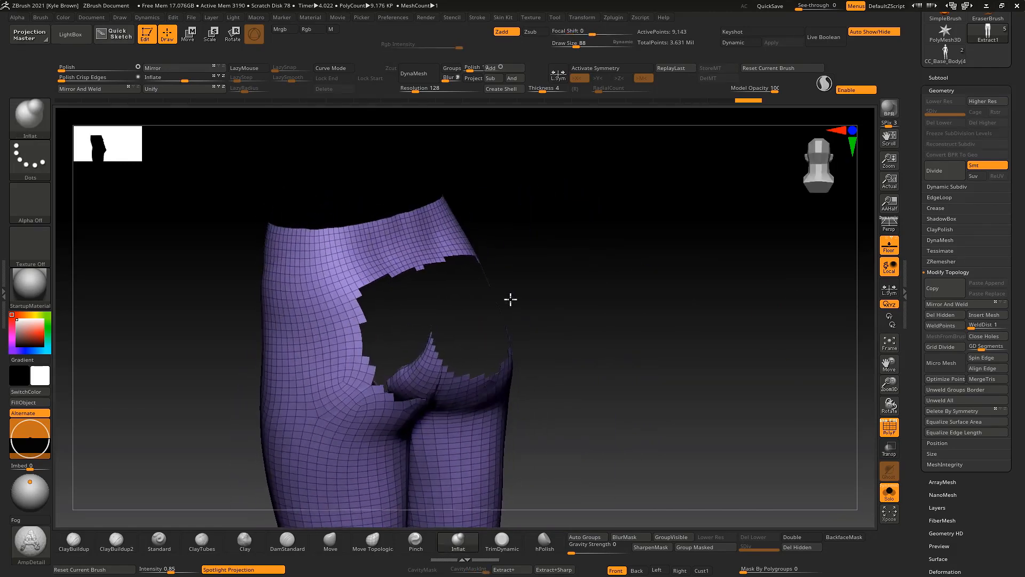
# Step: Delete the hidden seat polygons and close the open holes in the pants mesh
pyautogui.moveTo(695, 309); pyautogui.dragTo(716, 407, button='right')
pyautogui.hotkey('ctrl', 'z')
pyautogui.click(801, 547)
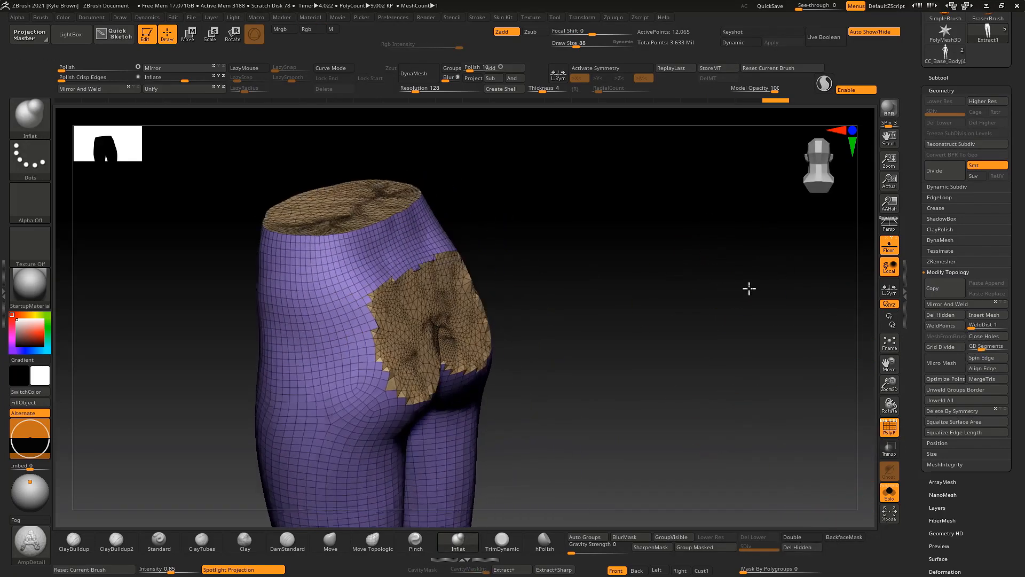
# Step: Isolate the waist cap by its polygroup and invert the visibility so only that cap is hidden
pyautogui.moveTo(748, 288)
pyautogui.mouseDown(button='right')
pyautogui.moveTo(490, 300)
pyautogui.moveTo(393, 361)
pyautogui.moveTo(508, 363)
pyautogui.moveTo(470, 469)
pyautogui.mouseUp(button='right')
pyautogui.moveTo(435, 333)
pyautogui.mouseDown(button='right')
pyautogui.moveTo(545, 265)
pyautogui.moveTo(595, 275)
pyautogui.moveTo(618, 261)
pyautogui.moveTo(424, 205)
pyautogui.mouseUp(button='right')
pyautogui.keyDown('ctrl'); pyautogui.keyDown('shift'); pyautogui.click(421, 183); pyautogui.keyUp('shift'); pyautogui.keyUp('ctrl')
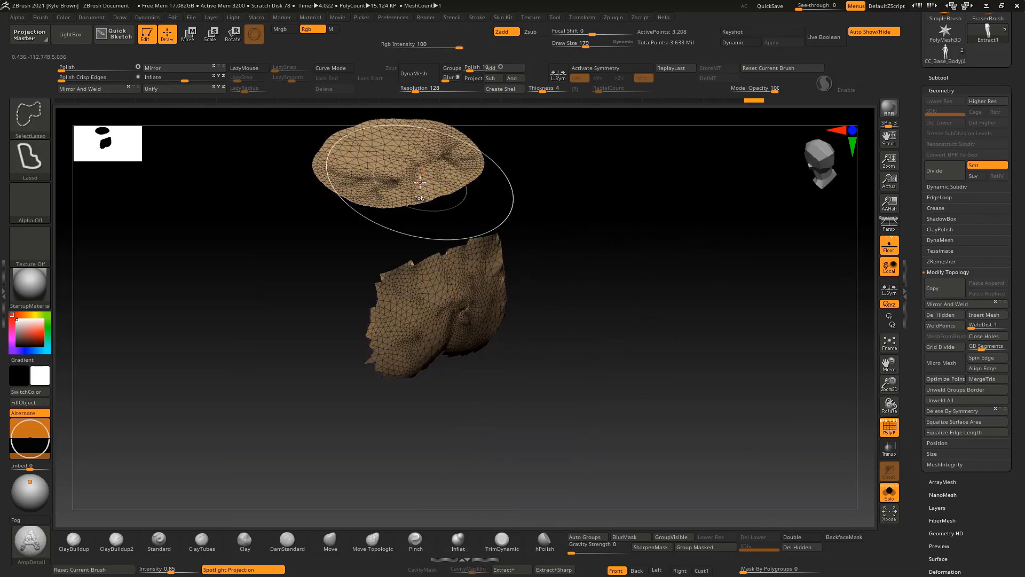
pyautogui.keyDown('ctrl'); pyautogui.keyDown('shift'); pyautogui.click(627, 327); pyautogui.keyUp('shift'); pyautogui.keyUp('ctrl')
pyautogui.keyDown('ctrl'); pyautogui.keyDown('shift'); pyautogui.click(449, 193); pyautogui.keyUp('shift'); pyautogui.keyUp('ctrl')
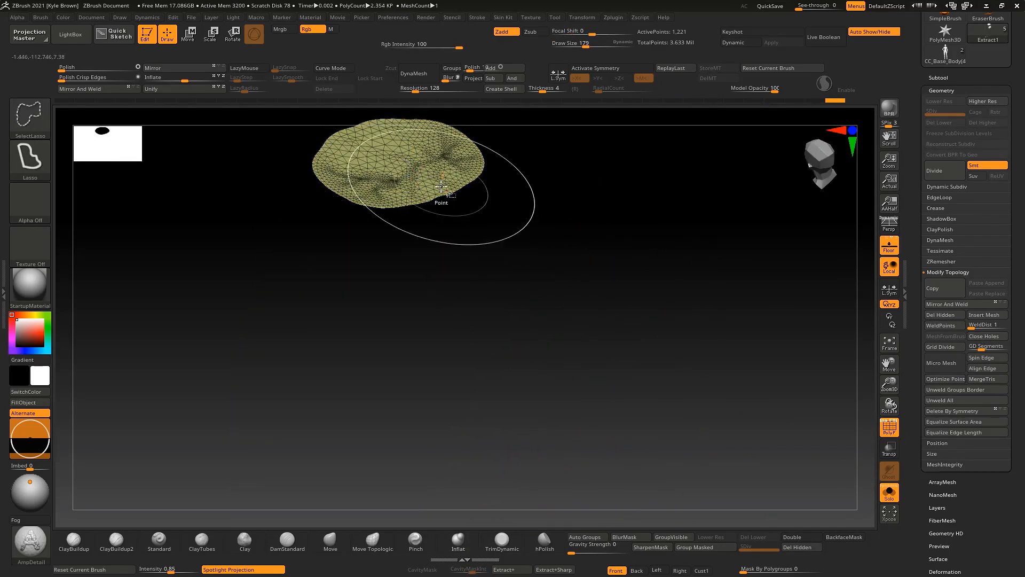
pyautogui.keyDown('ctrl'); pyautogui.keyDown('shift'); pyautogui.click(432, 184); pyautogui.keyUp('shift'); pyautogui.keyUp('ctrl')
# Step: Hide the filled caps at both ankle openings of the pants
pyautogui.moveTo(563, 465); pyautogui.dragTo(566, 272, button='right')
pyautogui.moveTo(465, 420); pyautogui.dragTo(469, 374, button='right')
pyautogui.keyDown('ctrl'); pyautogui.keyDown('shift'); pyautogui.click(375, 382); pyautogui.keyUp('shift'); pyautogui.keyUp('ctrl')
pyautogui.keyDown('ctrl'); pyautogui.keyDown('shift'); pyautogui.click(288, 313); pyautogui.keyUp('shift'); pyautogui.keyUp('ctrl')
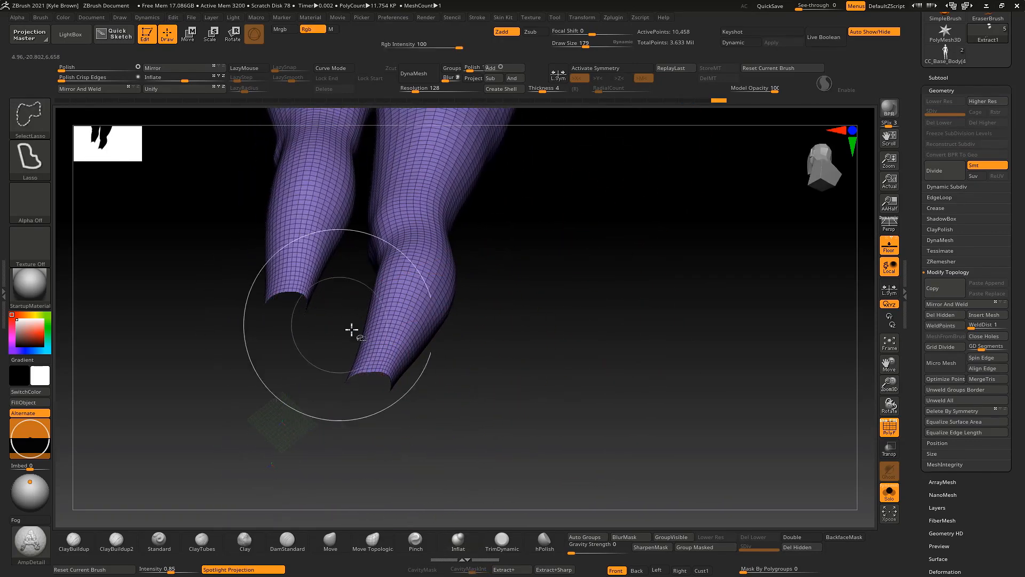
# Step: Delete the hidden caps and ZRemesh the pants with X symmetry and a target polygon count of 5
pyautogui.keyDown('shift'); pyautogui.moveTo(684, 273); pyautogui.dragTo(693, 238, button='right'); pyautogui.keyUp('shift')
pyautogui.keyDown('alt'); pyautogui.moveTo(769, 128); pyautogui.dragTo(793, 369, button='right'); pyautogui.keyUp('alt')
pyautogui.keyDown('alt'); pyautogui.moveTo(787, 312); pyautogui.dragTo(783, 489, button='right'); pyautogui.keyUp('alt')
pyautogui.click(941, 261)
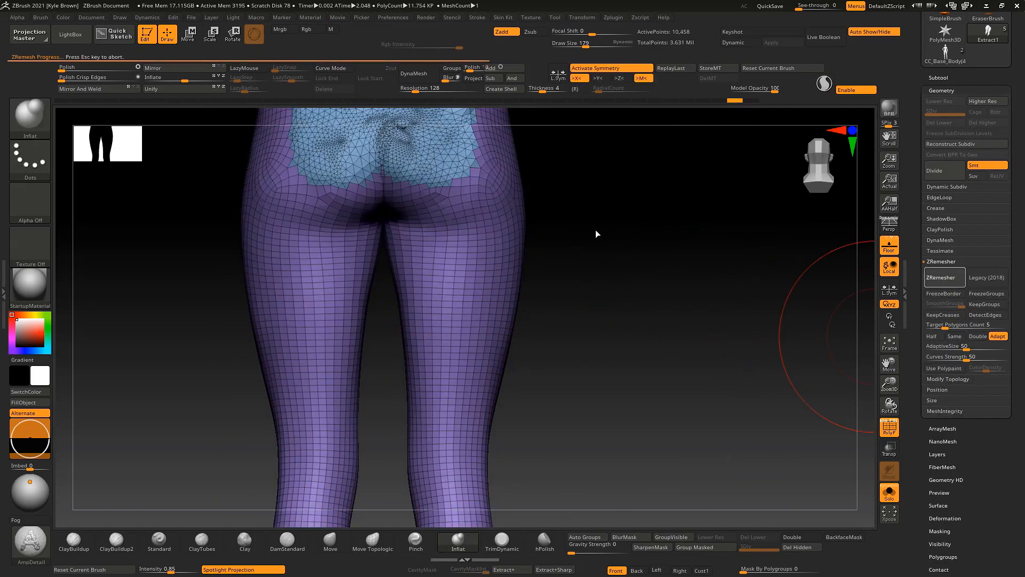
pyautogui.keyDown('alt'); pyautogui.moveTo(590, 206); pyautogui.dragTo(601, 275, button='right'); pyautogui.keyUp('alt')
pyautogui.moveTo(381, 211)
pyautogui.mouseDown(button='right')
pyautogui.moveTo(576, 195)
pyautogui.moveTo(555, 235)
pyautogui.mouseUp(button='right')
pyautogui.press('[')
pyautogui.press('b')
pyautogui.press('i')
pyautogui.press('n')
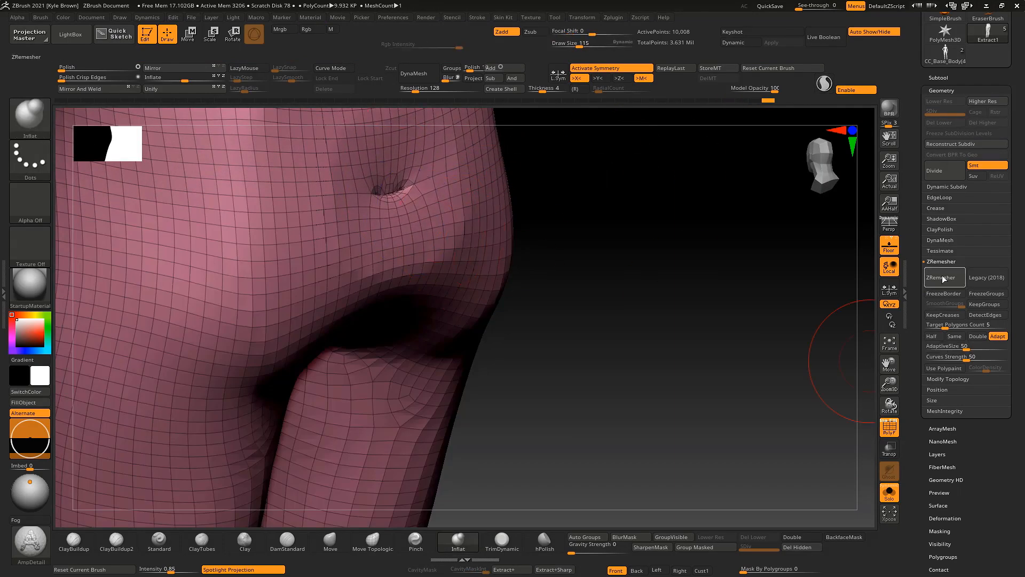
# Step: Rebuild the pants with DynaMesh at resolution 16 and frame the seat from the back
pyautogui.press('shift')
pyautogui.keyDown('ctrl'); pyautogui.moveTo(383, 207); pyautogui.dragTo(598, 237, button='right'); pyautogui.keyUp('ctrl')
pyautogui.press(']')
pyautogui.keyDown('ctrl'); pyautogui.moveTo(394, 210); pyautogui.dragTo(445, 119, button='right'); pyautogui.keyUp('ctrl')
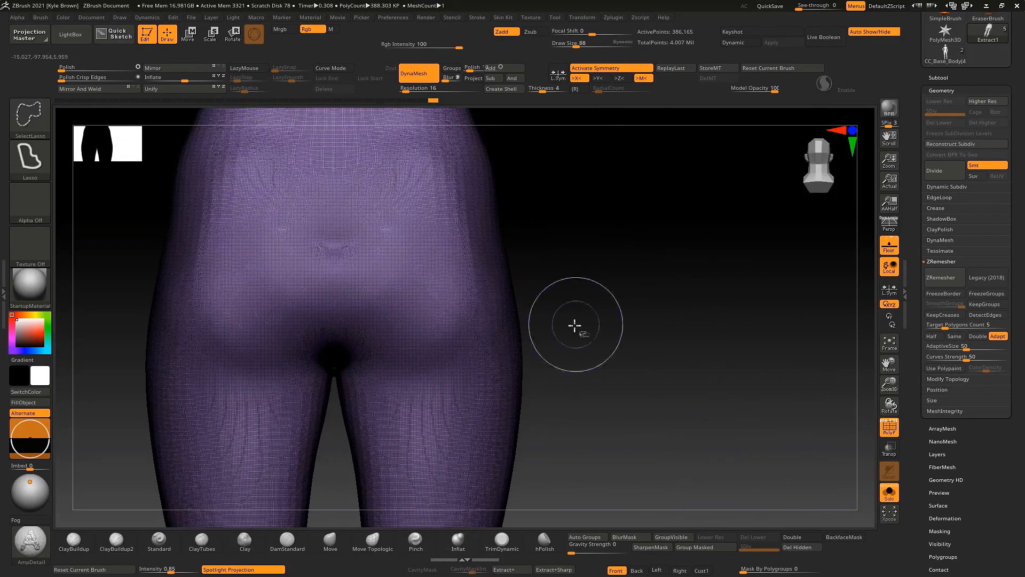
# Step: Smooth the seat with a smaller SmoothCloth brush and isolate the pants from their end caps
pyautogui.press('space')
pyautogui.moveTo(575, 329); pyautogui.dragTo(567, 331)
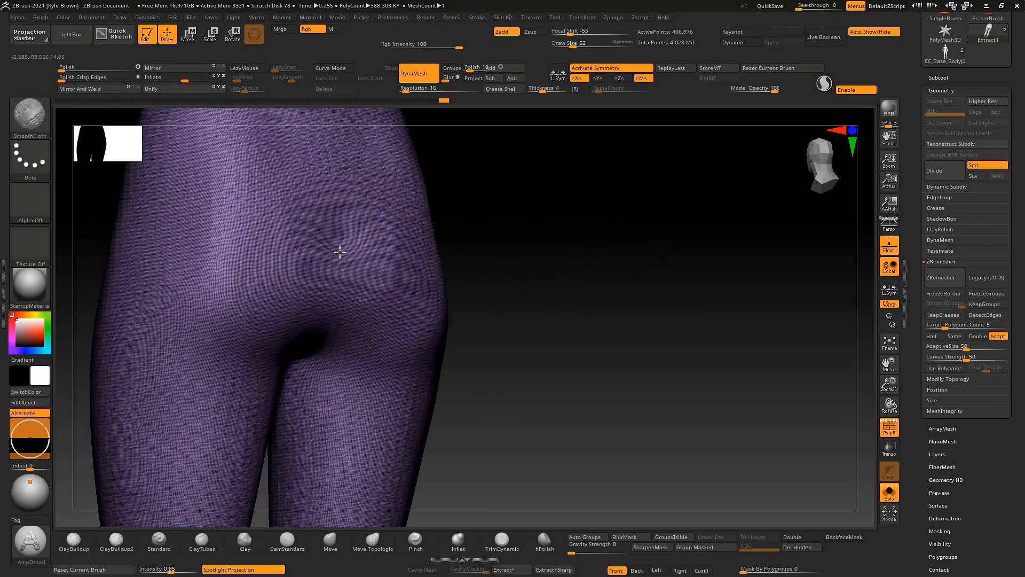
pyautogui.moveTo(561, 213); pyautogui.dragTo(399, 249)
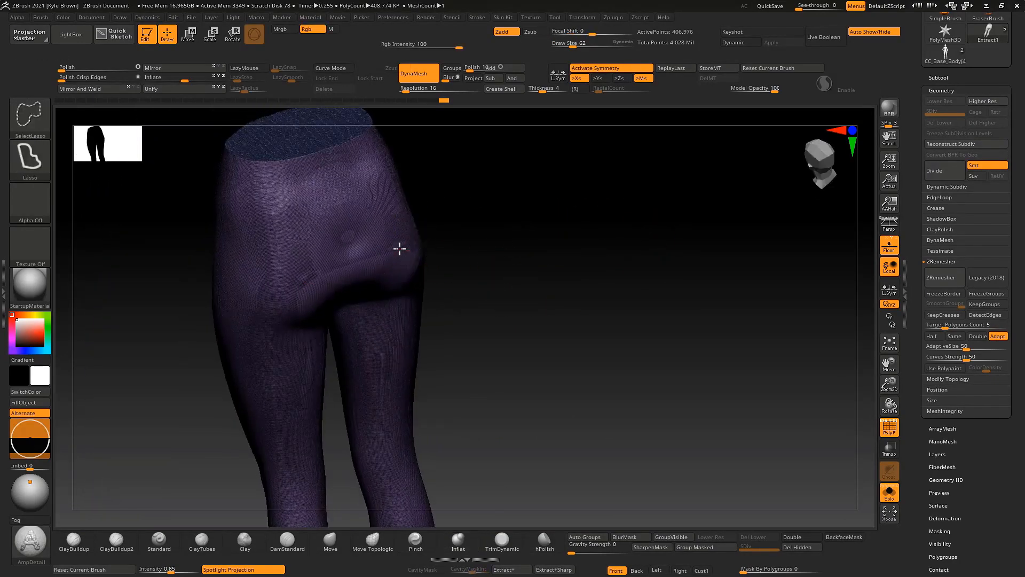
pyautogui.keyDown('ctrl'); pyautogui.keyDown('shift'); pyautogui.click(337, 297); pyautogui.keyUp('shift'); pyautogui.keyUp('ctrl')
# Step: Try to ZRemesh the open pants with a target polygon count of 5 and undo the result
pyautogui.click(942, 277)
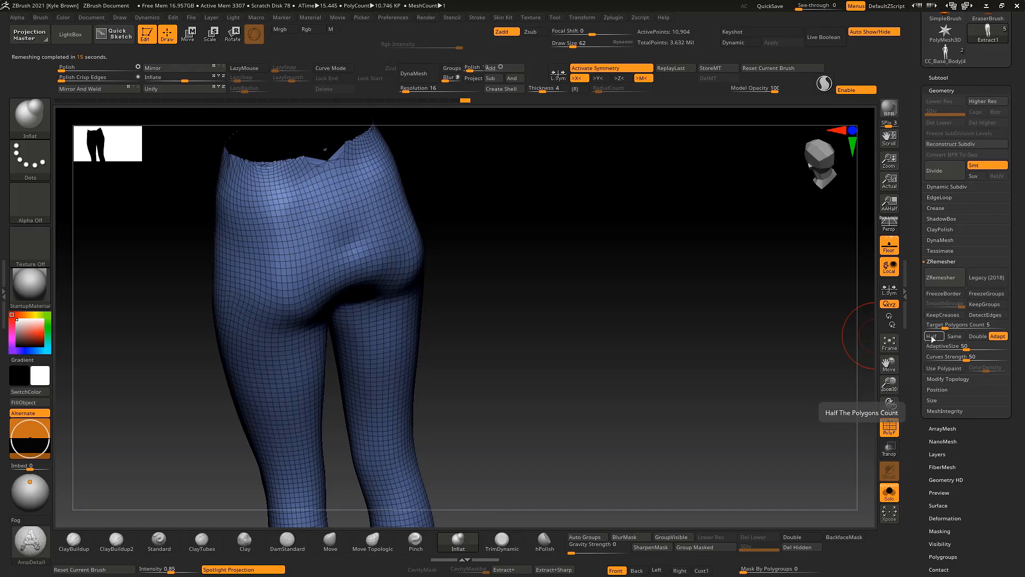
pyautogui.moveTo(550, 261); pyautogui.dragTo(547, 238)
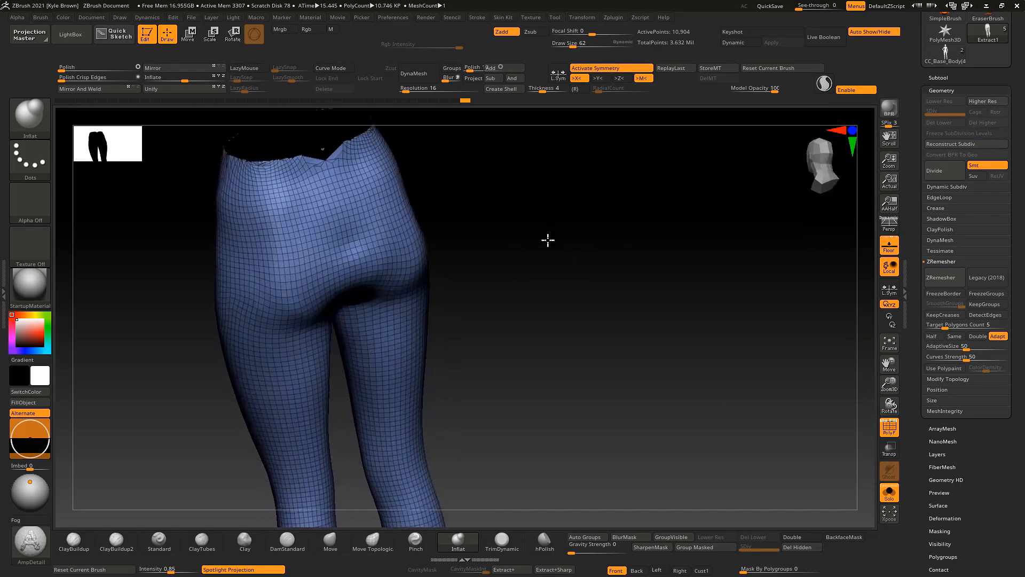
pyautogui.hotkey('ctrl', 'z')
# Step: Run GroupsLoops with 4 loops on the pants to clean up their open borders
pyautogui.click(939, 197)
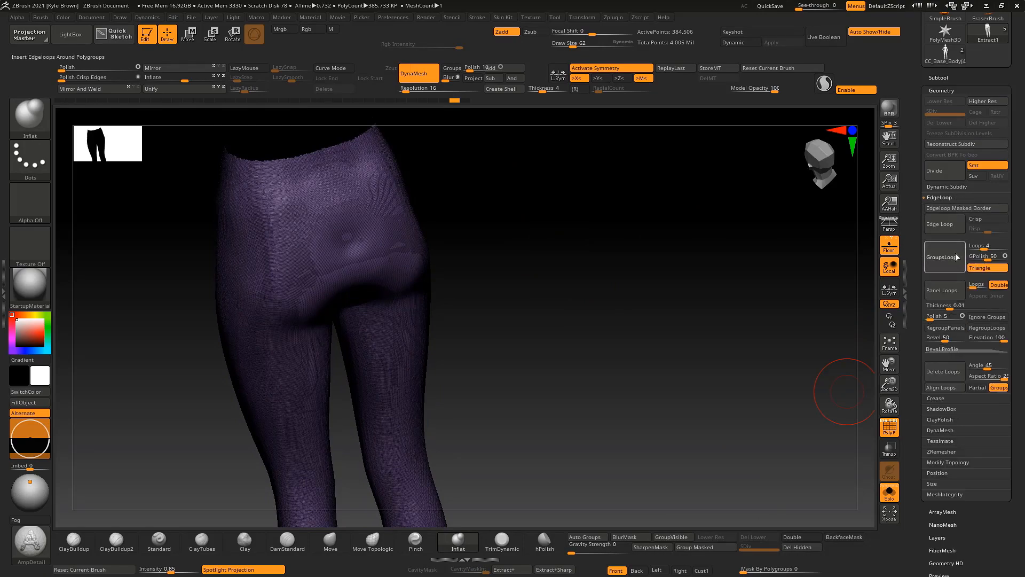
pyautogui.keyDown('alt'); pyautogui.moveTo(547, 197); pyautogui.dragTo(700, 390); pyautogui.keyUp('alt')
pyautogui.keyDown('ctrl'); pyautogui.moveTo(699, 390); pyautogui.dragTo(730, 438, button='right'); pyautogui.keyUp('ctrl')
pyautogui.keyDown('alt'); pyautogui.moveTo(730, 438); pyautogui.dragTo(730, 177); pyautogui.keyUp('alt')
# Step: Apply a Polish By Groups deformation to the whole pants mesh
pyautogui.moveTo(1009, 538); pyautogui.dragTo(1004, 441)
pyautogui.click(982, 504)
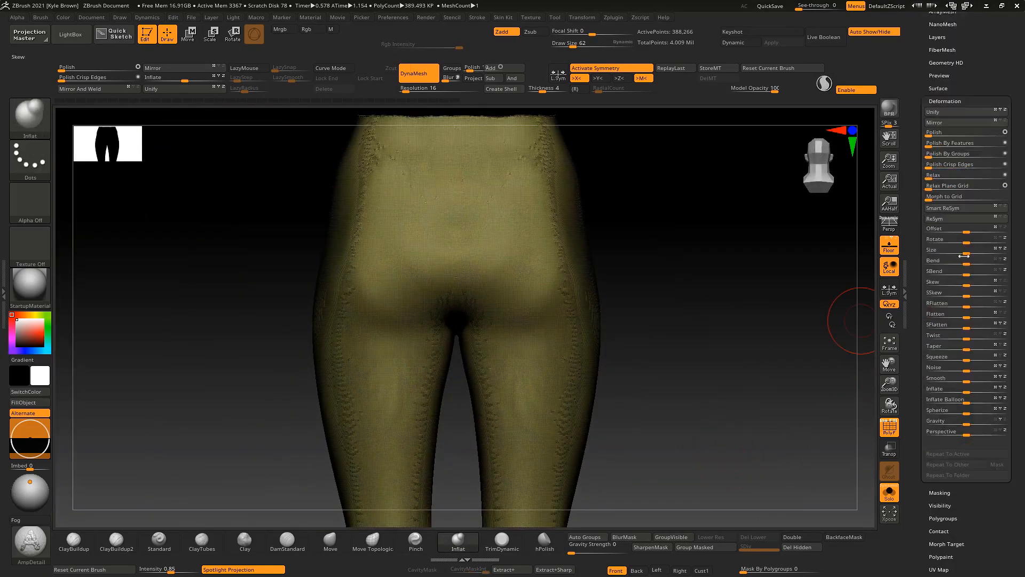
pyautogui.moveTo(942, 159); pyautogui.dragTo(959, 159)
pyautogui.moveTo(683, 225)
pyautogui.keyDown('ctrl'); pyautogui.mouseDown(button='right')
pyautogui.moveTo(648, 272)
pyautogui.moveTo(677, 227)
pyautogui.moveTo(679, 272)
pyautogui.moveTo(658, 221)
pyautogui.mouseUp(button='right'); pyautogui.keyUp('ctrl')
# Step: Hide the polyframe and smooth the uneven surface across the seat of the pants
pyautogui.hotkey('shift', 'f')
pyautogui.press(']')
pyautogui.moveTo(448, 273)
pyautogui.keyDown('shift'); pyautogui.mouseDown()
pyautogui.moveTo(412, 289)
pyautogui.moveTo(430, 286)
pyautogui.mouseUp(); pyautogui.keyUp('shift')
pyautogui.moveTo(430, 286)
pyautogui.mouseDown(button='right')
pyautogui.moveTo(396, 295)
pyautogui.moveTo(418, 290)
pyautogui.mouseUp(button='right')
pyautogui.press('[')
pyautogui.keyDown('shift'); pyautogui.moveTo(435, 283); pyautogui.dragTo(458, 290); pyautogui.keyUp('shift')
pyautogui.moveTo(457, 290)
pyautogui.mouseDown(button='right')
pyautogui.moveTo(665, 254)
pyautogui.moveTo(669, 271)
pyautogui.mouseUp(button='right')
# Step: ZRemesh the smoothed pants with a target polygon count of 5 and show the polyframe for inspection
pyautogui.keyDown('alt'); pyautogui.moveTo(688, 335); pyautogui.dragTo(691, 214, button='right'); pyautogui.keyUp('alt')
pyautogui.moveTo(917, 133); pyautogui.dragTo(917, 182)
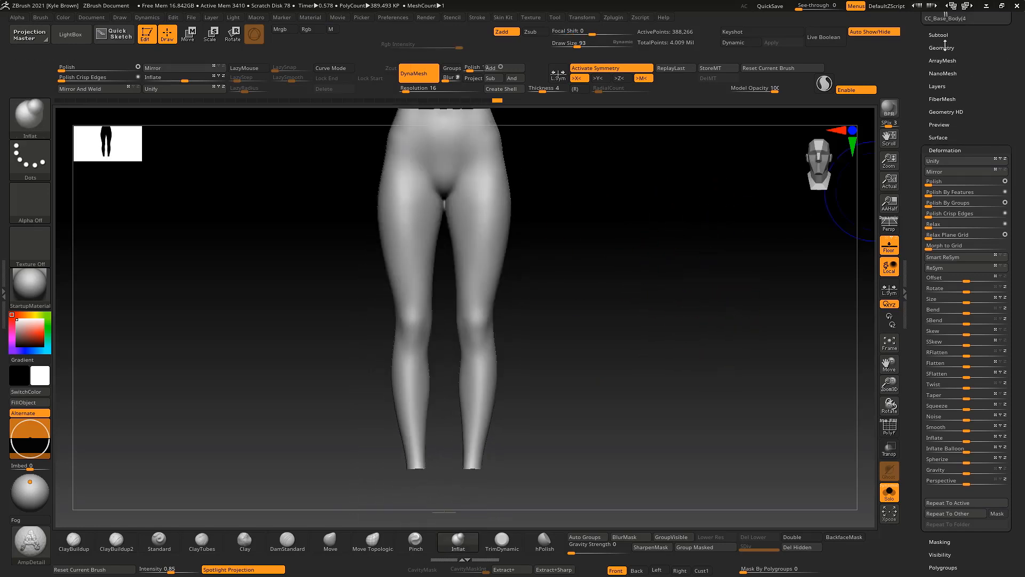
pyautogui.click(945, 47)
pyautogui.click(941, 409)
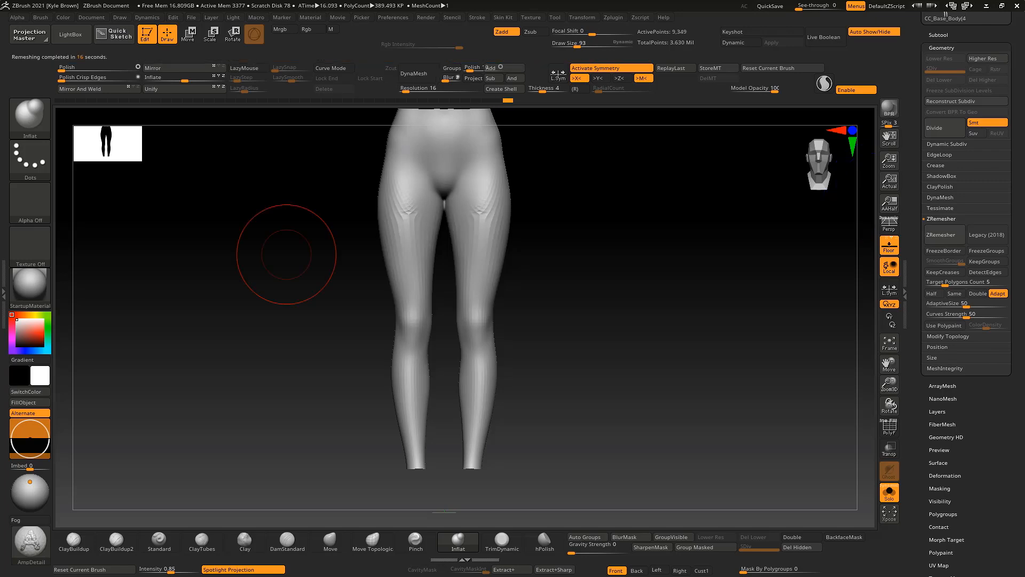
pyautogui.hotkey('shift', 'f')
pyautogui.moveTo(574, 188)
pyautogui.mouseDown()
pyautogui.moveTo(588, 312)
pyautogui.moveTo(625, 263)
pyautogui.mouseUp()
pyautogui.moveTo(539, 250)
pyautogui.mouseDown()
pyautogui.moveTo(563, 235)
pyautogui.moveTo(619, 242)
pyautogui.mouseUp()
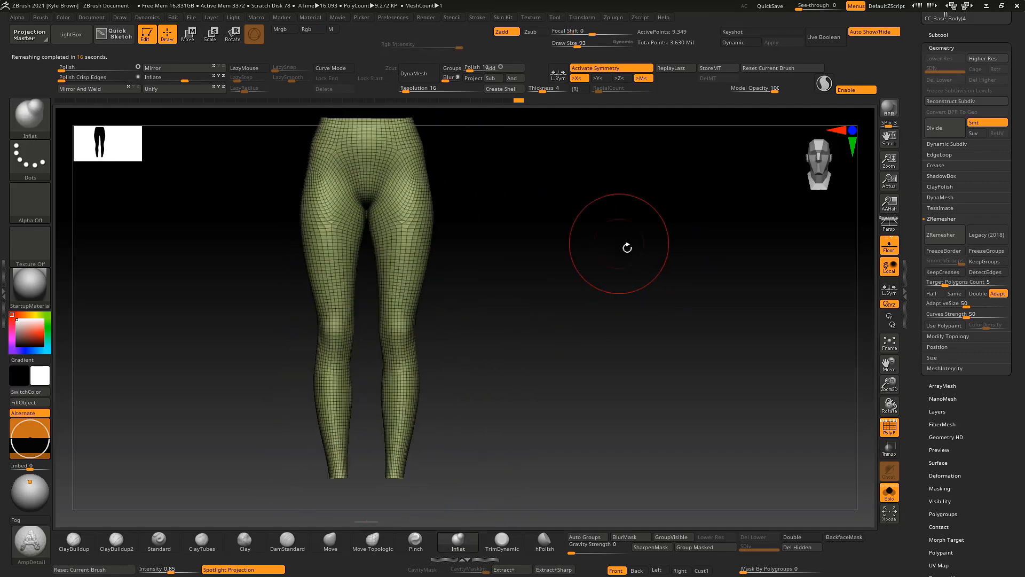
# Step: Show the pants over the body and scale them slightly with the transform gizmo, symmetry switched off meanwhile
pyautogui.click(888, 492)
pyautogui.press('w')
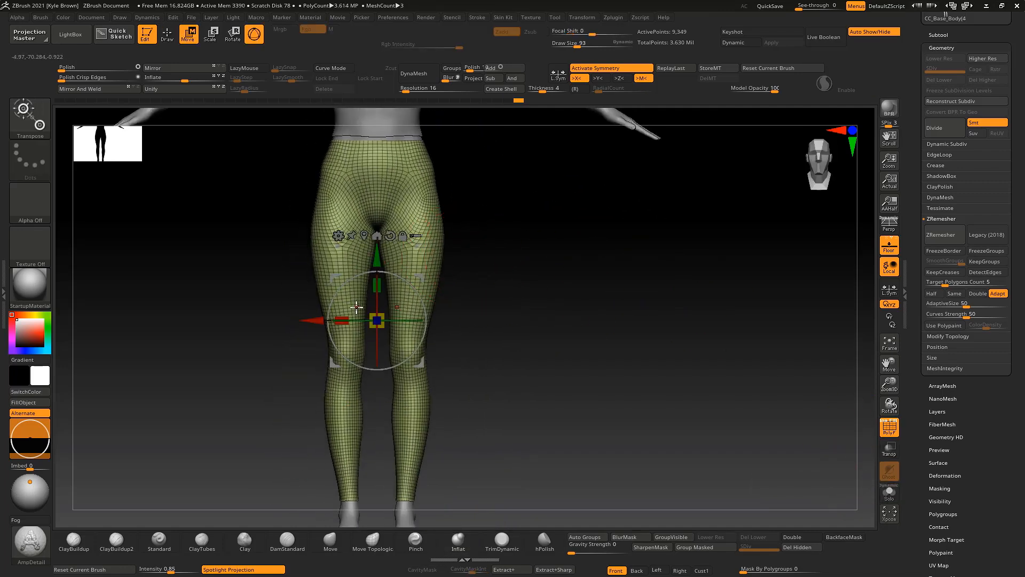
pyautogui.press('x')
pyautogui.moveTo(376, 321); pyautogui.dragTo(357, 306)
pyautogui.press('q')
pyautogui.moveTo(489, 240)
pyautogui.mouseDown()
pyautogui.moveTo(493, 296)
pyautogui.moveTo(466, 254)
pyautogui.moveTo(419, 267)
pyautogui.moveTo(421, 211)
pyautogui.mouseUp()
pyautogui.moveTo(493, 198)
pyautogui.keyDown('shift'); pyautogui.mouseDown()
pyautogui.moveTo(462, 208)
pyautogui.moveTo(414, 183)
pyautogui.moveTo(622, 227)
pyautogui.moveTo(566, 336)
pyautogui.moveTo(538, 319)
pyautogui.mouseUp(); pyautogui.keyUp('shift')
pyautogui.press('x')
# Step: Activate Dynamic Subdiv on the pants, always accepting the auto-activation, and show the polyframe
pyautogui.hotkey('shift', 'f')
pyautogui.press('d')
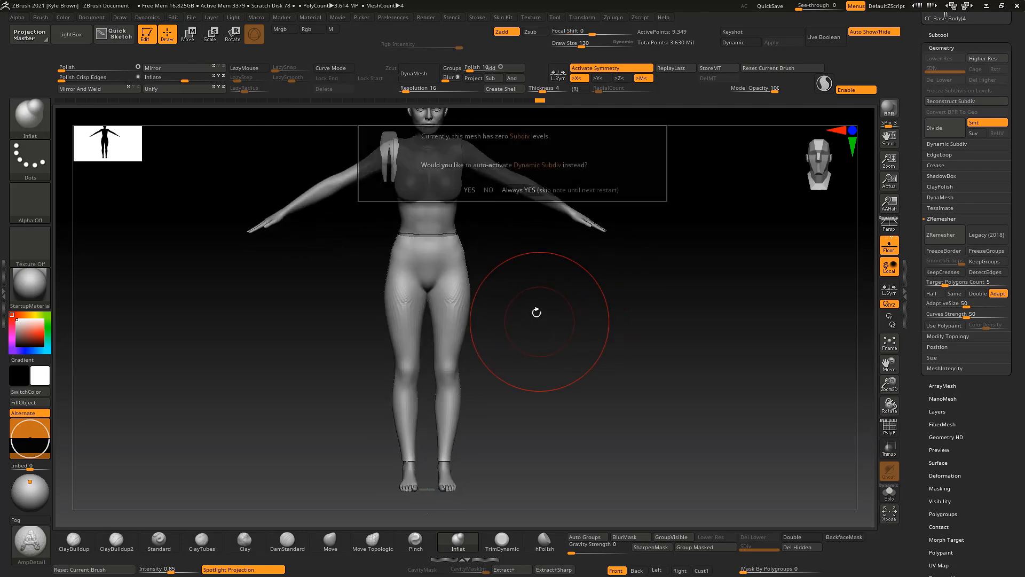
pyautogui.click(526, 188)
pyautogui.keyDown('alt'); pyautogui.moveTo(519, 276); pyautogui.dragTo(597, 325); pyautogui.keyUp('alt')
pyautogui.hotkey('shift', 'f')
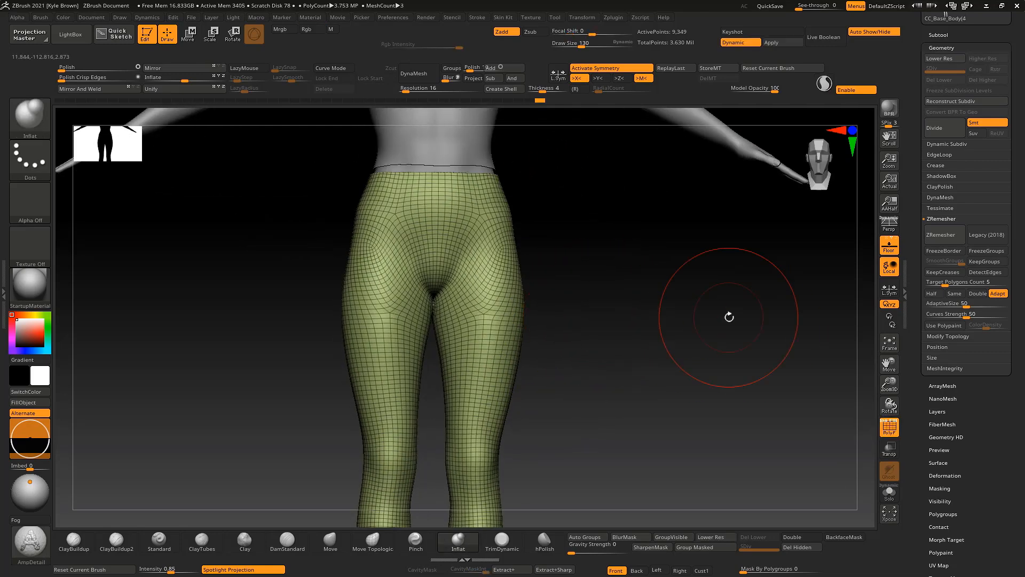
# Step: ZRemesh the pants again with the Same polygon count option and hide the polyframe
pyautogui.click(954, 293)
pyautogui.click(941, 237)
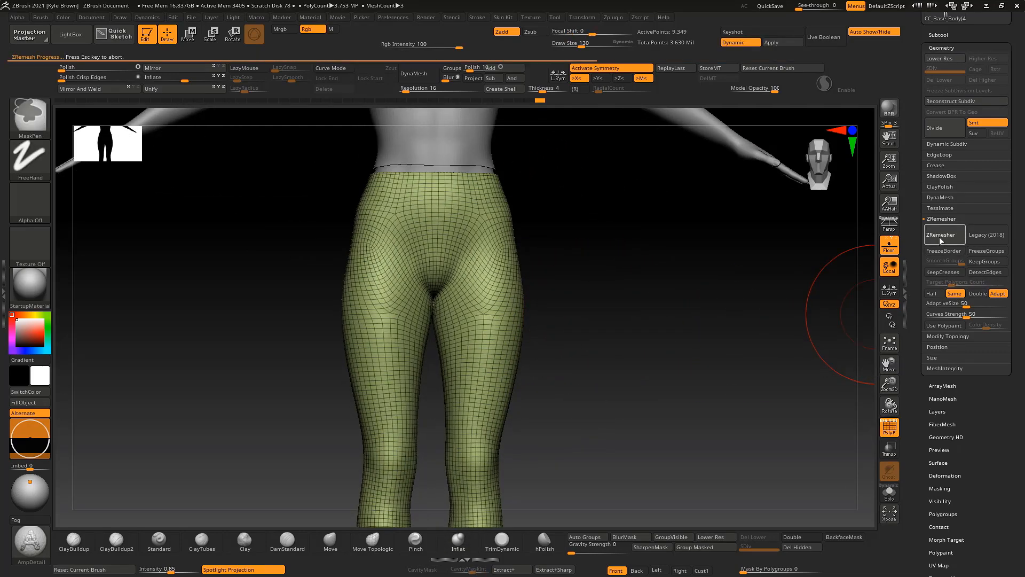
pyautogui.press('b')
pyautogui.press('i')
pyautogui.press('n')
pyautogui.moveTo(613, 327)
pyautogui.mouseDown()
pyautogui.moveTo(560, 355)
pyautogui.moveTo(583, 340)
pyautogui.moveTo(609, 350)
pyautogui.moveTo(563, 351)
pyautogui.moveTo(663, 367)
pyautogui.moveTo(560, 362)
pyautogui.moveTo(513, 419)
pyautogui.moveTo(524, 403)
pyautogui.moveTo(487, 405)
pyautogui.moveTo(508, 420)
pyautogui.mouseUp()
pyautogui.hotkey('shift', 'f')
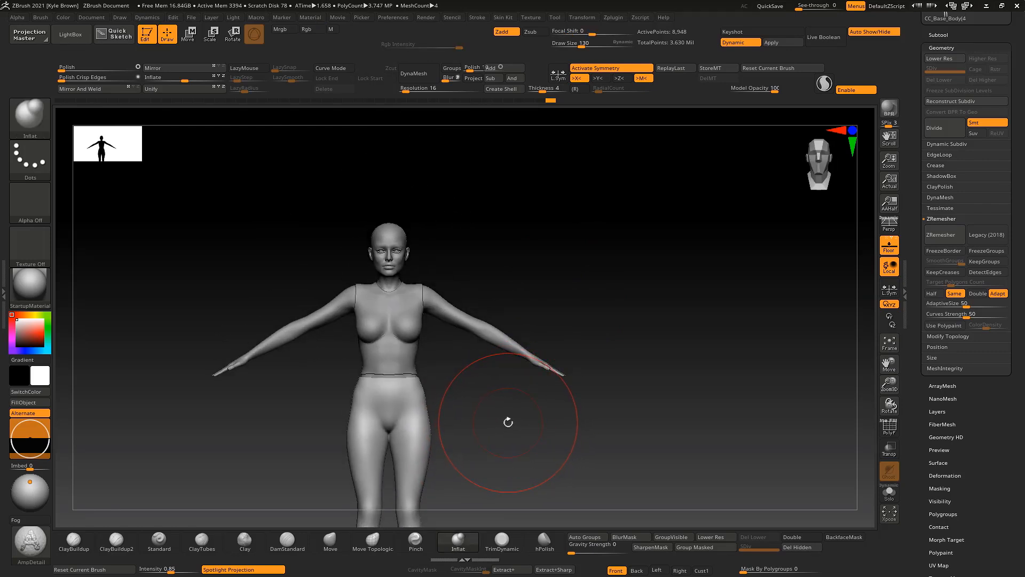
# Step: Select and isolate the body subtool, with MaskLasso as the masking brush
pyautogui.keyDown('alt'); pyautogui.moveTo(530, 256); pyautogui.dragTo(515, 451); pyautogui.keyUp('alt')
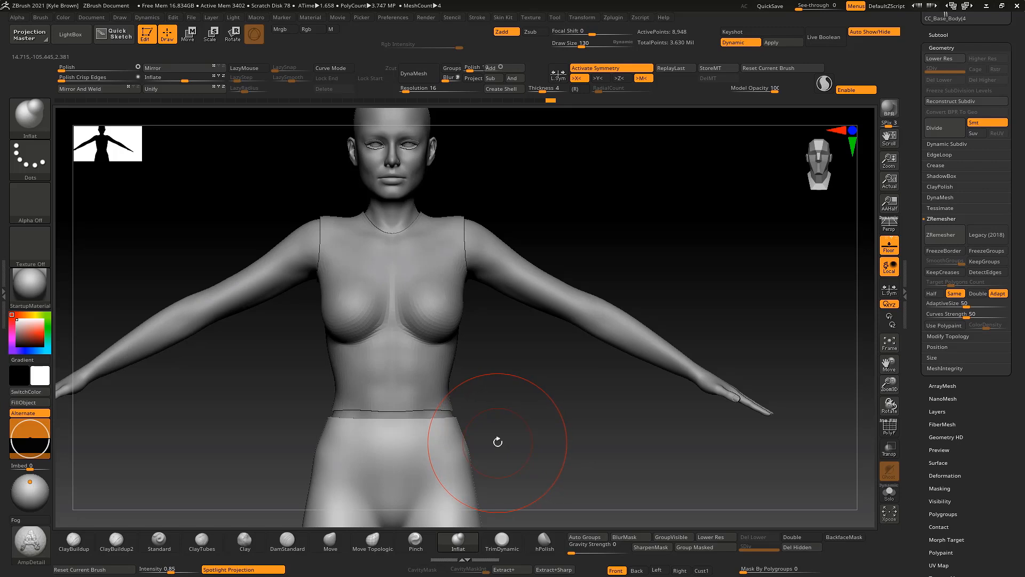
pyautogui.keyDown('alt'); pyautogui.moveTo(618, 202); pyautogui.dragTo(610, 262); pyautogui.keyUp('alt')
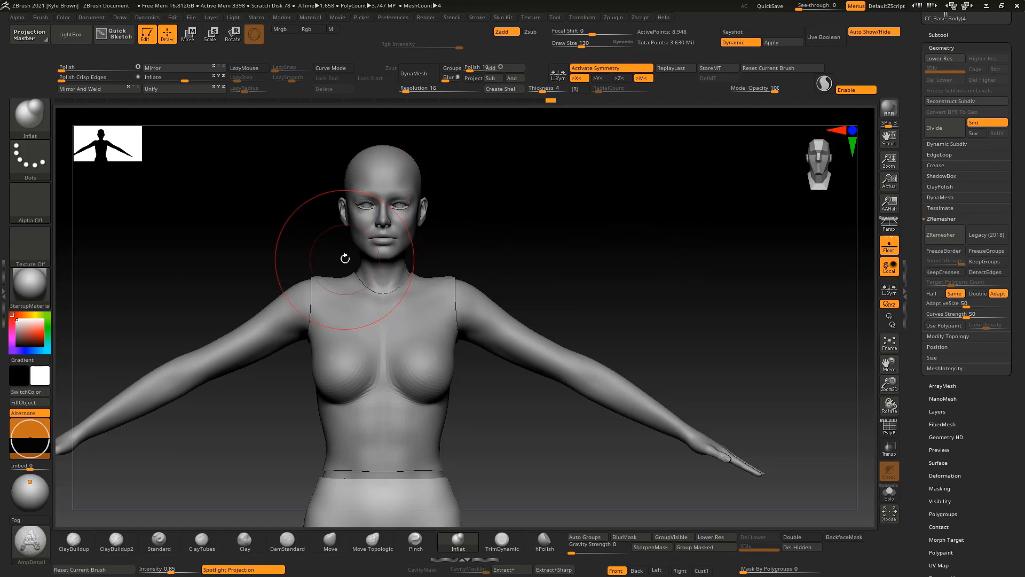
pyautogui.keyDown('alt'); pyautogui.click(295, 292); pyautogui.keyUp('alt')
pyautogui.moveTo(325, 257); pyautogui.dragTo(333, 263)
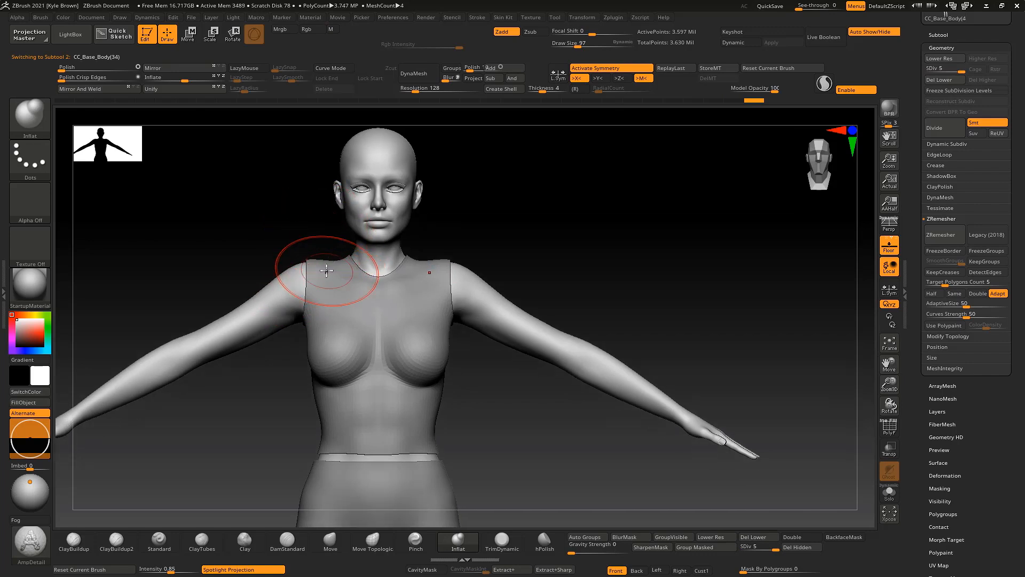
pyautogui.keyDown('ctrl'); pyautogui.click(40, 120); pyautogui.keyUp('ctrl')
pyautogui.click(216, 180)
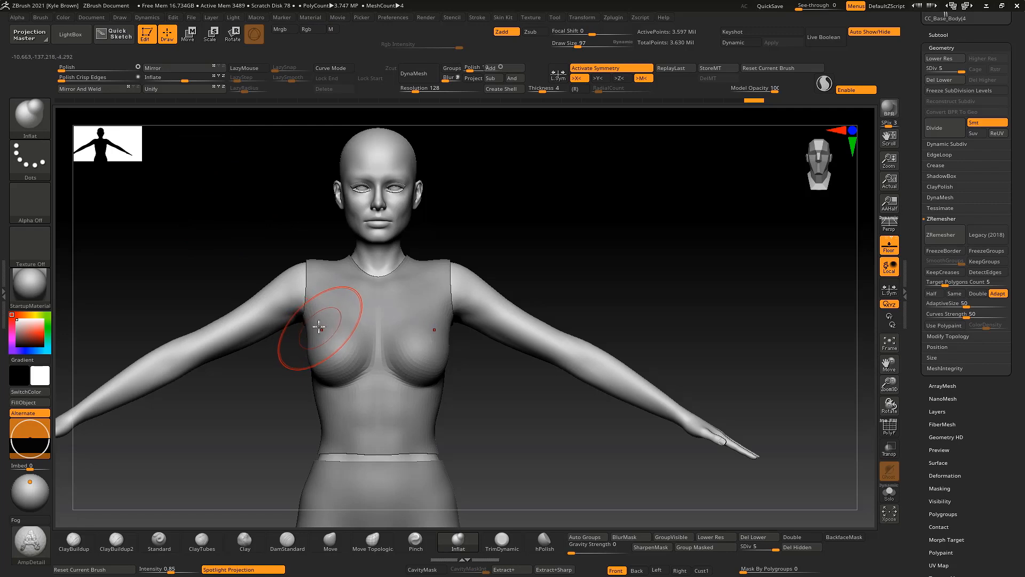
pyautogui.click(889, 493)
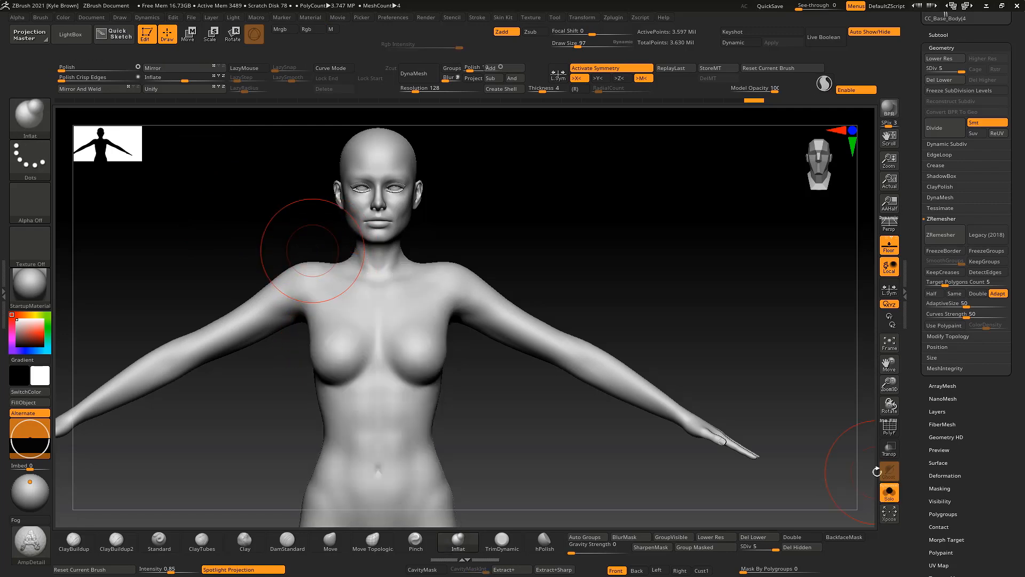
# Step: Lasso-mask the shoulders and chest down to below the bust symmetrically, and adjust the mask's neck edge from the side
pyautogui.press('ctrl')
pyautogui.moveTo(316, 379)
pyautogui.keyDown('ctrl'); pyautogui.mouseDown()
pyautogui.moveTo(358, 395)
pyautogui.moveTo(374, 334)
pyautogui.mouseUp(); pyautogui.keyUp('ctrl')
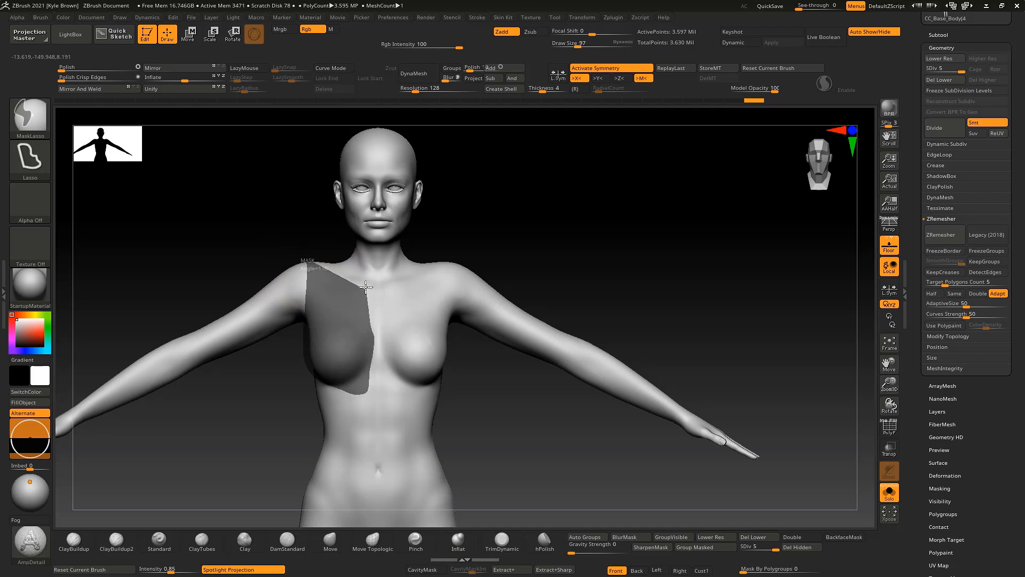
pyautogui.keyDown('ctrl'); pyautogui.moveTo(357, 244); pyautogui.dragTo(347, 240); pyautogui.keyUp('ctrl')
pyautogui.keyDown('shift'); pyautogui.moveTo(441, 176); pyautogui.dragTo(526, 176); pyautogui.keyUp('shift')
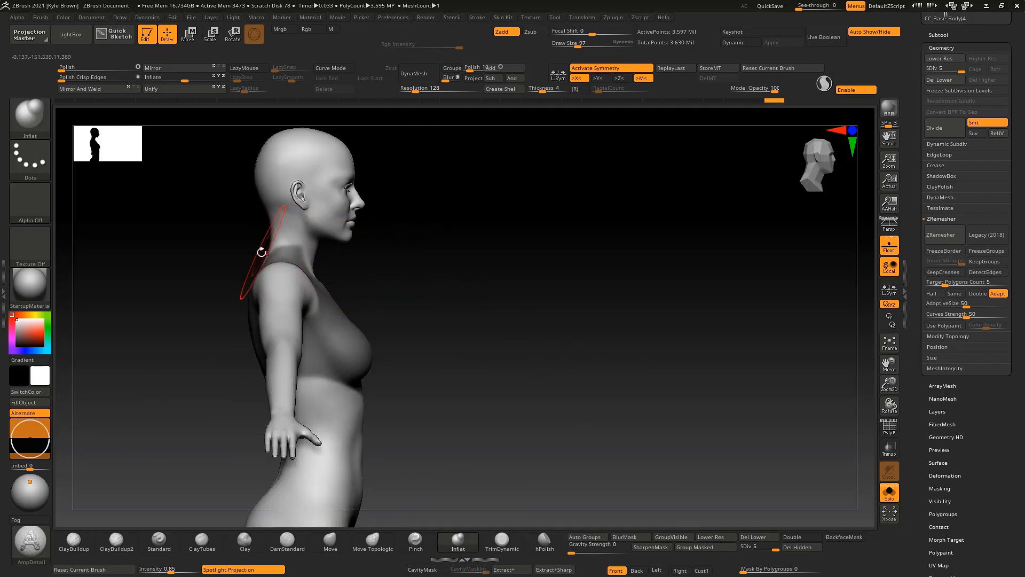
pyautogui.keyDown('ctrl'); pyautogui.moveTo(267, 250); pyautogui.dragTo(289, 223); pyautogui.keyUp('ctrl')
pyautogui.keyDown('ctrl'); pyautogui.moveTo(233, 251); pyautogui.dragTo(234, 251); pyautogui.keyUp('ctrl')
pyautogui.keyDown('shift'); pyautogui.moveTo(373, 194); pyautogui.dragTo(451, 188); pyautogui.keyUp('shift')
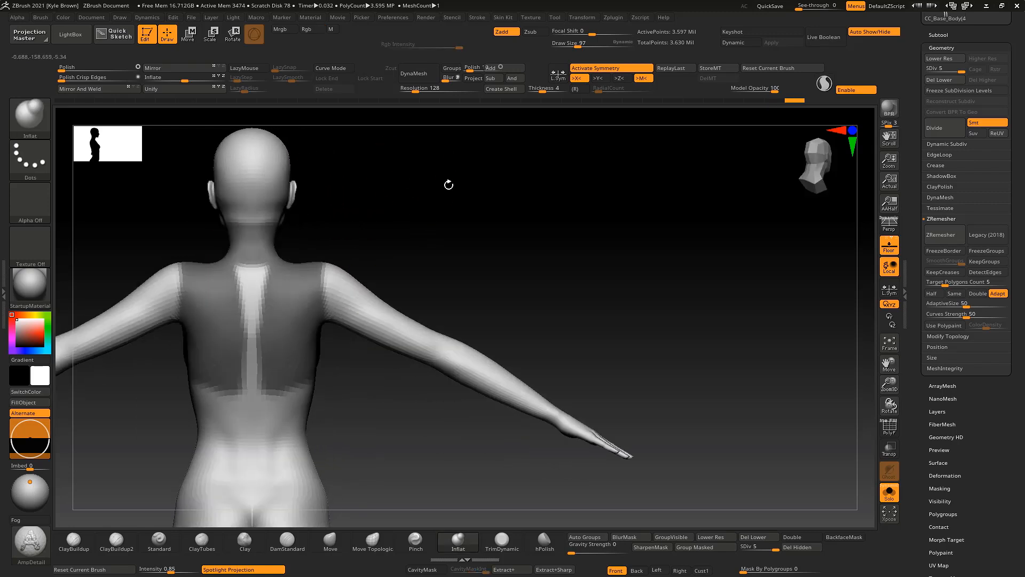
# Step: Switch the masking brush to MaskPen and fill the unmasked strip down the centre of the back
pyautogui.keyDown('ctrl'); pyautogui.click(43, 128); pyautogui.keyUp('ctrl')
pyautogui.keyDown('ctrl'); pyautogui.click(210, 196); pyautogui.keyUp('ctrl')
pyautogui.keyDown('ctrl'); pyautogui.moveTo(243, 371); pyautogui.dragTo(253, 266); pyautogui.keyUp('ctrl')
pyautogui.moveTo(334, 207)
pyautogui.mouseDown()
pyautogui.moveTo(422, 214)
pyautogui.moveTo(421, 224)
pyautogui.mouseUp()
# Step: Reduce the brush size and paint the mask across the gap between the two chest halves
pyautogui.press('space')
pyautogui.moveTo(309, 252); pyautogui.dragTo(297, 253)
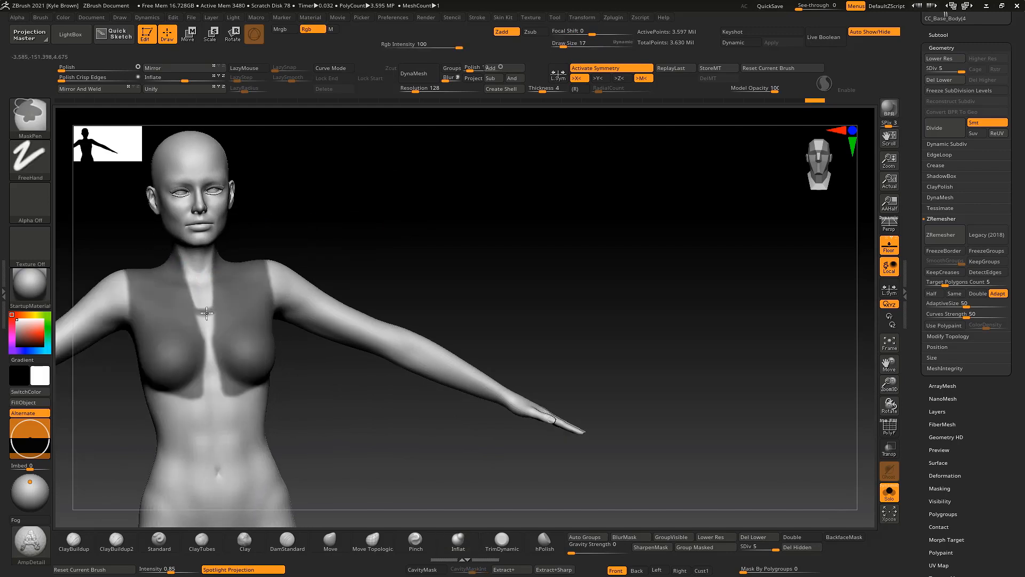
pyautogui.moveTo(252, 240)
pyautogui.mouseDown()
pyautogui.moveTo(403, 181)
pyautogui.moveTo(329, 210)
pyautogui.mouseUp()
pyautogui.keyDown('ctrl'); pyautogui.moveTo(236, 357); pyautogui.dragTo(263, 348); pyautogui.keyUp('ctrl')
pyautogui.moveTo(376, 257); pyautogui.dragTo(299, 267)
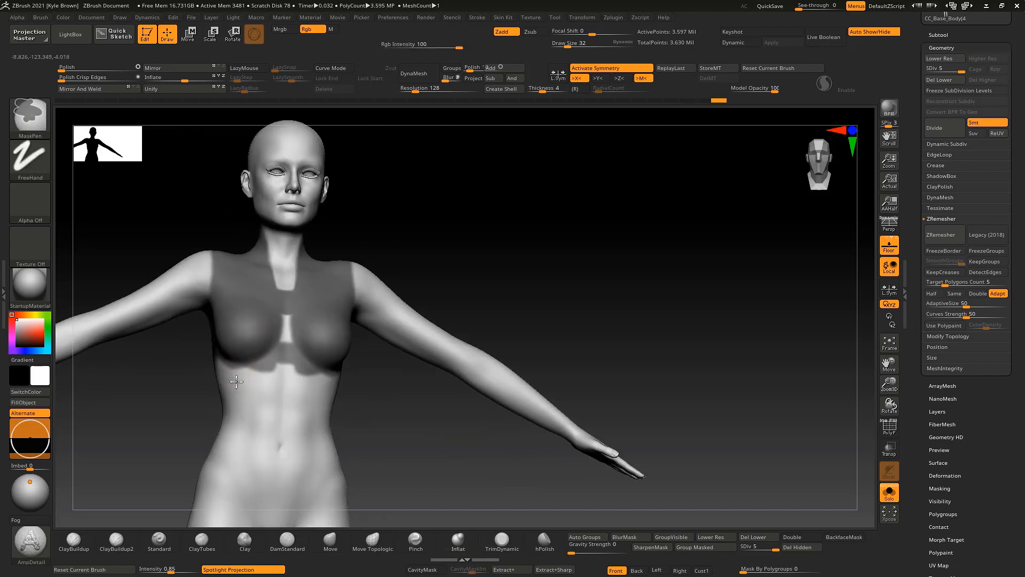
# Step: Paint the mask over the remaining gap between the breasts and even out its lower edge beneath the bust
pyautogui.moveTo(363, 235)
pyautogui.mouseDown()
pyautogui.moveTo(421, 190)
pyautogui.moveTo(459, 198)
pyautogui.mouseUp()
pyautogui.keyDown('ctrl'); pyautogui.moveTo(230, 390); pyautogui.dragTo(273, 353); pyautogui.keyUp('ctrl')
pyautogui.moveTo(401, 349); pyautogui.dragTo(320, 354)
pyautogui.press('ctrl')
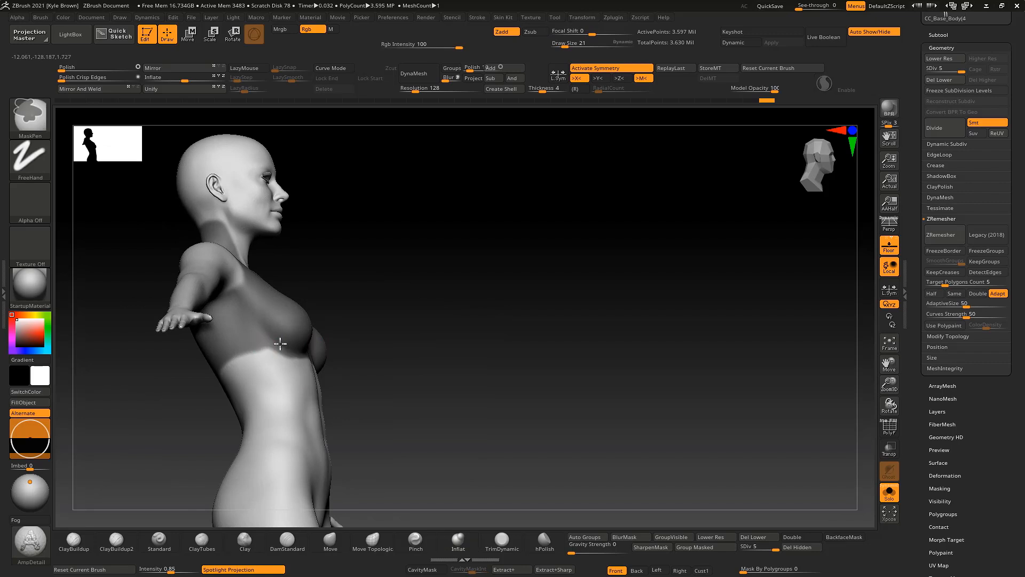
pyautogui.moveTo(342, 310)
pyautogui.mouseDown()
pyautogui.moveTo(416, 265)
pyautogui.moveTo(345, 214)
pyautogui.mouseUp()
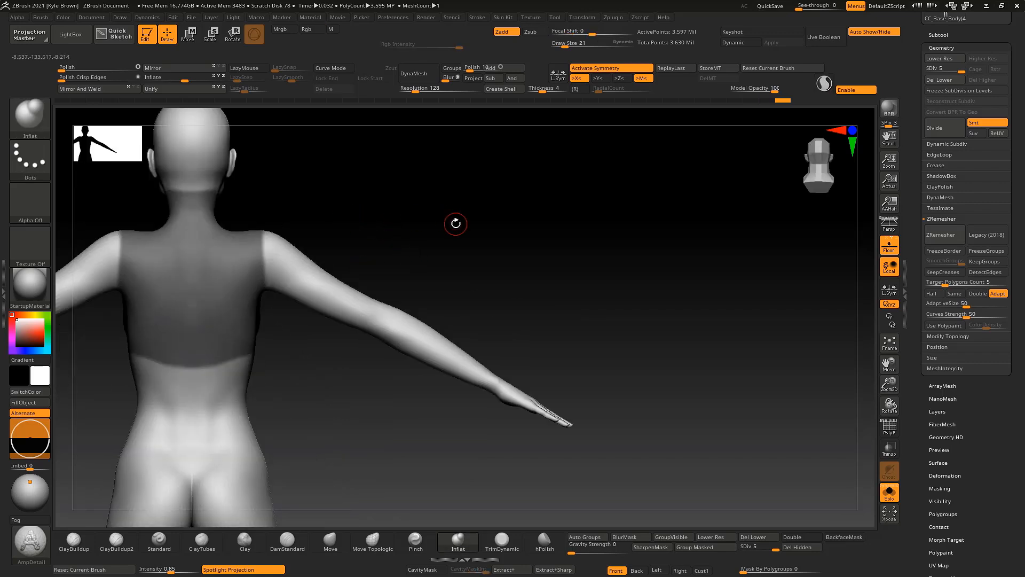
pyautogui.moveTo(529, 275); pyautogui.dragTo(502, 243)
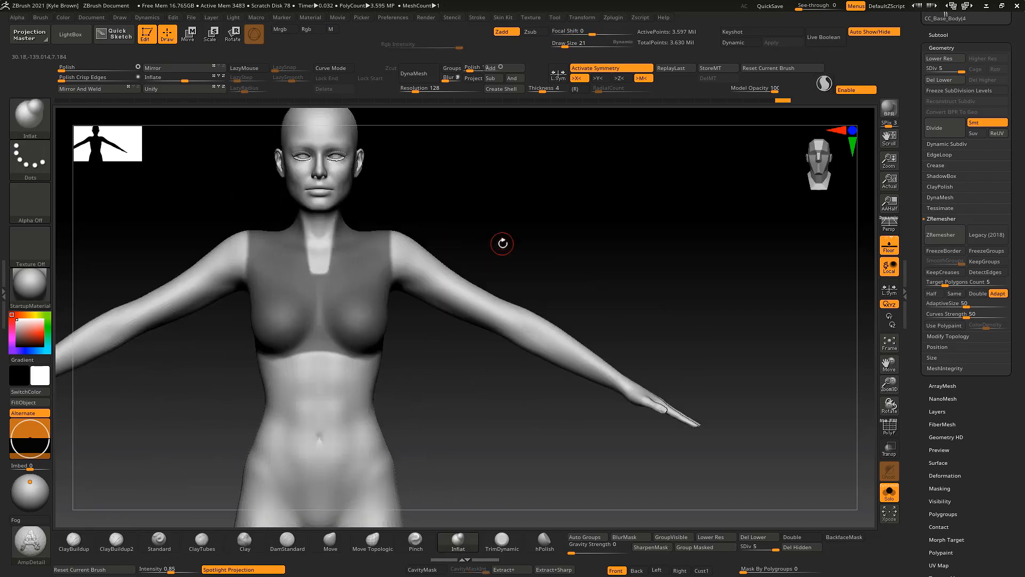
pyautogui.press('ctrl')
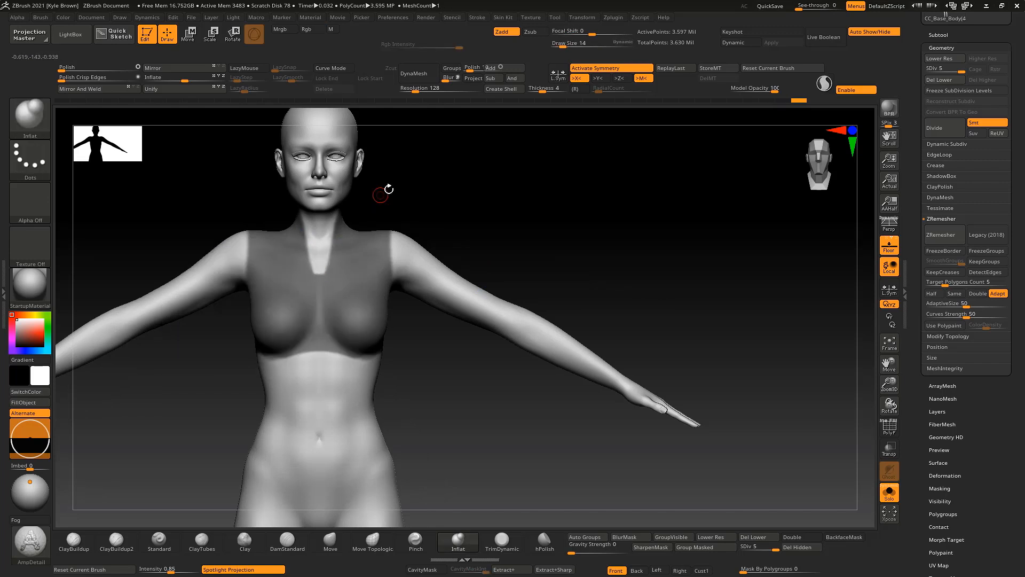
# Step: Switch the masking brush back to MaskLasso and trim the mask symmetrically at the outer shoulders to shape the armholes
pyautogui.press('space')
pyautogui.click(48, 127)
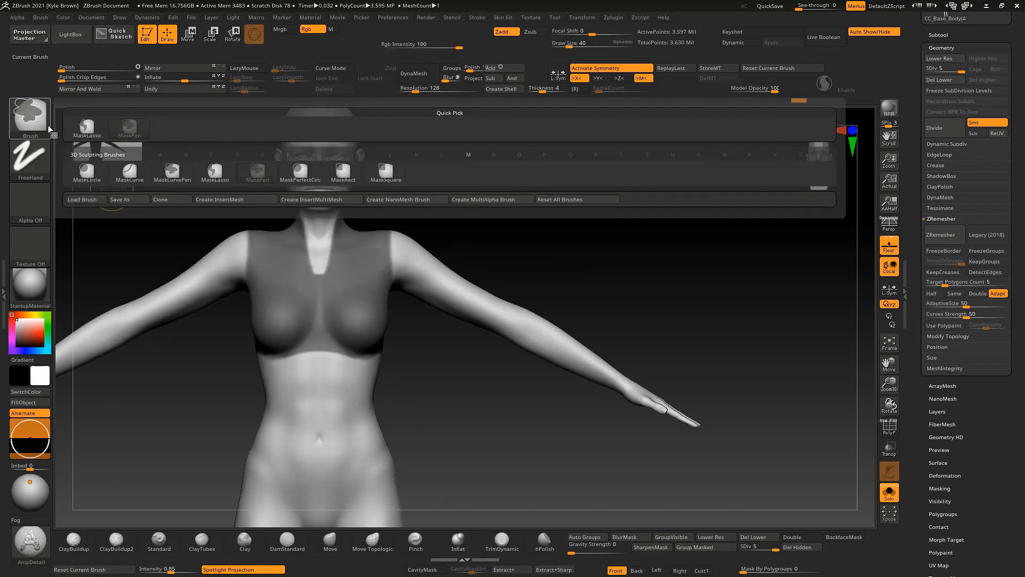
pyautogui.keyDown('ctrl'); pyautogui.click(215, 172); pyautogui.keyUp('ctrl')
pyautogui.keyDown('ctrl'); pyautogui.keyDown('alt'); pyautogui.moveTo(240, 302); pyautogui.dragTo(229, 208); pyautogui.keyUp('alt'); pyautogui.keyUp('ctrl')
pyautogui.moveTo(475, 206); pyautogui.dragTo(475, 216)
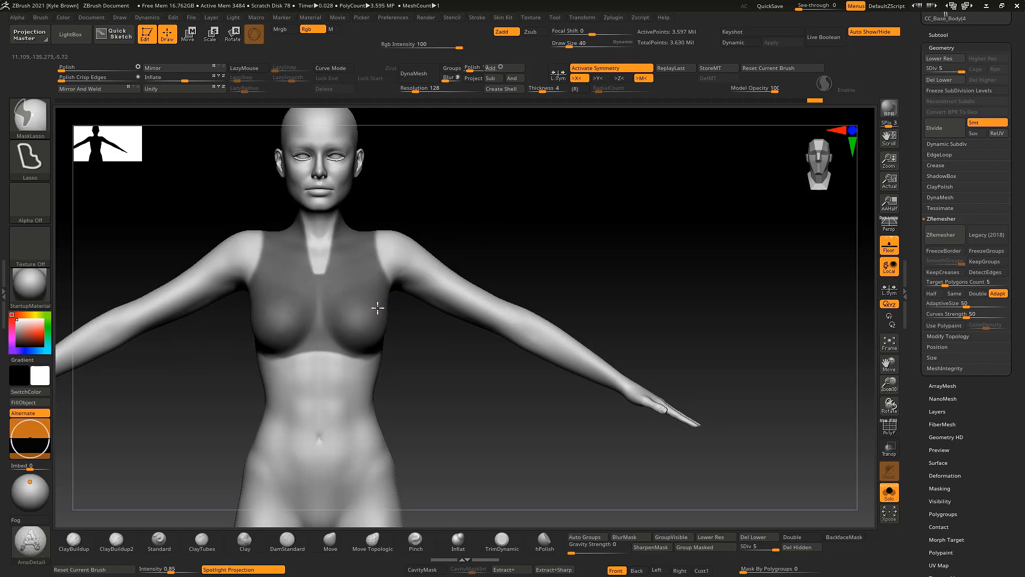
pyautogui.moveTo(454, 174); pyautogui.dragTo(571, 250)
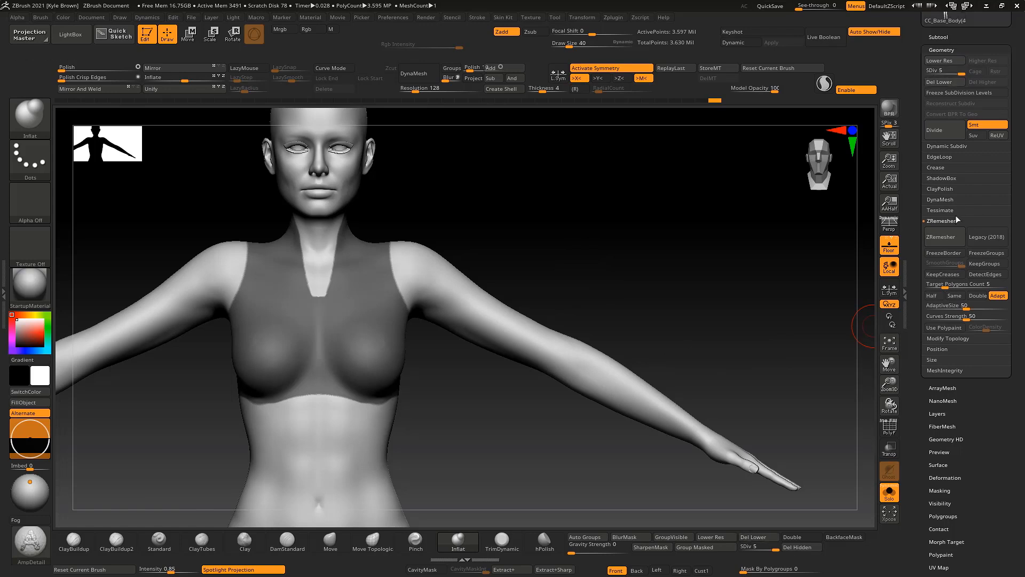
# Step: Try previewing an extraction of the masked chest area at thicknesses of 0.01234, 0.00062 and 0.01842
pyautogui.click(946, 35)
pyautogui.click(977, 452)
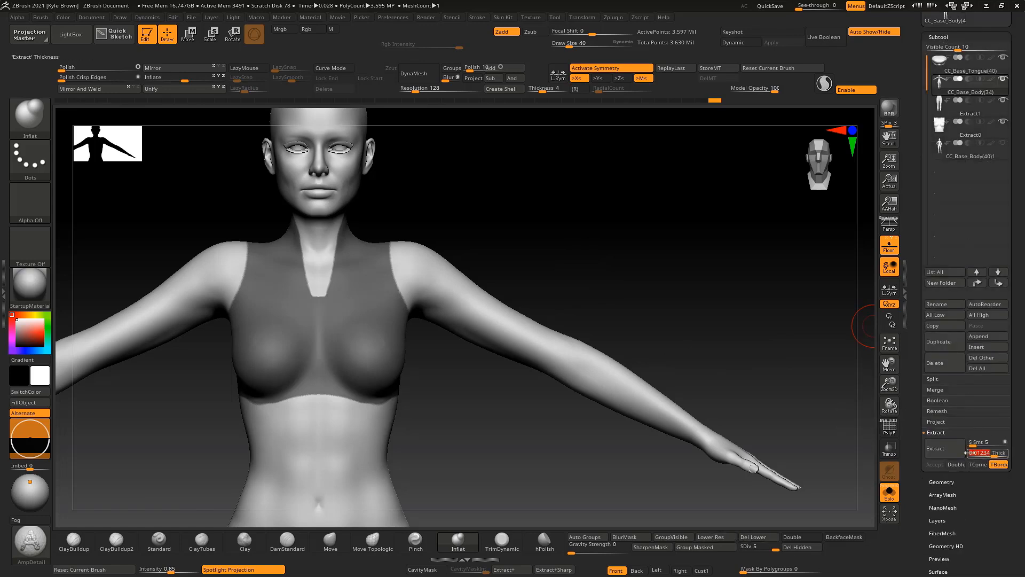
pyautogui.click(955, 450)
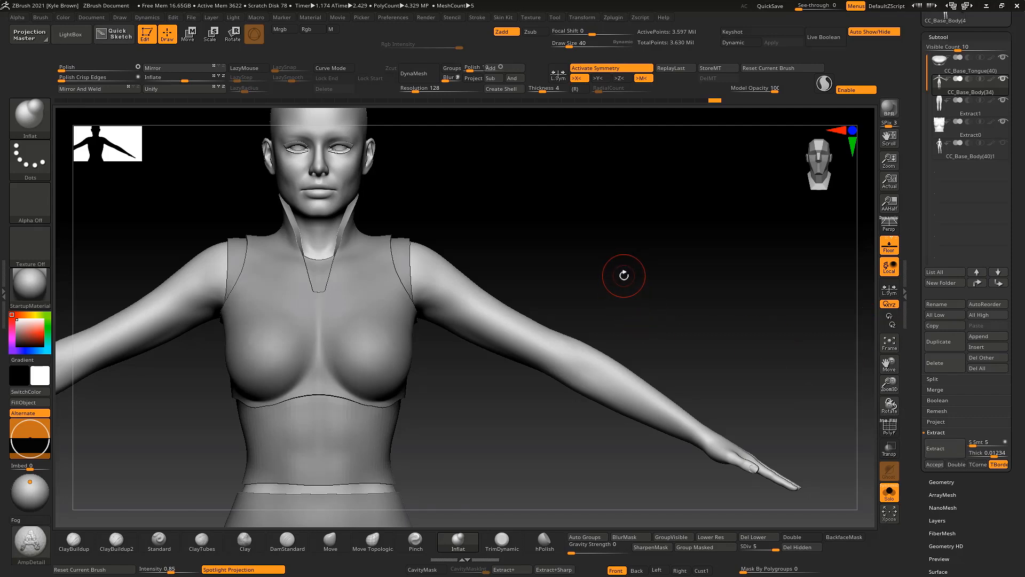
pyautogui.moveTo(992, 455); pyautogui.dragTo(991, 456)
pyautogui.click(959, 448)
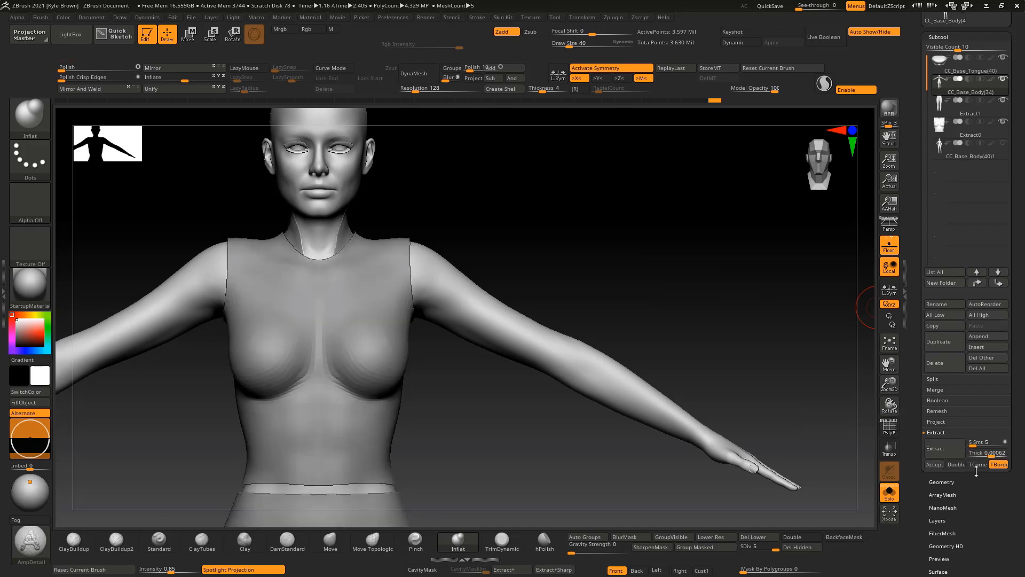
pyautogui.moveTo(992, 455); pyautogui.dragTo(995, 455)
pyautogui.click(947, 452)
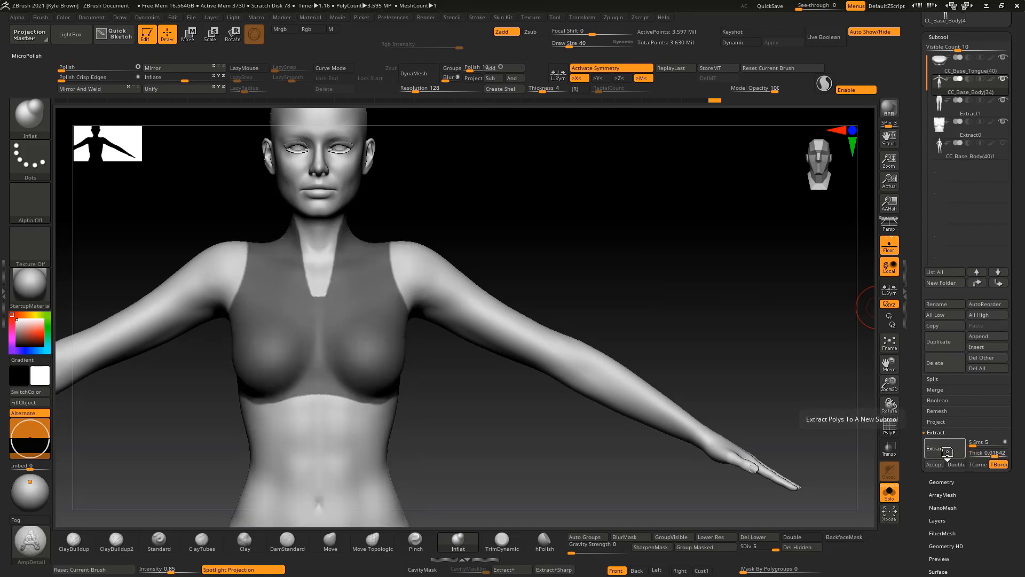
# Step: Extract the masked chest area at a thickness of 0.00791 and accept it as a new subtool
pyautogui.click(987, 453)
pyautogui.write('0.01234')
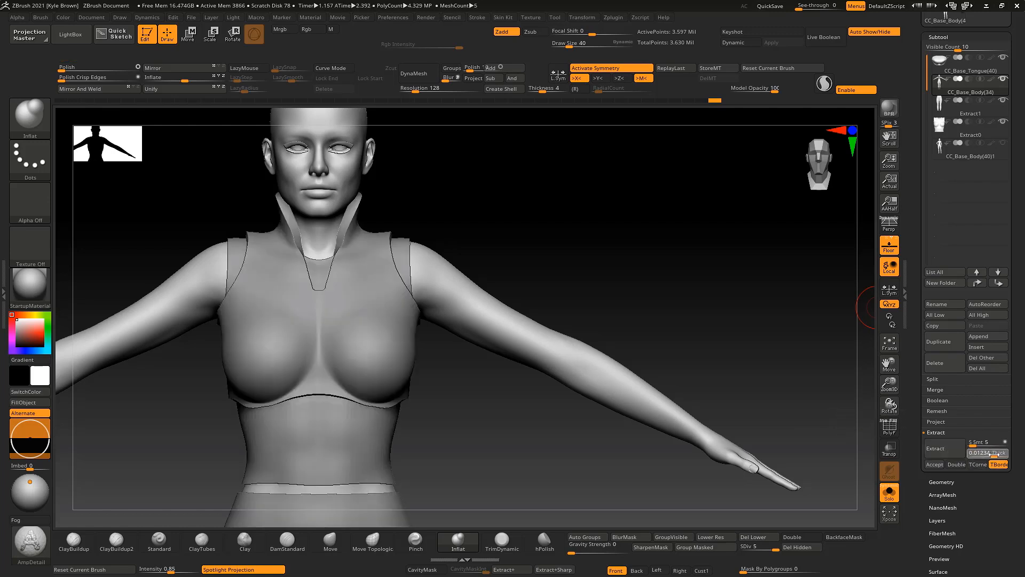
pyautogui.press('Return')
pyautogui.click(948, 450)
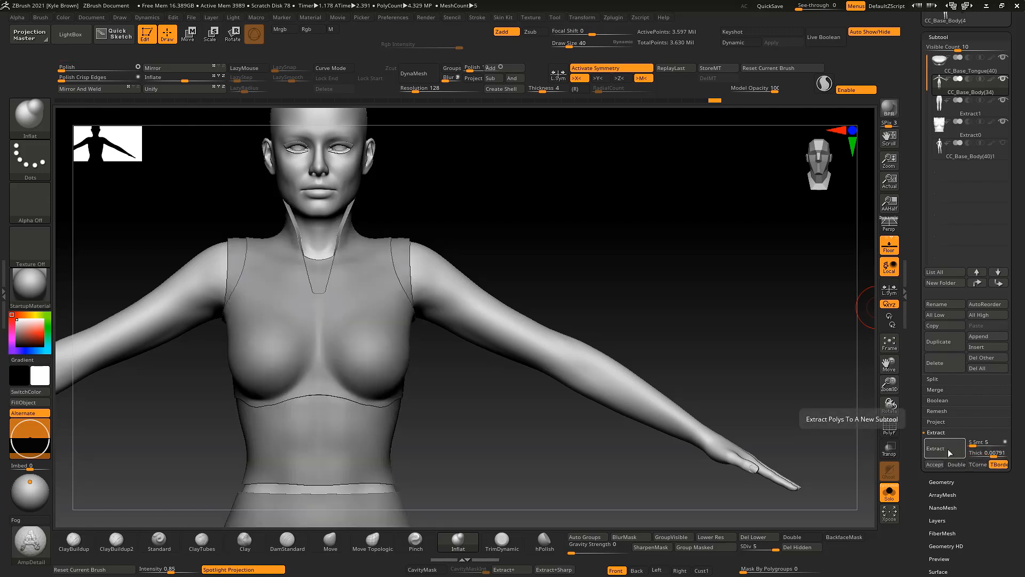
pyautogui.click(941, 465)
# Step: Polish the extracted chest piece by groups with its polyframe shown, and bring the other subtools back into view
pyautogui.moveTo(686, 313)
pyautogui.mouseDown()
pyautogui.moveTo(611, 323)
pyautogui.moveTo(664, 284)
pyautogui.moveTo(666, 334)
pyautogui.moveTo(674, 313)
pyautogui.mouseUp()
pyautogui.hotkey('shift', 'f')
pyautogui.scroll(-3, 987, 482)
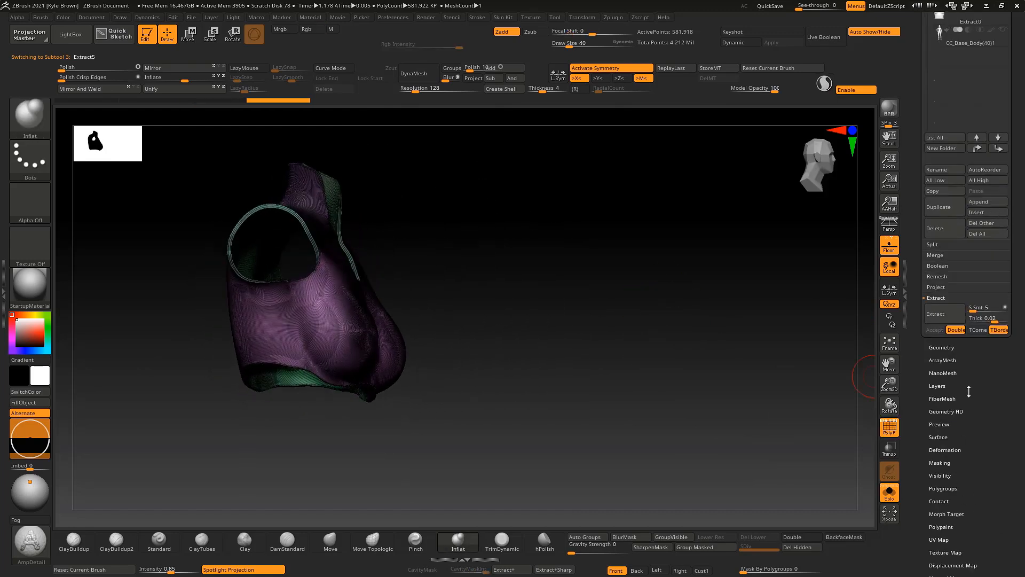
pyautogui.click(945, 450)
pyautogui.moveTo(997, 65); pyautogui.dragTo(937, 68)
pyautogui.moveTo(744, 199)
pyautogui.keyDown('shift'); pyautogui.mouseDown()
pyautogui.moveTo(652, 206)
pyautogui.moveTo(587, 251)
pyautogui.mouseUp(); pyautogui.keyUp('shift')
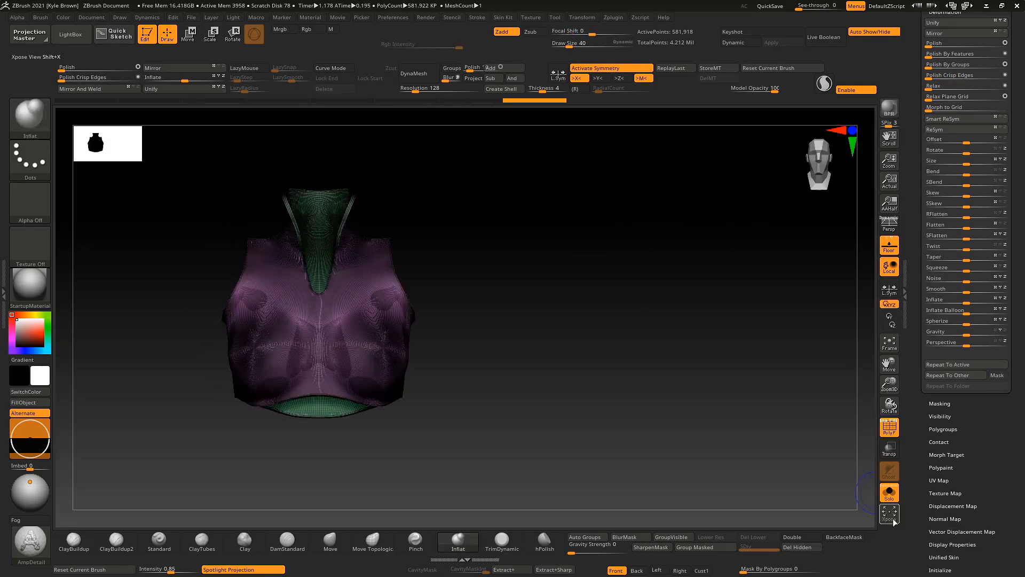
pyautogui.click(889, 491)
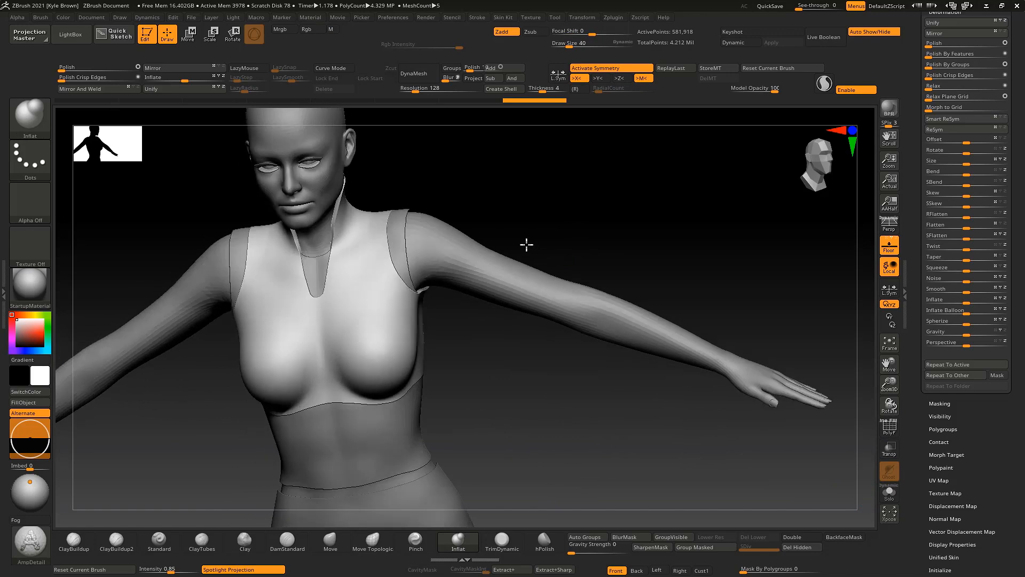
# Step: Fill the chest piece with a muted blue and set the current colour back to light grey
pyautogui.moveTo(526, 242)
pyautogui.mouseDown()
pyautogui.moveTo(522, 224)
pyautogui.moveTo(518, 242)
pyautogui.mouseUp()
pyautogui.moveTo(25, 327); pyautogui.dragTo(21, 334)
pyautogui.click(34, 351)
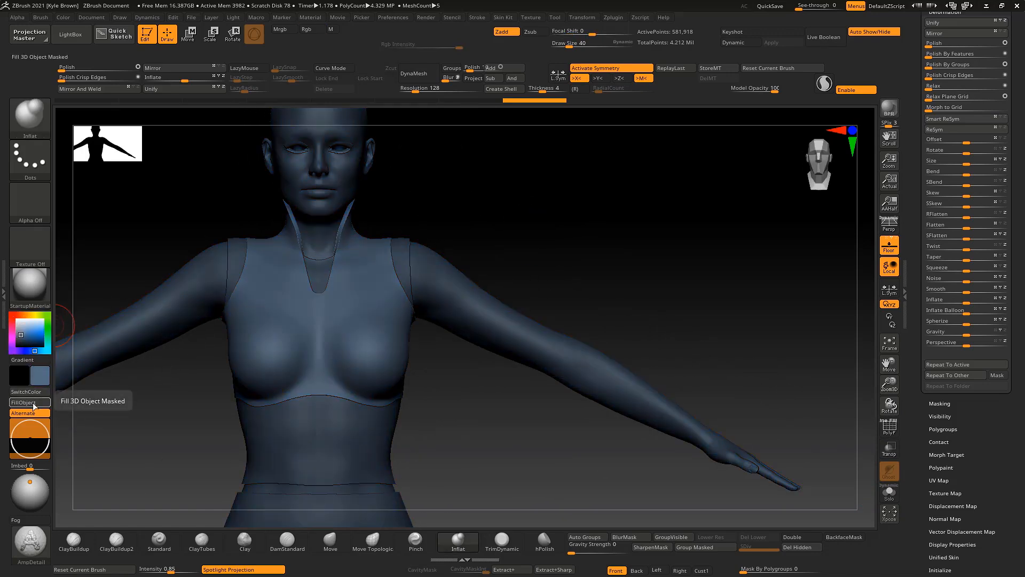
pyautogui.moveTo(143, 225); pyautogui.dragTo(137, 231)
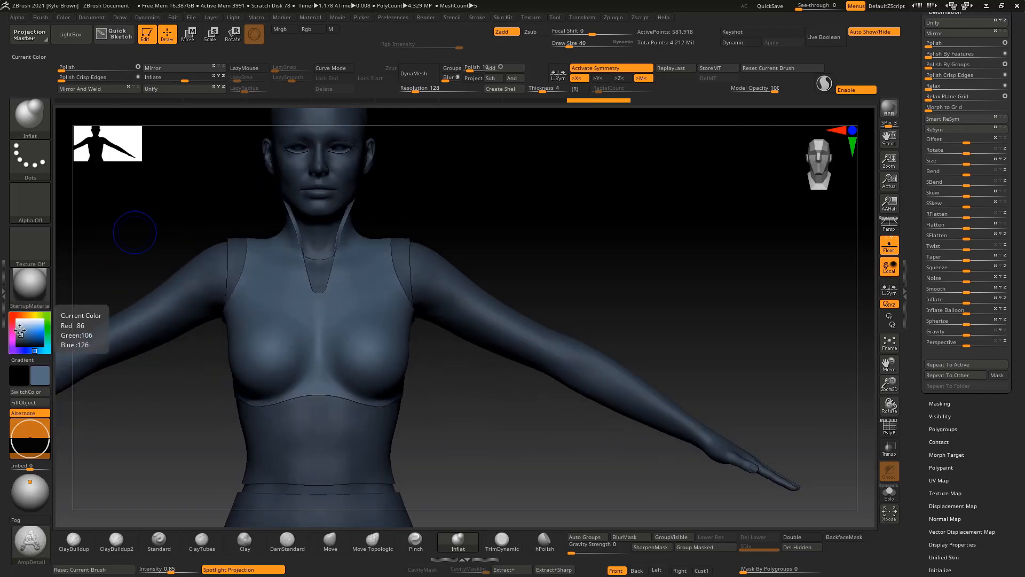
pyautogui.click(16, 326)
pyautogui.moveTo(567, 208); pyautogui.dragTo(549, 262)
pyautogui.moveTo(510, 229)
pyautogui.mouseDown()
pyautogui.moveTo(518, 236)
pyautogui.moveTo(507, 232)
pyautogui.mouseUp()
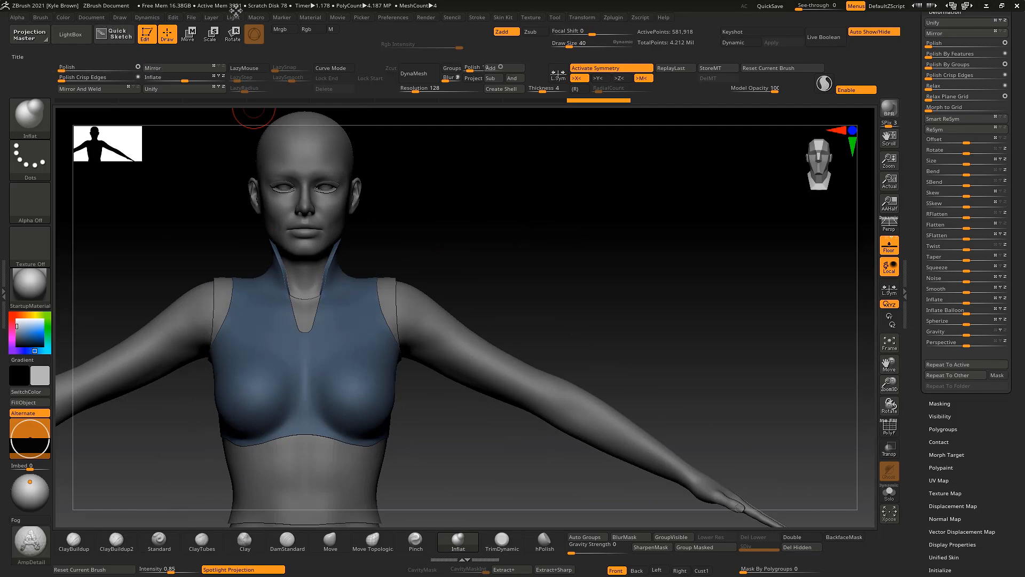
# Step: Try the SkinShade4 material on the model and return to StartupMaterial
pyautogui.click(309, 18)
pyautogui.click(343, 217)
pyautogui.click(360, 279)
pyautogui.moveTo(576, 235)
pyautogui.mouseDown()
pyautogui.moveTo(636, 245)
pyautogui.moveTo(584, 231)
pyautogui.mouseUp()
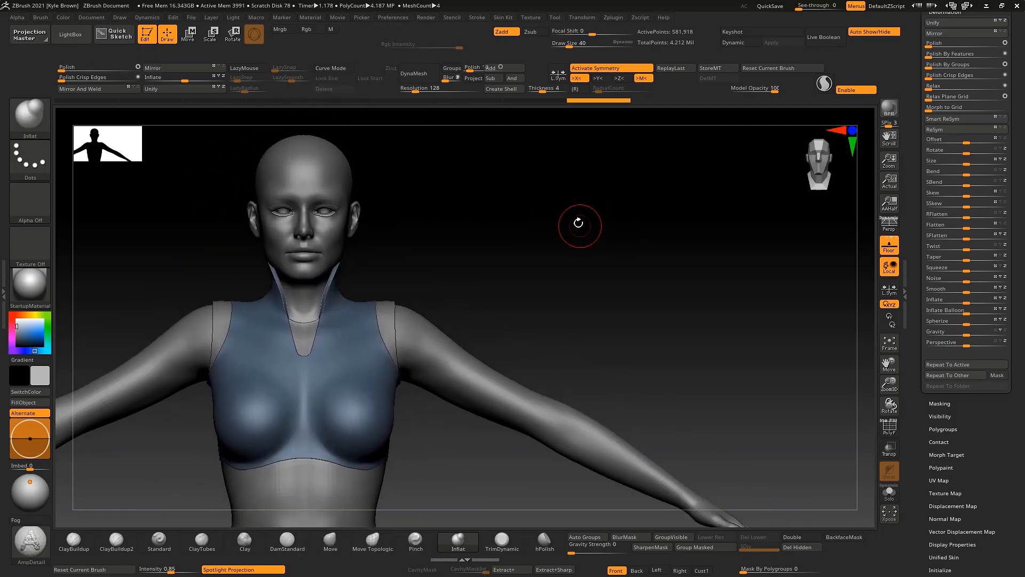
pyautogui.keyDown('ctrl'); pyautogui.moveTo(584, 231); pyautogui.dragTo(555, 217, button='right'); pyautogui.keyUp('ctrl')
pyautogui.keyDown('alt'); pyautogui.click(359, 224); pyautogui.keyUp('alt')
pyautogui.click(30, 290)
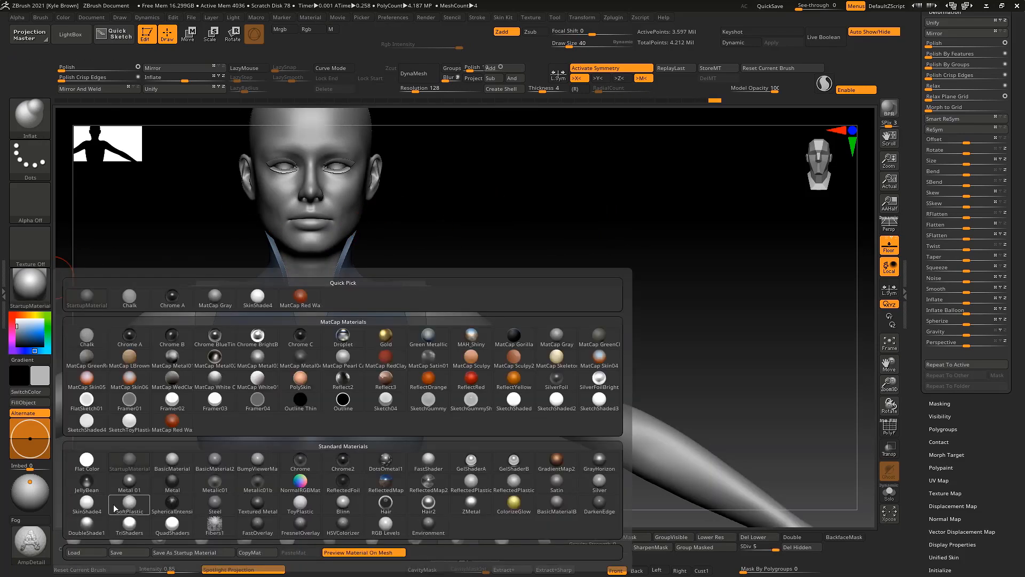
pyautogui.click(90, 503)
pyautogui.click(30, 287)
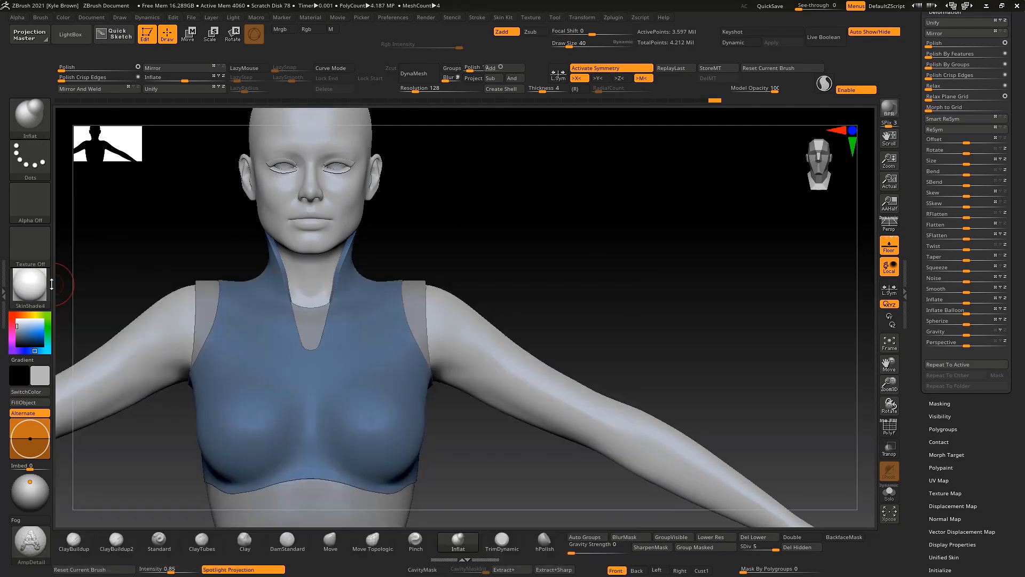
pyautogui.click(29, 288)
pyautogui.click(69, 324)
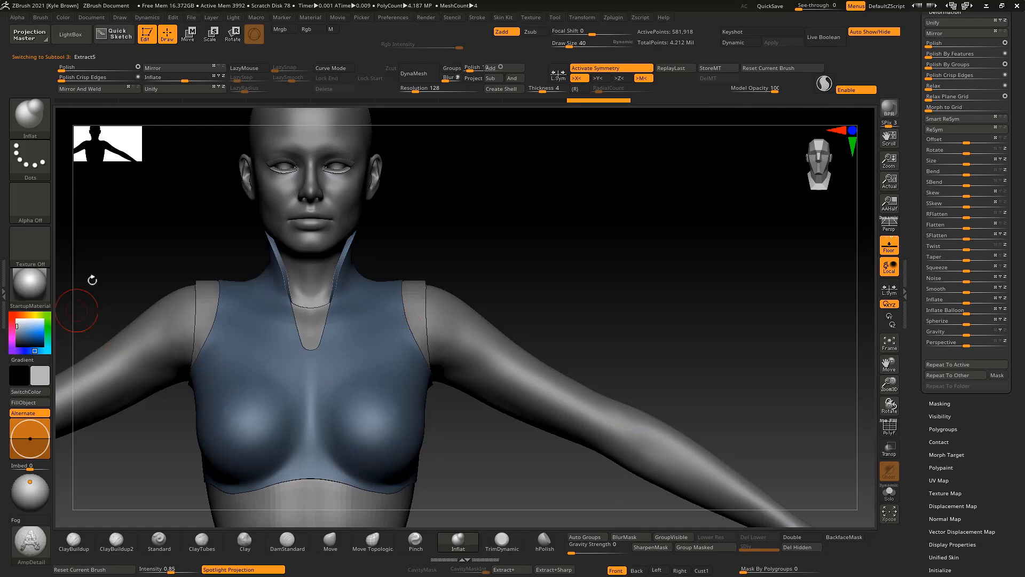
# Step: Fill the body with light grey and set the material to BasicMaterial
pyautogui.click(37, 401)
pyautogui.moveTo(208, 183); pyautogui.dragTo(250, 199)
pyautogui.keyDown('ctrl'); pyautogui.moveTo(470, 219); pyautogui.dragTo(480, 179, button='right'); pyautogui.keyUp('ctrl')
pyautogui.moveTo(480, 179)
pyautogui.mouseDown()
pyautogui.moveTo(519, 306)
pyautogui.moveTo(286, 263)
pyautogui.mouseUp()
pyautogui.keyDown('alt'); pyautogui.click(287, 264); pyautogui.keyUp('alt')
pyautogui.click(29, 287)
pyautogui.click(172, 460)
# Step: Select the chest piece and build up its centre between the breasts using ClayBuildup2 with backface masking, at brush size 88
pyautogui.moveTo(320, 337); pyautogui.dragTo(429, 237)
pyautogui.keyDown('ctrl'); pyautogui.moveTo(429, 238); pyautogui.dragTo(270, 348, button='right'); pyautogui.keyUp('ctrl')
pyautogui.keyDown('alt'); pyautogui.click(270, 347); pyautogui.keyUp('alt')
pyautogui.click(118, 542)
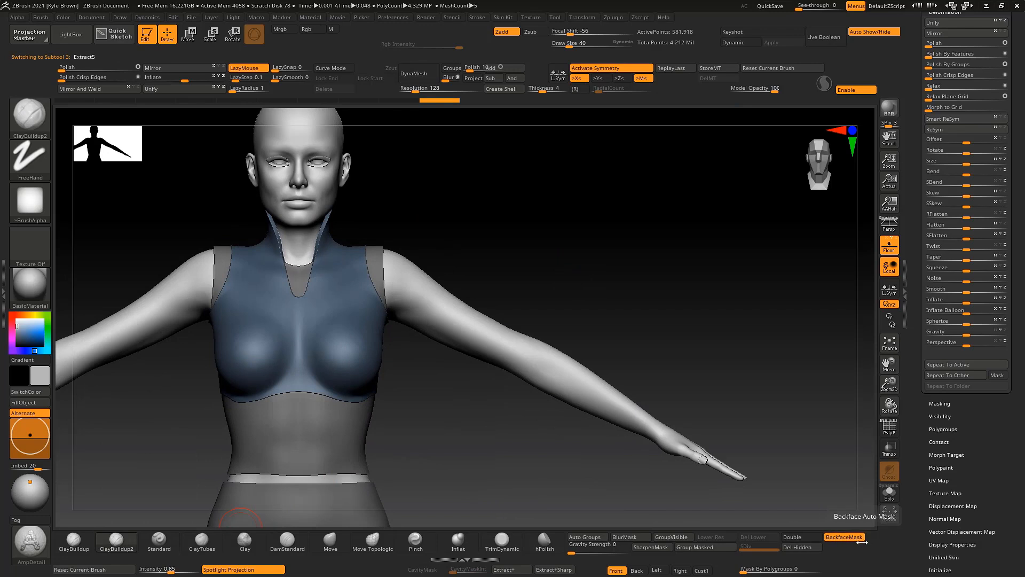
pyautogui.press('space')
pyautogui.moveTo(264, 362); pyautogui.dragTo(292, 360)
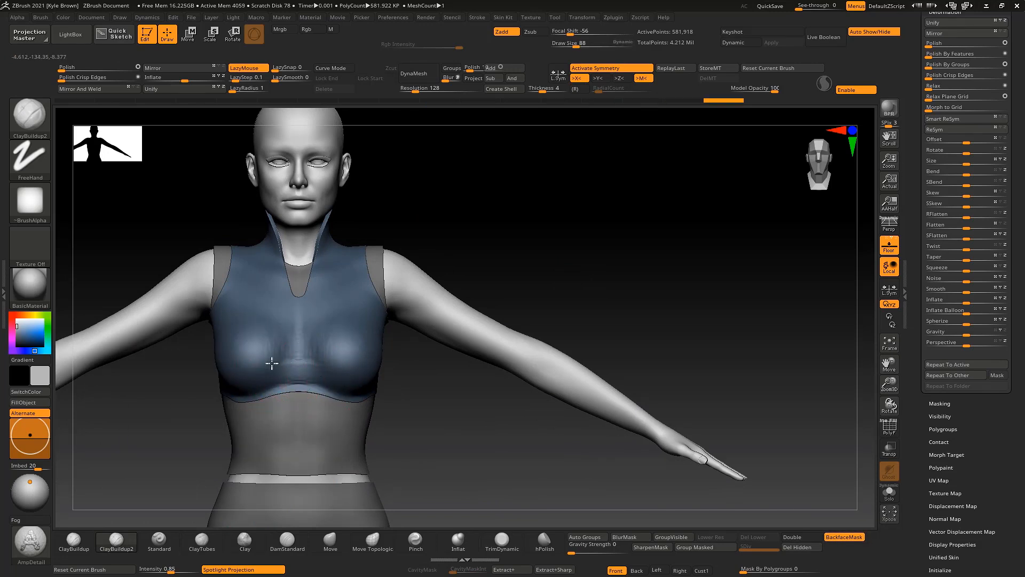
pyautogui.moveTo(444, 206)
pyautogui.mouseDown()
pyautogui.moveTo(430, 203)
pyautogui.moveTo(439, 206)
pyautogui.mouseUp()
# Step: Reduce the brush size to about 73 and build up more clay over the front and sides of the chest piece
pyautogui.press('space')
pyautogui.moveTo(233, 318); pyautogui.dragTo(250, 318)
pyautogui.press('space')
pyautogui.moveTo(319, 364); pyautogui.dragTo(296, 363)
pyautogui.moveTo(406, 363); pyautogui.dragTo(342, 341)
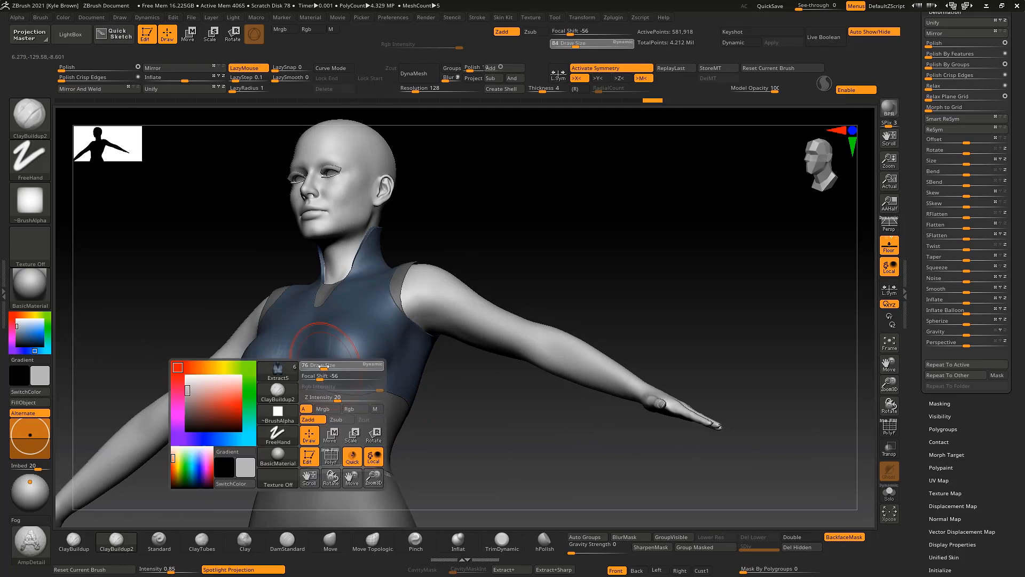
pyautogui.moveTo(449, 235)
pyautogui.mouseDown()
pyautogui.moveTo(458, 222)
pyautogui.moveTo(451, 194)
pyautogui.moveTo(310, 311)
pyautogui.moveTo(319, 284)
pyautogui.mouseUp()
pyautogui.moveTo(376, 235)
pyautogui.mouseDown()
pyautogui.moveTo(394, 229)
pyautogui.moveTo(385, 222)
pyautogui.mouseUp()
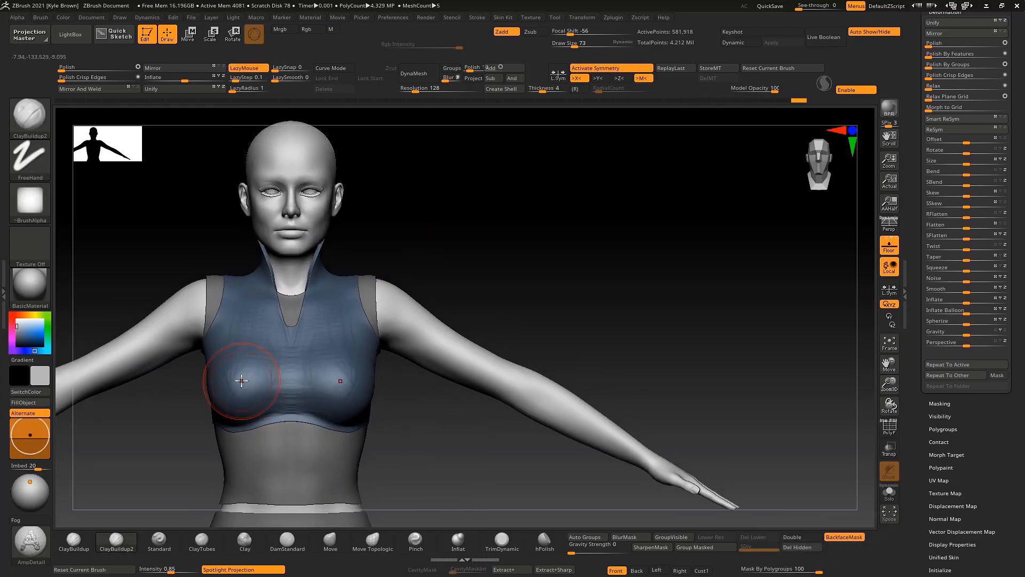
# Step: Redo the undone clay strokes on the chest piece
pyautogui.hotkey('ctrl', 'shift', 'z')
pyautogui.hotkey('ctrl', 'shift', 'z')
pyautogui.hotkey('ctrl', 'shift', 'z')
pyautogui.hotkey('ctrl', 'shift', 'z')
pyautogui.hotkey('ctrl', 'shift', 'z')
pyautogui.hotkey('ctrl', 'shift', 'z')
# Step: Adjust the brush size to 93 and build up the lower front of the chest piece to bridge the area under the bust
pyautogui.press('space')
pyautogui.moveTo(398, 217)
pyautogui.mouseDown()
pyautogui.moveTo(400, 254)
pyautogui.moveTo(403, 242)
pyautogui.moveTo(376, 257)
pyautogui.moveTo(376, 233)
pyautogui.moveTo(387, 229)
pyautogui.moveTo(373, 229)
pyautogui.mouseUp()
pyautogui.press('space')
pyautogui.moveTo(398, 225)
pyautogui.mouseDown()
pyautogui.moveTo(391, 259)
pyautogui.moveTo(399, 231)
pyautogui.moveTo(391, 245)
pyautogui.mouseUp()
pyautogui.press('space')
pyautogui.press('space')
pyautogui.press('space')
pyautogui.moveTo(279, 356)
pyautogui.mouseDown()
pyautogui.moveTo(229, 394)
pyautogui.moveTo(271, 413)
pyautogui.mouseUp()
pyautogui.moveTo(450, 187); pyautogui.dragTo(271, 412)
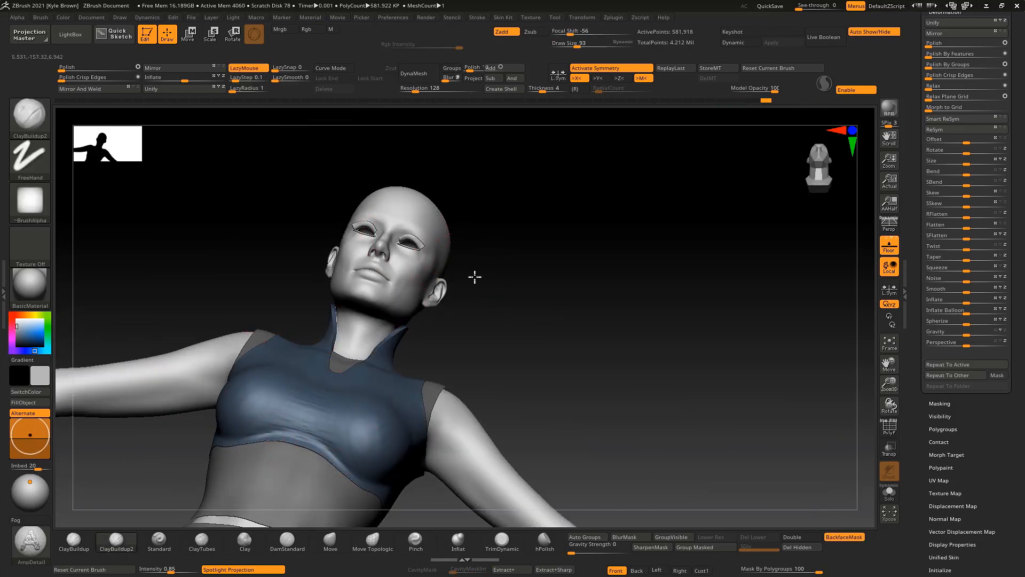
# Step: Reduce the brush size to 69 and add clay on the back of the chest piece near the armholes
pyautogui.moveTo(473, 266); pyautogui.dragTo(290, 378)
pyautogui.moveTo(508, 267)
pyautogui.keyDown('shift'); pyautogui.mouseDown()
pyautogui.moveTo(526, 256)
pyautogui.moveTo(519, 284)
pyautogui.moveTo(489, 238)
pyautogui.moveTo(549, 237)
pyautogui.mouseUp(); pyautogui.keyUp('shift')
pyautogui.moveTo(375, 240)
pyautogui.keyDown('alt'); pyautogui.mouseDown()
pyautogui.moveTo(364, 256)
pyautogui.moveTo(365, 225)
pyautogui.moveTo(419, 233)
pyautogui.moveTo(378, 247)
pyautogui.moveTo(354, 226)
pyautogui.moveTo(443, 248)
pyautogui.mouseUp(); pyautogui.keyUp('alt')
pyautogui.hotkey('shift', 'f')
pyautogui.hotkey('shift', 'f')
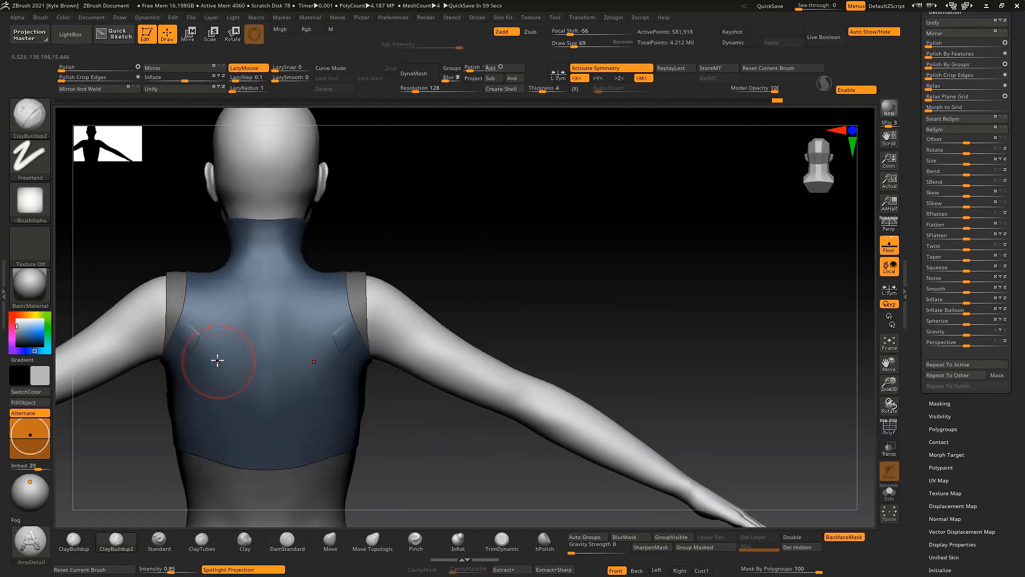
pyautogui.hotkey('shift', 'f')
# Step: Solo the chest piece and isolate its polygroups to examine the inner and outer shells separately
pyautogui.moveTo(602, 181)
pyautogui.mouseDown()
pyautogui.moveTo(481, 229)
pyautogui.moveTo(375, 247)
pyautogui.mouseUp()
pyautogui.keyDown('alt'); pyautogui.moveTo(302, 245); pyautogui.dragTo(475, 261); pyautogui.keyUp('alt')
pyautogui.hotkey('shift', 'f')
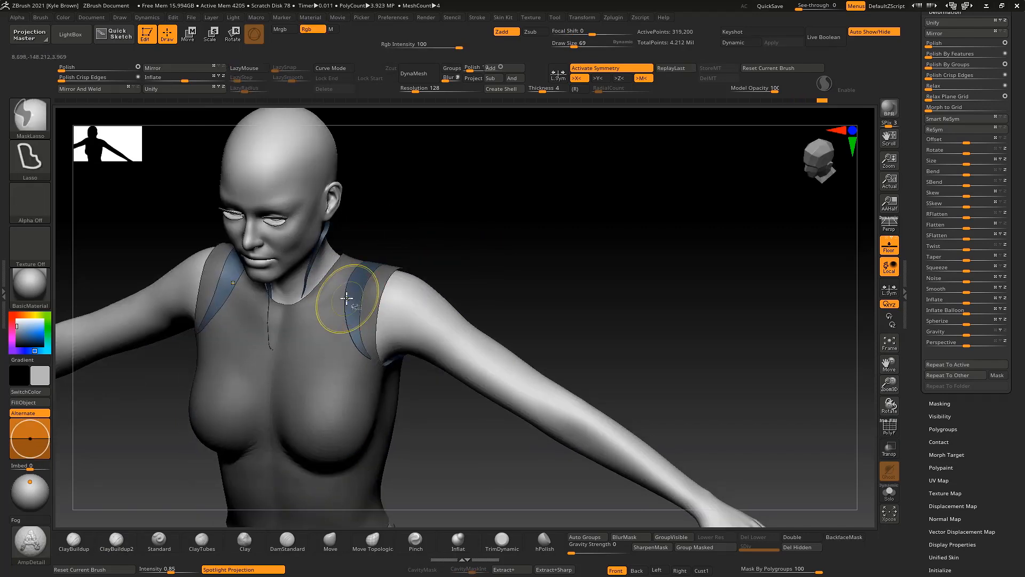
pyautogui.keyDown('ctrl'); pyautogui.keyDown('shift'); pyautogui.click(359, 290); pyautogui.keyUp('shift'); pyautogui.keyUp('ctrl')
pyautogui.moveTo(448, 248); pyautogui.dragTo(524, 213)
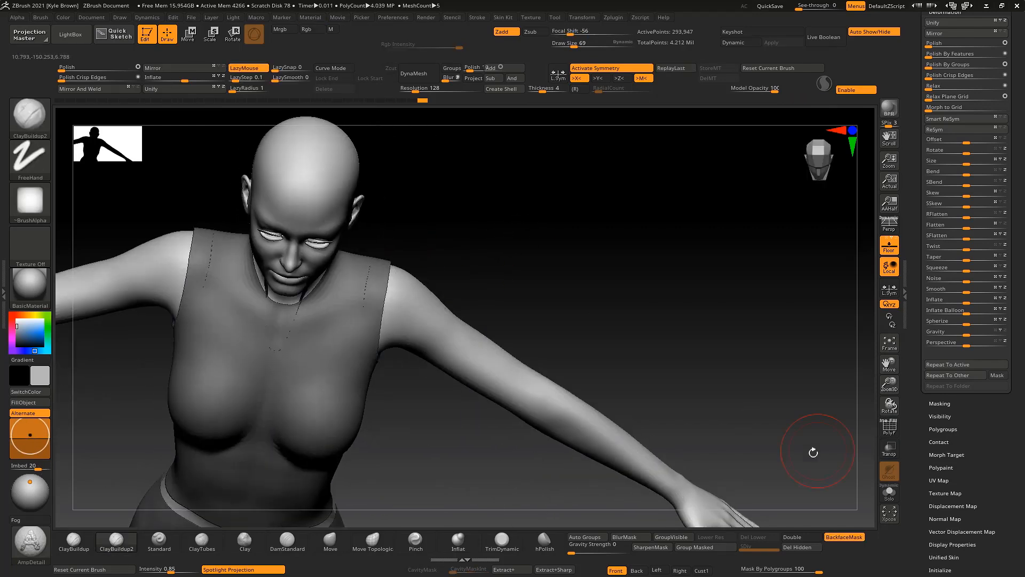
pyautogui.click(889, 493)
pyautogui.moveTo(600, 343); pyautogui.dragTo(485, 283)
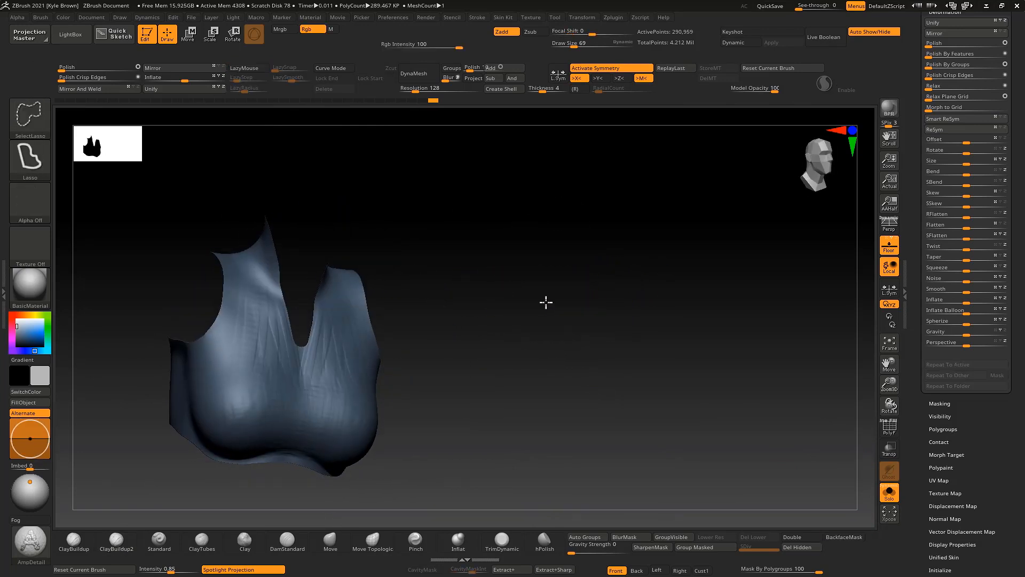
# Step: Show the whole chest piece again, polish it by groups and smooth the front of the bust
pyautogui.moveTo(545, 300); pyautogui.dragTo(760, 225)
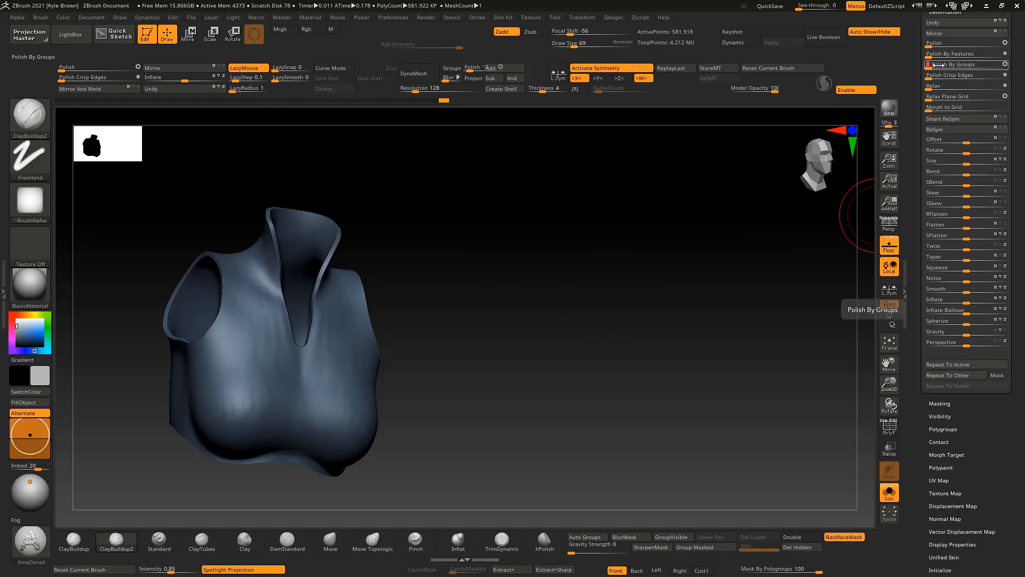
pyautogui.moveTo(638, 223)
pyautogui.mouseDown()
pyautogui.moveTo(553, 245)
pyautogui.moveTo(630, 230)
pyautogui.mouseUp()
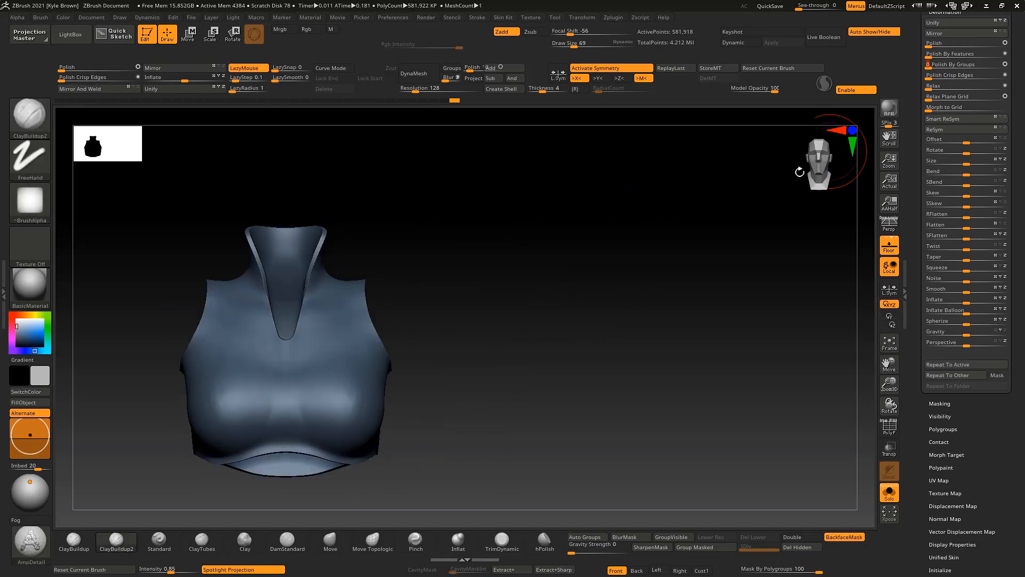
pyautogui.moveTo(448, 272); pyautogui.dragTo(469, 281)
pyautogui.keyDown('shift'); pyautogui.click(240, 385); pyautogui.keyUp('shift')
pyautogui.moveTo(470, 363)
pyautogui.mouseDown()
pyautogui.moveTo(554, 363)
pyautogui.moveTo(522, 368)
pyautogui.mouseUp()
pyautogui.moveTo(543, 321)
pyautogui.keyDown('alt'); pyautogui.mouseDown()
pyautogui.moveTo(523, 344)
pyautogui.moveTo(497, 350)
pyautogui.moveTo(521, 312)
pyautogui.moveTo(522, 334)
pyautogui.moveTo(452, 299)
pyautogui.mouseUp(); pyautogui.keyUp('alt')
pyautogui.keyDown('alt'); pyautogui.moveTo(492, 251); pyautogui.dragTo(483, 316); pyautogui.keyUp('alt')
pyautogui.moveTo(483, 316); pyautogui.dragTo(443, 314)
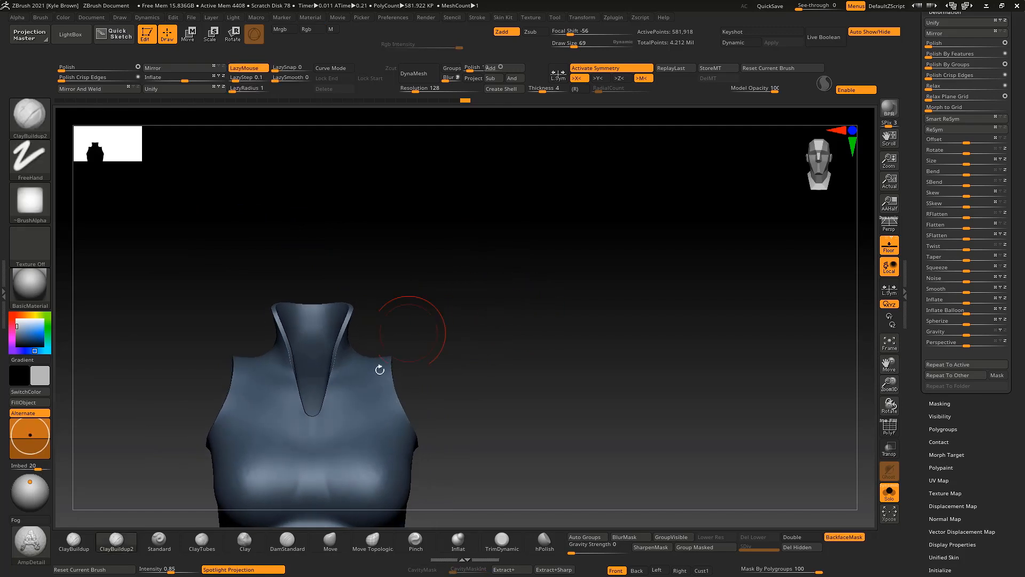
# Step: Bring back the full body and reshape the chest piece's collar and neckline with the Move brush
pyautogui.click(889, 493)
pyautogui.click(330, 542)
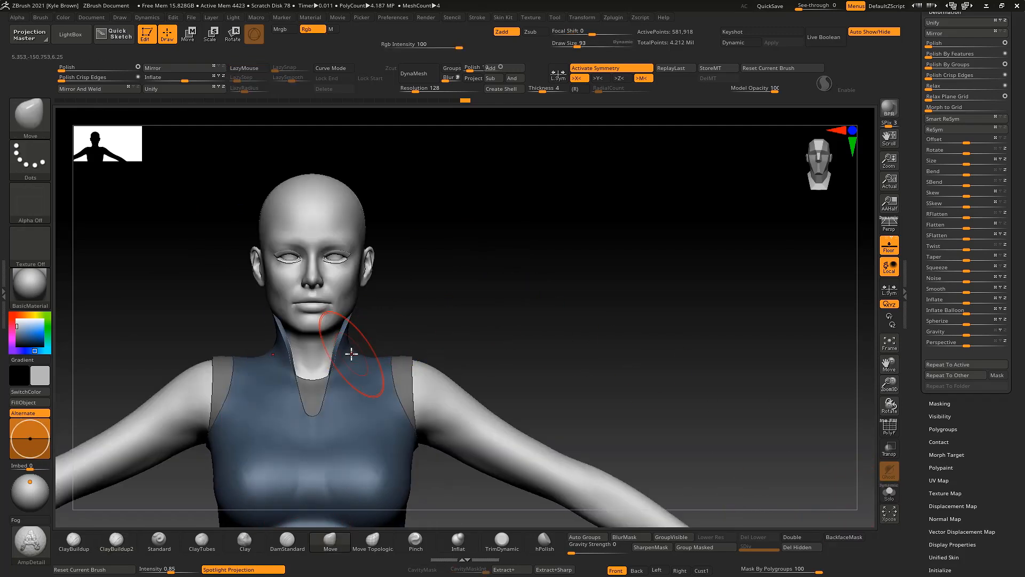
pyautogui.press('space')
pyautogui.moveTo(359, 350); pyautogui.dragTo(363, 350)
pyautogui.moveTo(470, 331); pyautogui.dragTo(326, 320)
pyautogui.moveTo(422, 306); pyautogui.dragTo(416, 299)
pyautogui.moveTo(470, 296); pyautogui.dragTo(566, 374)
pyautogui.moveTo(528, 363)
pyautogui.keyDown('alt'); pyautogui.mouseDown()
pyautogui.moveTo(468, 325)
pyautogui.moveTo(512, 375)
pyautogui.moveTo(483, 368)
pyautogui.mouseUp(); pyautogui.keyUp('alt')
pyautogui.moveTo(447, 340); pyautogui.dragTo(438, 338)
pyautogui.keyDown('shift'); pyautogui.moveTo(521, 389); pyautogui.dragTo(454, 358); pyautogui.keyUp('shift')
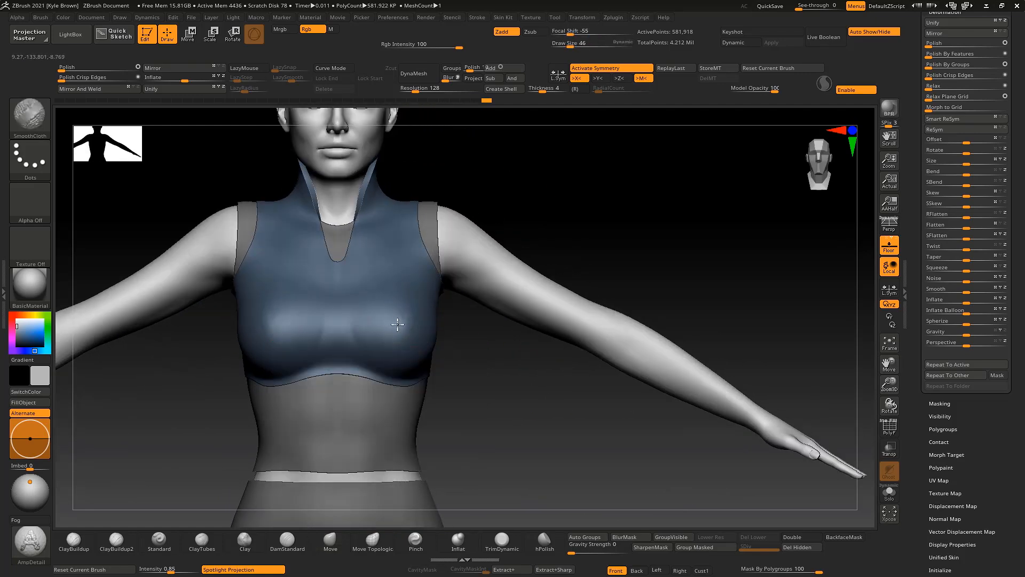
# Step: Adjust the Move brush size to 151 and shape the back of the collar around the neck
pyautogui.moveTo(594, 229)
pyautogui.mouseDown()
pyautogui.moveTo(568, 297)
pyautogui.moveTo(577, 283)
pyautogui.mouseUp()
pyautogui.press('space')
pyautogui.moveTo(288, 285); pyautogui.dragTo(301, 286)
pyautogui.press('space')
pyautogui.moveTo(252, 264); pyautogui.dragTo(256, 263)
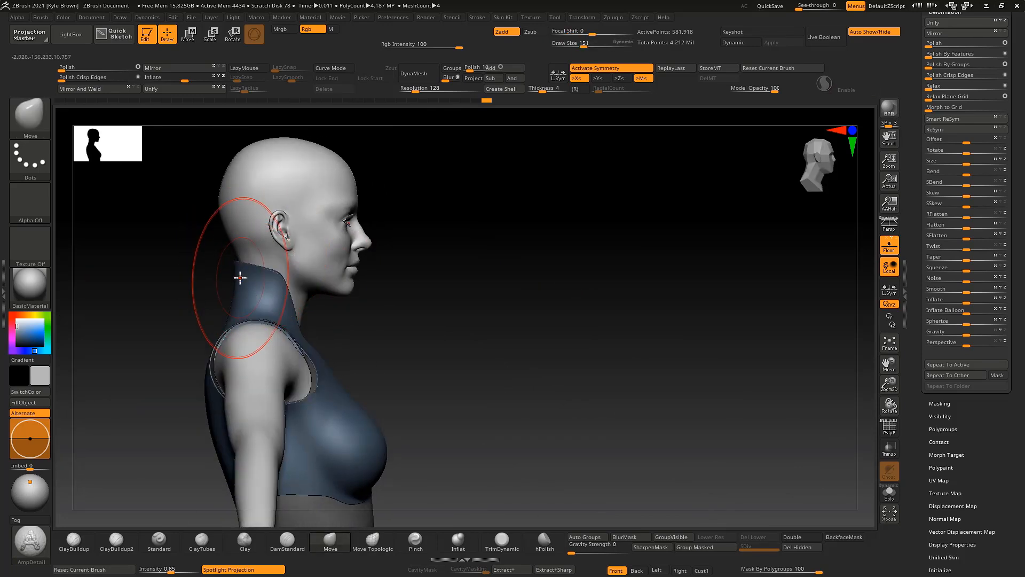
pyautogui.moveTo(440, 279)
pyautogui.mouseDown()
pyautogui.moveTo(487, 298)
pyautogui.moveTo(458, 268)
pyautogui.mouseUp()
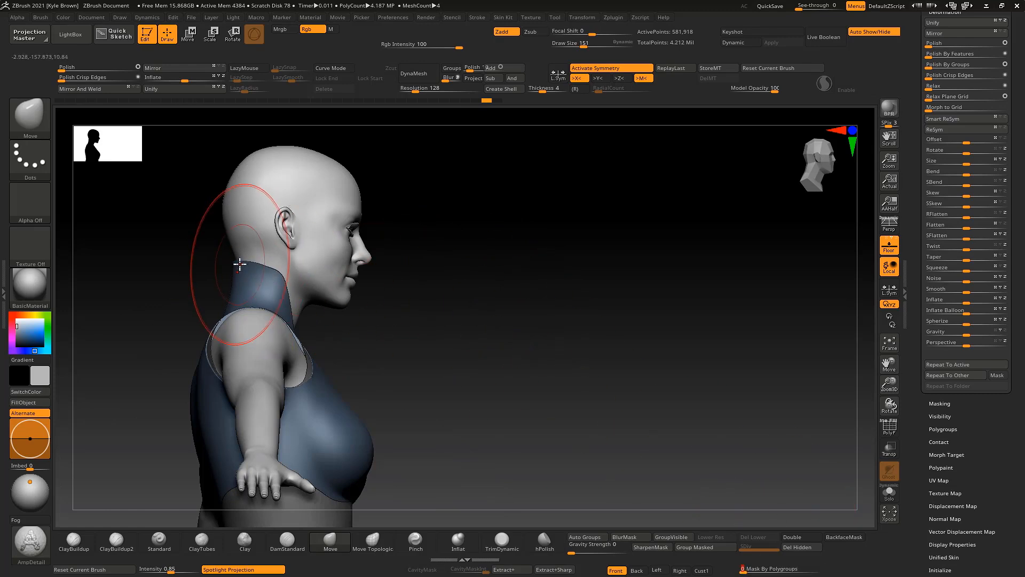
# Step: Adjust the Move brush size to 191 and refine the overall fit of the chest piece from the front
pyautogui.keyDown('shift'); pyautogui.moveTo(415, 237); pyautogui.dragTo(322, 282); pyautogui.keyUp('shift')
pyautogui.moveTo(418, 260)
pyautogui.mouseDown()
pyautogui.moveTo(377, 283)
pyautogui.moveTo(430, 273)
pyautogui.mouseUp()
pyautogui.press('space')
pyautogui.moveTo(299, 349); pyautogui.dragTo(306, 351)
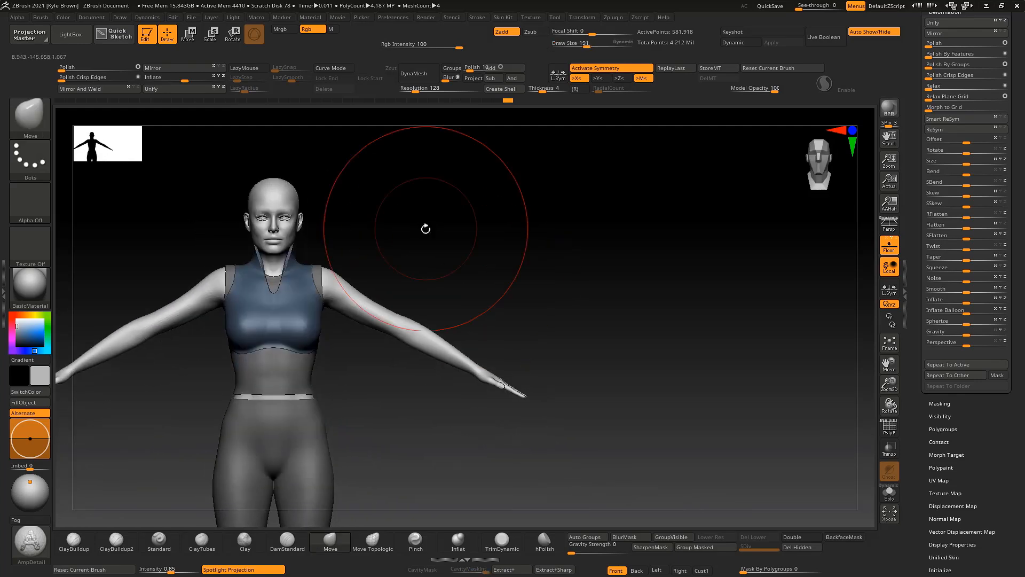
pyautogui.moveTo(426, 227)
pyautogui.mouseDown()
pyautogui.moveTo(542, 265)
pyautogui.moveTo(435, 273)
pyautogui.mouseUp()
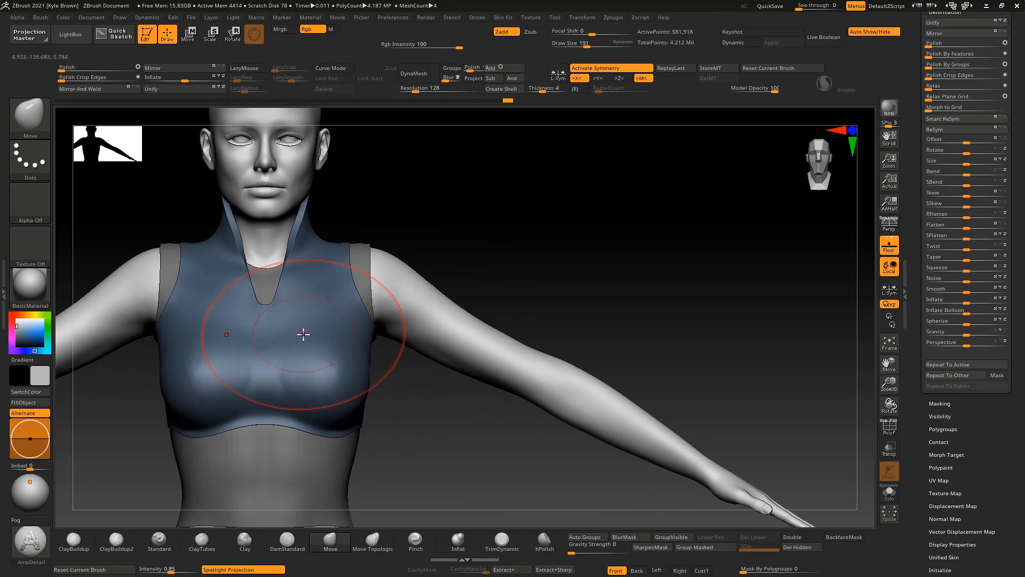
pyautogui.moveTo(545, 263)
pyautogui.mouseDown()
pyautogui.moveTo(464, 299)
pyautogui.moveTo(567, 265)
pyautogui.moveTo(534, 271)
pyautogui.mouseUp()
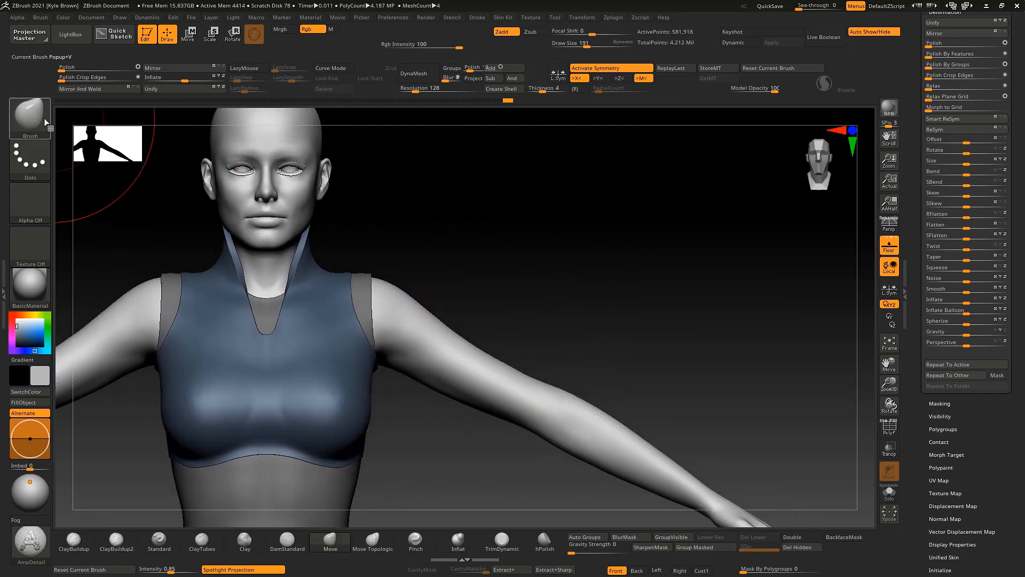
# Step: Choose the CurveTube brush and isolate the outer shell of the chest piece
pyautogui.click(30, 114)
pyautogui.click(178, 237)
pyautogui.rightClick(181, 235)
pyautogui.moveTo(572, 176)
pyautogui.mouseDown()
pyautogui.moveTo(516, 184)
pyautogui.moveTo(493, 221)
pyautogui.moveTo(469, 188)
pyautogui.mouseUp()
pyautogui.keyDown('ctrl'); pyautogui.keyDown('shift'); pyautogui.click(369, 293); pyautogui.keyUp('shift'); pyautogui.keyUp('ctrl')
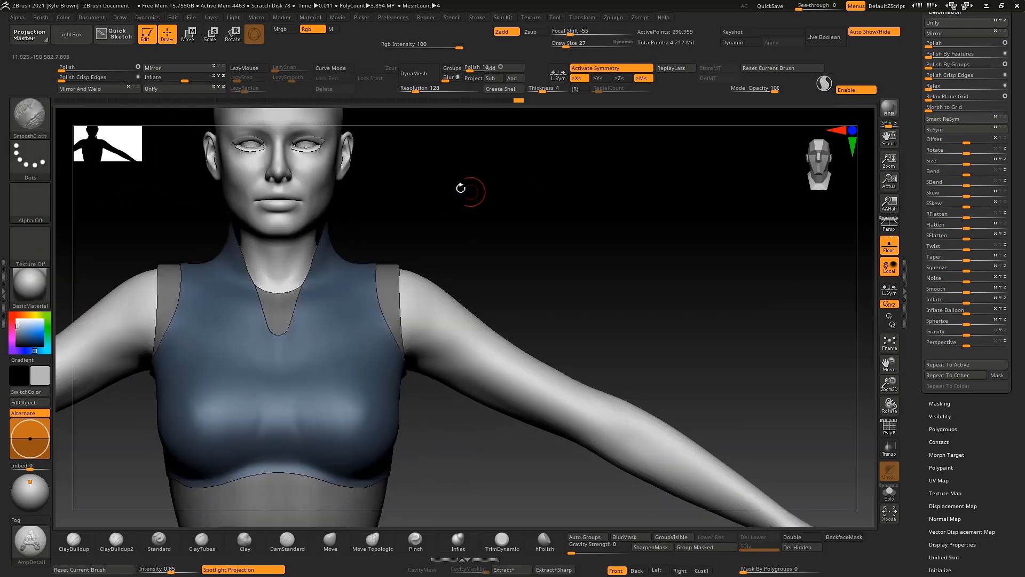
# Step: Run Frame Mesh on the outer shell's open edges and generate thin tubes along the curves at draw size 4
pyautogui.click(476, 17)
pyautogui.click(538, 271)
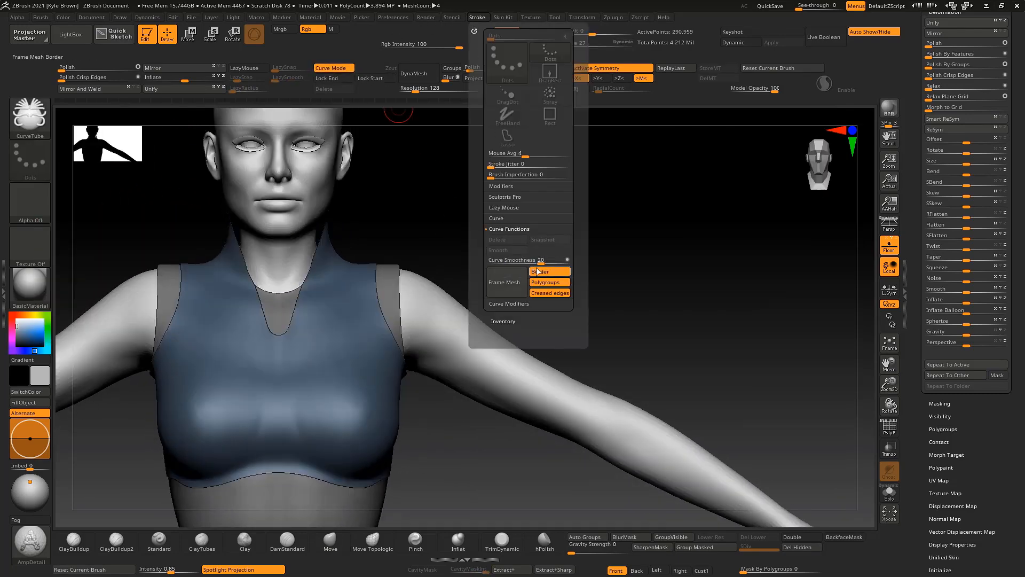
pyautogui.click(509, 287)
pyautogui.click(387, 313)
pyautogui.moveTo(535, 257)
pyautogui.mouseDown()
pyautogui.moveTo(490, 261)
pyautogui.moveTo(526, 267)
pyautogui.moveTo(505, 271)
pyautogui.moveTo(563, 248)
pyautogui.moveTo(521, 267)
pyautogui.moveTo(562, 249)
pyautogui.moveTo(449, 247)
pyautogui.moveTo(509, 257)
pyautogui.moveTo(536, 231)
pyautogui.moveTo(586, 233)
pyautogui.moveTo(535, 227)
pyautogui.moveTo(545, 229)
pyautogui.moveTo(515, 256)
pyautogui.moveTo(550, 230)
pyautogui.moveTo(591, 245)
pyautogui.moveTo(448, 231)
pyautogui.moveTo(525, 232)
pyautogui.mouseUp()
pyautogui.press('space')
pyautogui.click(376, 299)
pyautogui.press('space')
pyautogui.press('space')
pyautogui.press('space')
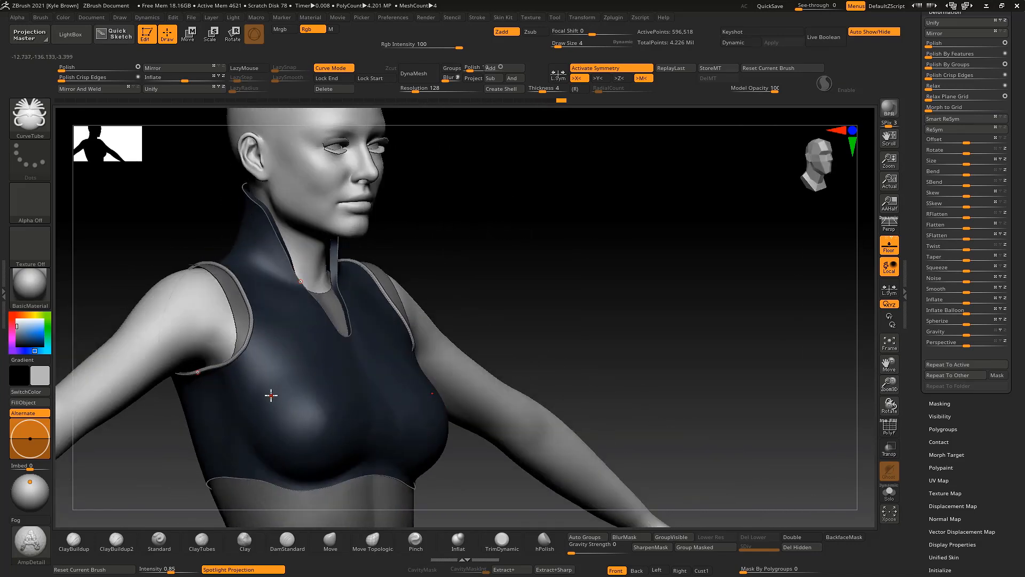
# Step: Regenerate the Frame Mesh curves on the chest piece and apply tube trims around the armholes
pyautogui.keyDown('shift'); pyautogui.moveTo(502, 271); pyautogui.dragTo(505, 255); pyautogui.keyUp('shift')
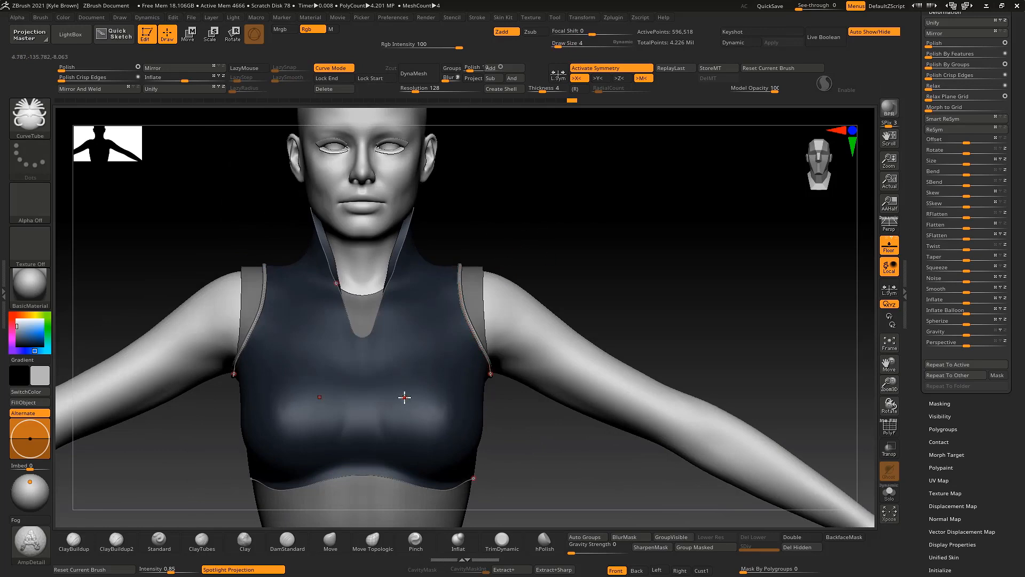
pyautogui.moveTo(578, 293); pyautogui.dragTo(514, 225)
pyautogui.click(461, 18)
pyautogui.moveTo(476, 18)
pyautogui.click(506, 282)
pyautogui.moveTo(505, 347); pyautogui.dragTo(494, 299)
pyautogui.click(476, 18)
pyautogui.click(506, 282)
pyautogui.click(415, 390)
pyautogui.moveTo(677, 230)
pyautogui.mouseDown()
pyautogui.moveTo(640, 257)
pyautogui.moveTo(696, 261)
pyautogui.mouseUp()
pyautogui.click(506, 280)
pyautogui.keyDown('ctrl'); pyautogui.moveTo(682, 204); pyautogui.dragTo(694, 219); pyautogui.keyUp('ctrl')
pyautogui.keyDown('alt'); pyautogui.moveTo(682, 203); pyautogui.dragTo(509, 230); pyautogui.keyUp('alt')
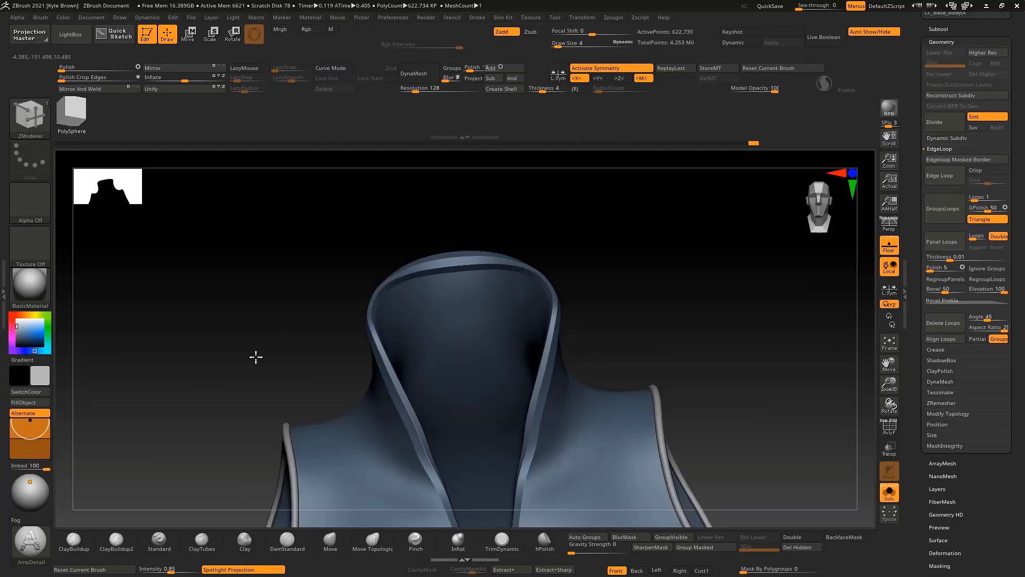
# Step: Try to polish the chest piece and its armhole tubes by groups
pyautogui.moveTo(254, 355); pyautogui.dragTo(709, 249)
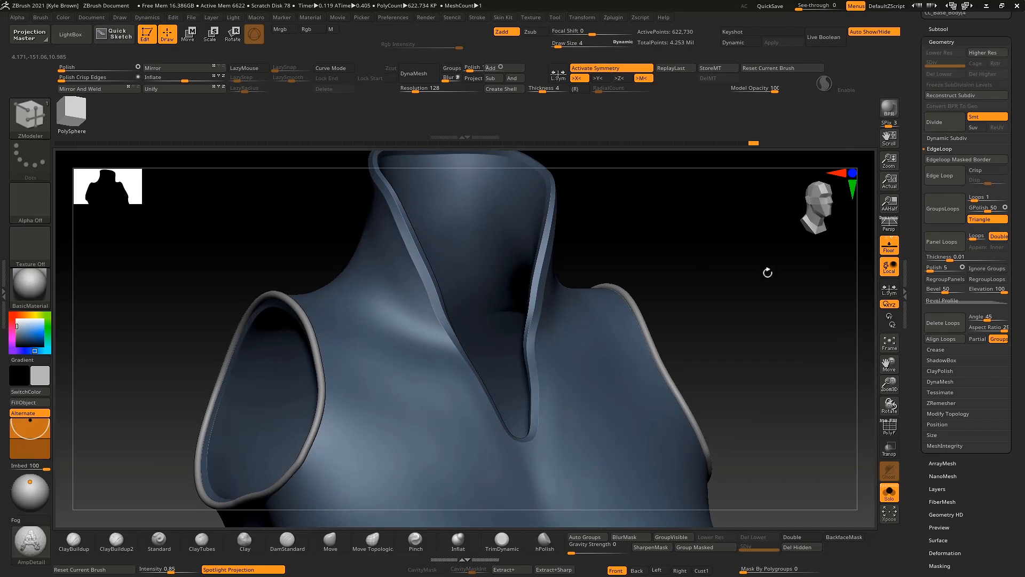
pyautogui.click(944, 552)
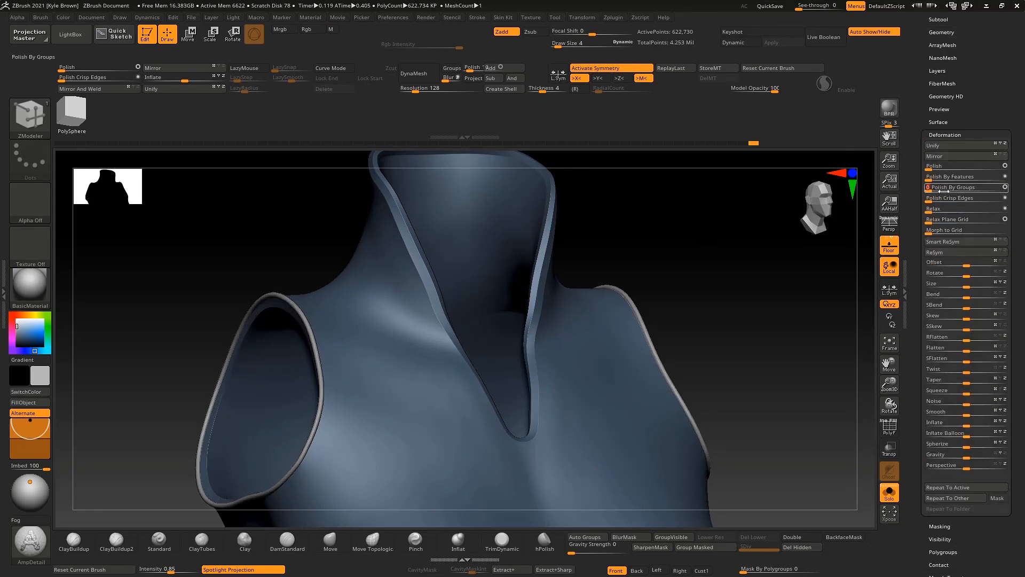
pyautogui.moveTo(944, 190); pyautogui.dragTo(948, 190)
pyautogui.hotkey('ctrl', 'z')
# Step: Isolate the armhole tubes and separate them from the chest piece, leaving only the chest piece shown
pyautogui.hotkey('ctrl', 'shift')
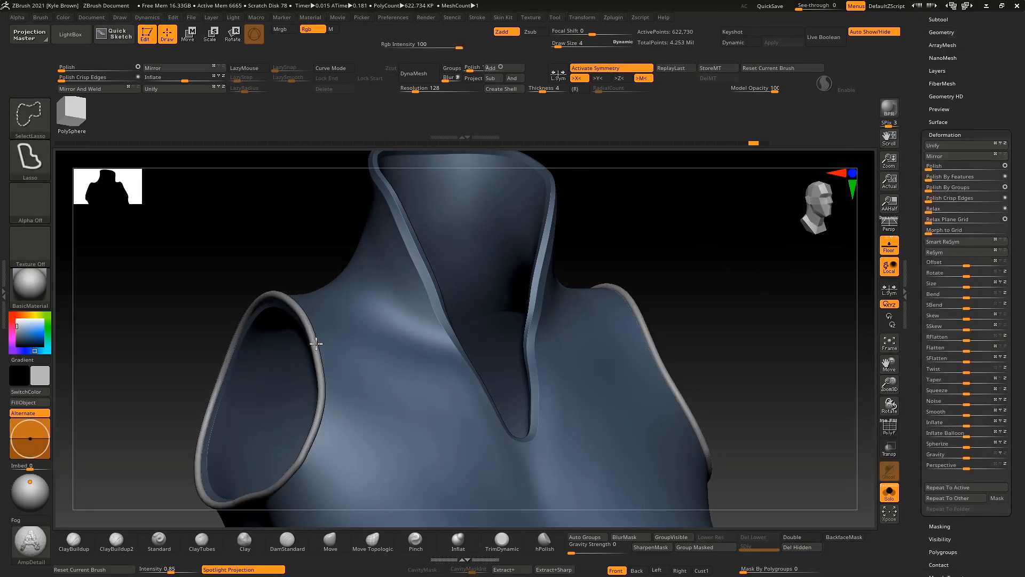
pyautogui.keyDown('ctrl'); pyautogui.keyDown('shift'); pyautogui.click(316, 360); pyautogui.keyUp('shift'); pyautogui.keyUp('ctrl')
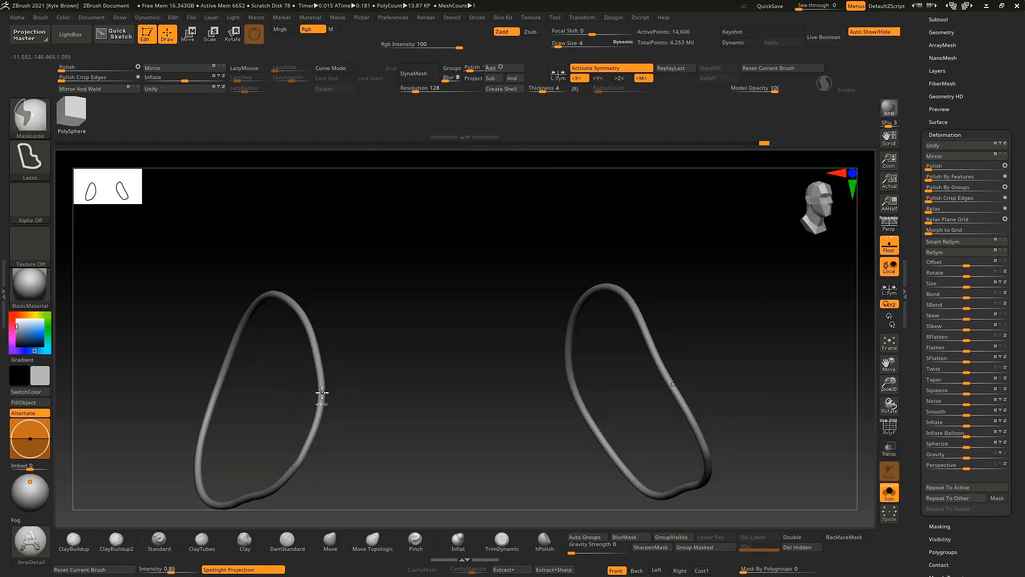
pyautogui.keyDown('ctrl'); pyautogui.keyDown('shift'); pyautogui.click(212, 280); pyautogui.keyUp('shift'); pyautogui.keyUp('ctrl')
pyautogui.keyDown('ctrl'); pyautogui.moveTo(582, 427); pyautogui.dragTo(622, 125, button='right'); pyautogui.keyUp('ctrl')
pyautogui.keyDown('ctrl'); pyautogui.keyDown('shift'); pyautogui.click(497, 364); pyautogui.keyUp('shift'); pyautogui.keyUp('ctrl')
pyautogui.moveTo(674, 299); pyautogui.dragTo(720, 374, button='right')
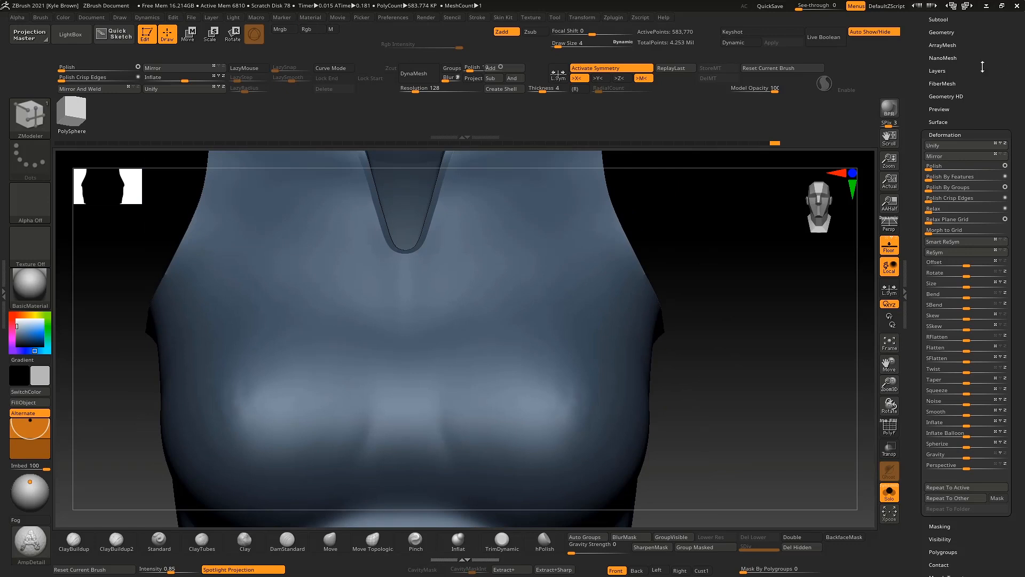
pyautogui.moveTo(1004, 66); pyautogui.dragTo(965, 134)
pyautogui.click(944, 85)
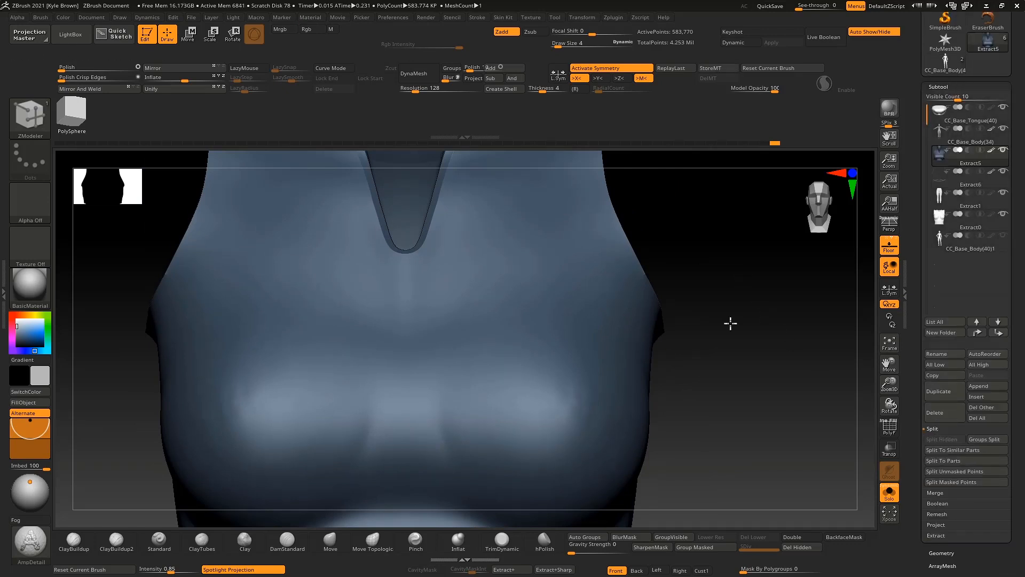
# Step: Polish the chest piece by groups with a value of 46
pyautogui.moveTo(738, 270); pyautogui.dragTo(774, 315, button='right')
pyautogui.moveTo(961, 522); pyautogui.dragTo(961, 486)
pyautogui.moveTo(959, 558); pyautogui.dragTo(948, 457)
pyautogui.click(940, 515)
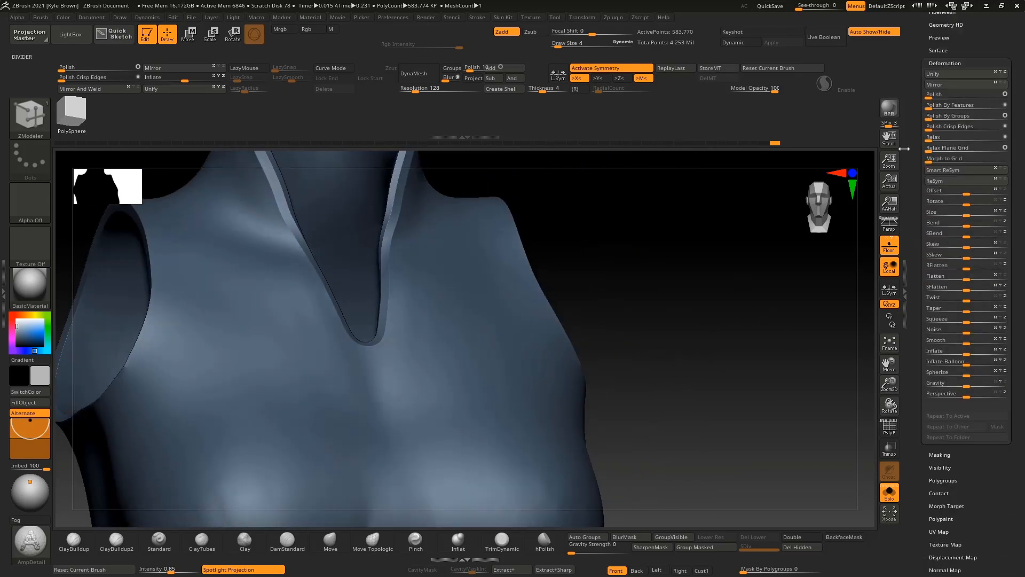
pyautogui.keyDown('alt'); pyautogui.moveTo(724, 217); pyautogui.dragTo(735, 302, button='right'); pyautogui.keyUp('alt')
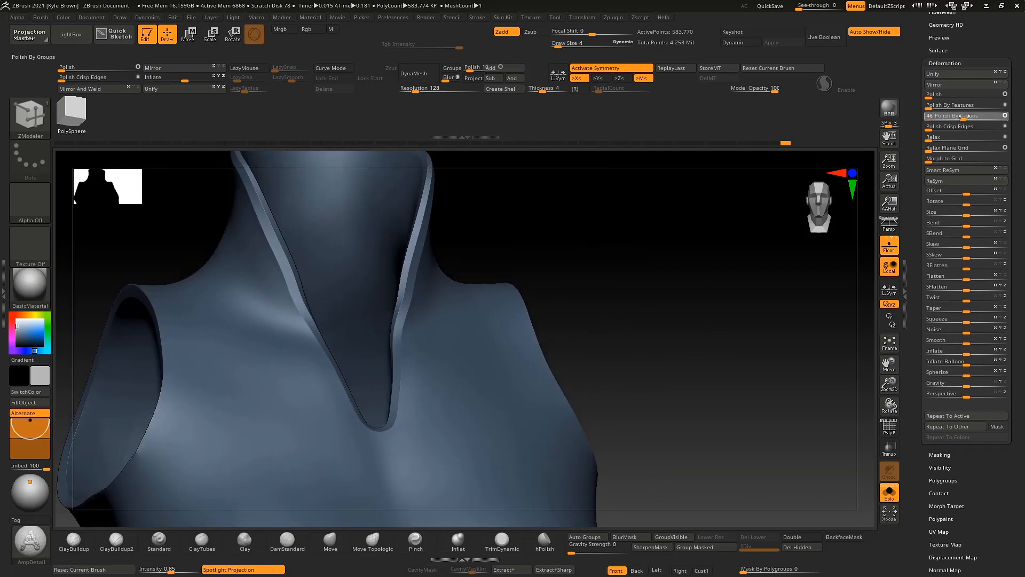
pyautogui.moveTo(700, 250)
pyautogui.mouseDown(button='right')
pyautogui.moveTo(663, 257)
pyautogui.moveTo(643, 197)
pyautogui.mouseUp(button='right')
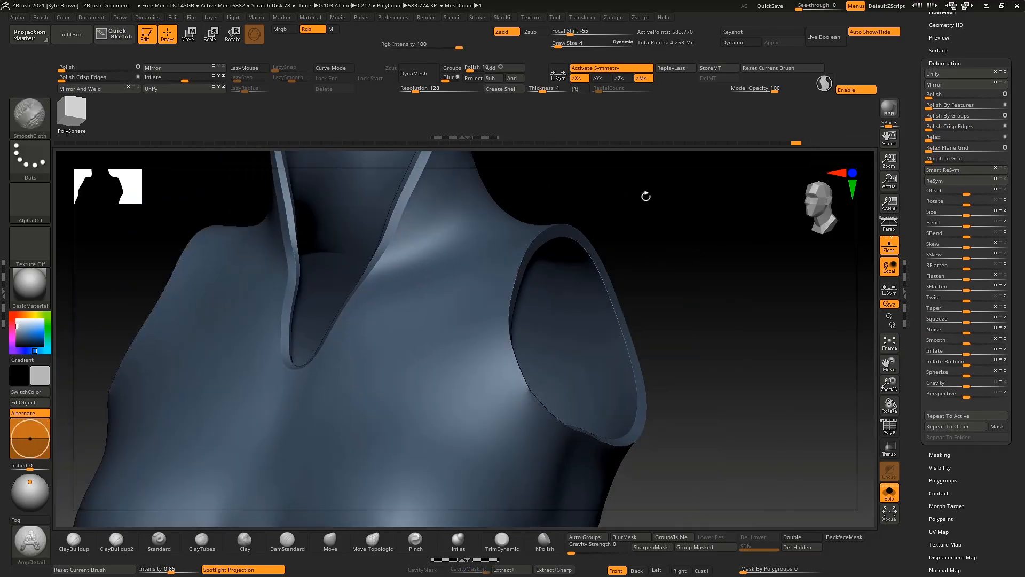
# Step: Isolate the outer shell of the chest piece by its polygroup and choose the SliceCurve brush
pyautogui.hotkey('shift', 'f')
pyautogui.press('ctrl')
pyautogui.moveTo(224, 275)
pyautogui.mouseDown(button='right')
pyautogui.moveTo(604, 316)
pyautogui.moveTo(560, 362)
pyautogui.moveTo(549, 310)
pyautogui.moveTo(535, 295)
pyautogui.mouseUp(button='right')
pyautogui.hotkey('shift', 'f')
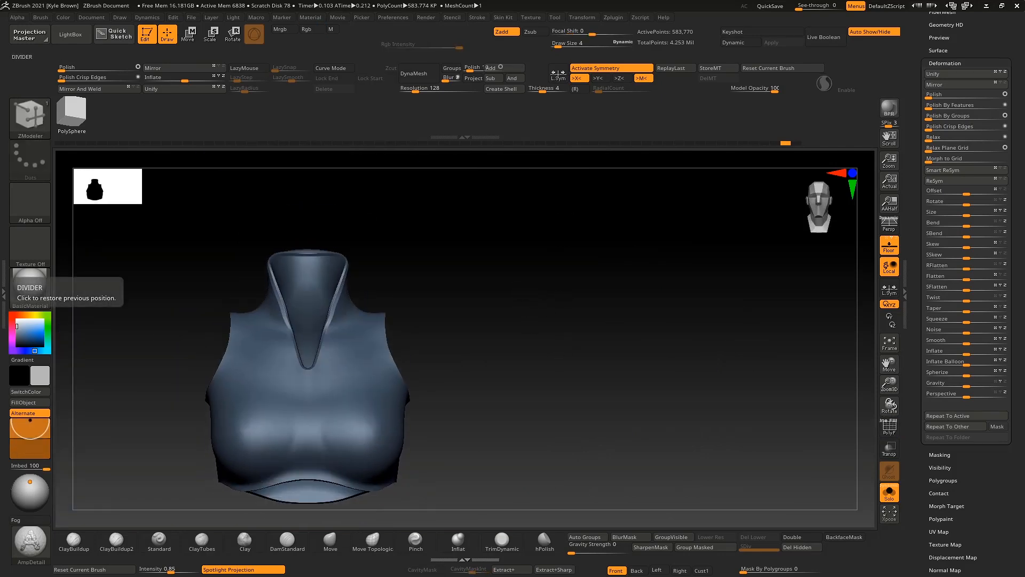
pyautogui.moveTo(538, 369); pyautogui.dragTo(480, 342, button='right')
pyautogui.keyDown('ctrl'); pyautogui.keyDown('shift'); pyautogui.click(341, 316); pyautogui.keyUp('shift'); pyautogui.keyUp('ctrl')
pyautogui.moveTo(429, 261); pyautogui.dragTo(429, 261, button='right')
pyautogui.keyDown('ctrl'); pyautogui.keyDown('shift'); pyautogui.click(39, 127); pyautogui.keyUp('shift'); pyautogui.keyUp('ctrl')
pyautogui.keyDown('ctrl'); pyautogui.keyDown('shift'); pyautogui.click(429, 174); pyautogui.keyUp('shift'); pyautogui.keyUp('ctrl')
# Step: Slice a diagonal line across the shoulder of the outer shell and display its polygroups
pyautogui.keyDown('alt'); pyautogui.moveTo(474, 339); pyautogui.dragTo(496, 287, button='right'); pyautogui.keyUp('alt')
pyautogui.press('x')
pyautogui.keyDown('ctrl'); pyautogui.keyDown('shift'); pyautogui.moveTo(120, 318); pyautogui.dragTo(273, 261); pyautogui.keyUp('shift'); pyautogui.keyUp('ctrl')
pyautogui.hotkey('shift', 'f')
pyautogui.moveTo(531, 272); pyautogui.dragTo(536, 277, button='right')
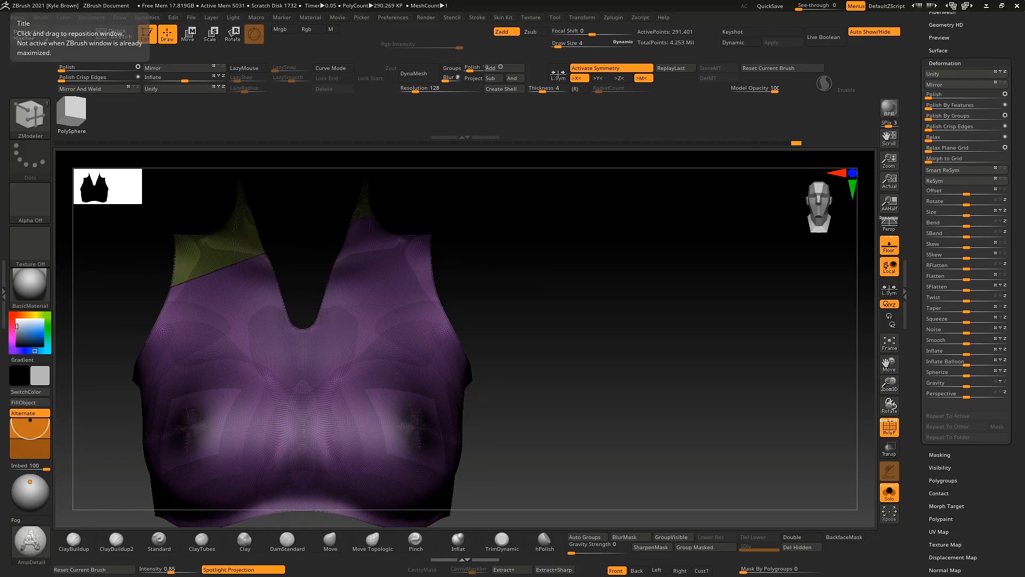
# Step: Isolate the new shoulder polygroup and slice it with a curve to separate the collar base from the shoulder
pyautogui.moveTo(531, 288); pyautogui.dragTo(508, 322, button='right')
pyautogui.keyDown('ctrl'); pyautogui.keyDown('shift'); pyautogui.click(254, 338); pyautogui.keyUp('shift'); pyautogui.keyUp('ctrl')
pyautogui.keyDown('ctrl'); pyautogui.keyDown('shift'); pyautogui.click(255, 336); pyautogui.keyUp('shift'); pyautogui.keyUp('ctrl')
pyautogui.keyDown('ctrl'); pyautogui.keyDown('shift'); pyautogui.click(255, 334); pyautogui.keyUp('shift'); pyautogui.keyUp('ctrl')
pyautogui.keyDown('ctrl'); pyautogui.keyDown('shift'); pyautogui.moveTo(273, 385); pyautogui.dragTo(236, 312); pyautogui.keyUp('shift'); pyautogui.keyUp('ctrl')
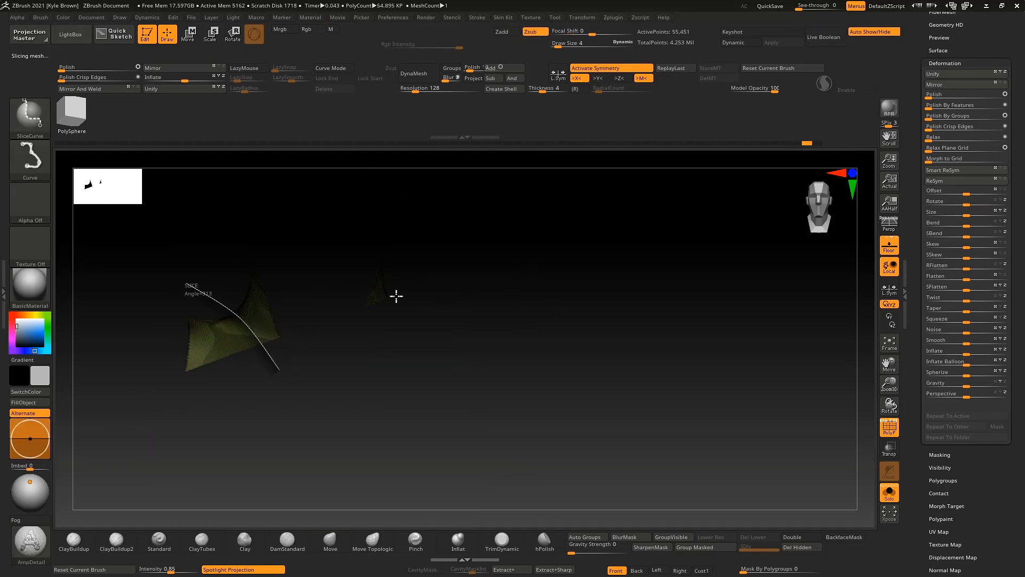
pyautogui.keyDown('ctrl'); pyautogui.keyDown('shift'); pyautogui.click(524, 264); pyautogui.keyUp('shift'); pyautogui.keyUp('ctrl')
pyautogui.moveTo(524, 264)
pyautogui.mouseDown(button='right')
pyautogui.moveTo(625, 325)
pyautogui.moveTo(528, 318)
pyautogui.moveTo(489, 224)
pyautogui.moveTo(416, 293)
pyautogui.moveTo(511, 278)
pyautogui.moveTo(448, 334)
pyautogui.moveTo(431, 322)
pyautogui.mouseUp(button='right')
# Step: Isolate the main chest polygroup and cut an arched upper band from it with the SliceCirc brush
pyautogui.keyDown('ctrl'); pyautogui.keyDown('shift'); pyautogui.click(449, 331); pyautogui.keyUp('shift'); pyautogui.keyUp('ctrl')
pyautogui.click(15, 122)
pyautogui.click(385, 174)
pyautogui.keyDown('ctrl'); pyautogui.moveTo(494, 323); pyautogui.dragTo(483, 311, button='right'); pyautogui.keyUp('ctrl')
pyautogui.moveTo(59, 280)
pyautogui.keyDown('ctrl'); pyautogui.keyDown('shift'); pyautogui.mouseDown()
pyautogui.moveTo(306, 466)
pyautogui.moveTo(454, 471)
pyautogui.mouseUp(); pyautogui.keyUp('shift'); pyautogui.keyUp('ctrl')
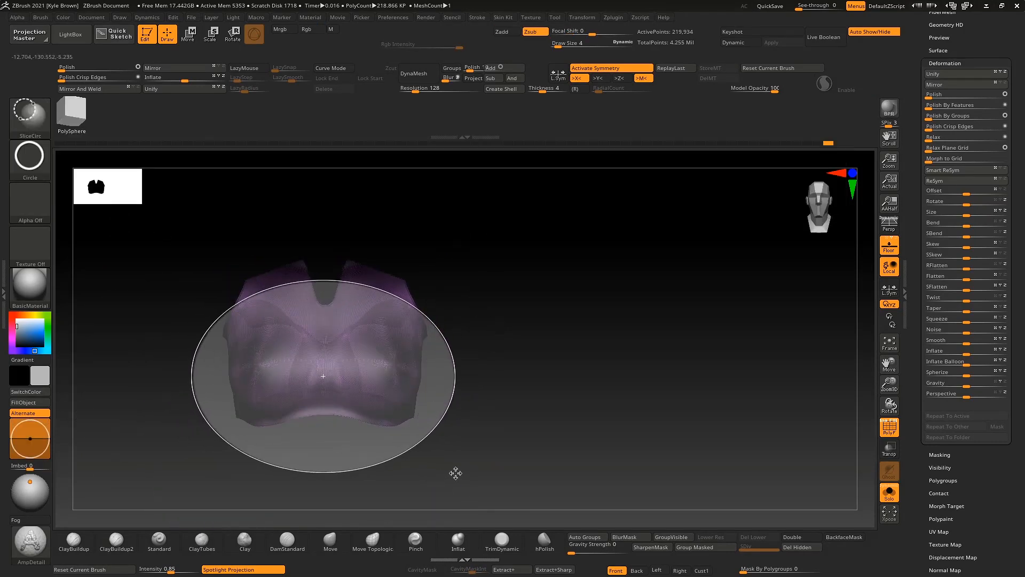
pyautogui.keyDown('ctrl'); pyautogui.keyDown('shift'); pyautogui.click(479, 243); pyautogui.keyUp('shift'); pyautogui.keyUp('ctrl')
pyautogui.moveTo(480, 243)
pyautogui.mouseDown(button='right')
pyautogui.moveTo(497, 281)
pyautogui.moveTo(485, 284)
pyautogui.moveTo(468, 250)
pyautogui.mouseUp(button='right')
pyautogui.keyDown('alt'); pyautogui.moveTo(480, 353); pyautogui.dragTo(488, 261); pyautogui.keyUp('alt')
# Step: Isolate the remaining lower chest polygroup and slice a second arch above the bust with SliceCirc
pyautogui.keyDown('ctrl'); pyautogui.keyDown('shift'); pyautogui.click(321, 373); pyautogui.keyUp('shift'); pyautogui.keyUp('ctrl')
pyautogui.keyDown('ctrl'); pyautogui.keyDown('shift'); pyautogui.moveTo(144, 411); pyautogui.dragTo(477, 489); pyautogui.keyUp('shift'); pyautogui.keyUp('ctrl')
pyautogui.moveTo(553, 354); pyautogui.dragTo(571, 303)
pyautogui.keyDown('ctrl'); pyautogui.keyDown('shift'); pyautogui.click(526, 347); pyautogui.keyUp('shift'); pyautogui.keyUp('ctrl')
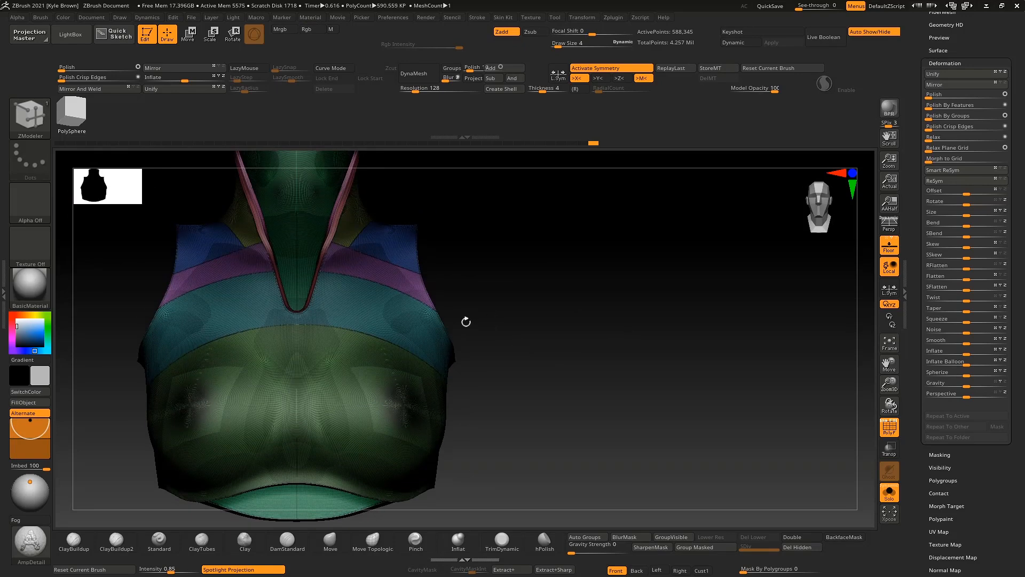
# Step: Isolate the teal upper-chest band and slice a circular side panel at each end, showing the whole piece again
pyautogui.moveTo(461, 262); pyautogui.dragTo(463, 295)
pyautogui.keyDown('ctrl'); pyautogui.keyDown('shift'); pyautogui.click(396, 327); pyautogui.keyUp('shift'); pyautogui.keyUp('ctrl')
pyautogui.moveTo(252, 336)
pyautogui.keyDown('ctrl'); pyautogui.keyDown('shift'); pyautogui.mouseDown()
pyautogui.moveTo(224, 425)
pyautogui.moveTo(263, 433)
pyautogui.moveTo(241, 503)
pyautogui.mouseUp(); pyautogui.keyUp('shift'); pyautogui.keyUp('ctrl')
pyautogui.keyDown('ctrl'); pyautogui.keyDown('shift'); pyautogui.click(305, 184); pyautogui.keyUp('shift'); pyautogui.keyUp('ctrl')
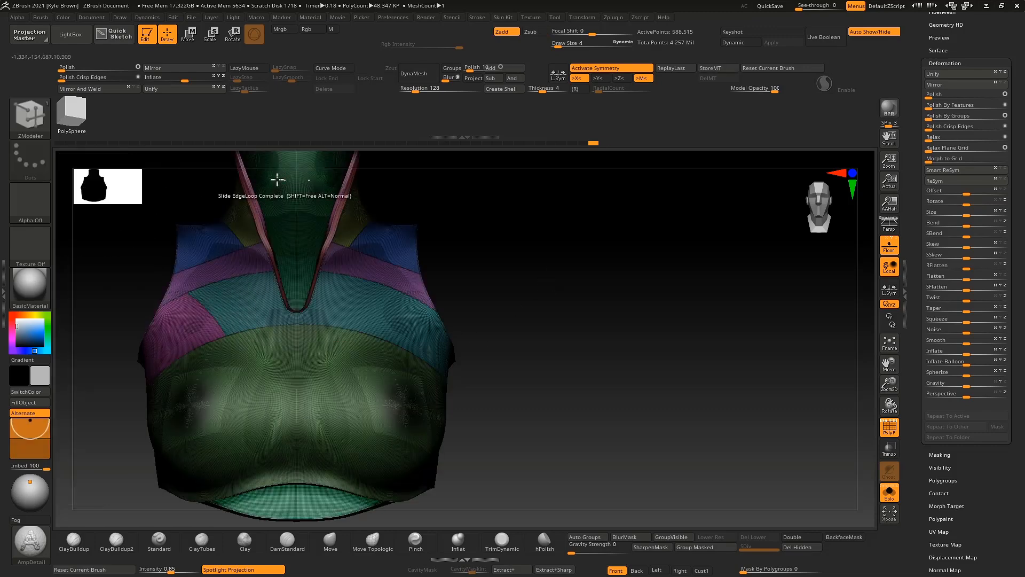
pyautogui.moveTo(508, 302)
pyautogui.mouseDown()
pyautogui.moveTo(449, 316)
pyautogui.moveTo(453, 306)
pyautogui.moveTo(681, 393)
pyautogui.moveTo(514, 274)
pyautogui.mouseUp()
pyautogui.keyDown('ctrl'); pyautogui.keyDown('shift'); pyautogui.click(391, 331); pyautogui.keyUp('shift'); pyautogui.keyUp('ctrl')
pyautogui.keyDown('ctrl'); pyautogui.keyDown('shift'); pyautogui.moveTo(399, 236); pyautogui.dragTo(566, 518); pyautogui.keyUp('shift'); pyautogui.keyUp('ctrl')
pyautogui.moveTo(634, 347); pyautogui.dragTo(633, 311)
pyautogui.keyDown('ctrl'); pyautogui.keyDown('shift'); pyautogui.click(552, 262); pyautogui.keyUp('shift'); pyautogui.keyUp('ctrl')
pyautogui.moveTo(552, 262); pyautogui.dragTo(554, 352)
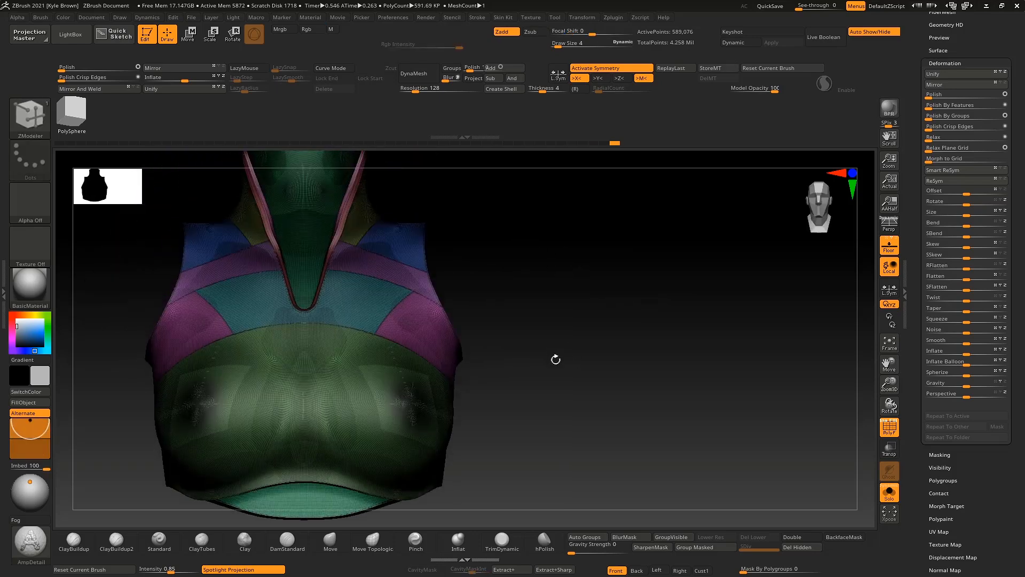
# Step: Try to remesh the chest piece with ZRemesher, keeping groups and using a target polygon count of 5
pyautogui.scroll(2, 956, 87)
pyautogui.moveTo(658, 233); pyautogui.dragTo(656, 254)
pyautogui.moveTo(753, 249); pyautogui.dragTo(657, 291)
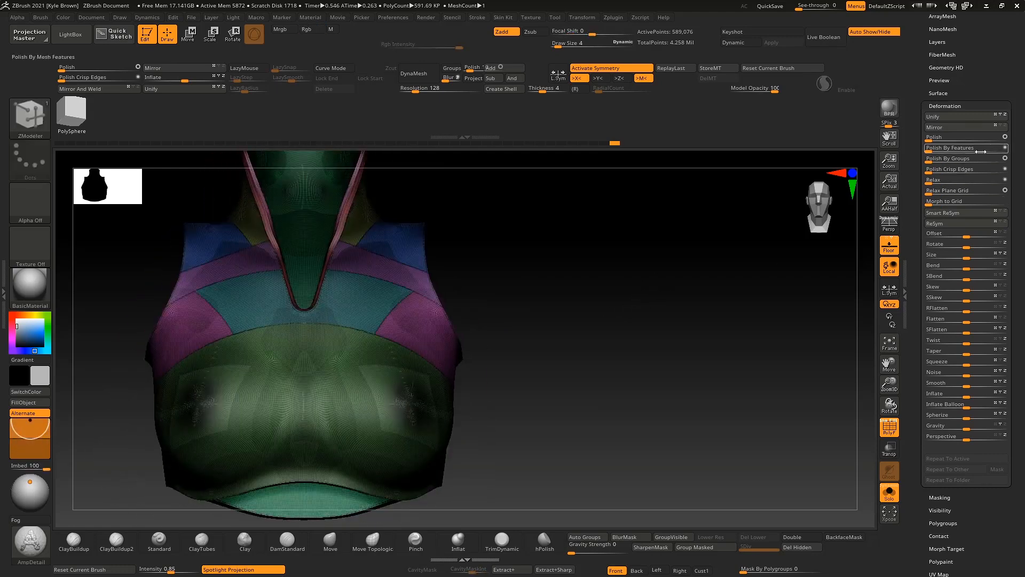
pyautogui.scroll(2, 953, 50)
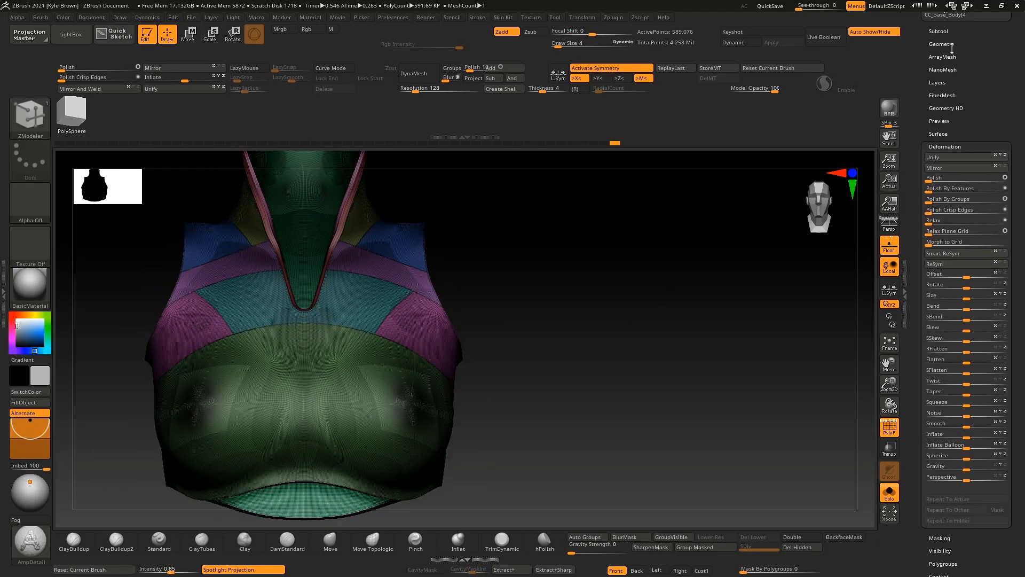
pyautogui.click(952, 54)
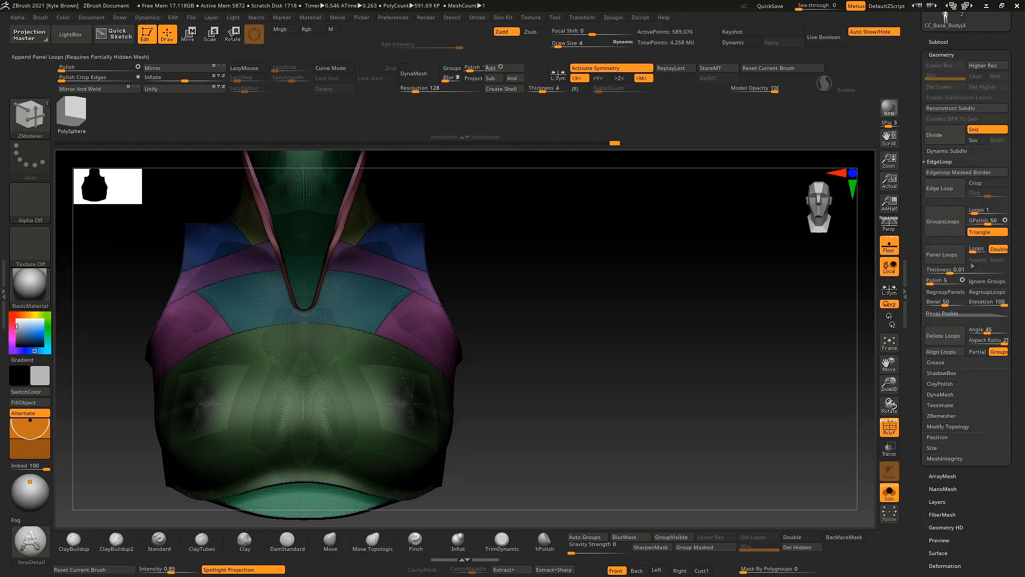
pyautogui.click(941, 416)
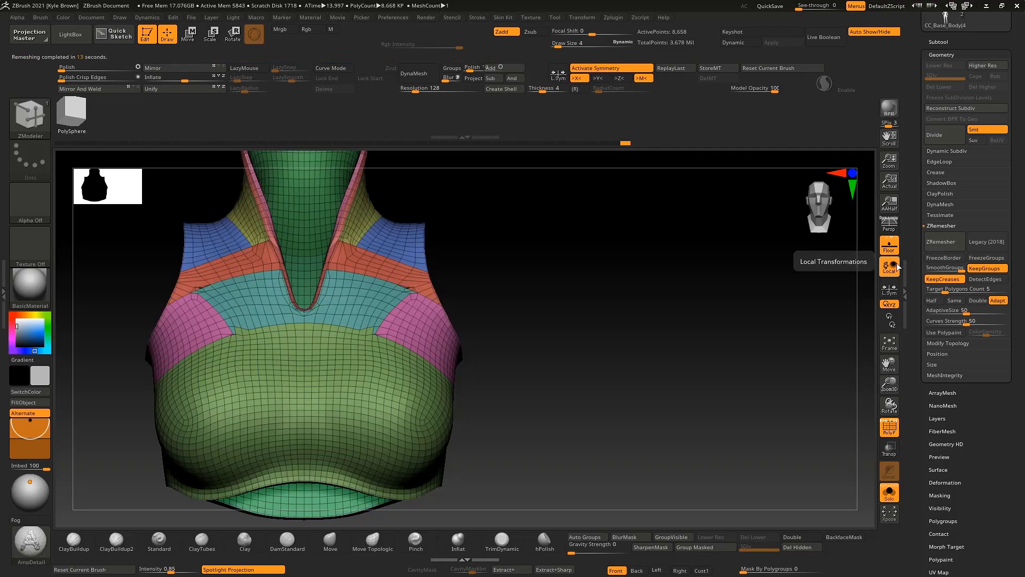
# Step: Try ZRemesher on the original chest mesh with a target polygon count of 11.0442 and undo it
pyautogui.moveTo(613, 267); pyautogui.dragTo(602, 293)
pyautogui.press('d')
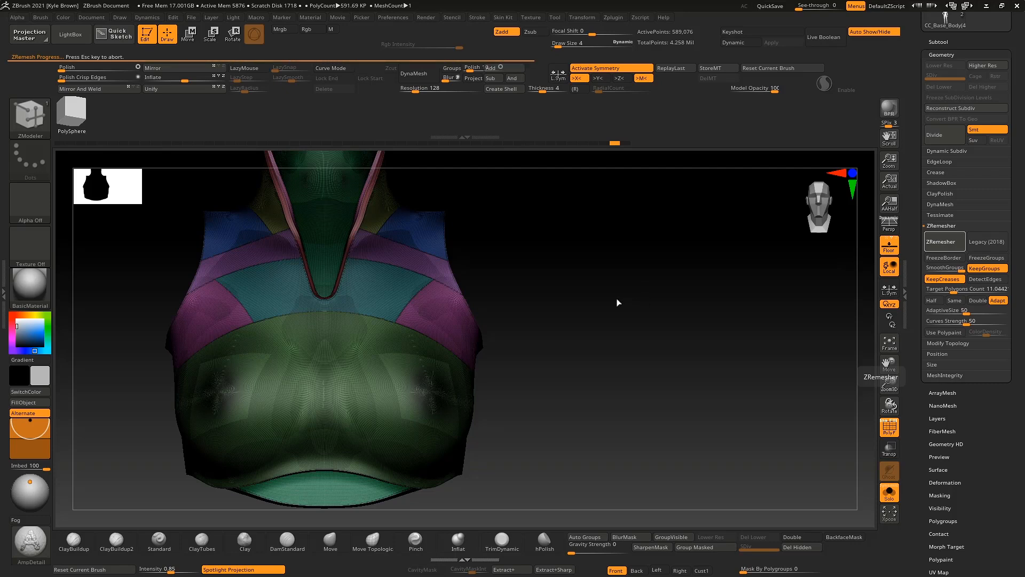
pyautogui.moveTo(611, 297); pyautogui.dragTo(545, 299)
pyautogui.hotkey('ctrl', 'z')
# Step: Hide a polygroup near the armhole and try a circular slice beside the chest piece
pyautogui.keyDown('ctrl'); pyautogui.moveTo(545, 300); pyautogui.dragTo(374, 225, button='right'); pyautogui.keyUp('ctrl')
pyautogui.keyDown('ctrl'); pyautogui.keyDown('shift'); pyautogui.click(742, 403); pyautogui.keyUp('shift'); pyautogui.keyUp('ctrl')
pyautogui.keyDown('ctrl'); pyautogui.keyDown('shift'); pyautogui.click(743, 395); pyautogui.keyUp('shift'); pyautogui.keyUp('ctrl')
pyautogui.keyDown('ctrl'); pyautogui.keyDown('shift'); pyautogui.click(736, 394); pyautogui.keyUp('shift'); pyautogui.keyUp('ctrl')
pyautogui.keyDown('ctrl'); pyautogui.keyDown('shift'); pyautogui.moveTo(375, 226); pyautogui.dragTo(401, 319); pyautogui.keyUp('shift'); pyautogui.keyUp('ctrl')
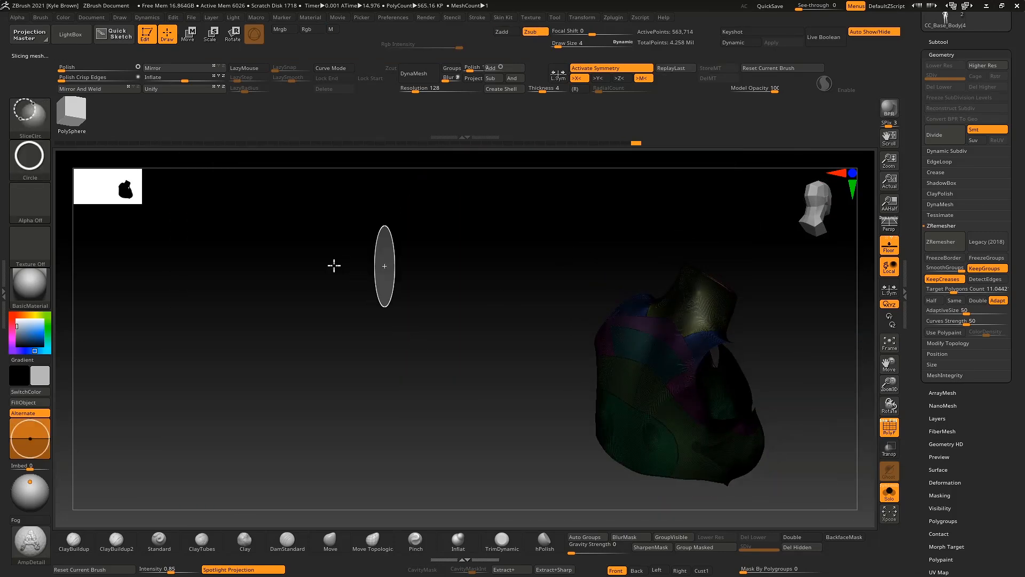
# Step: Switch the selection brush and isolate the rim polygroup of one armhole
pyautogui.keyDown('ctrl'); pyautogui.keyDown('shift'); pyautogui.click(40, 128); pyautogui.keyUp('shift'); pyautogui.keyUp('ctrl')
pyautogui.keyDown('ctrl'); pyautogui.keyDown('shift'); pyautogui.click(145, 139); pyautogui.keyUp('shift'); pyautogui.keyUp('ctrl')
pyautogui.moveTo(326, 289)
pyautogui.keyDown('ctrl'); pyautogui.keyDown('shift'); pyautogui.mouseDown()
pyautogui.moveTo(359, 318)
pyautogui.moveTo(305, 268)
pyautogui.mouseUp(); pyautogui.keyUp('shift'); pyautogui.keyUp('ctrl')
pyautogui.moveTo(239, 272)
pyautogui.mouseDown()
pyautogui.moveTo(261, 254)
pyautogui.moveTo(338, 263)
pyautogui.moveTo(388, 296)
pyautogui.moveTo(277, 355)
pyautogui.moveTo(229, 311)
pyautogui.moveTo(249, 357)
pyautogui.moveTo(457, 440)
pyautogui.moveTo(335, 377)
pyautogui.moveTo(313, 353)
pyautogui.mouseUp()
pyautogui.keyDown('ctrl'); pyautogui.keyDown('shift'); pyautogui.click(457, 440); pyautogui.keyUp('shift'); pyautogui.keyUp('ctrl')
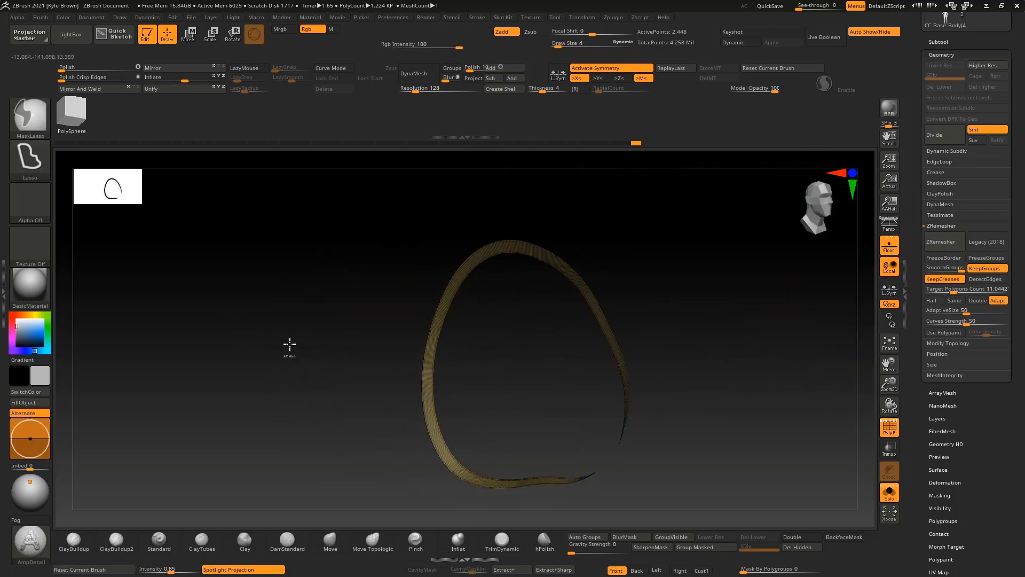
# Step: Isolate the outer panel polygroups of the chest piece and delete the hidden geometry
pyautogui.keyDown('ctrl'); pyautogui.keyDown('shift'); pyautogui.click(201, 306); pyautogui.keyUp('shift'); pyautogui.keyUp('ctrl')
pyautogui.keyDown('alt'); pyautogui.moveTo(201, 306); pyautogui.dragTo(474, 328); pyautogui.keyUp('alt')
pyautogui.keyDown('ctrl'); pyautogui.keyDown('shift'); pyautogui.click(315, 278); pyautogui.keyUp('shift'); pyautogui.keyUp('ctrl')
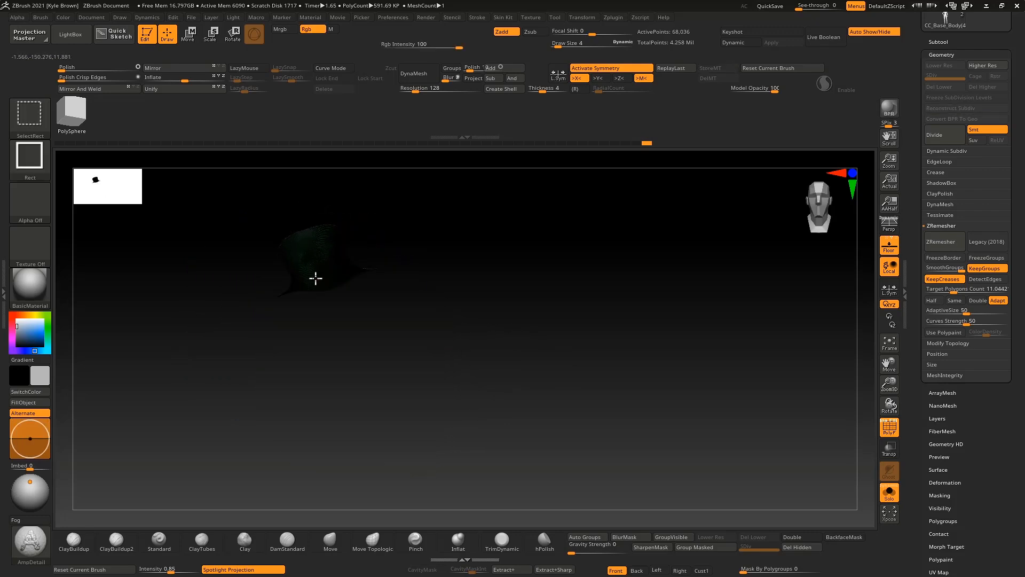
pyautogui.keyDown('ctrl'); pyautogui.keyDown('shift'); pyautogui.click(315, 278); pyautogui.keyUp('shift'); pyautogui.keyUp('ctrl')
pyautogui.moveTo(464, 271); pyautogui.dragTo(571, 251)
pyautogui.moveTo(450, 320)
pyautogui.mouseDown()
pyautogui.moveTo(522, 277)
pyautogui.moveTo(553, 289)
pyautogui.moveTo(500, 305)
pyautogui.moveTo(368, 286)
pyautogui.moveTo(590, 267)
pyautogui.moveTo(607, 287)
pyautogui.mouseUp()
pyautogui.keyDown('ctrl'); pyautogui.keyDown('shift'); pyautogui.click(607, 286); pyautogui.keyUp('shift'); pyautogui.keyUp('ctrl')
pyautogui.moveTo(606, 242); pyautogui.dragTo(486, 299)
pyautogui.keyDown('ctrl'); pyautogui.keyDown('shift'); pyautogui.click(183, 329); pyautogui.keyUp('shift'); pyautogui.keyUp('ctrl')
pyautogui.keyDown('ctrl'); pyautogui.keyDown('shift'); pyautogui.click(183, 330); pyautogui.keyUp('shift'); pyautogui.keyUp('ctrl')
pyautogui.moveTo(550, 312); pyautogui.dragTo(678, 506)
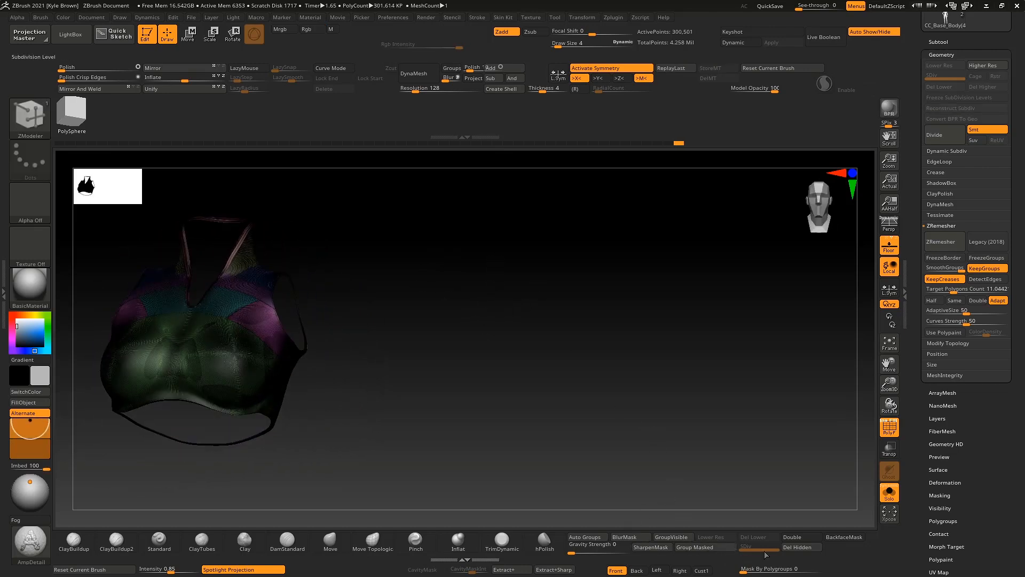
pyautogui.click(801, 547)
# Step: Remesh the chest piece with ZRemesher at a target polygon count of 16.7665, keeping groups and detecting edges instead of keeping creases
pyautogui.moveTo(556, 412); pyautogui.dragTo(412, 336)
pyautogui.hotkey('shift', 'f')
pyautogui.moveTo(492, 344); pyautogui.dragTo(574, 313)
pyautogui.hotkey('shift', 'f')
pyautogui.hotkey('shift', 'f')
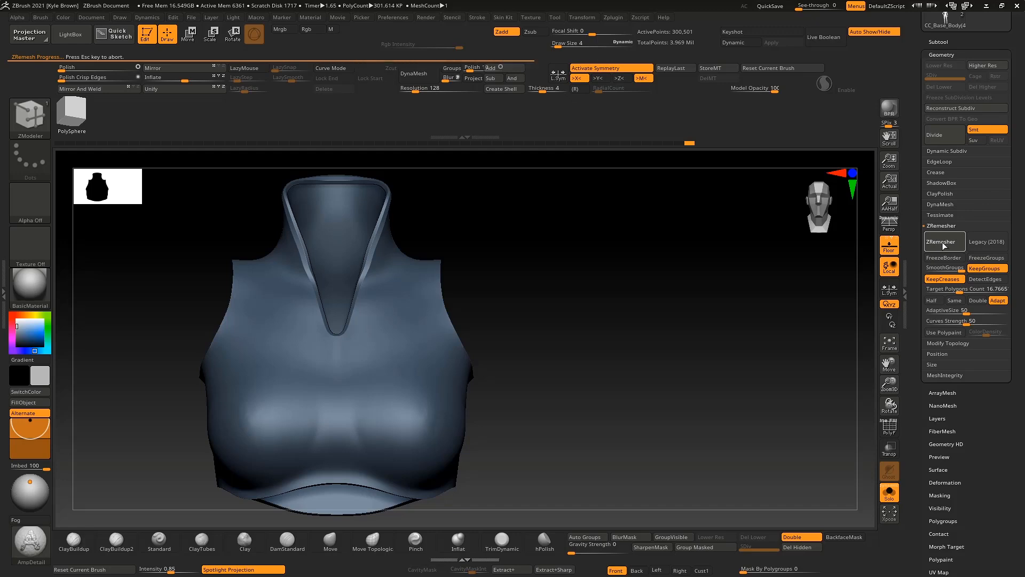
pyautogui.hotkey('shift', 'f')
pyautogui.moveTo(574, 307); pyautogui.dragTo(586, 326)
pyautogui.moveTo(586, 326); pyautogui.dragTo(715, 347, button='right')
pyautogui.hotkey('ctrl', 'z')
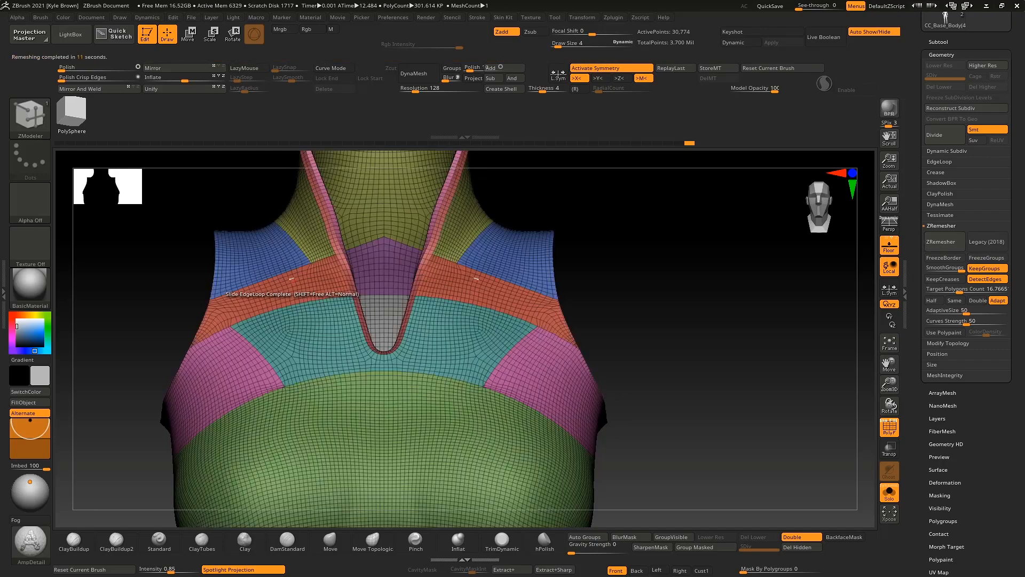
# Step: Turn on the dynamic subdivision preview for the remeshed chest piece and open its crease settings
pyautogui.moveTo(624, 292); pyautogui.dragTo(648, 264)
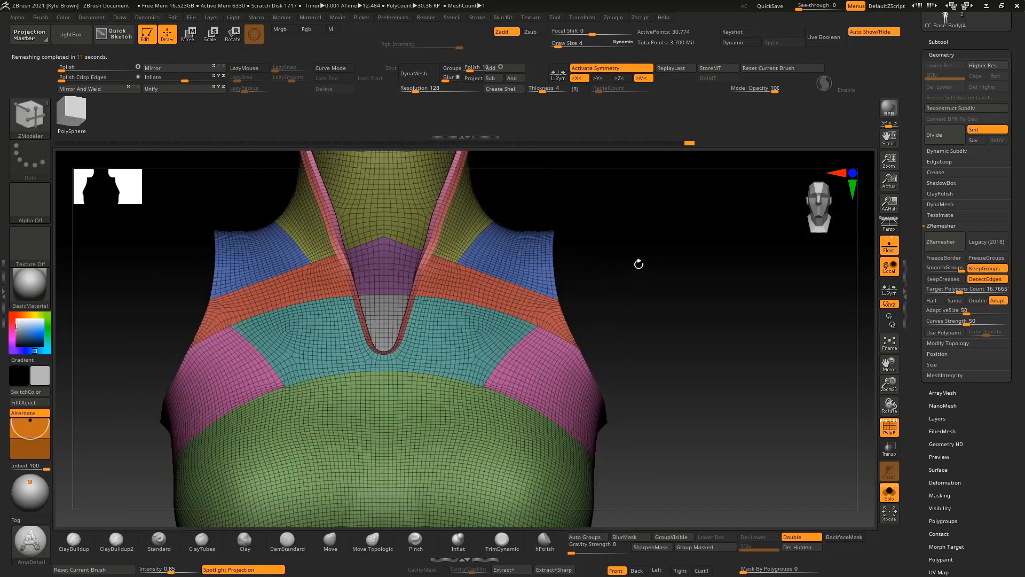
pyautogui.keyDown('alt'); pyautogui.moveTo(672, 316); pyautogui.dragTo(641, 289); pyautogui.keyUp('alt')
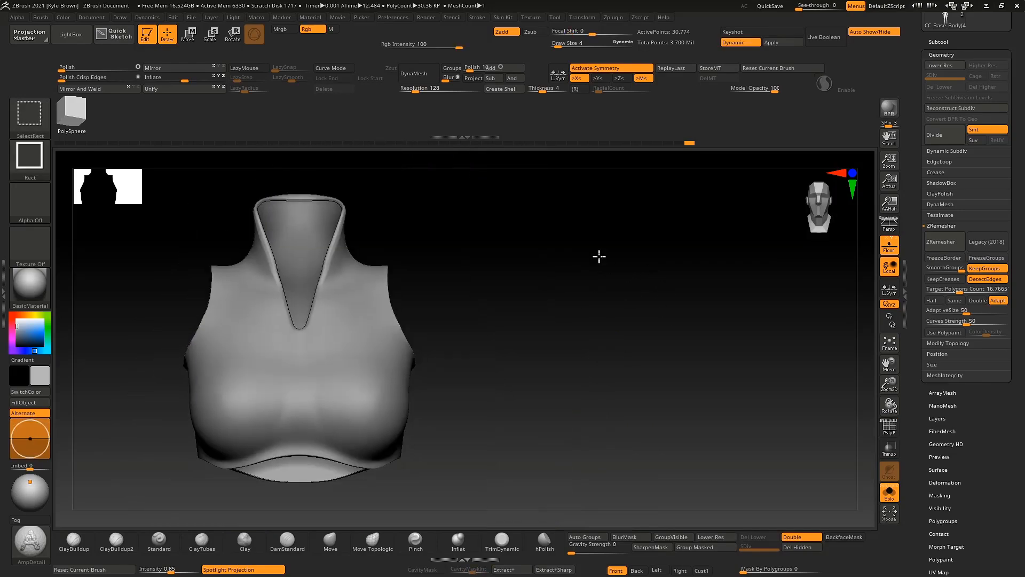
pyautogui.moveTo(600, 254)
pyautogui.mouseDown()
pyautogui.moveTo(648, 290)
pyautogui.moveTo(591, 289)
pyautogui.mouseUp()
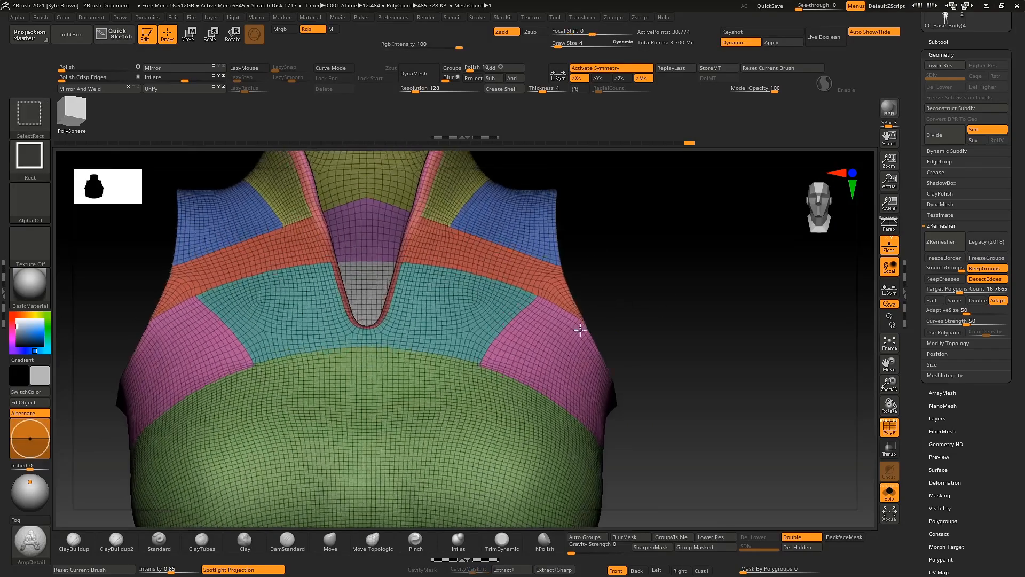
pyautogui.moveTo(579, 327); pyautogui.dragTo(946, 219)
pyautogui.click(936, 172)
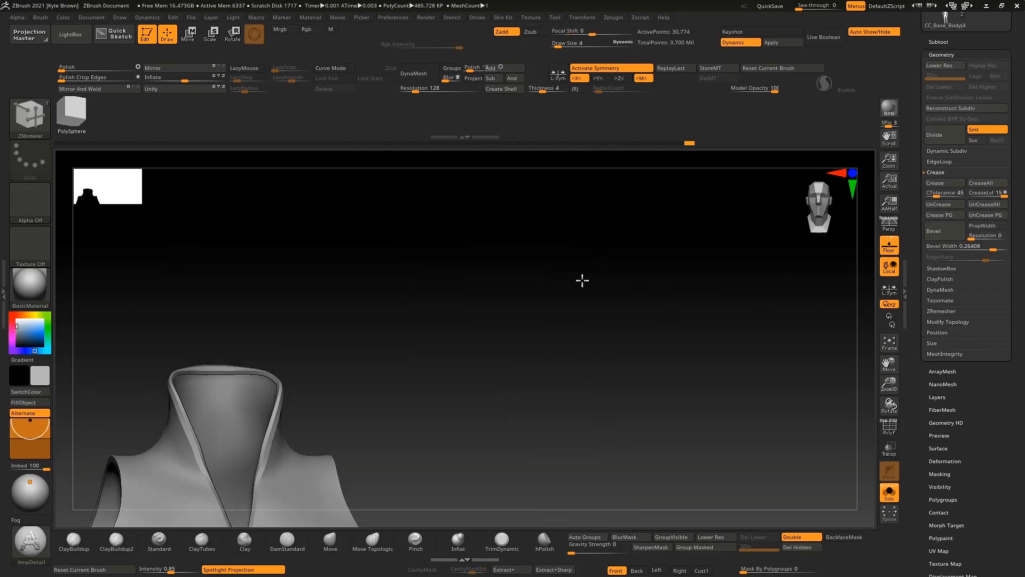
pyautogui.moveTo(582, 279); pyautogui.dragTo(794, 366)
# Step: Open the deformation settings and leave Solo mode to show the chest piece on the body
pyautogui.click(943, 461)
pyautogui.moveTo(668, 289); pyautogui.dragTo(857, 285)
pyautogui.moveTo(667, 313); pyautogui.dragTo(682, 354)
pyautogui.hotkey('shift', 'f')
pyautogui.hotkey('shift', 'f')
pyautogui.click(888, 492)
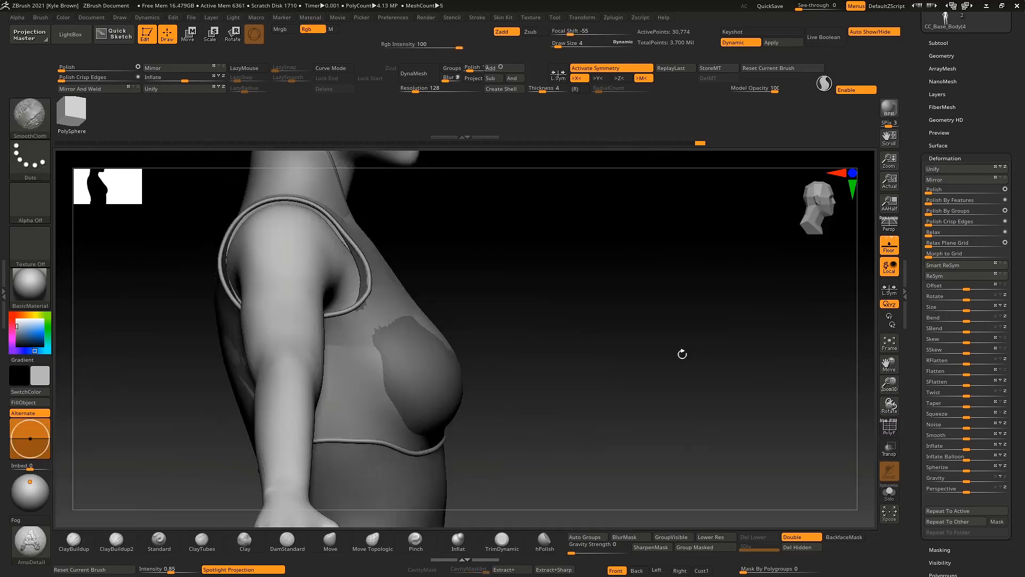
# Step: Switch to the Move brush at draw size 334 and pull the bust and sides of the chest piece outward over the body
pyautogui.click(336, 549)
pyautogui.press('space')
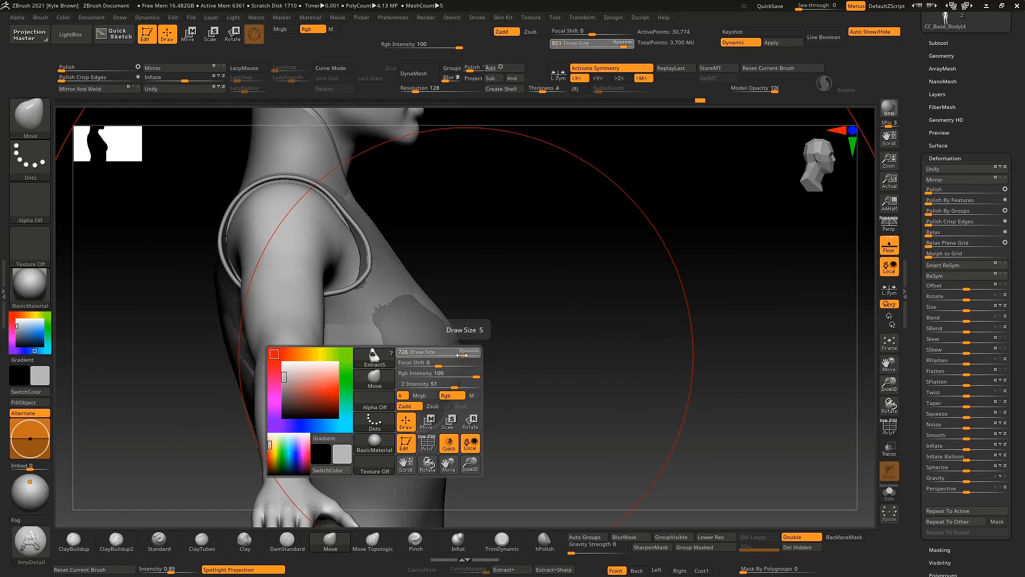
pyautogui.moveTo(465, 354); pyautogui.dragTo(438, 354)
pyautogui.moveTo(532, 341); pyautogui.dragTo(469, 347)
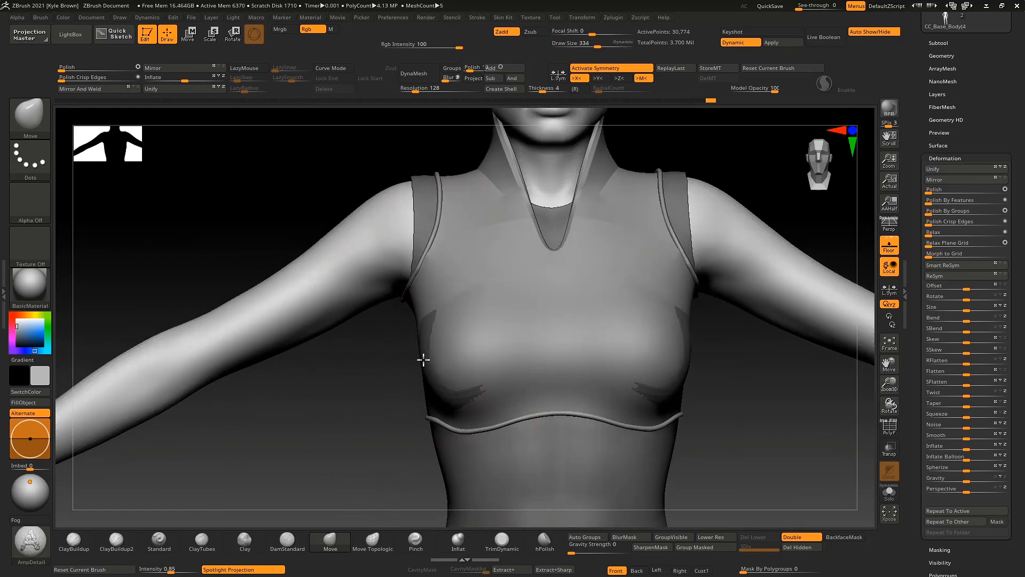
pyautogui.moveTo(377, 367); pyautogui.dragTo(244, 403)
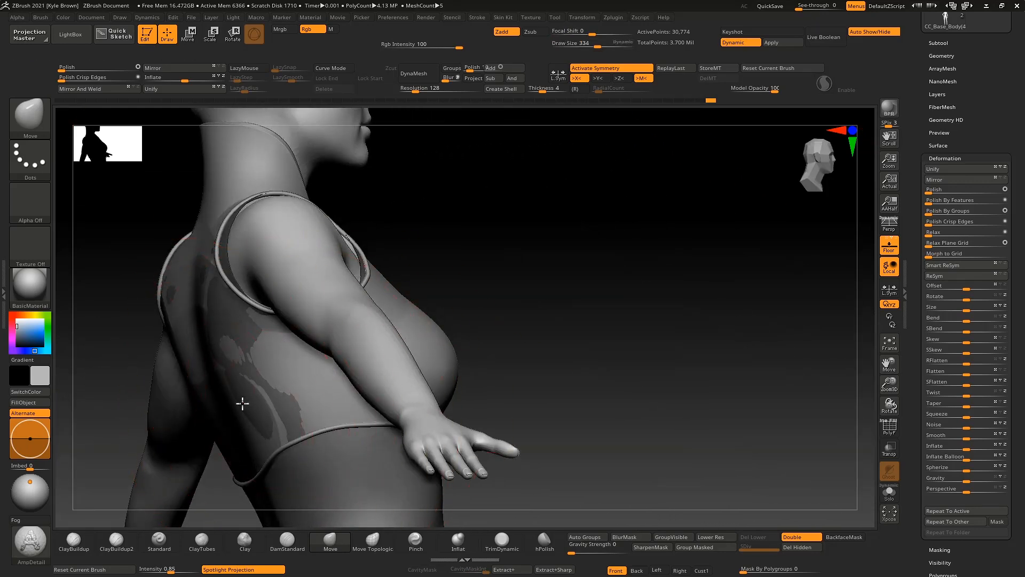
# Step: Use the Move brush at draw size 251 to fit the back and shoulders of the chest piece over the body
pyautogui.moveTo(496, 285); pyautogui.dragTo(261, 199)
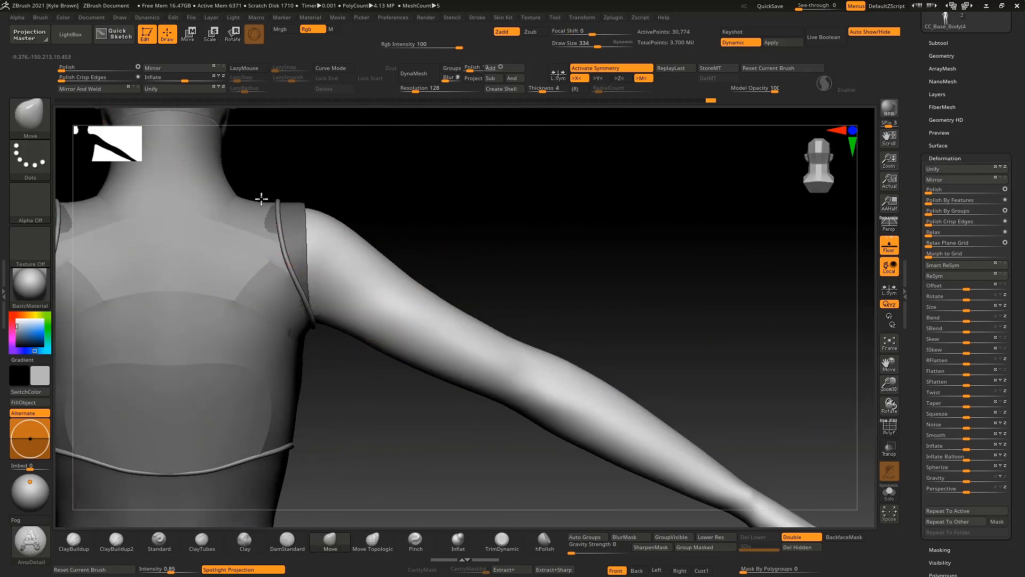
pyautogui.press('f')
pyautogui.moveTo(503, 219)
pyautogui.mouseDown()
pyautogui.moveTo(494, 293)
pyautogui.moveTo(581, 279)
pyautogui.moveTo(559, 301)
pyautogui.moveTo(547, 289)
pyautogui.moveTo(478, 318)
pyautogui.moveTo(430, 470)
pyautogui.moveTo(505, 297)
pyautogui.moveTo(377, 336)
pyautogui.mouseUp()
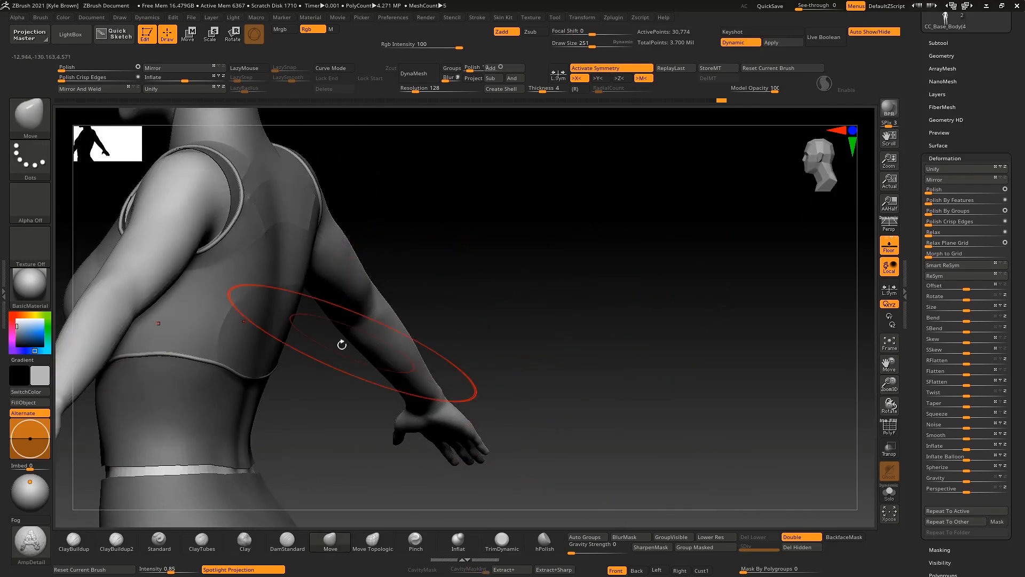
pyautogui.moveTo(454, 208)
pyautogui.mouseDown()
pyautogui.moveTo(421, 206)
pyautogui.moveTo(423, 249)
pyautogui.moveTo(387, 293)
pyautogui.mouseUp()
# Step: Set the Move brush draw size to 272 and adjust the chest piece around the lower back panel with dynamic subdivision off
pyautogui.hotkey('shift', 'f')
pyautogui.keyDown('ctrl'); pyautogui.moveTo(387, 293); pyautogui.dragTo(492, 390, button='right'); pyautogui.keyUp('ctrl')
pyautogui.moveTo(492, 389); pyautogui.dragTo(406, 249)
pyautogui.press('space')
pyautogui.moveTo(448, 278)
pyautogui.mouseDown()
pyautogui.moveTo(472, 278)
pyautogui.moveTo(459, 286)
pyautogui.mouseUp()
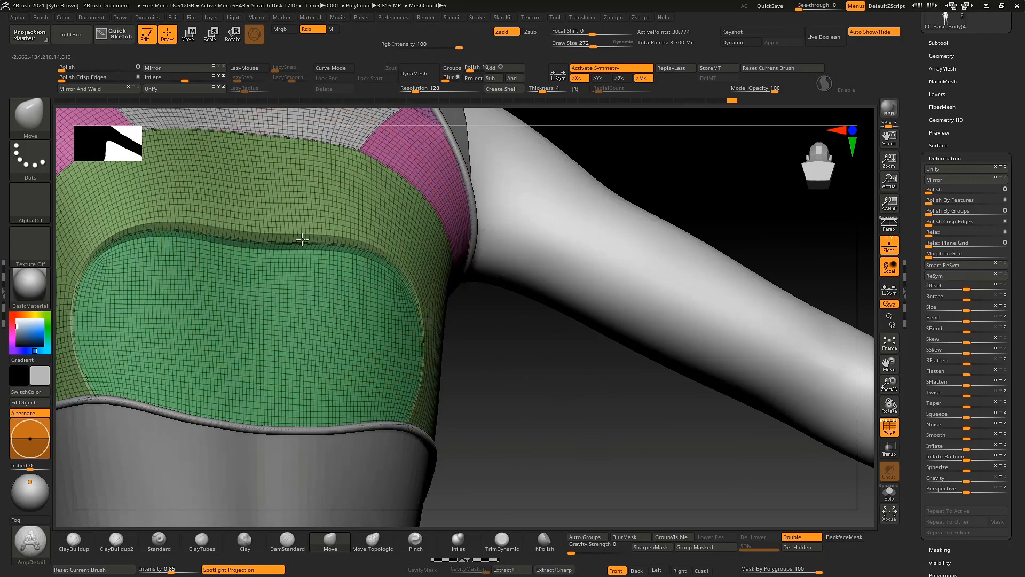
pyautogui.hotkey('shift', 'f')
pyautogui.keyDown('ctrl'); pyautogui.moveTo(496, 372); pyautogui.dragTo(587, 256, button='right'); pyautogui.keyUp('ctrl')
pyautogui.moveTo(163, 222); pyautogui.dragTo(156, 218)
pyautogui.moveTo(374, 219); pyautogui.dragTo(529, 262, button='right')
pyautogui.hotkey('shift', 'd')
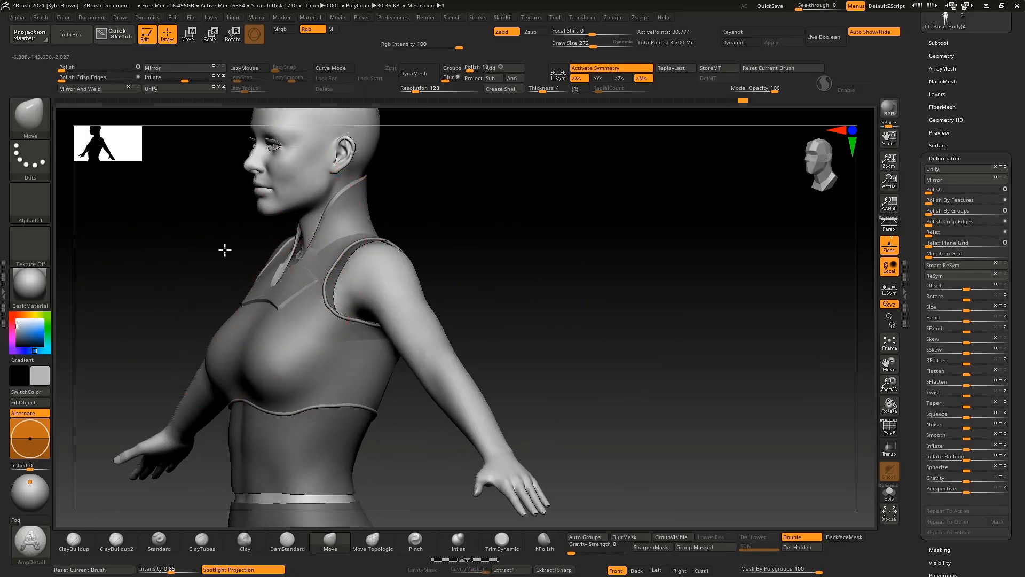
# Step: Set the Move brush draw size to 145 and adjust the collar and shoulder area of the chest piece
pyautogui.moveTo(219, 250); pyautogui.dragTo(346, 229, button='right')
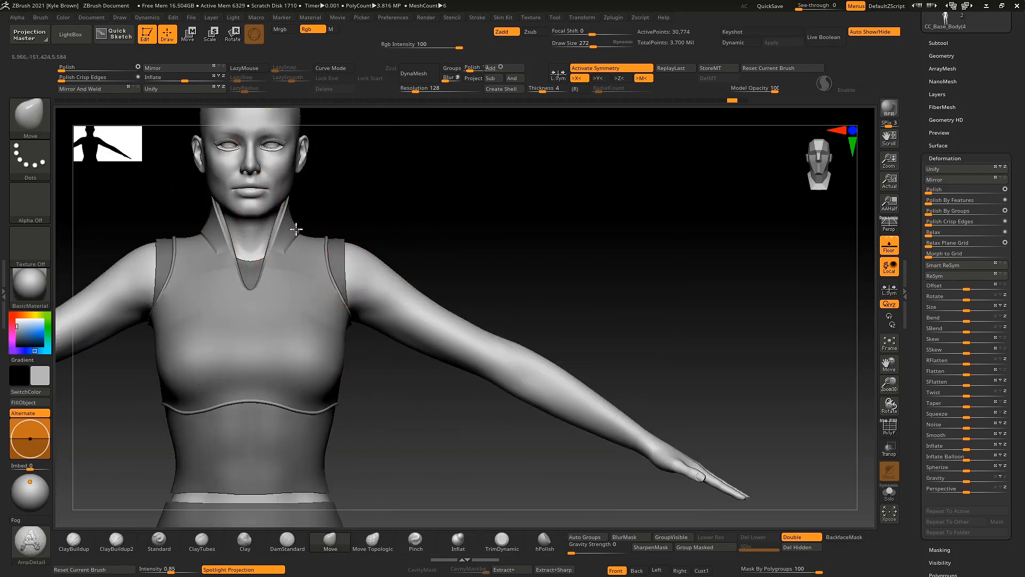
pyautogui.moveTo(399, 191)
pyautogui.mouseDown(button='right')
pyautogui.moveTo(402, 245)
pyautogui.moveTo(322, 247)
pyautogui.mouseUp(button='right')
pyautogui.press('s')
pyautogui.moveTo(337, 239); pyautogui.dragTo(326, 238)
pyautogui.hotkey('shift', 'f')
pyautogui.moveTo(378, 220)
pyautogui.keyDown('ctrl'); pyautogui.mouseDown(button='right')
pyautogui.moveTo(428, 185)
pyautogui.moveTo(569, 231)
pyautogui.moveTo(540, 275)
pyautogui.moveTo(443, 262)
pyautogui.mouseUp(button='right'); pyautogui.keyUp('ctrl')
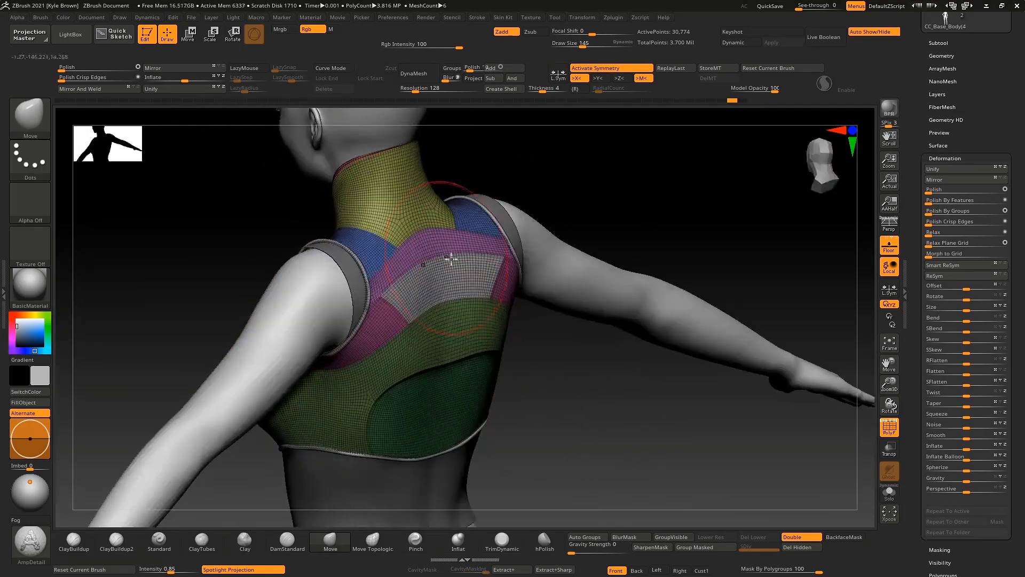
# Step: Try adding GroupsLoops along the chest piece's polygroup borders with one loop and GPolish 50
pyautogui.keyDown('shift'); pyautogui.moveTo(596, 445); pyautogui.dragTo(776, 181, button='right'); pyautogui.keyUp('shift')
pyautogui.click(942, 55)
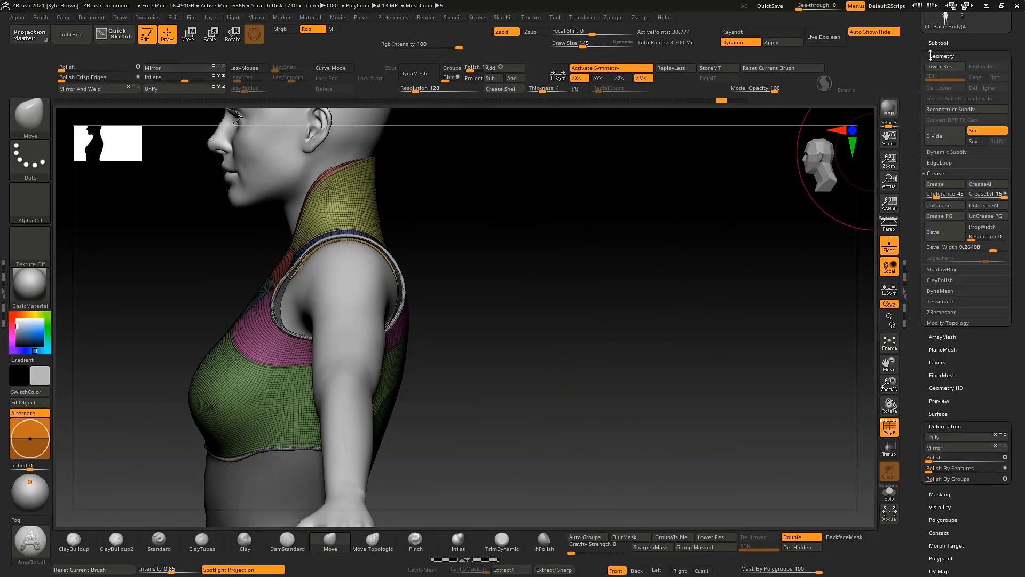
pyautogui.click(959, 153)
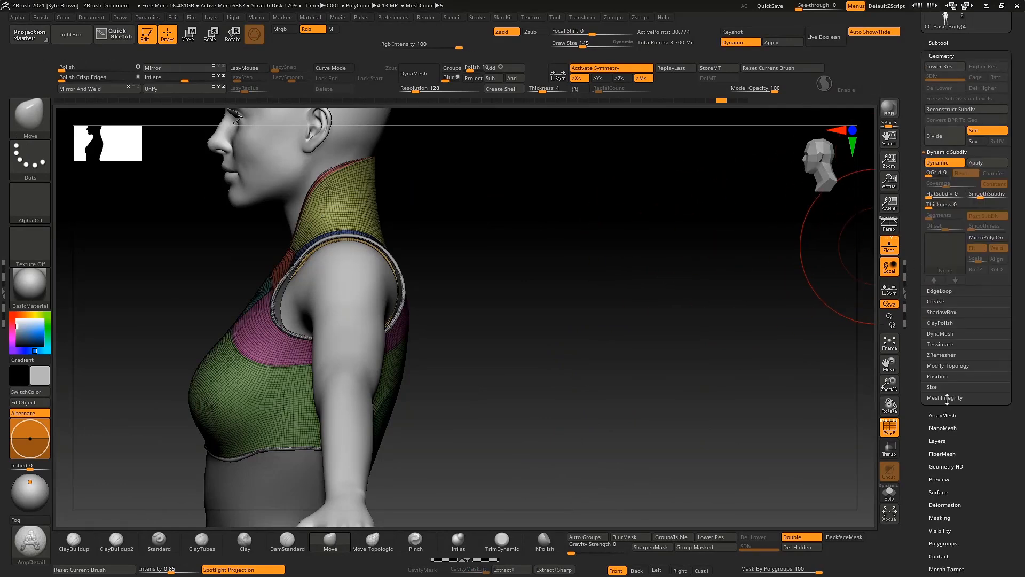
pyautogui.click(953, 291)
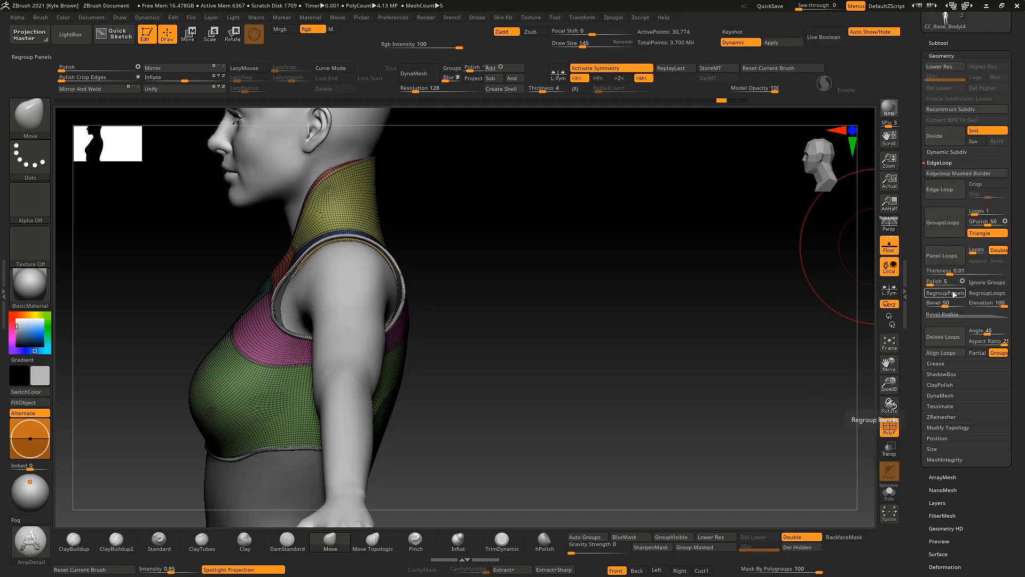
pyautogui.click(943, 222)
pyautogui.moveTo(606, 266); pyautogui.dragTo(537, 266)
pyautogui.hotkey('shift', 'f')
pyautogui.hotkey('shift', 'f')
pyautogui.moveTo(541, 220)
pyautogui.keyDown('ctrl'); pyautogui.mouseDown(button='right')
pyautogui.moveTo(574, 266)
pyautogui.moveTo(680, 251)
pyautogui.mouseUp(button='right'); pyautogui.keyUp('ctrl')
pyautogui.hotkey('shift', 'f')
pyautogui.hotkey('shift', 'f')
# Step: Try Polish By Groups on the chest piece, then undo the polish and the added group loops
pyautogui.click(937, 364)
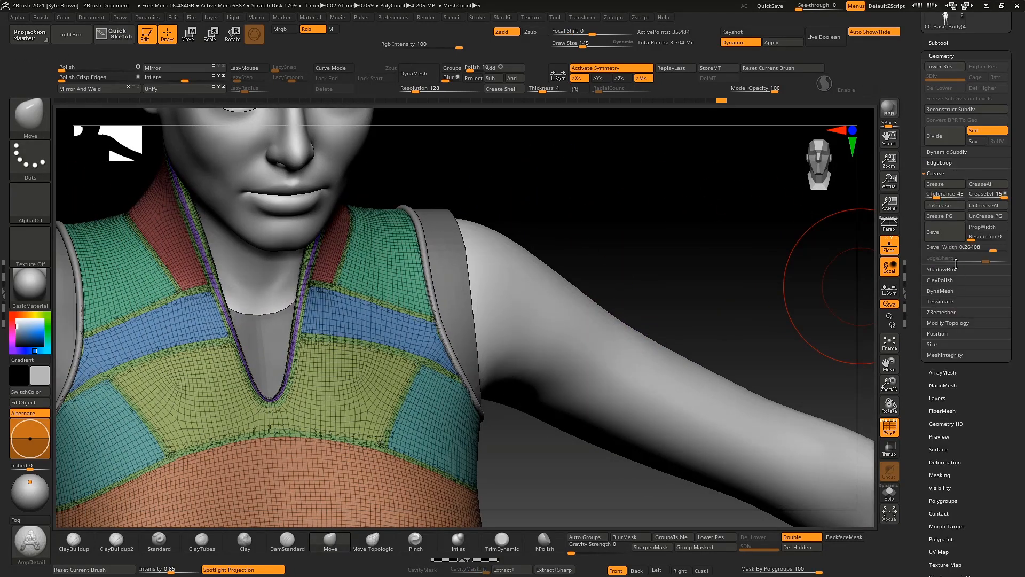
pyautogui.hotkey('shift', 'f')
pyautogui.moveTo(656, 240)
pyautogui.keyDown('ctrl'); pyautogui.mouseDown(button='right')
pyautogui.moveTo(626, 210)
pyautogui.moveTo(592, 238)
pyautogui.moveTo(641, 251)
pyautogui.mouseUp(button='right'); pyautogui.keyUp('ctrl')
pyautogui.click(953, 462)
pyautogui.moveTo(938, 210); pyautogui.dragTo(948, 210)
pyautogui.moveTo(662, 230); pyautogui.dragTo(616, 224, button='right')
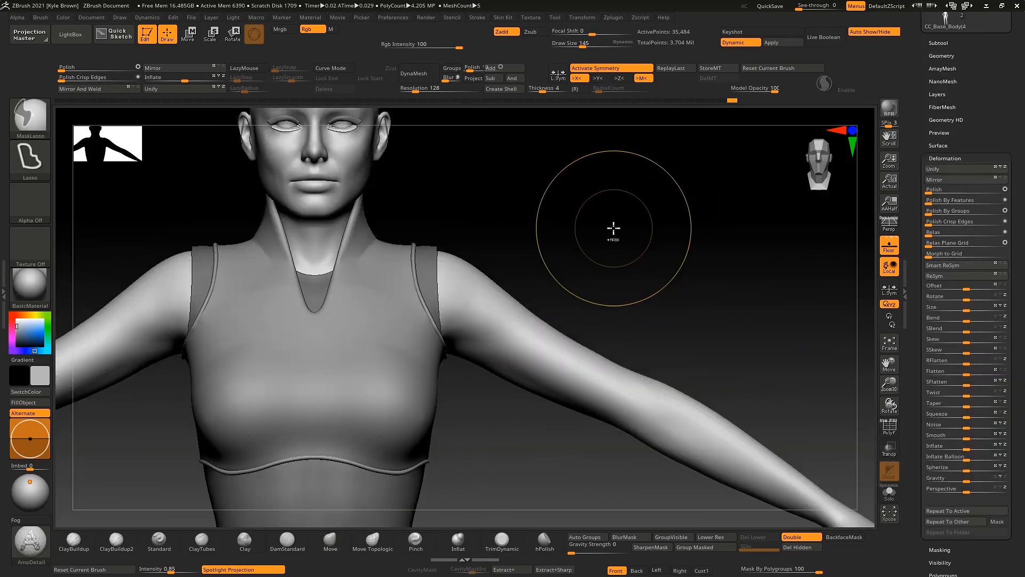
pyautogui.hotkey('ctrl', 'z')
# Step: Set the Move brush draw size to 342 and pull the upper bust outward to cover the body
pyautogui.hotkey('shift', 'f')
pyautogui.keyDown('ctrl'); pyautogui.moveTo(620, 263); pyautogui.dragTo(633, 320, button='right'); pyautogui.keyUp('ctrl')
pyautogui.hotkey('shift', 'f')
pyautogui.moveTo(673, 475); pyautogui.dragTo(734, 470, button='right')
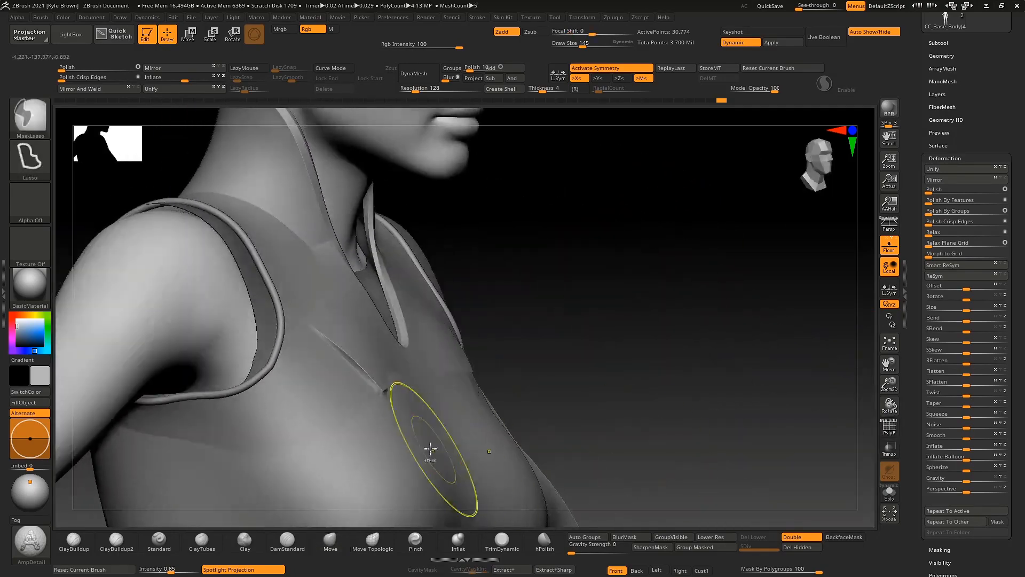
pyautogui.rightClick(403, 440)
pyautogui.moveTo(436, 411); pyautogui.dragTo(434, 413)
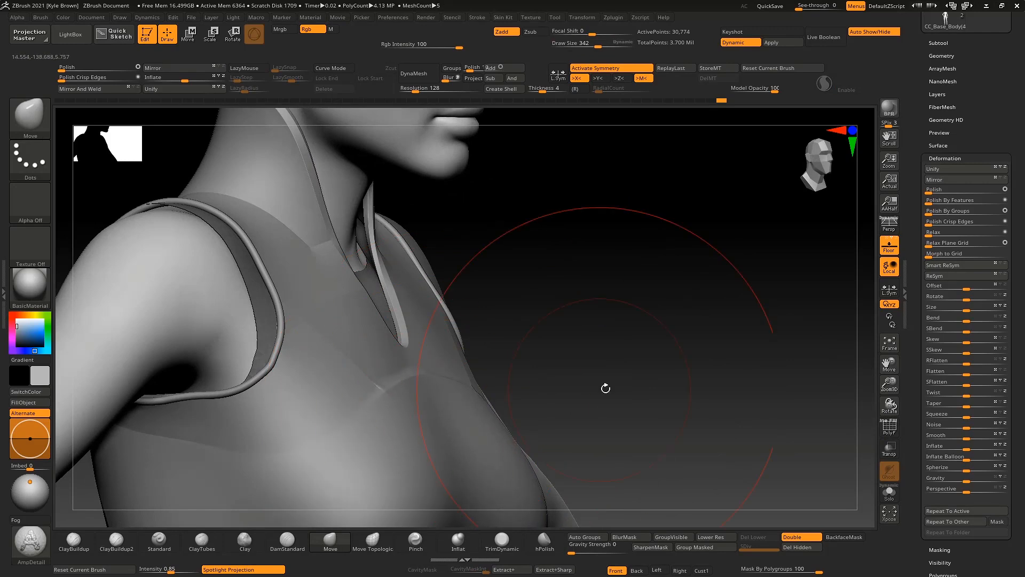
# Step: Set the Move brush draw size to 168 and refine the chest piece's fit around the bust and armhole
pyautogui.press('f')
pyautogui.moveTo(549, 400)
pyautogui.mouseDown(button='right')
pyautogui.moveTo(609, 368)
pyautogui.moveTo(411, 380)
pyautogui.mouseUp(button='right')
pyautogui.moveTo(359, 358)
pyautogui.mouseDown(button='right')
pyautogui.moveTo(547, 327)
pyautogui.moveTo(363, 325)
pyautogui.moveTo(529, 320)
pyautogui.mouseUp(button='right')
pyautogui.press('space')
pyautogui.moveTo(400, 333); pyautogui.dragTo(388, 333)
pyautogui.moveTo(444, 343)
pyautogui.mouseDown(button='right')
pyautogui.moveTo(372, 322)
pyautogui.moveTo(476, 361)
pyautogui.moveTo(552, 301)
pyautogui.moveTo(440, 406)
pyautogui.moveTo(455, 441)
pyautogui.moveTo(492, 401)
pyautogui.moveTo(523, 409)
pyautogui.moveTo(512, 345)
pyautogui.moveTo(313, 380)
pyautogui.moveTo(531, 405)
pyautogui.moveTo(521, 380)
pyautogui.moveTo(603, 239)
pyautogui.mouseUp(button='right')
pyautogui.moveTo(710, 306)
pyautogui.mouseDown(button='right')
pyautogui.moveTo(746, 304)
pyautogui.moveTo(517, 338)
pyautogui.moveTo(524, 329)
pyautogui.moveTo(427, 337)
pyautogui.moveTo(288, 371)
pyautogui.mouseUp(button='right')
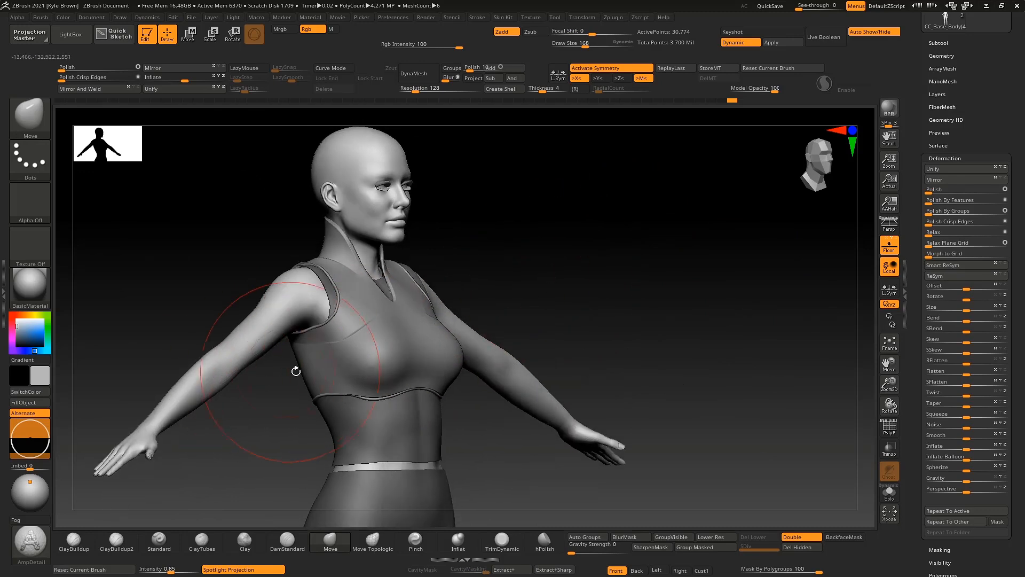
pyautogui.moveTo(584, 269); pyautogui.dragTo(418, 304, button='right')
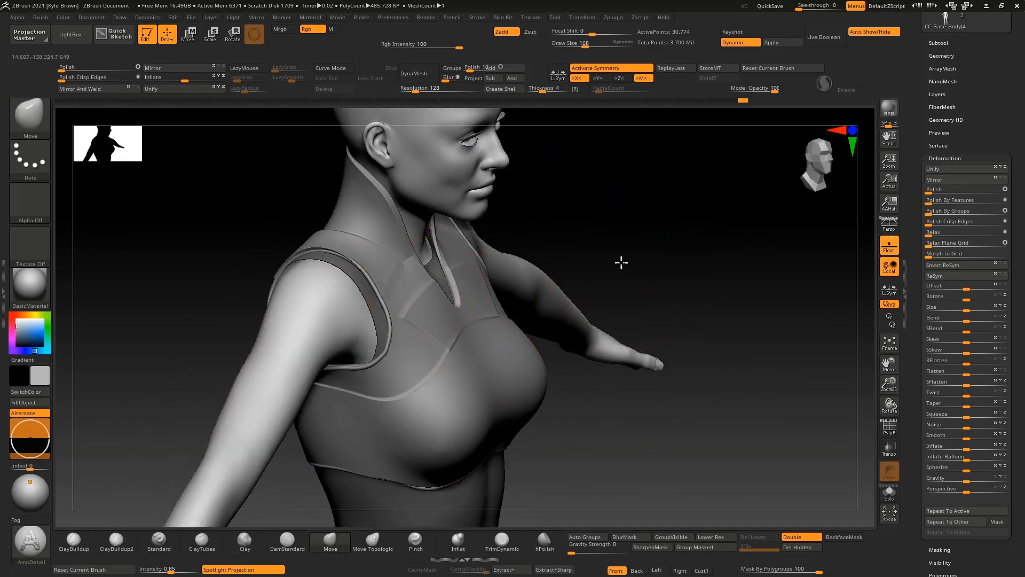
pyautogui.keyDown('shift'); pyautogui.moveTo(621, 262); pyautogui.dragTo(651, 187, button='right'); pyautogui.keyUp('shift')
pyautogui.moveTo(618, 232)
pyautogui.mouseDown(button='right')
pyautogui.moveTo(657, 242)
pyautogui.moveTo(709, 225)
pyautogui.moveTo(629, 291)
pyautogui.moveTo(634, 303)
pyautogui.moveTo(595, 381)
pyautogui.mouseUp(button='right')
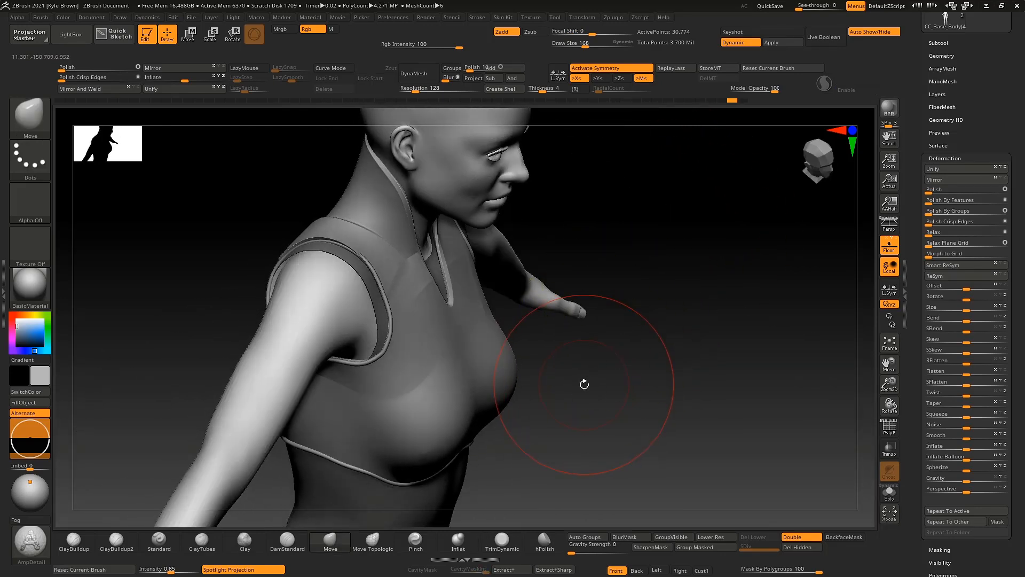
# Step: Switch to the ZModeler brush and add a narrow polygroup strip along the border between the teal panel and the bust panel
pyautogui.press('ctrl')
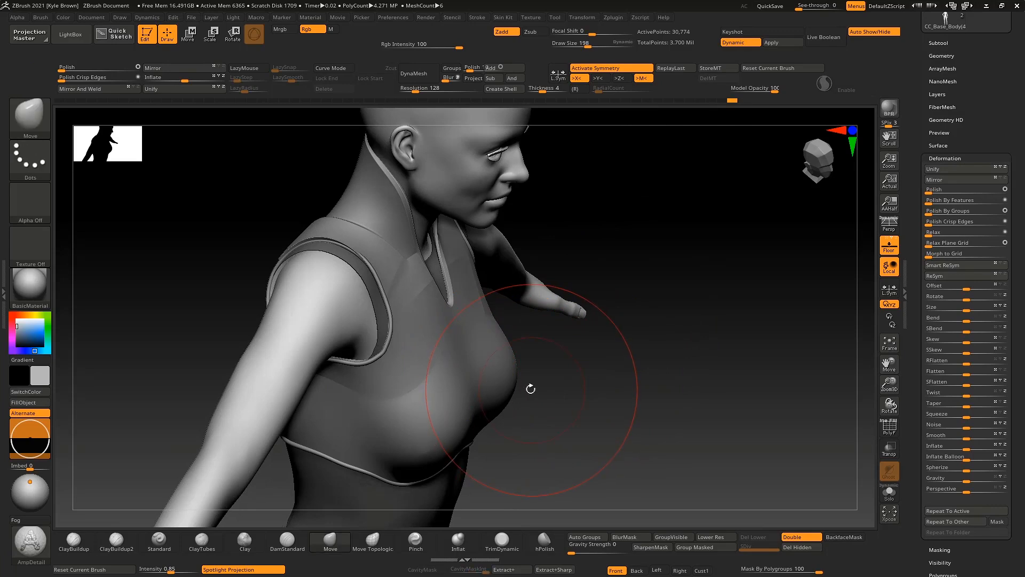
pyautogui.press('b')
pyautogui.press('z')
pyautogui.press('m')
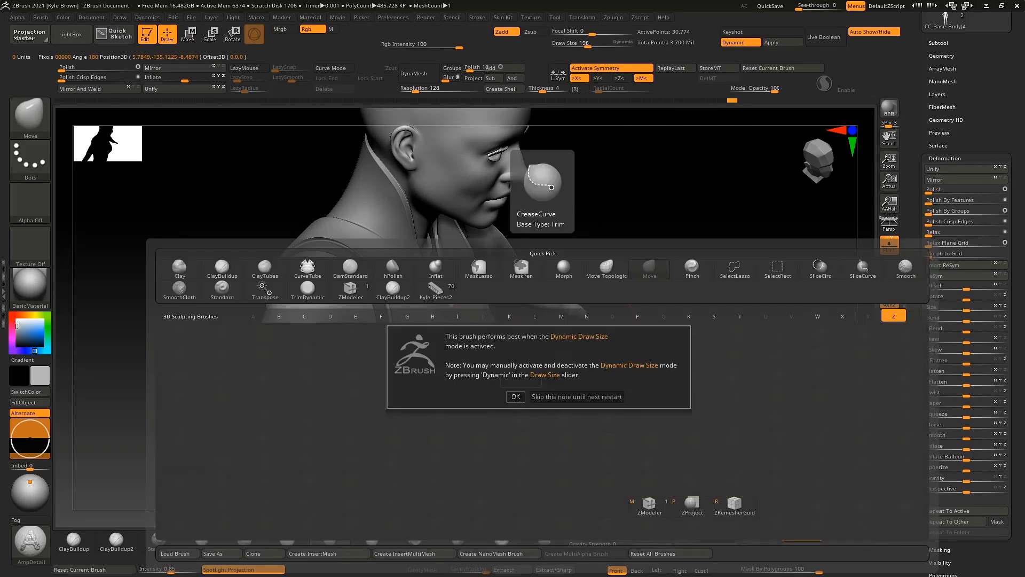
pyautogui.hotkey('shift', 'f')
pyautogui.moveTo(499, 382)
pyautogui.keyDown('ctrl'); pyautogui.mouseDown(button='right')
pyautogui.moveTo(431, 400)
pyautogui.moveTo(377, 378)
pyautogui.mouseUp(button='right'); pyautogui.keyUp('ctrl')
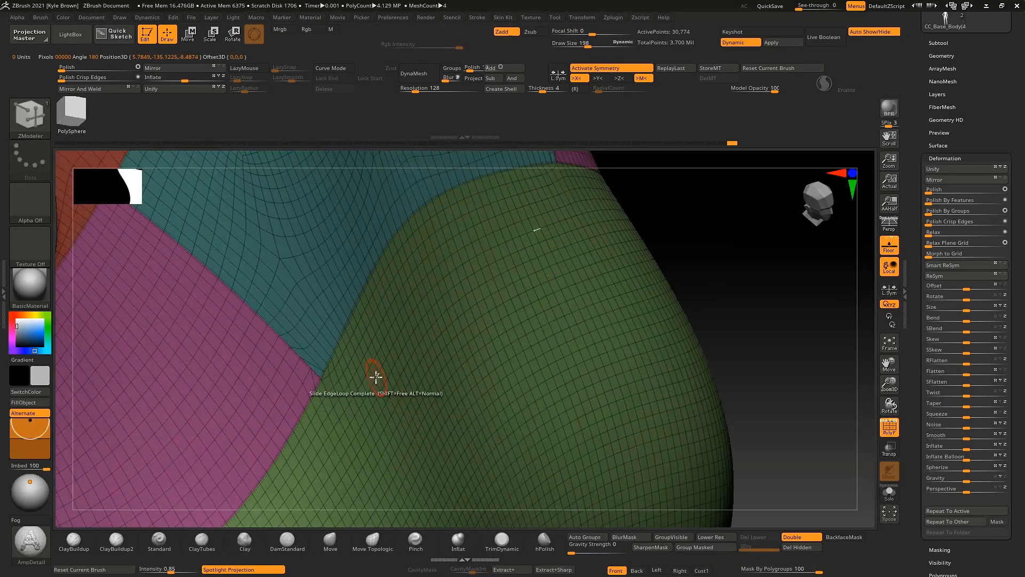
pyautogui.press('space')
pyautogui.click(438, 321)
pyautogui.moveTo(402, 312); pyautogui.dragTo(417, 317)
pyautogui.moveTo(758, 266); pyautogui.dragTo(334, 321, button='right')
# Step: Set the ZModeler polygon action to Crease with the Polyloop target and crease the strip beside the bust panel
pyautogui.press('space')
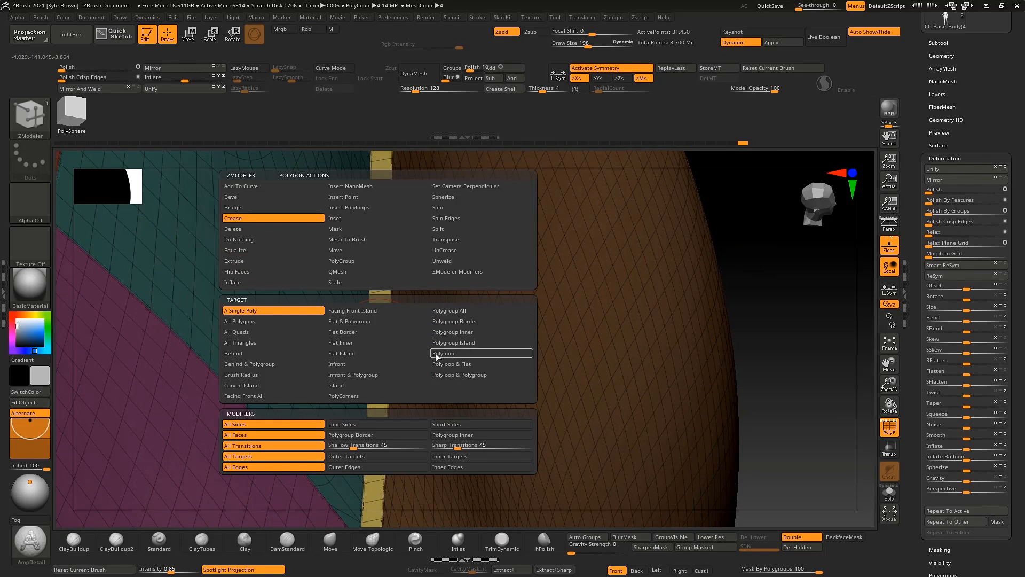
pyautogui.press('space')
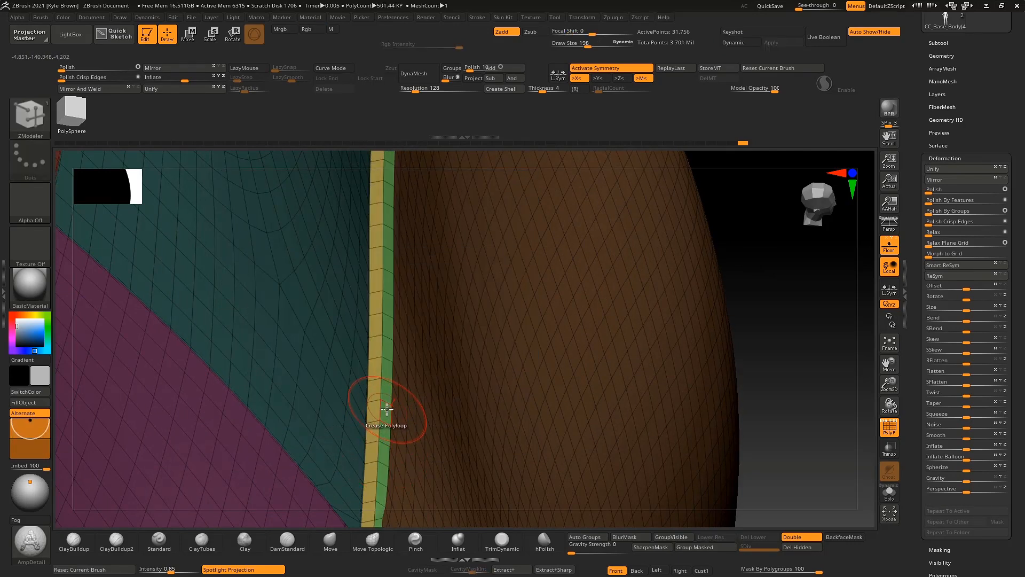
pyautogui.press('space')
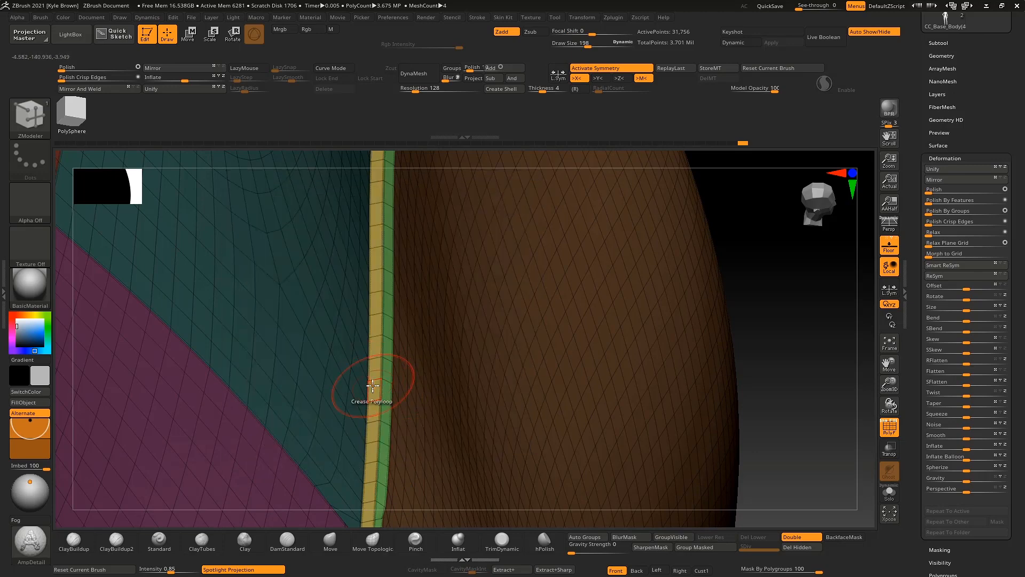
pyautogui.click(372, 385)
pyautogui.hotkey('shift', 'f')
# Step: Inspect the creased strip with dynamic subdivision on, isolating its polygroups and restoring the full chest piece
pyautogui.press('d')
pyautogui.keyDown('alt'); pyautogui.moveTo(771, 375); pyautogui.dragTo(572, 364); pyautogui.keyUp('alt')
pyautogui.moveTo(720, 346)
pyautogui.keyDown('ctrl'); pyautogui.mouseDown(button='right')
pyautogui.moveTo(476, 247)
pyautogui.moveTo(710, 251)
pyautogui.mouseUp(button='right'); pyautogui.keyUp('ctrl')
pyautogui.moveTo(737, 366)
pyautogui.keyDown('ctrl'); pyautogui.mouseDown(button='right')
pyautogui.moveTo(525, 334)
pyautogui.moveTo(664, 331)
pyautogui.mouseUp(button='right'); pyautogui.keyUp('ctrl')
pyautogui.moveTo(664, 331)
pyautogui.keyDown('alt'); pyautogui.mouseDown(button='right')
pyautogui.moveTo(556, 331)
pyautogui.moveTo(643, 314)
pyautogui.mouseUp(button='right'); pyautogui.keyUp('alt')
pyautogui.keyDown('ctrl'); pyautogui.moveTo(681, 348); pyautogui.dragTo(656, 421, button='right'); pyautogui.keyUp('ctrl')
pyautogui.hotkey('shift', 'f')
pyautogui.keyDown('ctrl'); pyautogui.keyDown('shift'); pyautogui.click(434, 437); pyautogui.keyUp('shift'); pyautogui.keyUp('ctrl')
pyautogui.keyDown('ctrl'); pyautogui.keyDown('shift'); pyautogui.click(437, 435); pyautogui.keyUp('shift'); pyautogui.keyUp('ctrl')
pyautogui.keyDown('ctrl'); pyautogui.keyDown('shift'); pyautogui.click(494, 418); pyautogui.keyUp('shift'); pyautogui.keyUp('ctrl')
pyautogui.keyDown('ctrl'); pyautogui.keyDown('shift'); pyautogui.moveTo(710, 294); pyautogui.dragTo(740, 336); pyautogui.keyUp('shift'); pyautogui.keyUp('ctrl')
pyautogui.keyDown('ctrl'); pyautogui.keyDown('shift'); pyautogui.click(753, 282); pyautogui.keyUp('shift'); pyautogui.keyUp('ctrl')
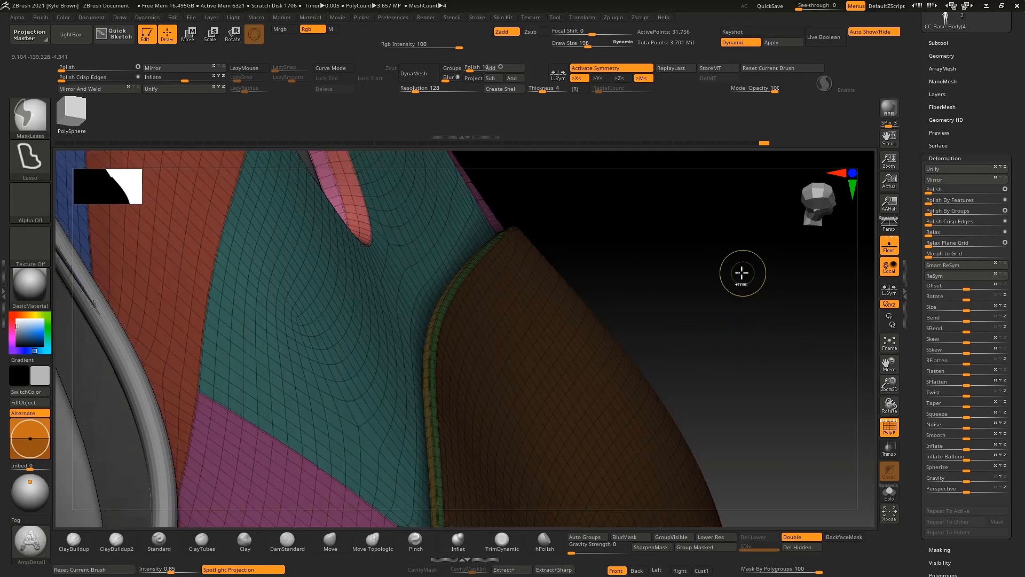
# Step: Select the armhole trim subtool Extract6 and delete it from the outfit
pyautogui.moveTo(710, 363)
pyautogui.keyDown('ctrl'); pyautogui.mouseDown(button='right')
pyautogui.moveTo(662, 242)
pyautogui.moveTo(668, 291)
pyautogui.moveTo(562, 260)
pyautogui.moveTo(788, 376)
pyautogui.moveTo(829, 460)
pyautogui.moveTo(664, 243)
pyautogui.moveTo(633, 293)
pyautogui.moveTo(666, 274)
pyautogui.moveTo(682, 245)
pyautogui.moveTo(645, 278)
pyautogui.mouseUp(button='right'); pyautogui.keyUp('ctrl')
pyautogui.hotkey('shift', 'f')
pyautogui.keyDown('alt'); pyautogui.click(554, 293); pyautogui.keyUp('alt')
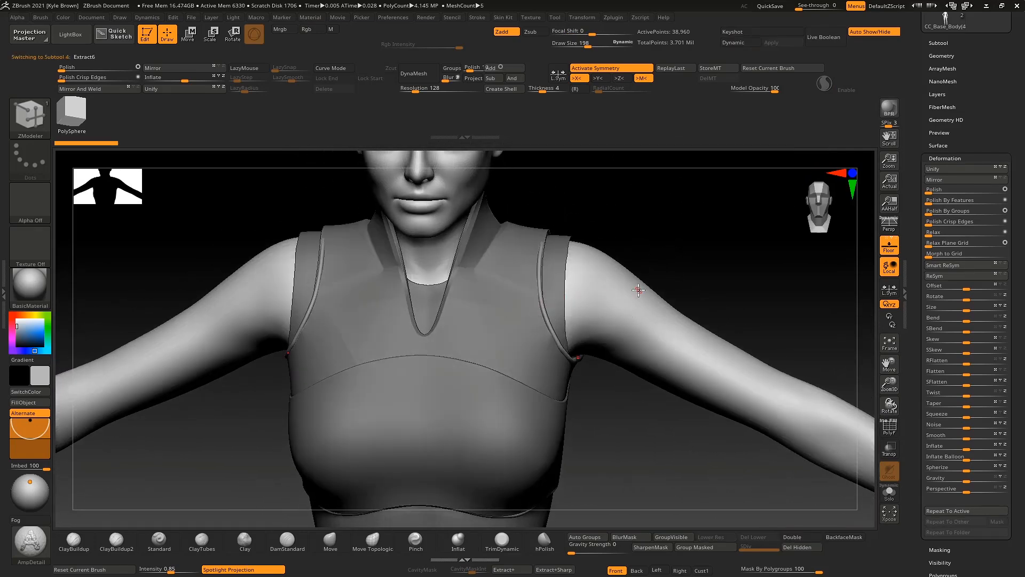
pyautogui.click(938, 43)
pyautogui.click(934, 373)
pyautogui.click(966, 398)
pyautogui.moveTo(689, 204); pyautogui.dragTo(686, 275, button='right')
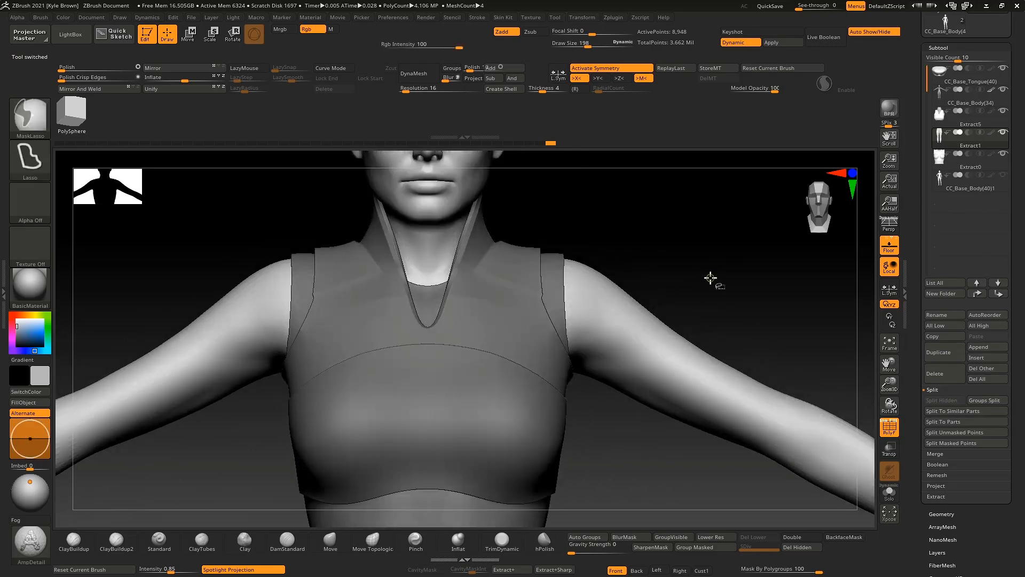
pyautogui.moveTo(709, 280); pyautogui.dragTo(613, 247, button='right')
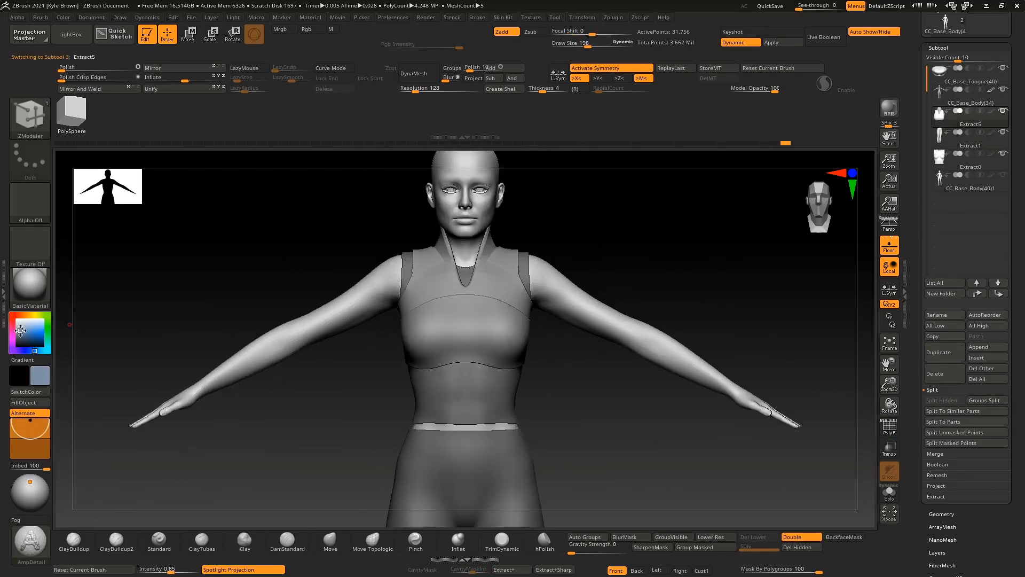
# Step: Apply BasicMaterial and a blue-grey color to the chest piece
pyautogui.click(30, 288)
pyautogui.click(126, 385)
pyautogui.click(30, 287)
pyautogui.click(87, 297)
pyautogui.moveTo(272, 258); pyautogui.dragTo(460, 240, button='right')
# Step: Isolate the chest piece's edge polygroups and generate curves along their borders with Frame Mesh
pyautogui.keyDown('alt'); pyautogui.moveTo(599, 215); pyautogui.dragTo(579, 289); pyautogui.keyUp('alt')
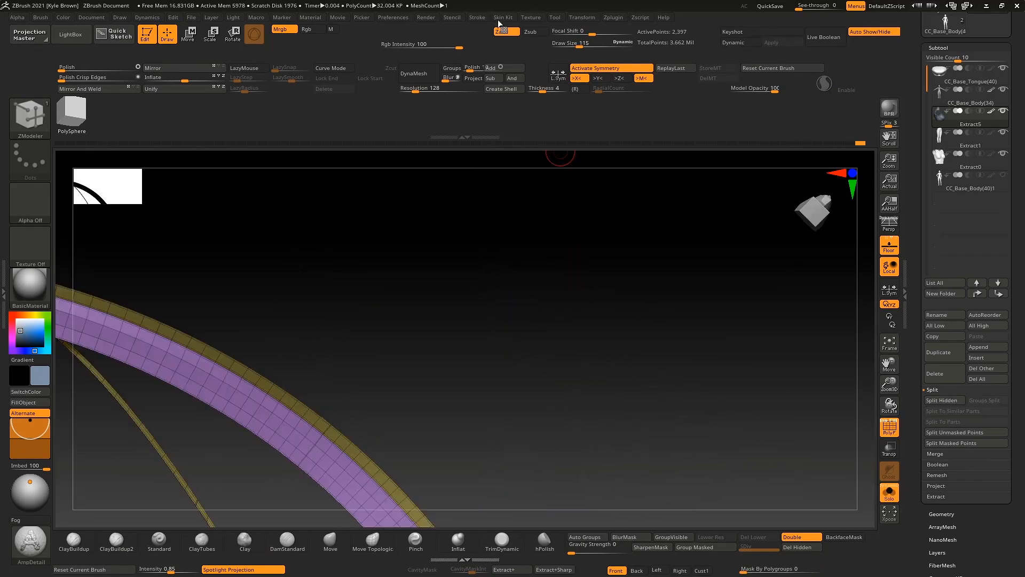
pyautogui.click(477, 17)
pyautogui.click(537, 305)
pyautogui.click(506, 303)
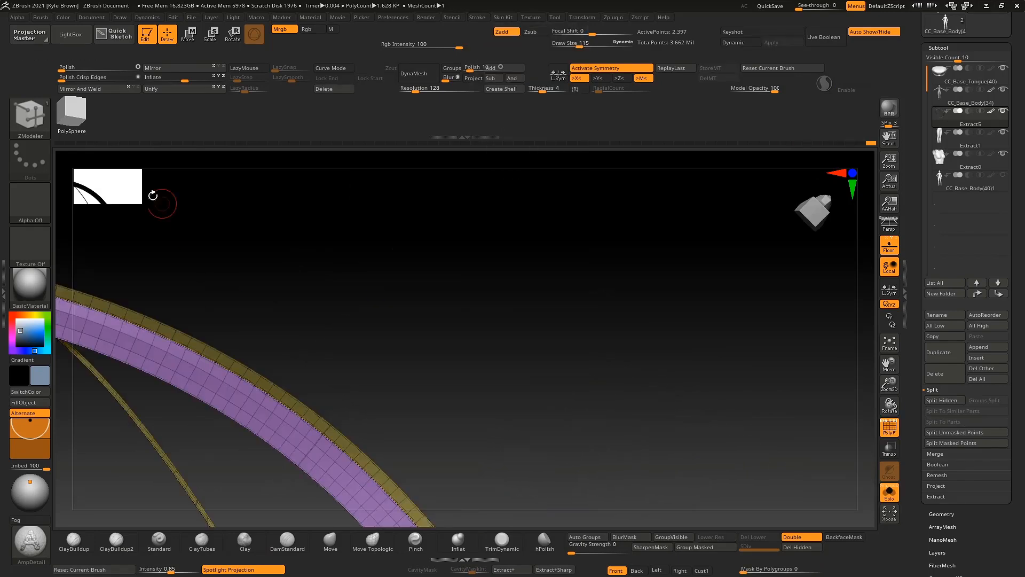
# Step: Switch to the CurveTube brush and create tube trims along the chest piece's collar and lower hem curves
pyautogui.click(30, 117)
pyautogui.click(172, 237)
pyautogui.click(289, 418)
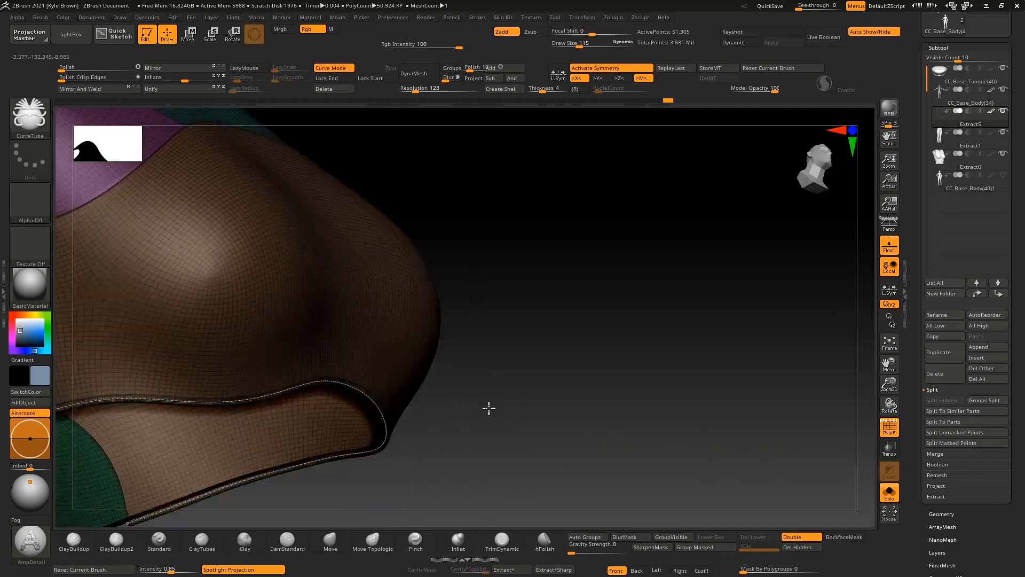
pyautogui.press('space')
pyautogui.click(338, 415)
pyautogui.moveTo(470, 347); pyautogui.dragTo(680, 310, button='right')
pyautogui.hotkey('shift', 'f')
pyautogui.keyDown('ctrl'); pyautogui.moveTo(537, 292); pyautogui.dragTo(617, 326, button='right'); pyautogui.keyUp('ctrl')
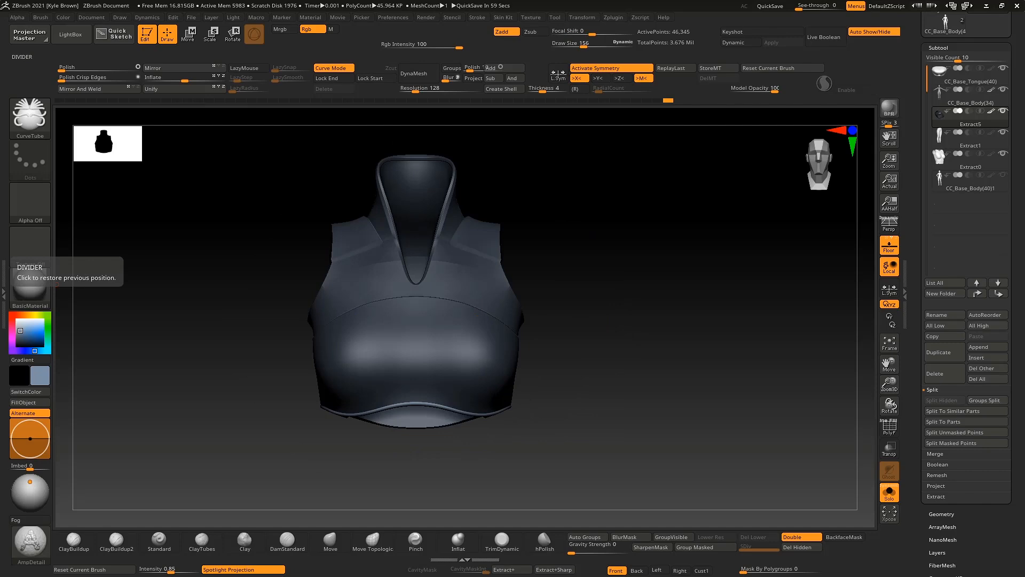
# Step: Add a tube trim around the chest piece's armholes
pyautogui.hotkey('shift', 'f')
pyautogui.moveTo(638, 301); pyautogui.dragTo(18, 462, button='right')
pyautogui.moveTo(749, 207); pyautogui.dragTo(412, 473, button='right')
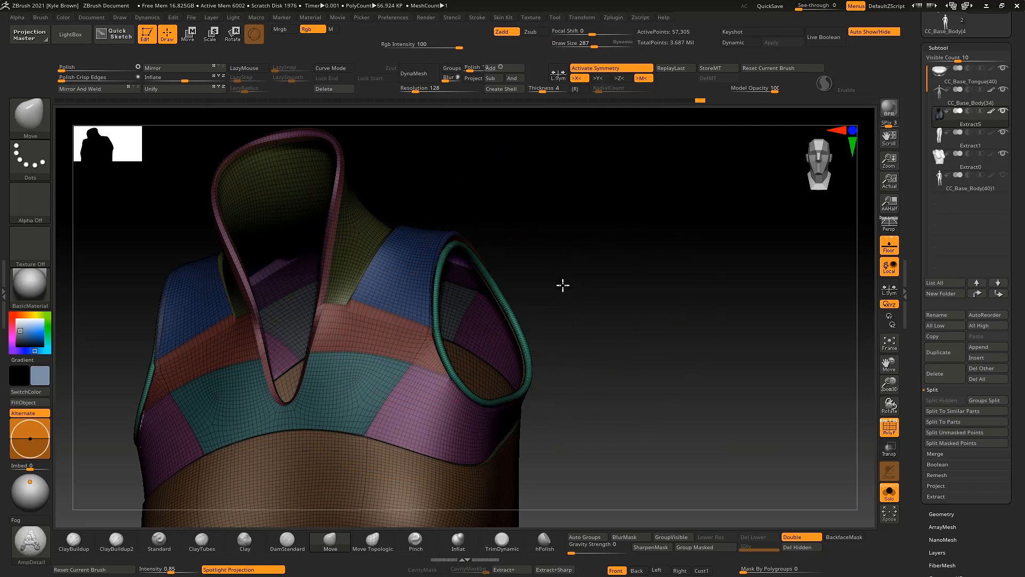
# Step: Set the Move brush draw size to 210 and refit the armhole trim against the chest piece
pyautogui.moveTo(562, 286)
pyautogui.mouseDown(button='right')
pyautogui.moveTo(535, 247)
pyautogui.moveTo(759, 255)
pyautogui.mouseUp(button='right')
pyautogui.press('space')
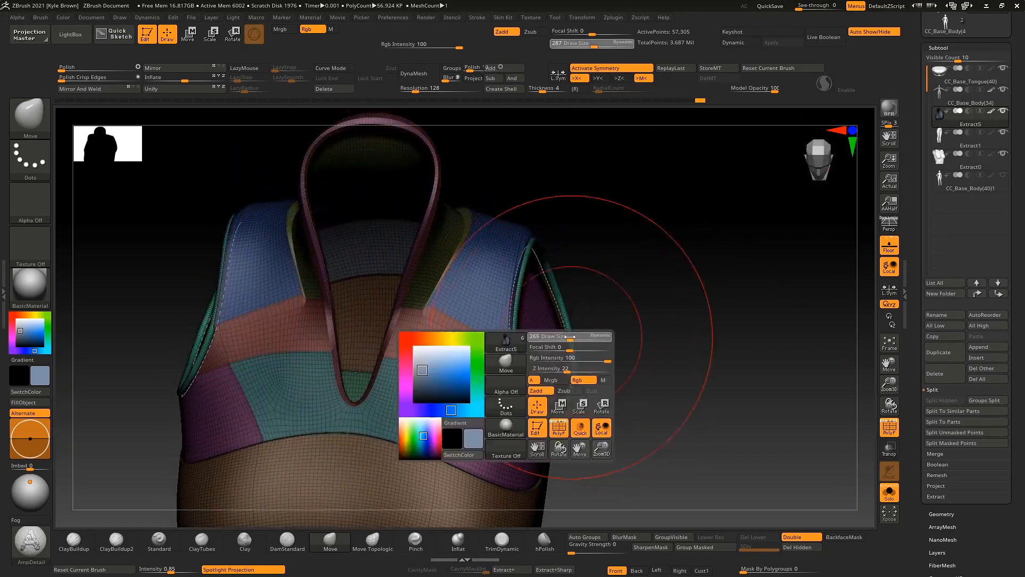
pyautogui.moveTo(572, 341); pyautogui.dragTo(564, 341)
pyautogui.hotkey('shift', 'f')
pyautogui.moveTo(670, 269)
pyautogui.mouseDown(button='right')
pyautogui.moveTo(599, 267)
pyautogui.moveTo(422, 374)
pyautogui.mouseUp(button='right')
pyautogui.moveTo(238, 260); pyautogui.dragTo(368, 299, button='right')
pyautogui.moveTo(407, 335); pyautogui.dragTo(643, 231, button='right')
pyautogui.moveTo(466, 244)
pyautogui.mouseDown(button='right')
pyautogui.moveTo(512, 278)
pyautogui.moveTo(488, 259)
pyautogui.moveTo(409, 430)
pyautogui.mouseUp(button='right')
pyautogui.keyDown('shift'); pyautogui.moveTo(603, 374); pyautogui.dragTo(573, 330, button='right'); pyautogui.keyUp('shift')
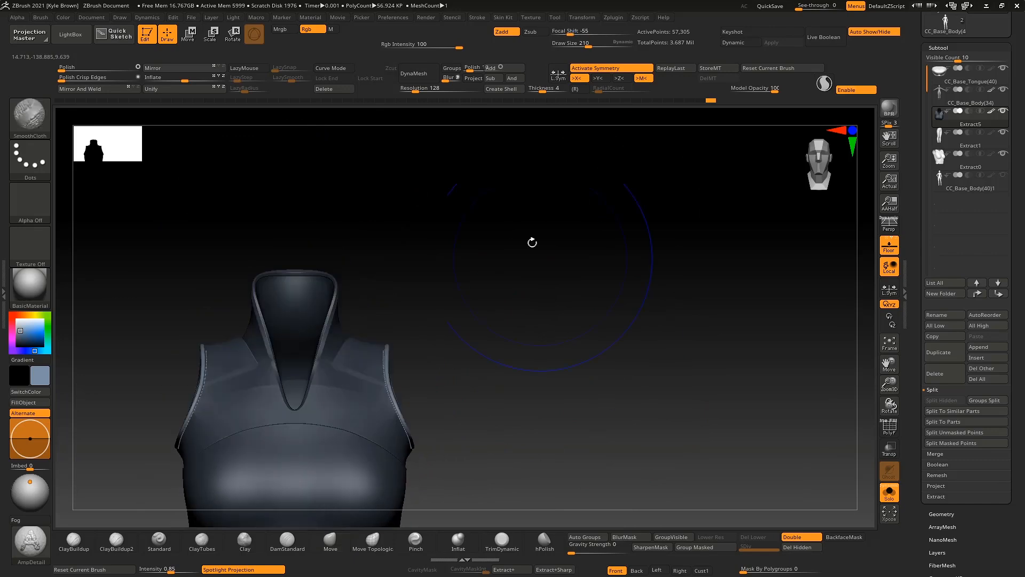
# Step: Delete the leftover curves from the chest piece, turn Solo off and review the outfit on the whole body
pyautogui.click(336, 94)
pyautogui.moveTo(552, 200); pyautogui.dragTo(612, 338, button='right')
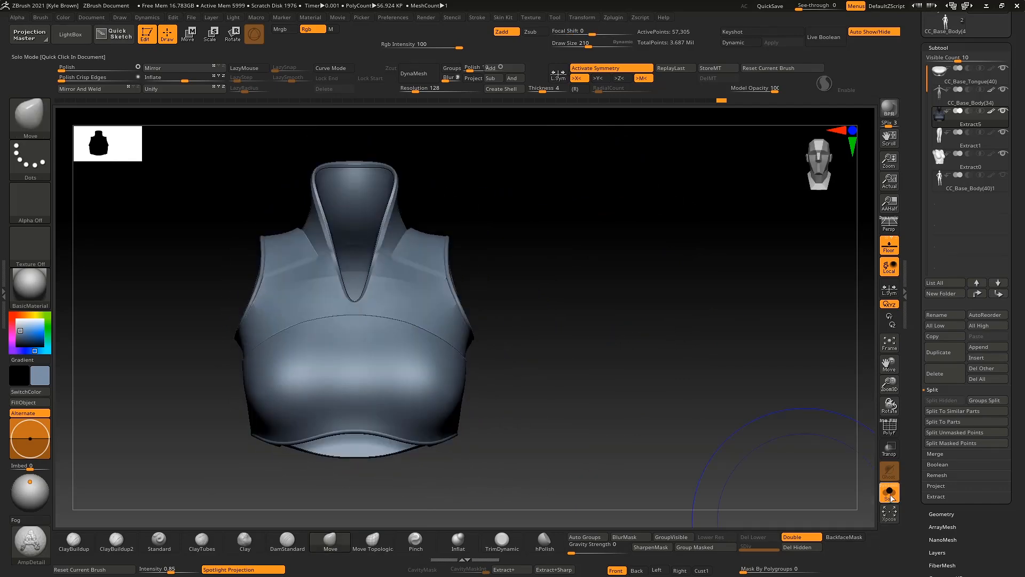
pyautogui.click(889, 494)
pyautogui.moveTo(524, 197)
pyautogui.mouseDown(button='right')
pyautogui.moveTo(571, 270)
pyautogui.moveTo(524, 256)
pyautogui.moveTo(526, 195)
pyautogui.mouseUp(button='right')
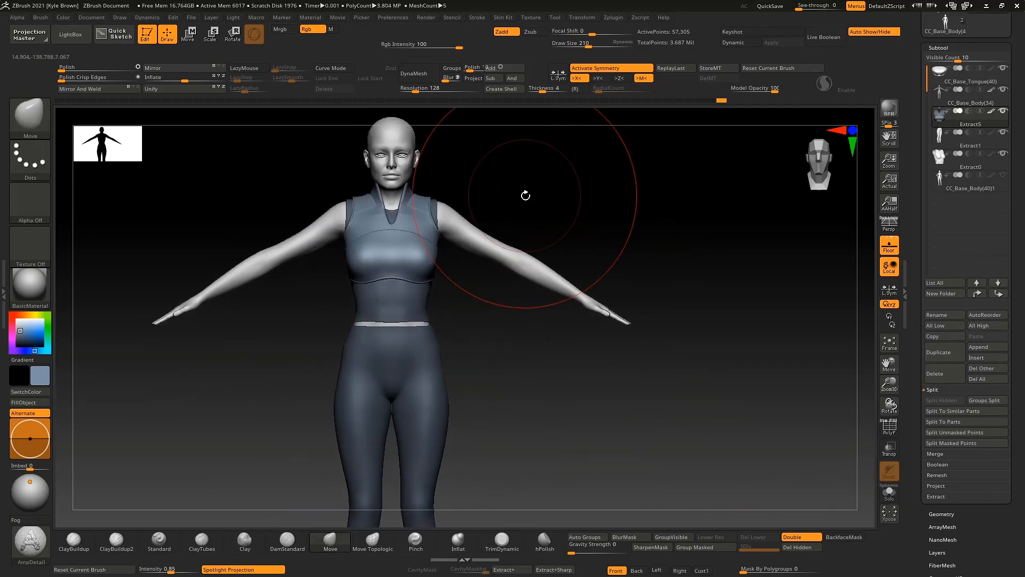
pyautogui.moveTo(488, 362); pyautogui.dragTo(506, 377, button='right')
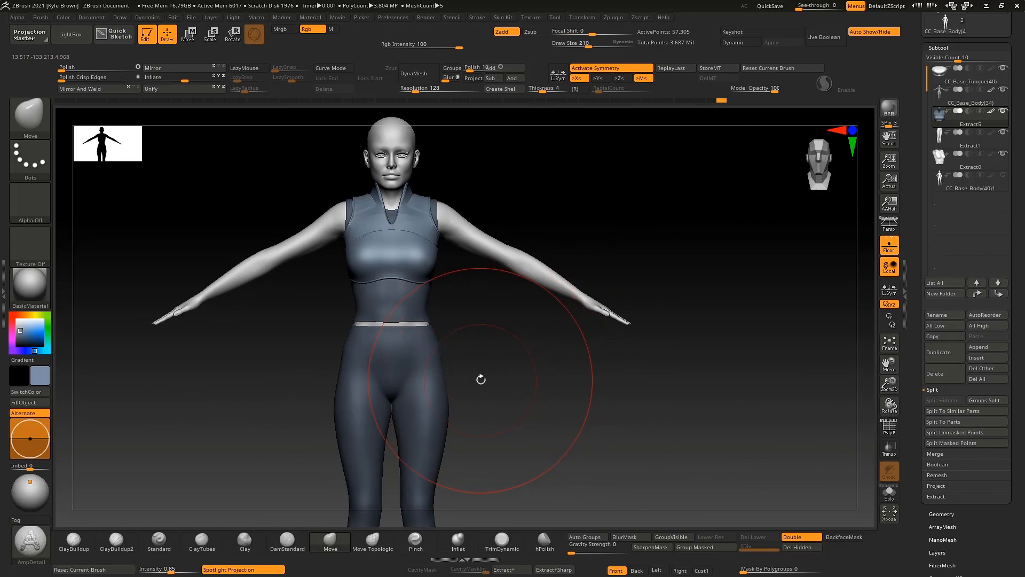
pyautogui.moveTo(481, 380); pyautogui.dragTo(447, 389, button='right')
pyautogui.moveTo(594, 336); pyautogui.dragTo(625, 230, button='right')
pyautogui.hotkey('shift', 'f')
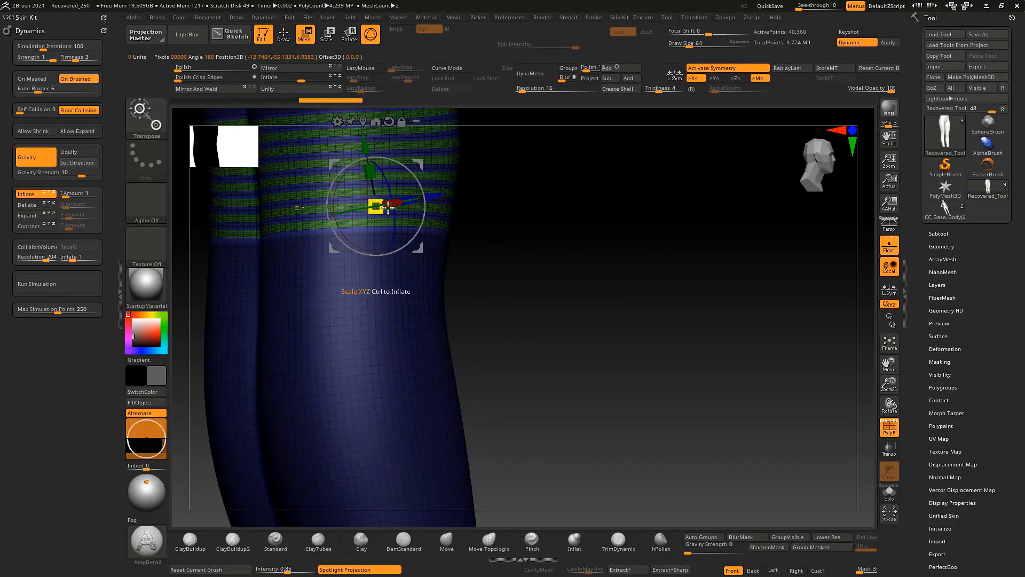
# Step: Set the dynamics Inflate amount to 0.426 and run the cloth simulation on the leggings' knee bands
pyautogui.press('q')
pyautogui.hotkey('shift', 'f')
pyautogui.moveTo(533, 219)
pyautogui.keyDown('ctrl'); pyautogui.mouseDown(button='right')
pyautogui.moveTo(522, 201)
pyautogui.moveTo(526, 245)
pyautogui.moveTo(502, 251)
pyautogui.mouseUp(button='right'); pyautogui.keyUp('ctrl')
pyautogui.moveTo(388, 348); pyautogui.dragTo(405, 328, button='right')
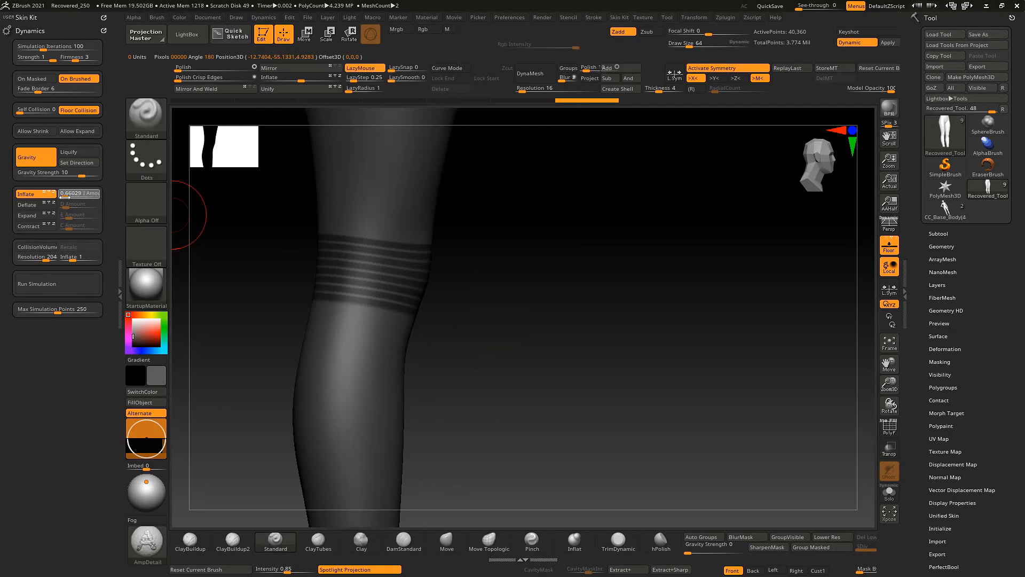
pyautogui.moveTo(491, 330); pyautogui.dragTo(572, 288, button='right')
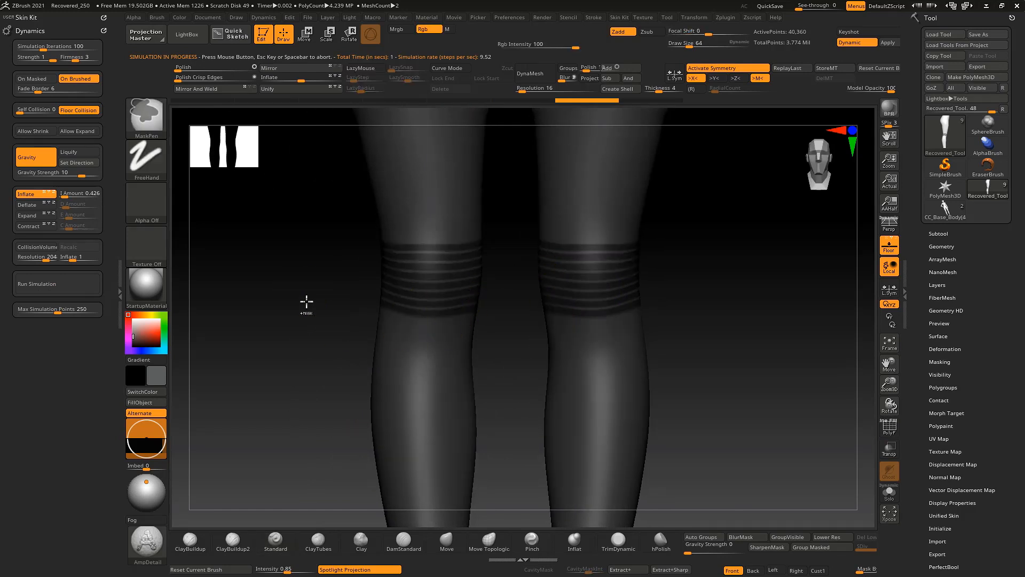
# Step: Test the knee-band cloth simulation with an Inflate amount of 3.755, and undo it
pyautogui.moveTo(295, 295); pyautogui.dragTo(420, 289, button='right')
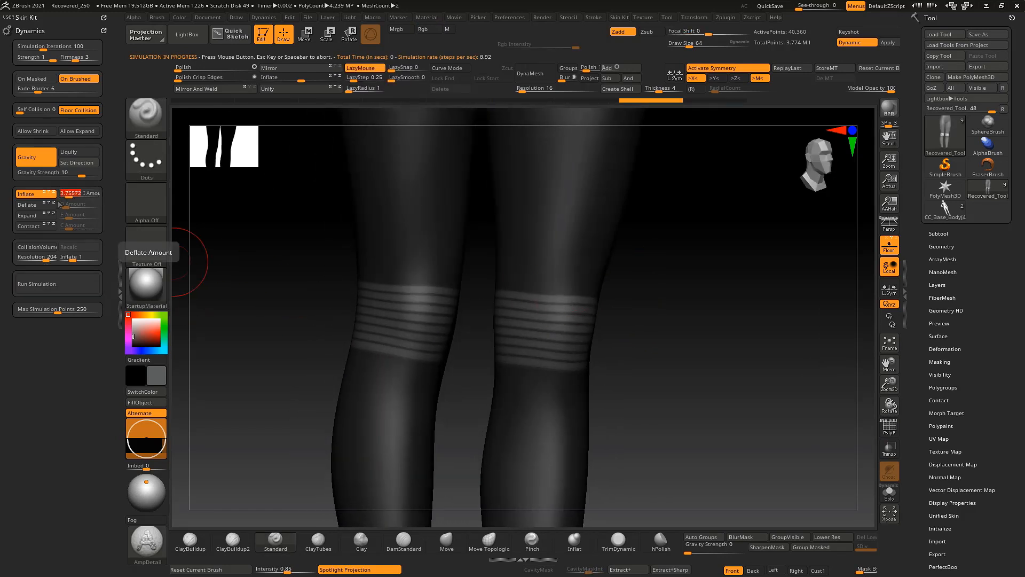
pyautogui.click(46, 284)
pyautogui.hotkey('ctrl', 'z')
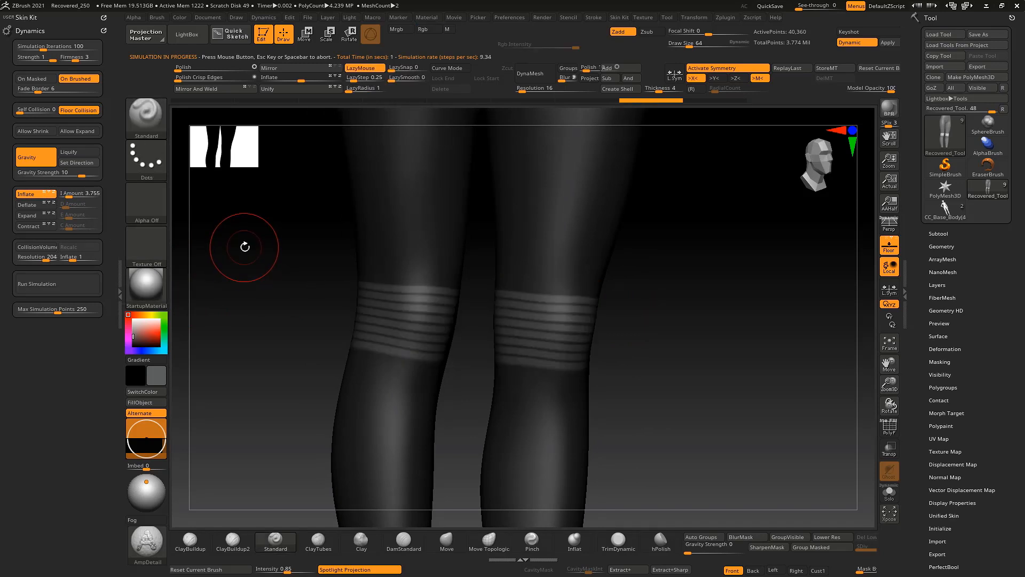
pyautogui.keyDown('ctrl'); pyautogui.click(245, 248); pyautogui.keyUp('ctrl')
pyautogui.click(89, 281)
pyautogui.keyDown('ctrl'); pyautogui.moveTo(280, 252); pyautogui.dragTo(226, 309, button='right'); pyautogui.keyUp('ctrl')
pyautogui.hotkey('ctrl', 'z')
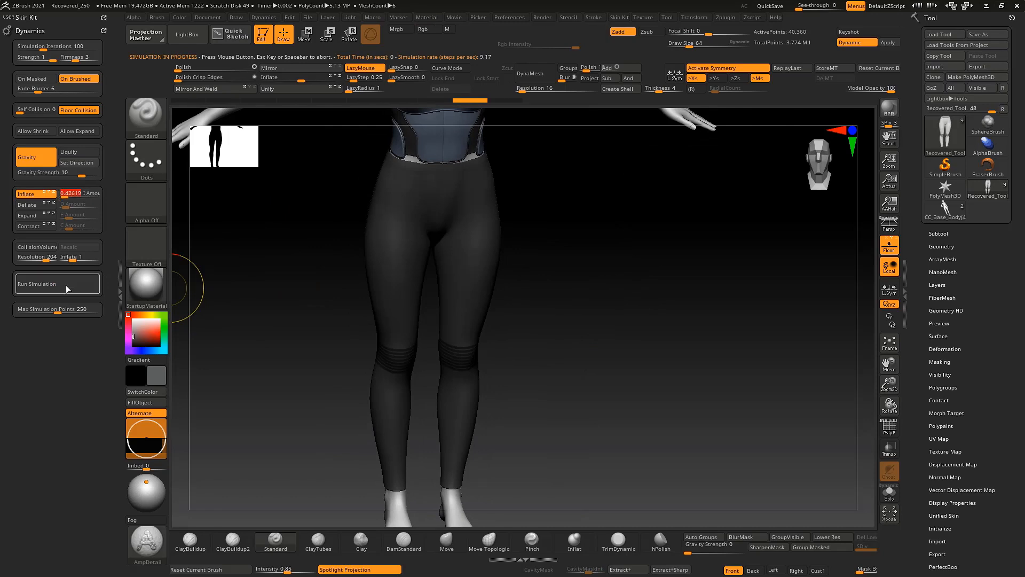
# Step: Set the color to black and fill the unmasked knee bands of the leggings
pyautogui.moveTo(281, 311)
pyautogui.mouseDown(button='right')
pyautogui.moveTo(291, 268)
pyautogui.moveTo(600, 329)
pyautogui.moveTo(566, 225)
pyautogui.moveTo(638, 242)
pyautogui.moveTo(608, 288)
pyautogui.moveTo(581, 263)
pyautogui.moveTo(258, 322)
pyautogui.moveTo(305, 263)
pyautogui.mouseUp(button='right')
pyautogui.moveTo(133, 337); pyautogui.dragTo(133, 343)
pyautogui.click(140, 402)
# Step: Set the Inflate amount to 0.244 and run the cloth simulation on the knee bands
pyautogui.moveTo(198, 305)
pyautogui.mouseDown(button='right')
pyautogui.moveTo(263, 277)
pyautogui.moveTo(474, 262)
pyautogui.moveTo(440, 338)
pyautogui.moveTo(261, 329)
pyautogui.moveTo(276, 264)
pyautogui.moveTo(274, 298)
pyautogui.mouseUp(button='right')
pyautogui.hotkey('shift', 'f')
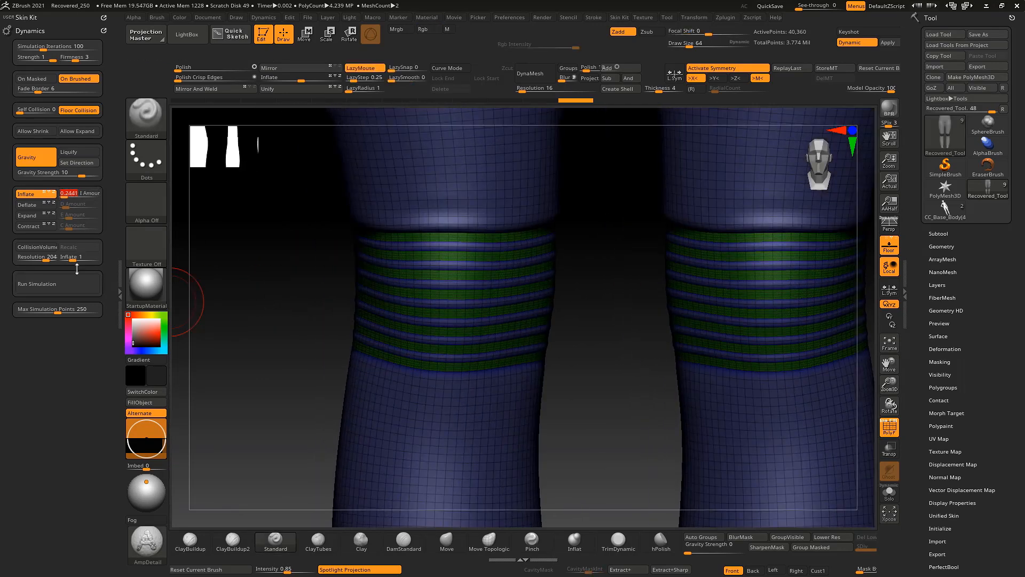
pyautogui.hotkey('shift', 'f')
pyautogui.moveTo(233, 286); pyautogui.dragTo(359, 316, button='right')
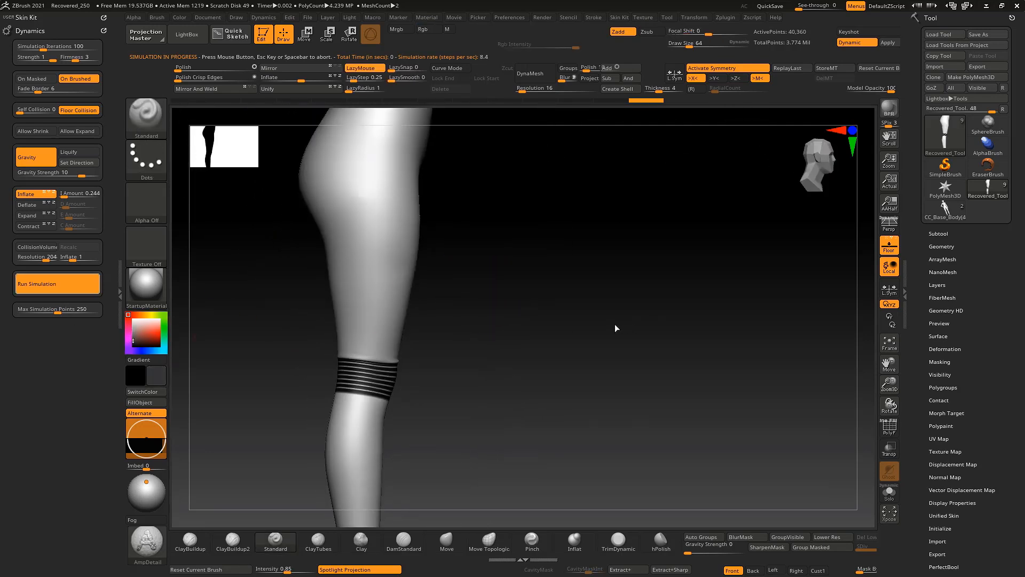
# Step: Fill the whole leggings with black and run the cloth simulation again around the knees
pyautogui.click(145, 407)
pyautogui.moveTo(481, 321); pyautogui.dragTo(602, 311, button='right')
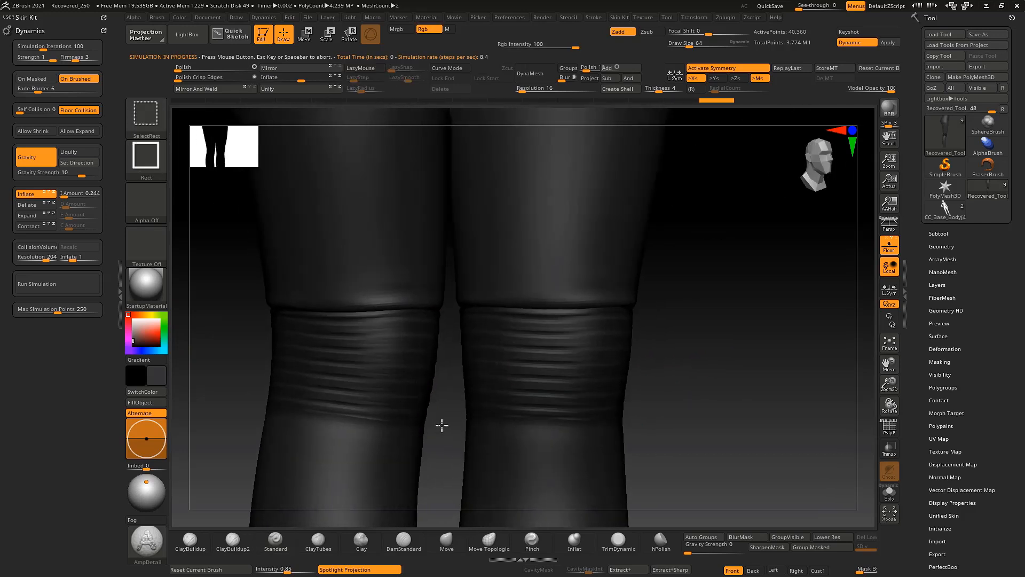
pyautogui.press('ctrl')
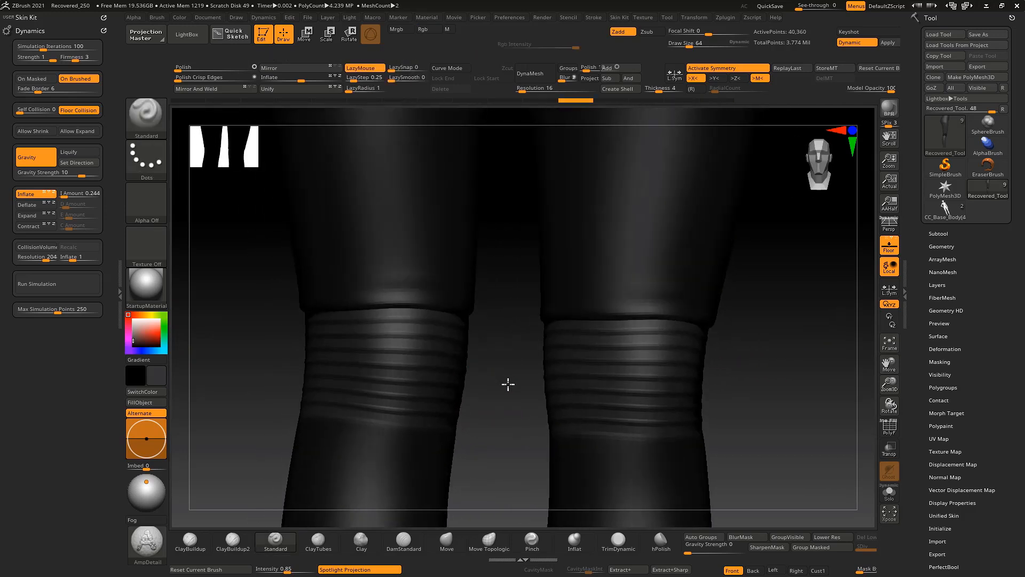
pyautogui.moveTo(508, 385); pyautogui.dragTo(219, 361)
pyautogui.click(70, 293)
# Step: Invert and blur the mask around the knee bands
pyautogui.moveTo(710, 312)
pyautogui.mouseDown()
pyautogui.moveTo(551, 305)
pyautogui.moveTo(579, 333)
pyautogui.mouseUp()
pyautogui.keyDown('ctrl'); pyautogui.click(620, 343); pyautogui.keyUp('ctrl')
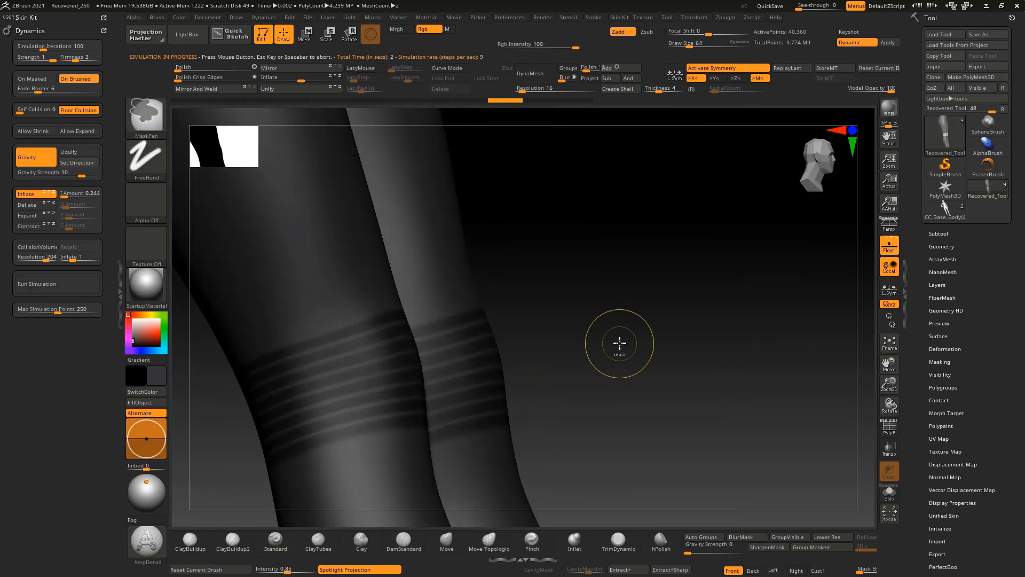
pyautogui.keyDown('ctrl'); pyautogui.click(620, 343); pyautogui.keyUp('ctrl')
pyautogui.keyDown('ctrl'); pyautogui.click(356, 466); pyautogui.keyUp('ctrl')
pyautogui.moveTo(443, 406); pyautogui.dragTo(521, 308)
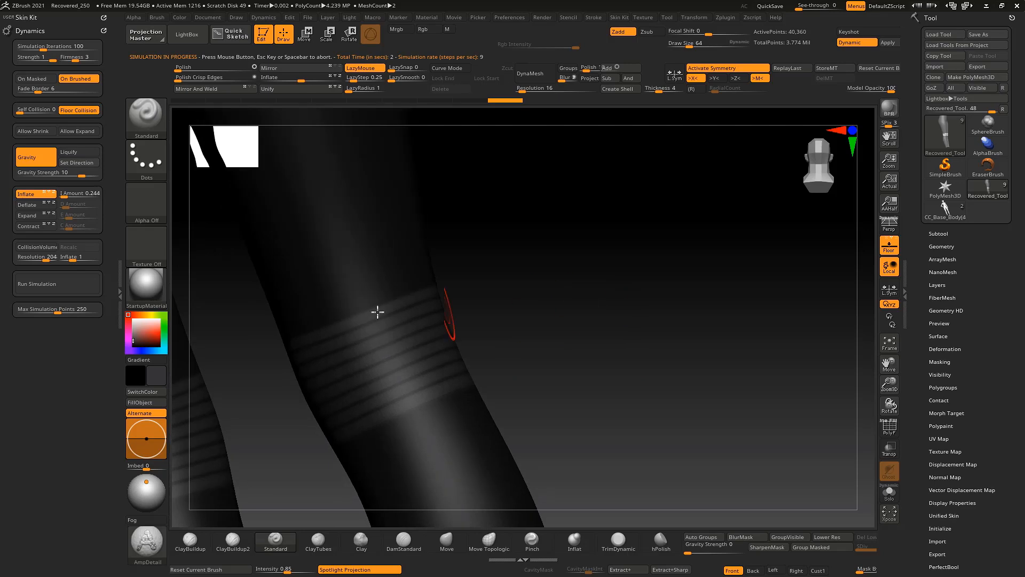
pyautogui.moveTo(552, 279); pyautogui.dragTo(266, 311, button='right')
# Step: Switch to the ClothHook brush, set its draw size to 65 and pull a fold just below the knee bands
pyautogui.click(146, 114)
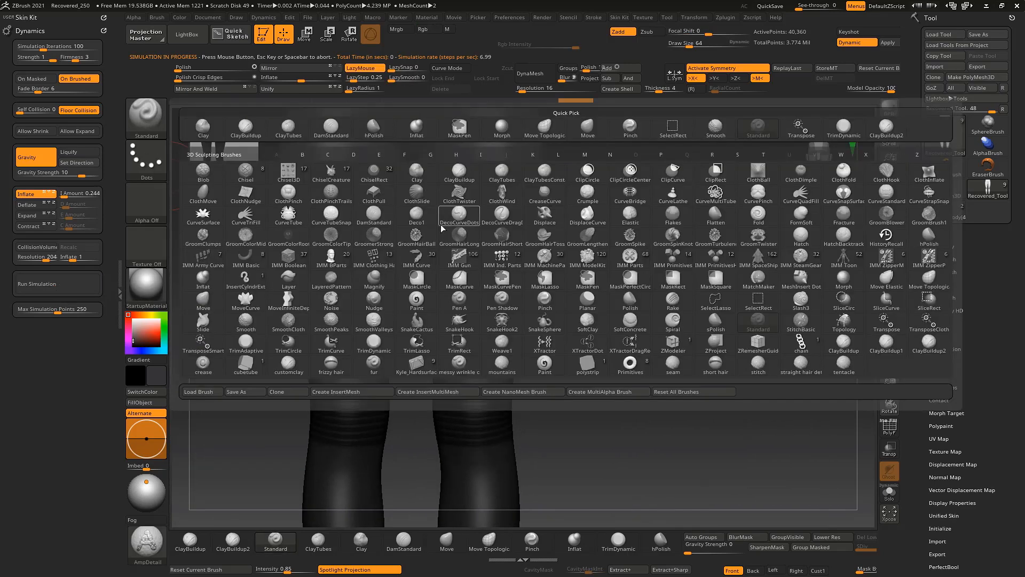
pyautogui.click(885, 172)
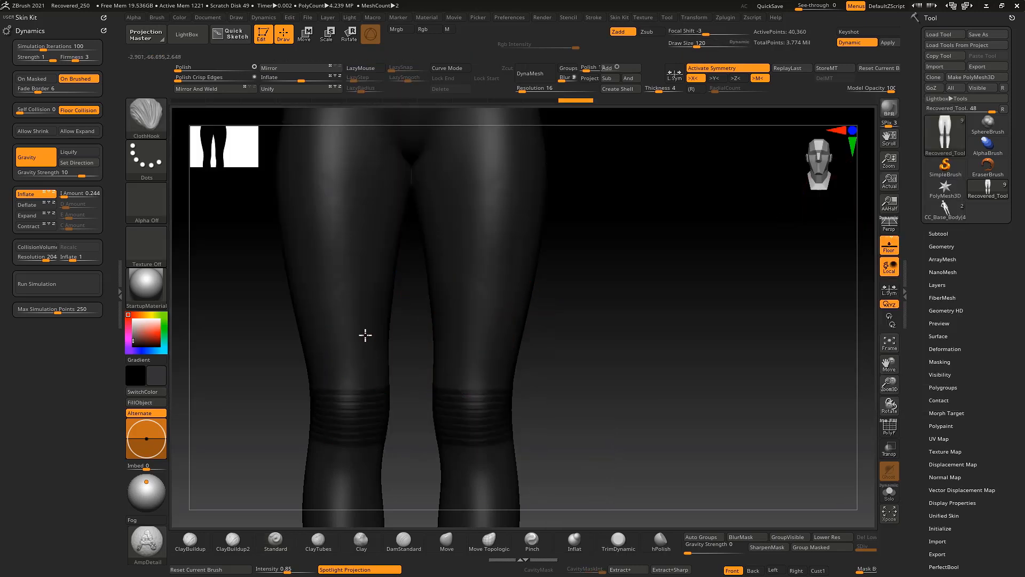
pyautogui.moveTo(284, 366)
pyautogui.keyDown('ctrl'); pyautogui.mouseDown(button='right')
pyautogui.moveTo(510, 381)
pyautogui.moveTo(324, 356)
pyautogui.mouseUp(button='right'); pyautogui.keyUp('ctrl')
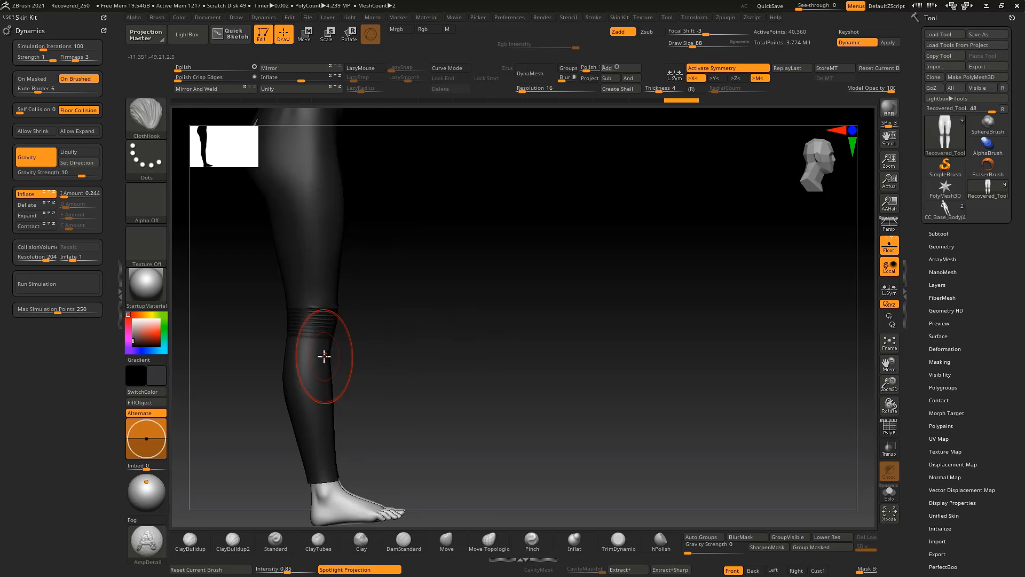
pyautogui.press('s')
pyautogui.moveTo(299, 347); pyautogui.dragTo(289, 343)
pyautogui.keyDown('shift'); pyautogui.moveTo(285, 337); pyautogui.dragTo(476, 345, button='right'); pyautogui.keyUp('shift')
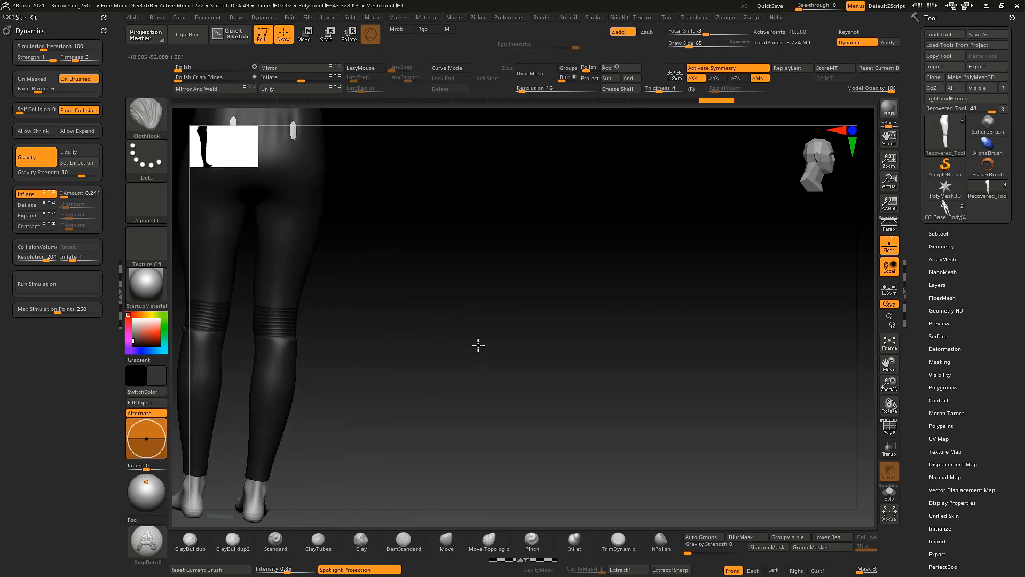
pyautogui.moveTo(273, 364); pyautogui.dragTo(367, 341, button='right')
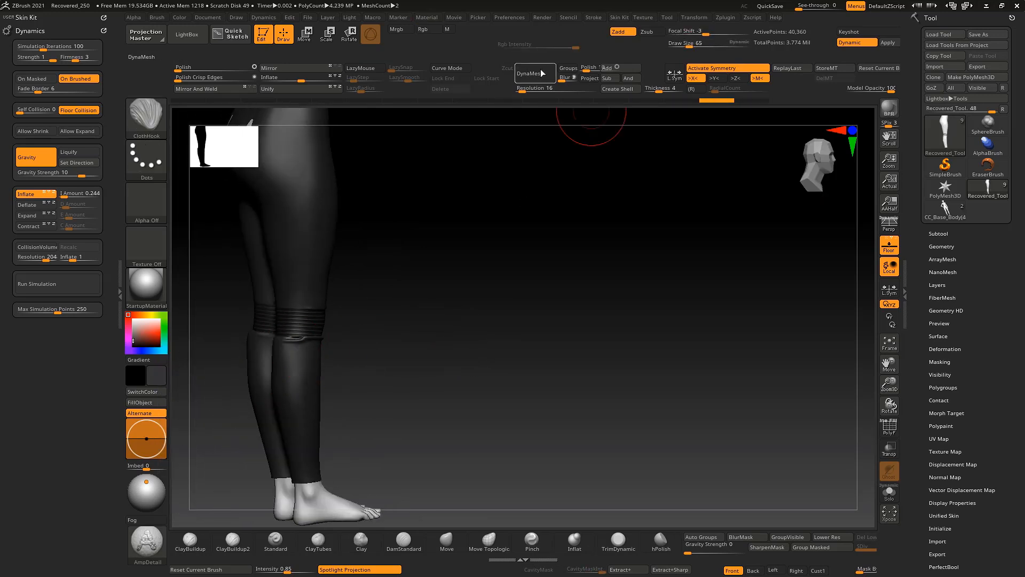
# Step: Set the ClothHook draw size to 43 and pull smaller folds into the backs of the knees
pyautogui.rightClick(399, 322)
pyautogui.moveTo(444, 299); pyautogui.dragTo(523, 335, button='right')
pyautogui.press('space')
pyautogui.moveTo(292, 348); pyautogui.dragTo(299, 339)
pyautogui.moveTo(347, 337)
pyautogui.mouseDown(button='right')
pyautogui.moveTo(408, 332)
pyautogui.moveTo(352, 331)
pyautogui.mouseUp(button='right')
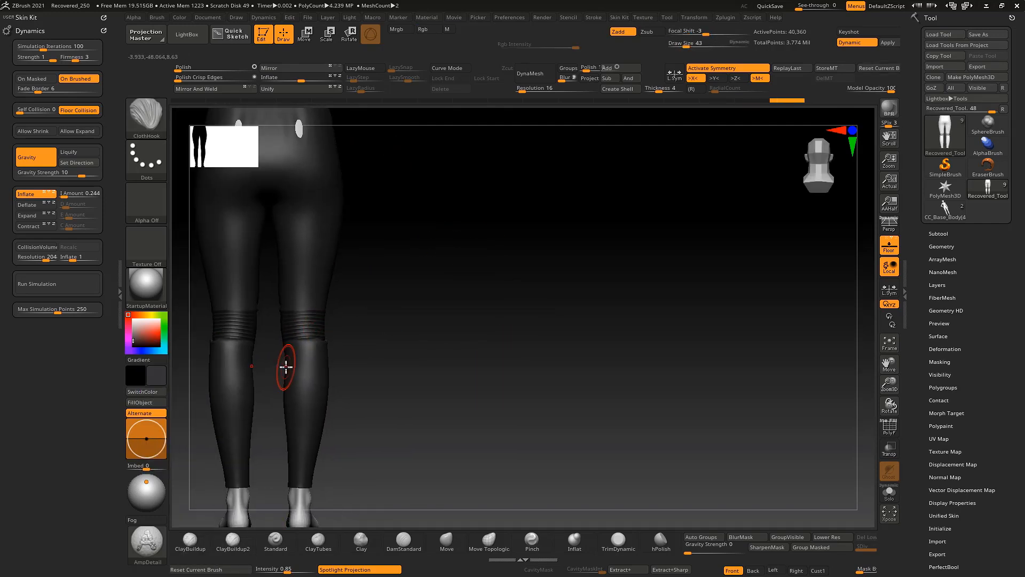
pyautogui.moveTo(311, 356); pyautogui.dragTo(315, 337)
pyautogui.moveTo(307, 303); pyautogui.dragTo(308, 297)
pyautogui.moveTo(353, 284); pyautogui.dragTo(419, 304, button='right')
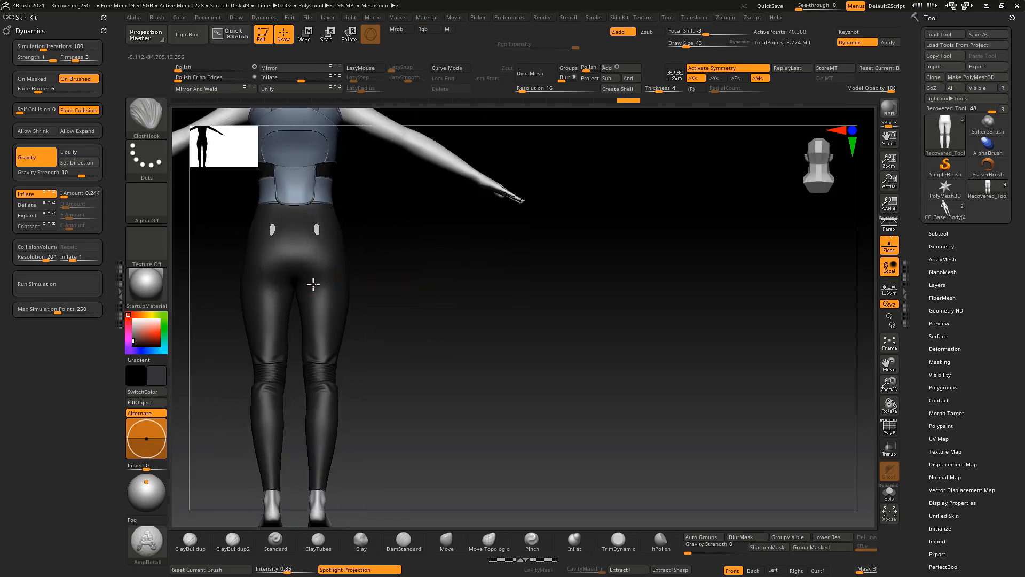
# Step: Undo the wrinkles at the front hips, set the draw size to 80 and pull cloth folds into the lower legs
pyautogui.moveTo(317, 285); pyautogui.dragTo(354, 259, button='right')
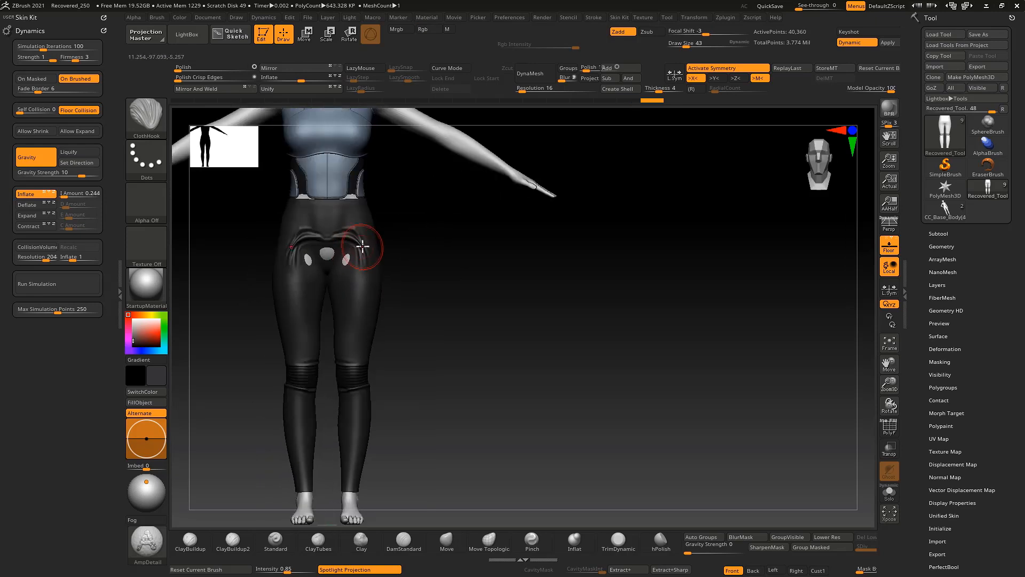
pyautogui.hotkey('ctrl', 'z')
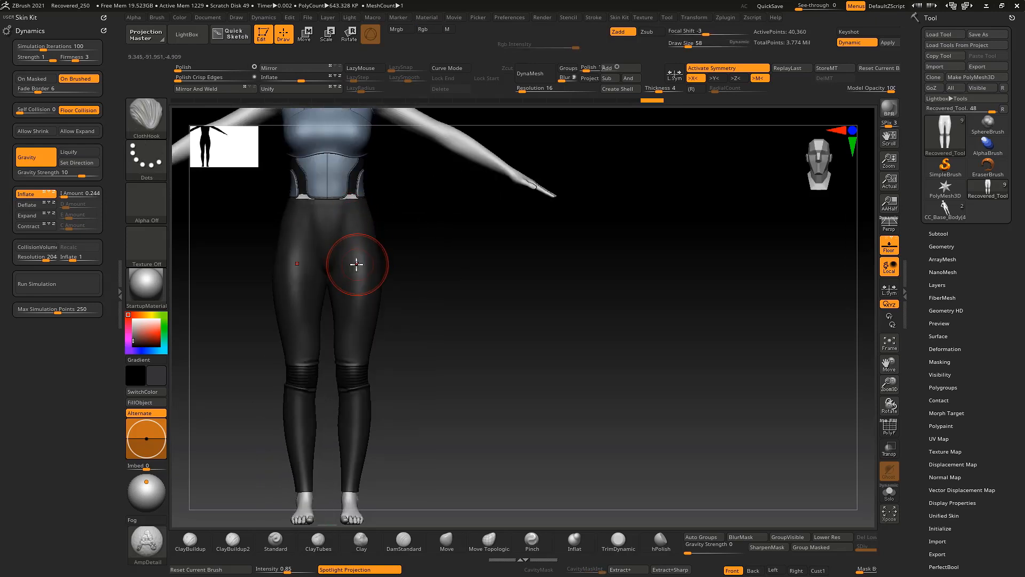
pyautogui.moveTo(370, 258)
pyautogui.mouseDown()
pyautogui.moveTo(362, 358)
pyautogui.moveTo(396, 274)
pyautogui.moveTo(421, 309)
pyautogui.moveTo(347, 369)
pyautogui.mouseUp()
pyautogui.moveTo(396, 320)
pyautogui.mouseDown()
pyautogui.moveTo(363, 377)
pyautogui.moveTo(392, 336)
pyautogui.mouseUp()
pyautogui.keyDown('alt'); pyautogui.moveTo(411, 399); pyautogui.dragTo(399, 338); pyautogui.keyUp('alt')
pyautogui.moveTo(406, 421); pyautogui.dragTo(352, 410)
pyautogui.moveTo(359, 414); pyautogui.dragTo(359, 404)
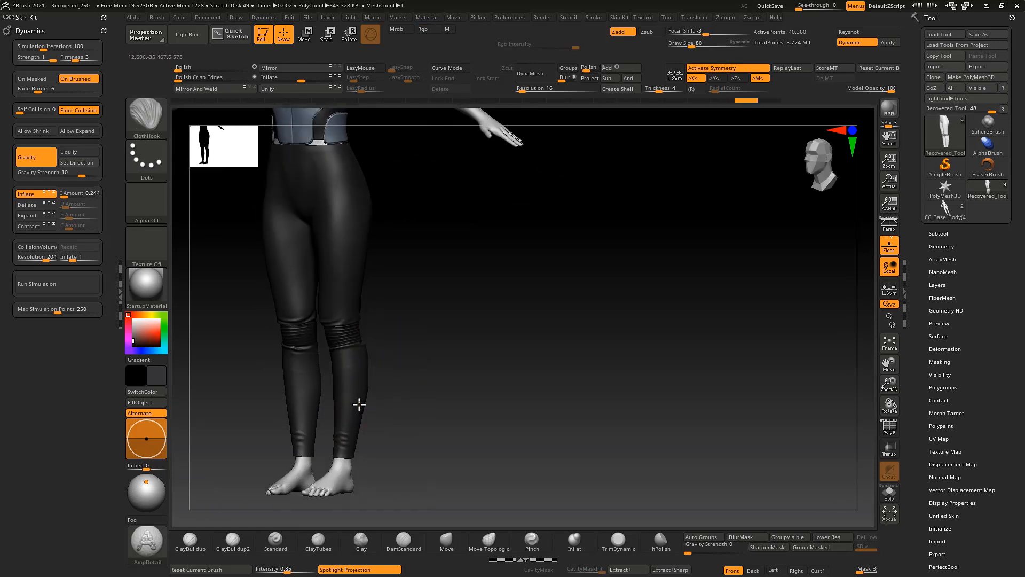
# Step: Pull more ClothHook folds into the lower legs, and with draw size 65 into the upper thighs and seat of the leggings
pyautogui.keyDown('shift'); pyautogui.moveTo(382, 366); pyautogui.dragTo(330, 414); pyautogui.keyUp('shift')
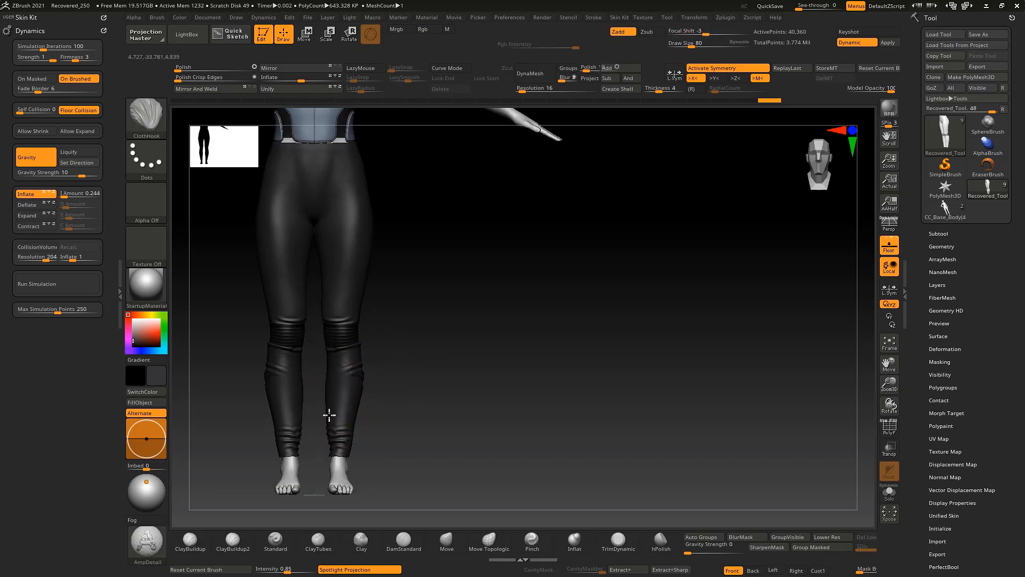
pyautogui.keyDown('alt'); pyautogui.moveTo(372, 382); pyautogui.dragTo(349, 337); pyautogui.keyUp('alt')
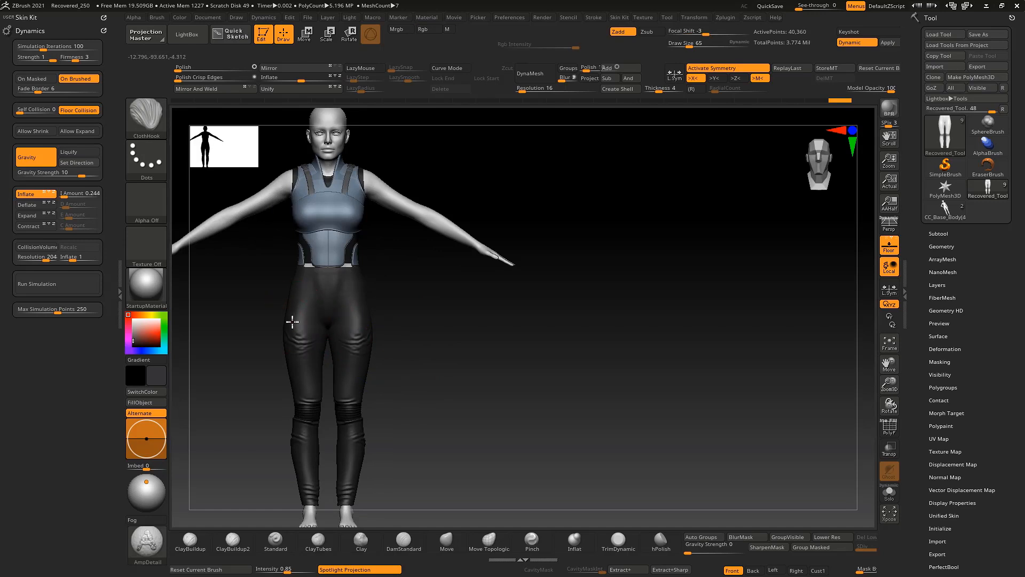
pyautogui.moveTo(377, 294); pyautogui.dragTo(443, 291)
pyautogui.moveTo(326, 302)
pyautogui.mouseDown()
pyautogui.moveTo(366, 304)
pyautogui.moveTo(245, 315)
pyautogui.mouseUp()
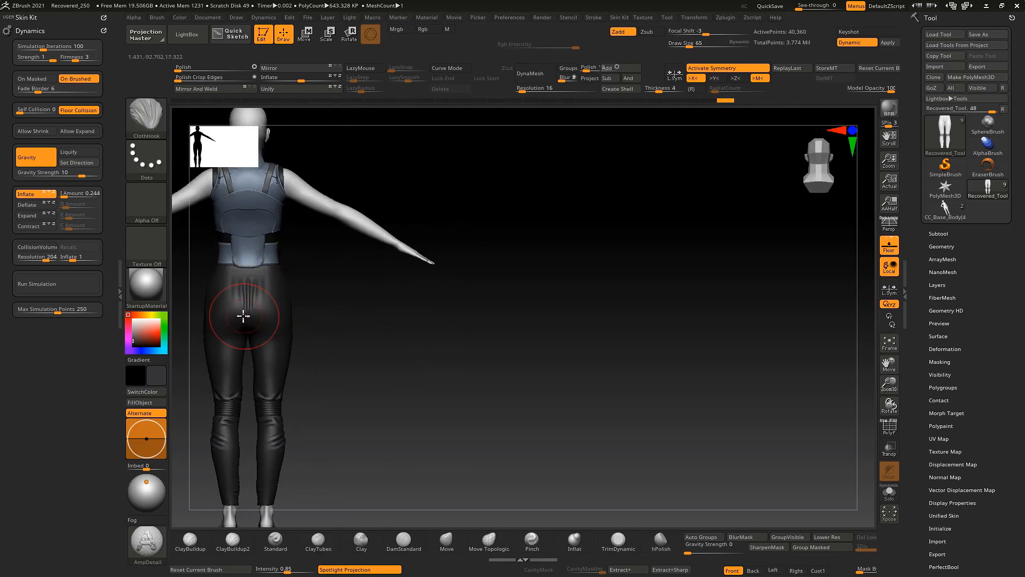
# Step: Switch to the ClothNudge brush and try pushing the cloth just below the seat
pyautogui.keyDown('alt'); pyautogui.moveTo(295, 250); pyautogui.dragTo(304, 261); pyautogui.keyUp('alt')
pyautogui.press('b')
pyautogui.click(289, 240)
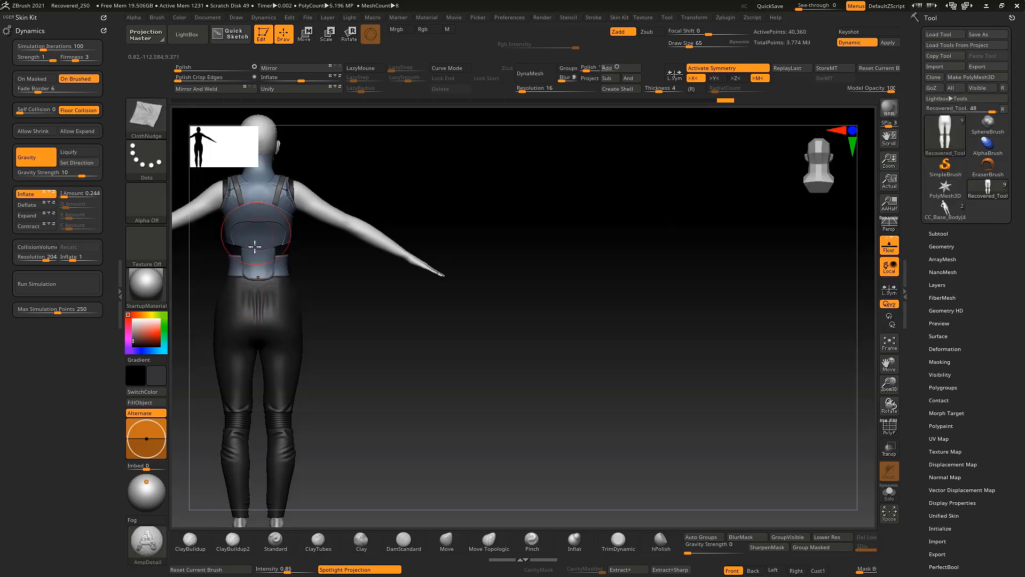
pyautogui.hotkey('ctrl', 'z')
pyautogui.moveTo(275, 329)
pyautogui.mouseDown()
pyautogui.moveTo(261, 290)
pyautogui.moveTo(281, 356)
pyautogui.mouseUp()
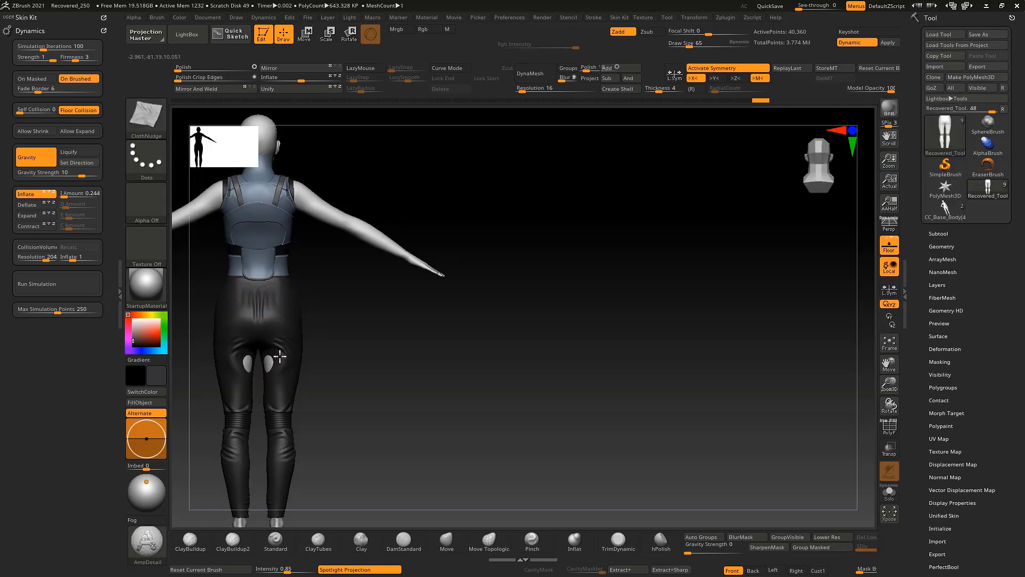
pyautogui.moveTo(320, 312); pyautogui.dragTo(293, 318)
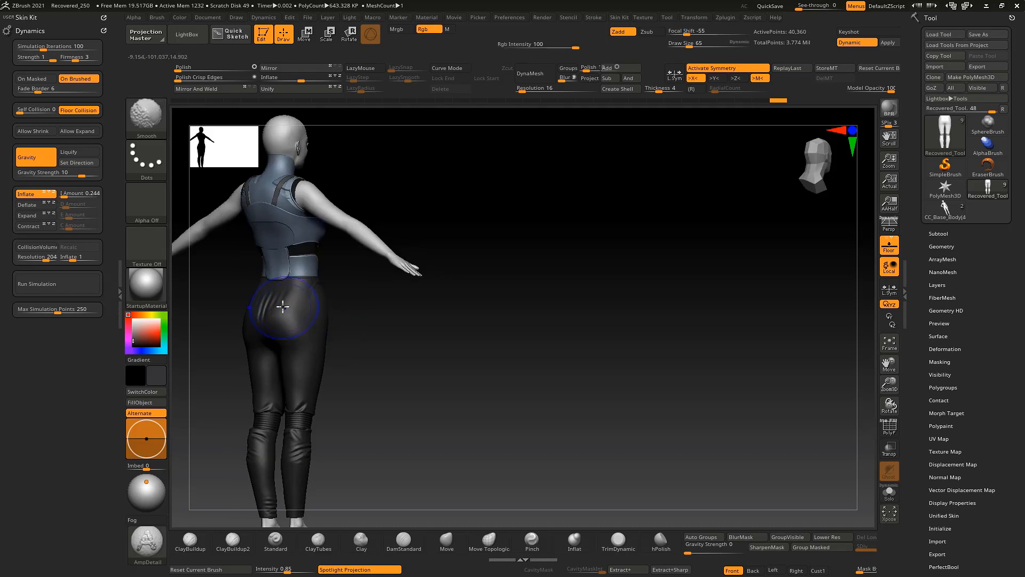
# Step: Undo the last strokes at the seat and nudge folds across the front waist and crotch with draw sizes 97 and 73
pyautogui.moveTo(317, 332)
pyautogui.keyDown('shift'); pyautogui.mouseDown(button='right')
pyautogui.moveTo(320, 412)
pyautogui.moveTo(321, 394)
pyautogui.moveTo(385, 401)
pyautogui.moveTo(425, 309)
pyautogui.moveTo(425, 342)
pyautogui.moveTo(406, 334)
pyautogui.mouseUp(button='right'); pyautogui.keyUp('shift')
pyautogui.hotkey('ctrl', 'z')
pyautogui.hotkey('ctrl', 'z')
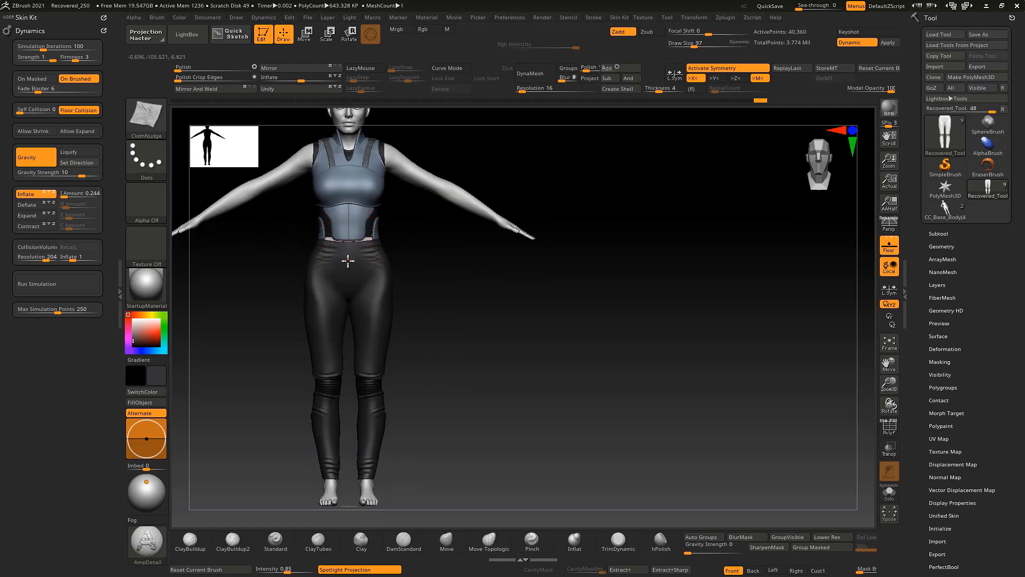
pyautogui.keyDown('shift'); pyautogui.moveTo(357, 281); pyautogui.dragTo(401, 253); pyautogui.keyUp('shift')
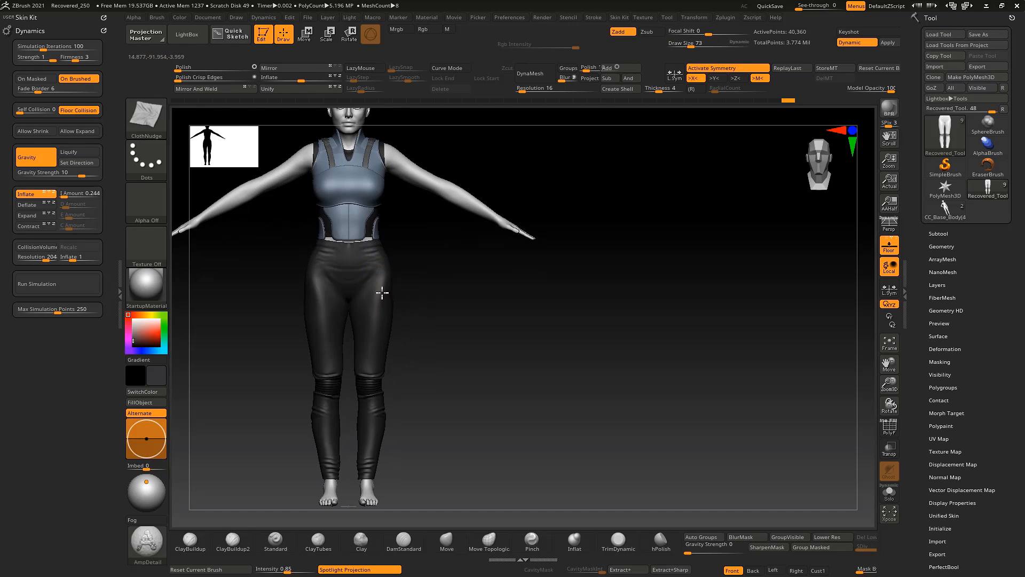
pyautogui.moveTo(408, 289); pyautogui.dragTo(447, 303)
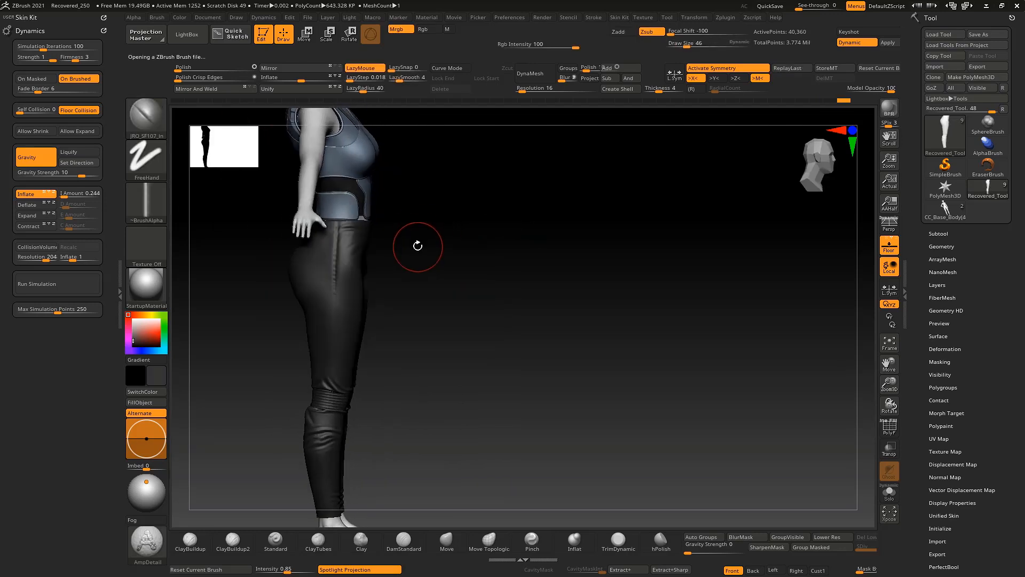
# Step: Try to carve a seam into the side of the hip with the JRO_SF107_in brush at draw size 40
pyautogui.press('space')
pyautogui.moveTo(352, 235); pyautogui.dragTo(321, 235)
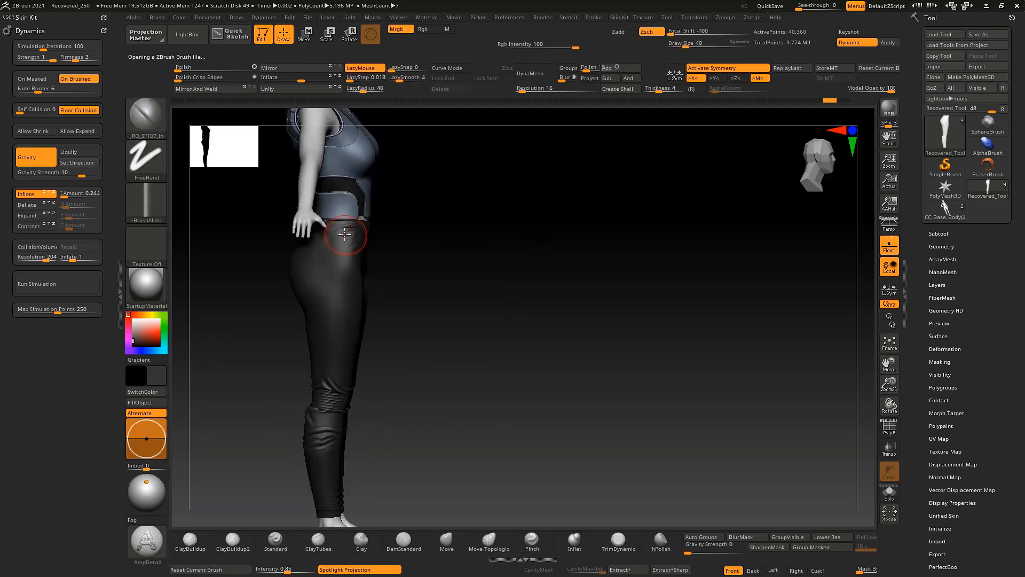
pyautogui.moveTo(458, 280); pyautogui.dragTo(387, 308)
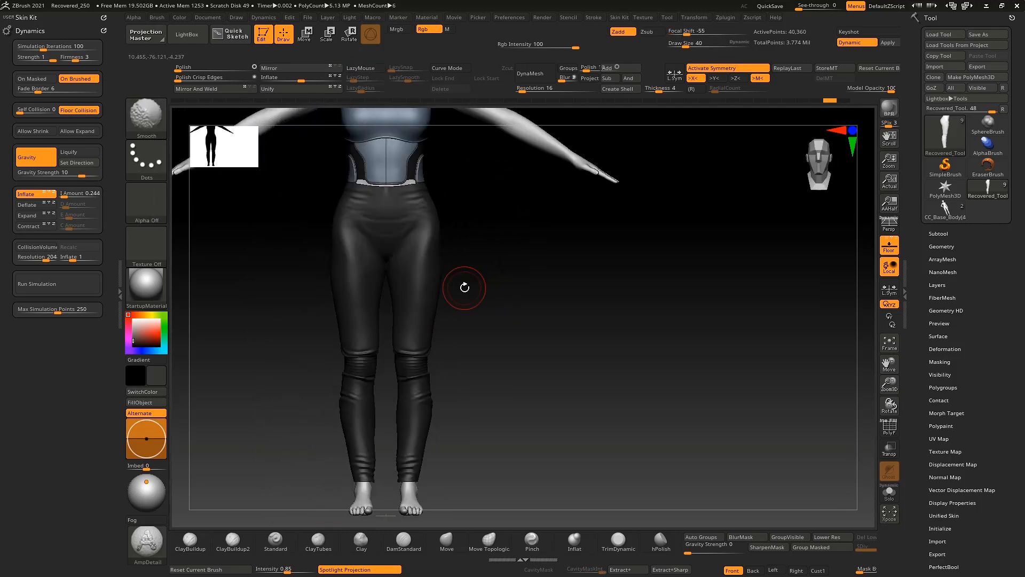
pyautogui.moveTo(442, 291); pyautogui.dragTo(431, 309)
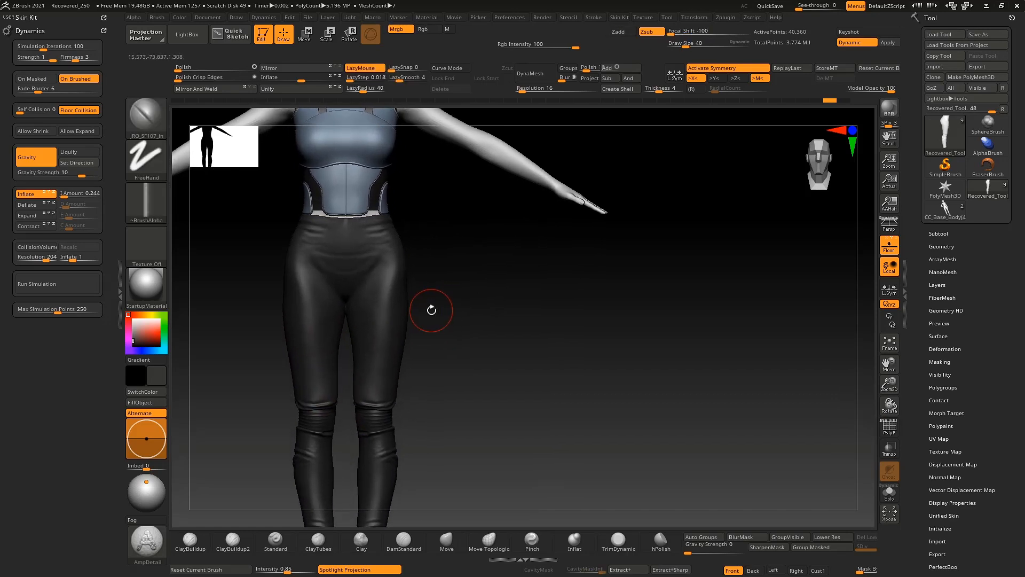
# Step: Slice the leggings with a SliceCurve from the inner thigh up to the outer hip, and apply Mirror And Weld
pyautogui.press('ctrl')
pyautogui.keyDown('ctrl'); pyautogui.keyDown('shift'); pyautogui.click(154, 109); pyautogui.keyUp('shift'); pyautogui.keyUp('ctrl')
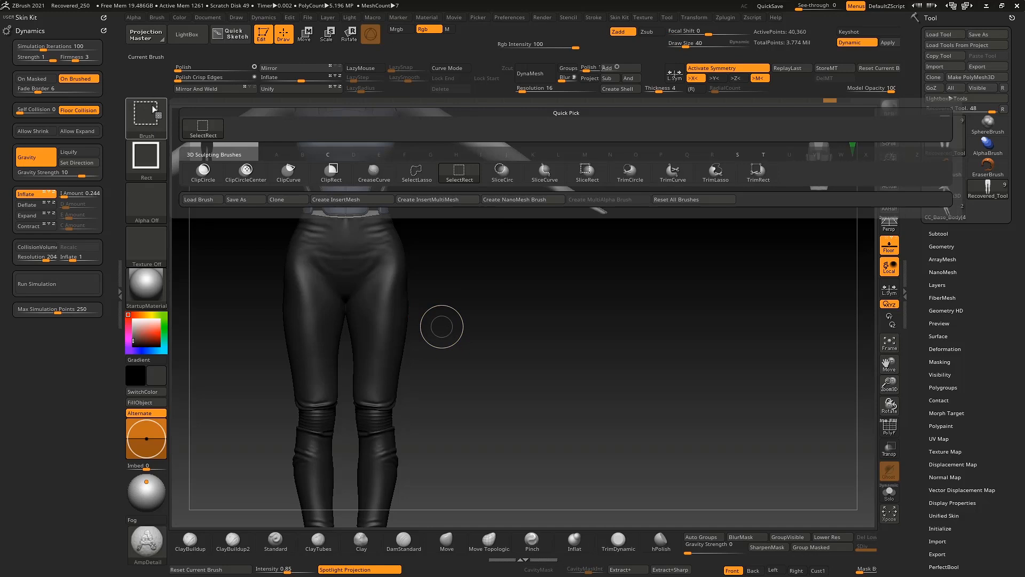
pyautogui.click(545, 172)
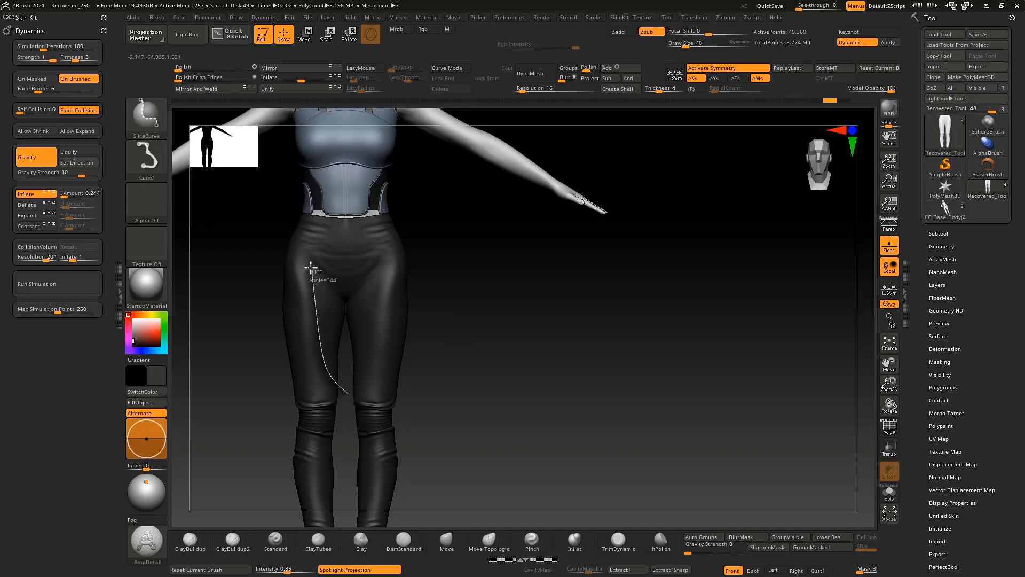
pyautogui.keyDown('ctrl'); pyautogui.keyDown('shift'); pyautogui.moveTo(273, 243); pyautogui.dragTo(273, 240); pyautogui.keyUp('shift'); pyautogui.keyUp('ctrl')
pyautogui.hotkey('shift', 'f')
pyautogui.moveTo(457, 363)
pyautogui.mouseDown()
pyautogui.moveTo(471, 338)
pyautogui.moveTo(449, 327)
pyautogui.mouseUp()
pyautogui.click(210, 89)
pyautogui.keyDown('ctrl'); pyautogui.moveTo(475, 374); pyautogui.dragTo(454, 326, button='right'); pyautogui.keyUp('ctrl')
pyautogui.moveTo(453, 326)
pyautogui.keyDown('ctrl'); pyautogui.mouseDown(button='right')
pyautogui.moveTo(490, 373)
pyautogui.moveTo(454, 319)
pyautogui.moveTo(453, 284)
pyautogui.mouseUp(button='right'); pyautogui.keyUp('ctrl')
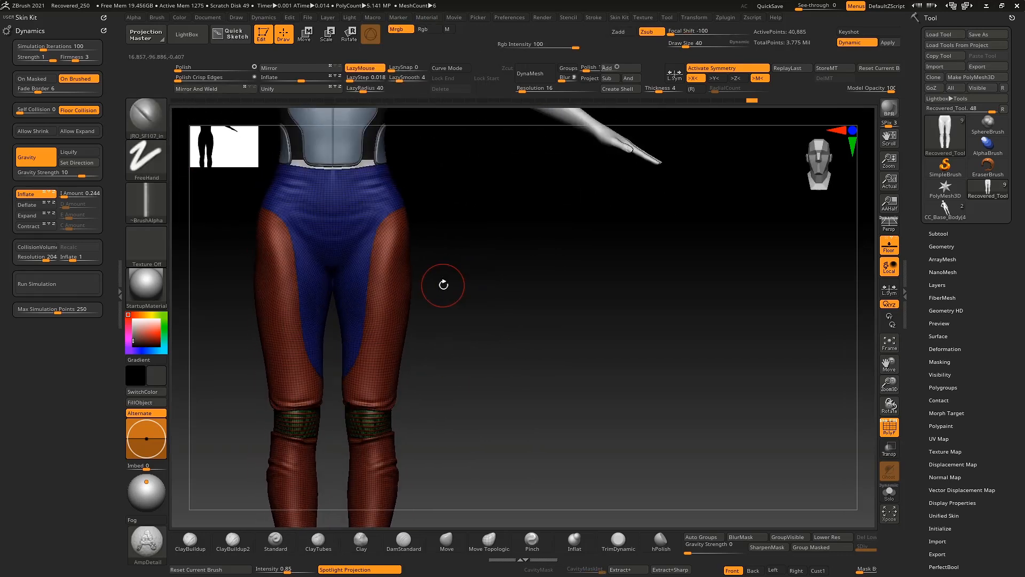
# Step: Isolate the waist and inner-thigh polygroup and slice it diagonally from the crotch to the hip with SliceCurve
pyautogui.hotkey('shift', 'f')
pyautogui.keyDown('ctrl'); pyautogui.moveTo(482, 373); pyautogui.dragTo(457, 347, button='right'); pyautogui.keyUp('ctrl')
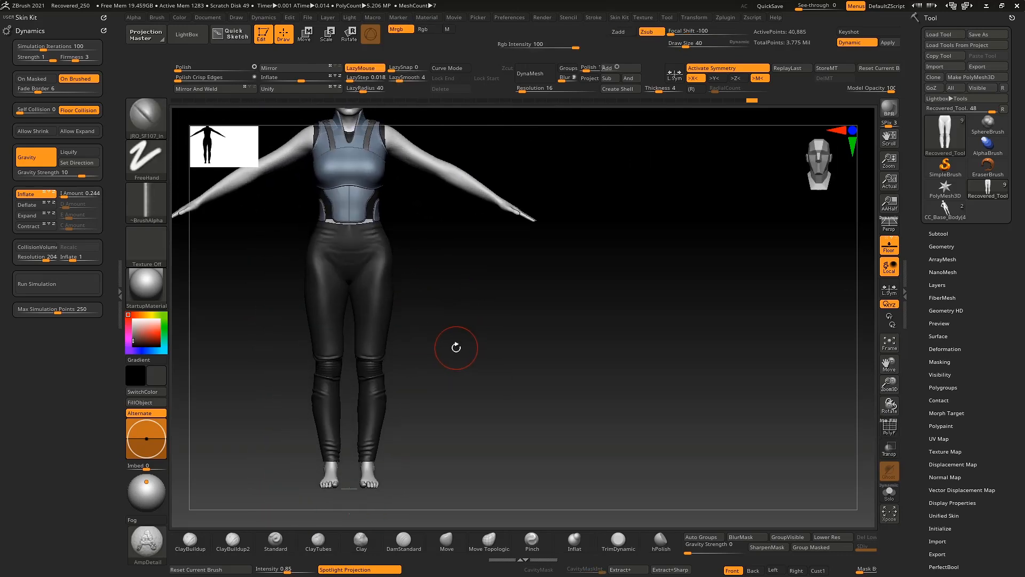
pyautogui.keyDown('ctrl'); pyautogui.moveTo(437, 311); pyautogui.dragTo(458, 364, button='right'); pyautogui.keyUp('ctrl')
pyautogui.hotkey('shift', 'f')
pyautogui.keyDown('ctrl'); pyautogui.keyDown('shift'); pyautogui.click(359, 355); pyautogui.keyUp('shift'); pyautogui.keyUp('ctrl')
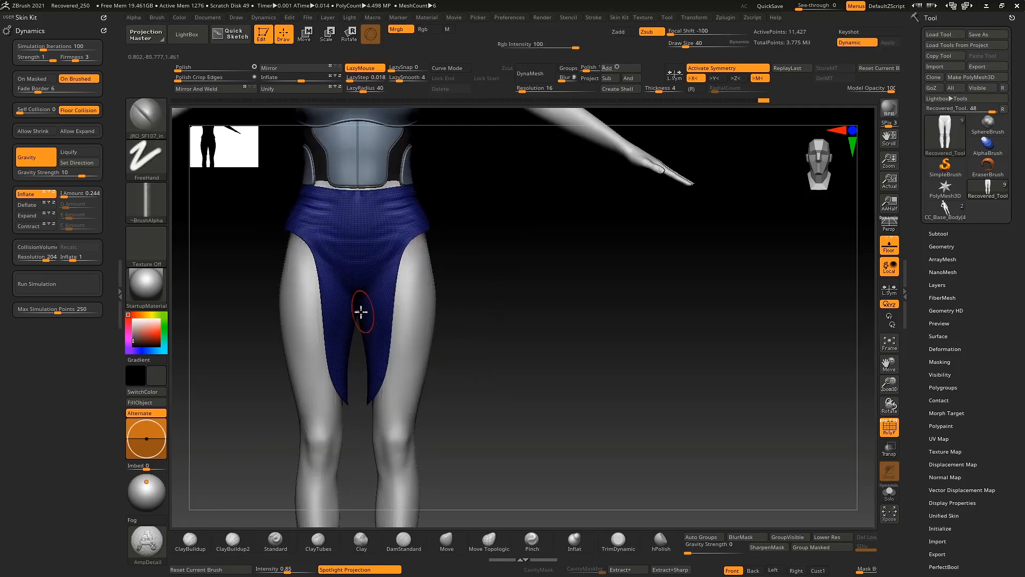
pyautogui.moveTo(358, 327)
pyautogui.keyDown('ctrl'); pyautogui.keyDown('shift'); pyautogui.mouseDown()
pyautogui.moveTo(271, 234)
pyautogui.moveTo(238, 229)
pyautogui.mouseUp(); pyautogui.keyUp('shift'); pyautogui.keyUp('ctrl')
pyautogui.moveTo(320, 228)
pyautogui.mouseDown(button='right')
pyautogui.moveTo(552, 245)
pyautogui.moveTo(466, 237)
pyautogui.moveTo(478, 226)
pyautogui.moveTo(592, 210)
pyautogui.moveTo(479, 273)
pyautogui.mouseUp(button='right')
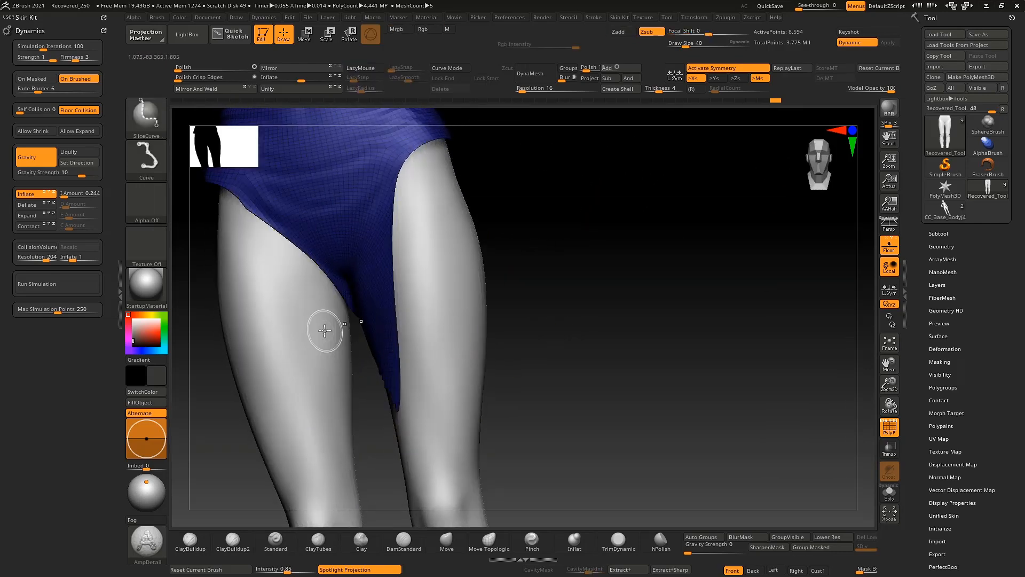
pyautogui.moveTo(630, 260); pyautogui.dragTo(731, 260, button='right')
pyautogui.keyDown('ctrl'); pyautogui.keyDown('shift'); pyautogui.click(302, 255); pyautogui.keyUp('shift'); pyautogui.keyUp('ctrl')
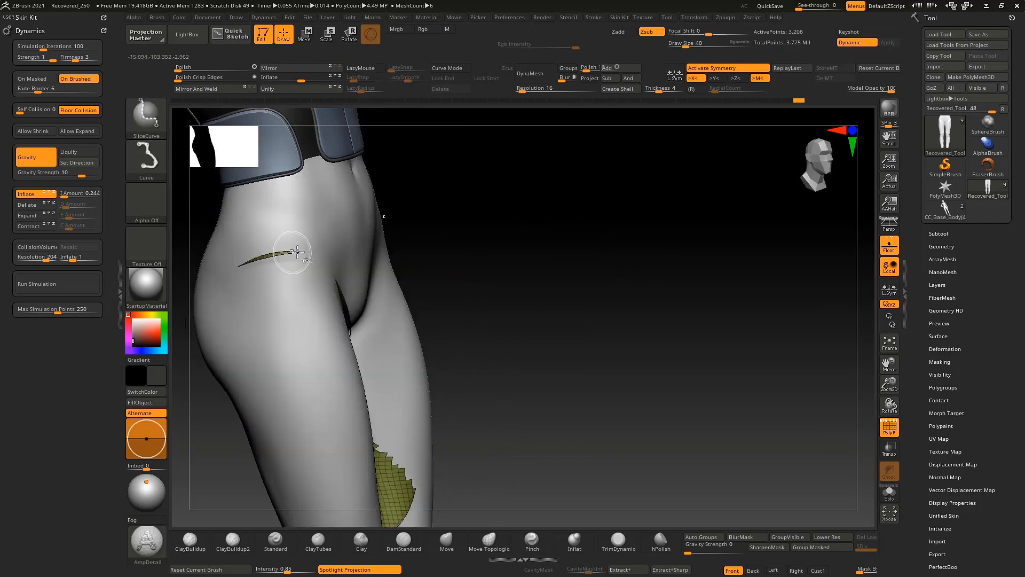
# Step: Clean up the stray slice groups around the hip and mirror the inner-thigh polygroup onto both legs
pyautogui.moveTo(614, 501); pyautogui.dragTo(550, 506, button='right')
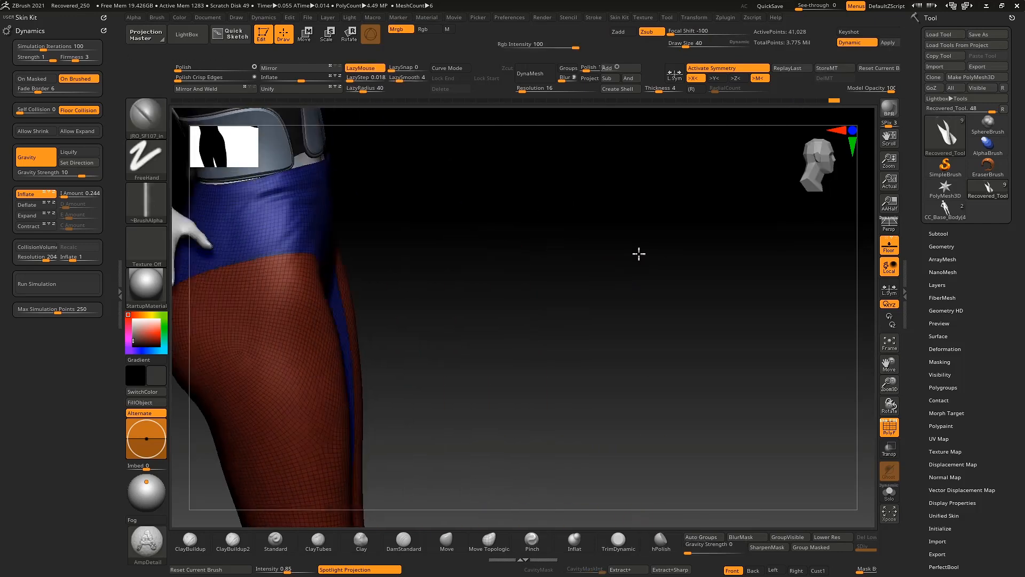
pyautogui.moveTo(638, 247)
pyautogui.mouseDown(button='right')
pyautogui.moveTo(552, 267)
pyautogui.moveTo(289, 255)
pyautogui.mouseUp(button='right')
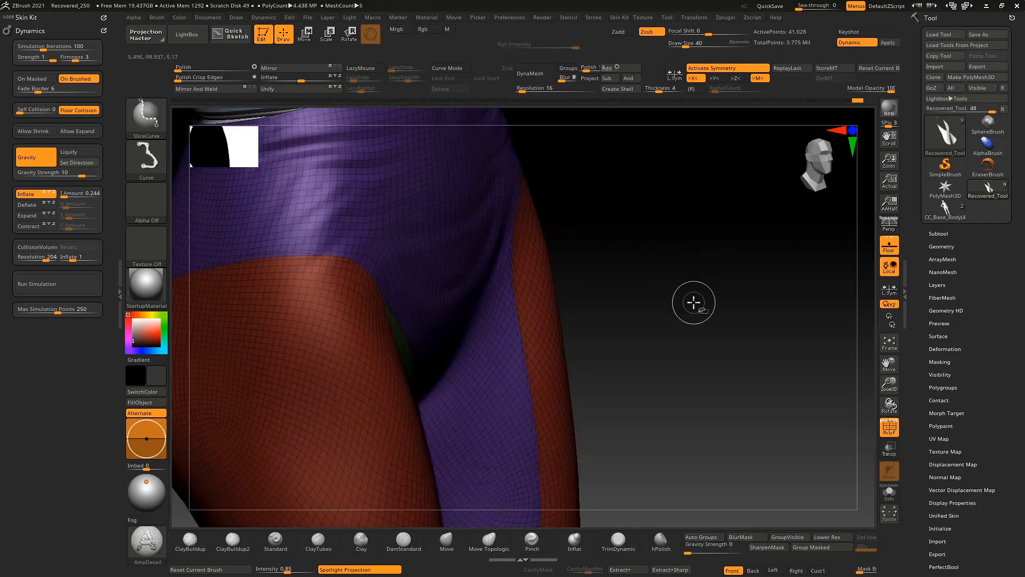
pyautogui.moveTo(540, 285); pyautogui.dragTo(576, 302)
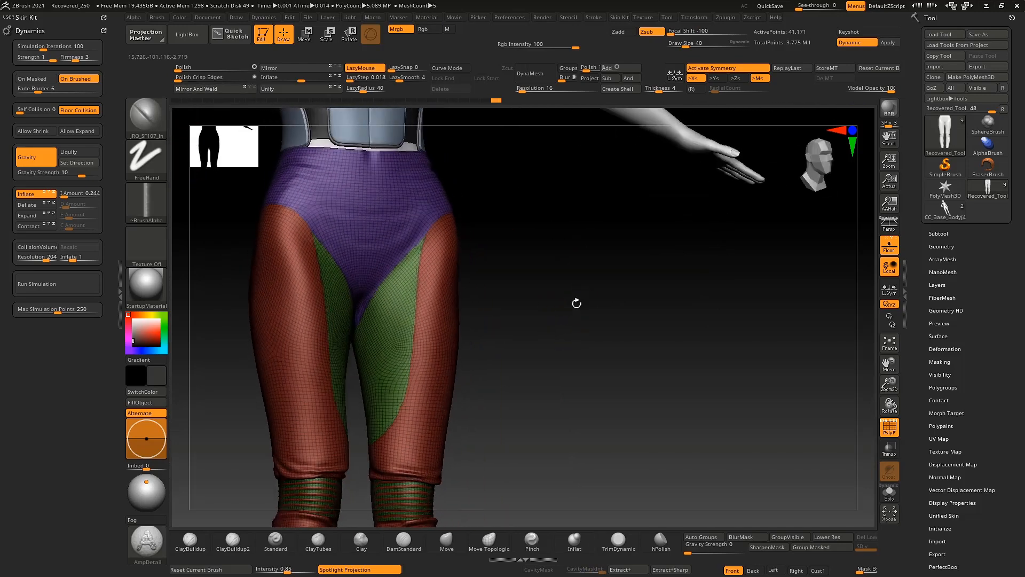
pyautogui.keyDown('shift'); pyautogui.moveTo(540, 332); pyautogui.dragTo(514, 358); pyautogui.keyUp('shift')
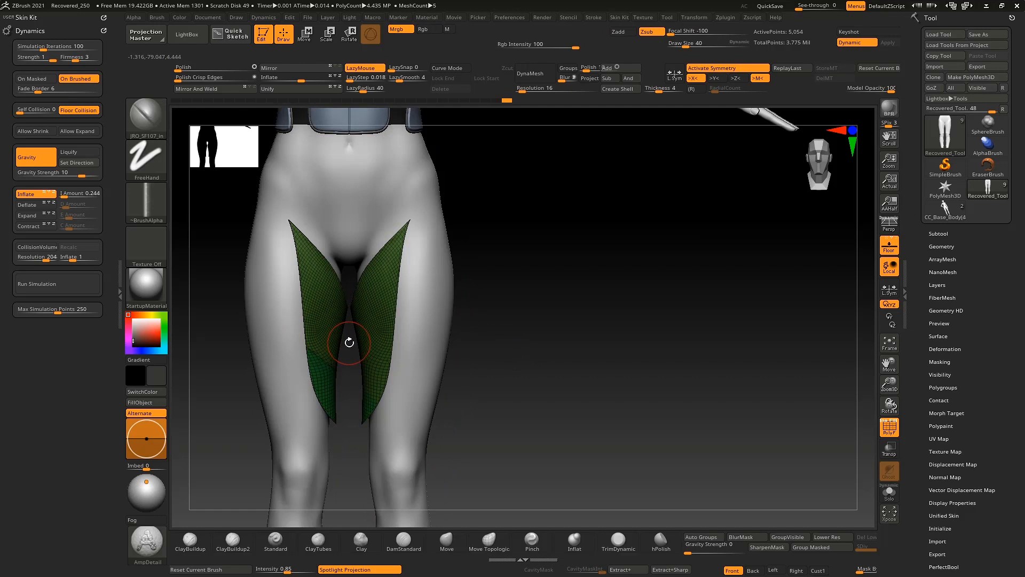
# Step: Isolate the inner-thigh panels, slice them into diagonal bands with SliceCurve and restore the full leggings with the bands on both legs
pyautogui.moveTo(349, 344)
pyautogui.keyDown('ctrl'); pyautogui.keyDown('shift'); pyautogui.mouseDown()
pyautogui.moveTo(278, 303)
pyautogui.moveTo(279, 247)
pyautogui.mouseUp(); pyautogui.keyUp('shift'); pyautogui.keyUp('ctrl')
pyautogui.keyDown('ctrl'); pyautogui.keyDown('shift'); pyautogui.moveTo(348, 387); pyautogui.dragTo(306, 370); pyautogui.keyUp('shift'); pyautogui.keyUp('ctrl')
pyautogui.keyDown('ctrl'); pyautogui.keyDown('shift'); pyautogui.click(496, 332); pyautogui.keyUp('shift'); pyautogui.keyUp('ctrl')
pyautogui.moveTo(502, 224); pyautogui.dragTo(546, 313)
pyautogui.keyDown('alt'); pyautogui.moveTo(545, 314); pyautogui.dragTo(544, 272); pyautogui.keyUp('alt')
# Step: Isolate the diagonal inner-thigh bands by hiding their polygroups and inverting the visibility
pyautogui.hotkey('ctrl', 'shift')
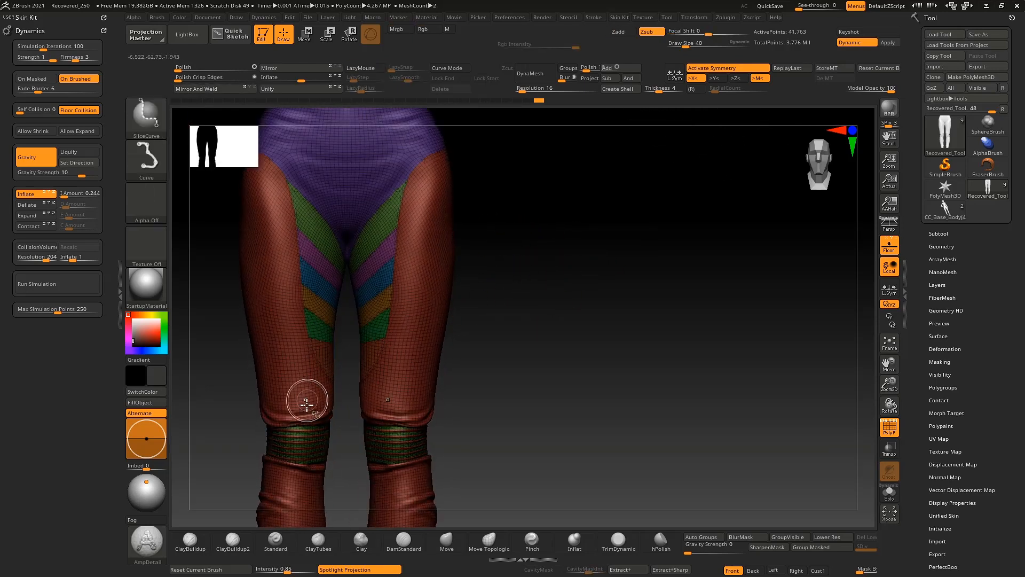
pyautogui.keyDown('ctrl'); pyautogui.keyDown('shift'); pyautogui.click(322, 344); pyautogui.keyUp('shift'); pyautogui.keyUp('ctrl')
pyautogui.keyDown('ctrl'); pyautogui.keyDown('shift'); pyautogui.click(320, 315); pyautogui.keyUp('shift'); pyautogui.keyUp('ctrl')
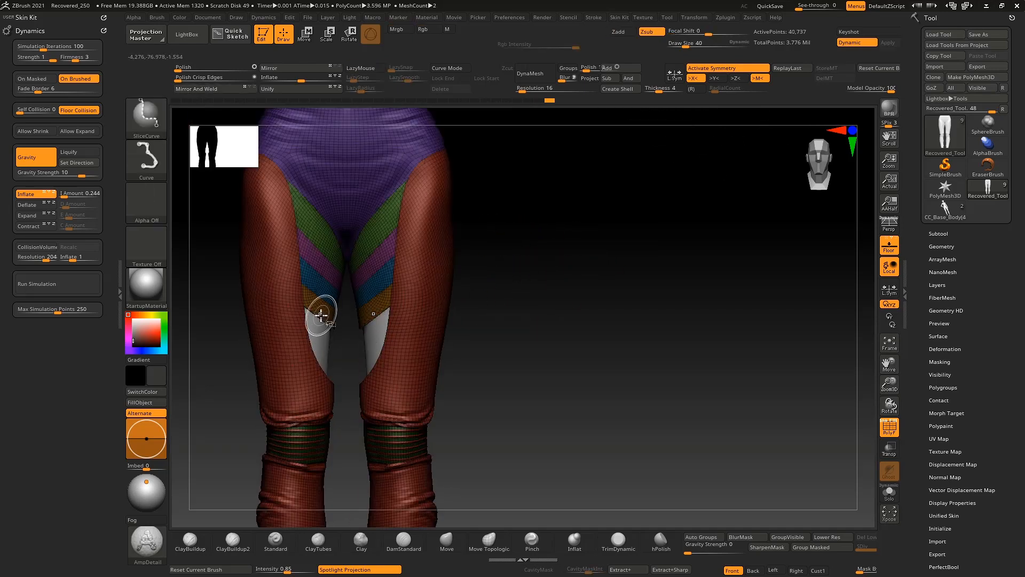
pyautogui.keyDown('ctrl'); pyautogui.keyDown('shift'); pyautogui.click(321, 266); pyautogui.keyUp('shift'); pyautogui.keyUp('ctrl')
pyautogui.keyDown('ctrl'); pyautogui.keyDown('shift'); pyautogui.click(322, 233); pyautogui.keyUp('shift'); pyautogui.keyUp('ctrl')
pyautogui.keyDown('ctrl'); pyautogui.keyDown('shift'); pyautogui.click(145, 115); pyautogui.keyUp('shift'); pyautogui.keyUp('ctrl')
pyautogui.keyDown('ctrl'); pyautogui.keyDown('shift'); pyautogui.click(201, 129); pyautogui.keyUp('shift'); pyautogui.keyUp('ctrl')
pyautogui.keyDown('ctrl'); pyautogui.keyDown('shift'); pyautogui.moveTo(694, 309); pyautogui.dragTo(722, 334); pyautogui.keyUp('shift'); pyautogui.keyUp('ctrl')
# Step: Try GroupsLoops around the inner-thigh bands with 4 loops and GPolish 50, and again with 0 loops and GPolish 21
pyautogui.click(941, 247)
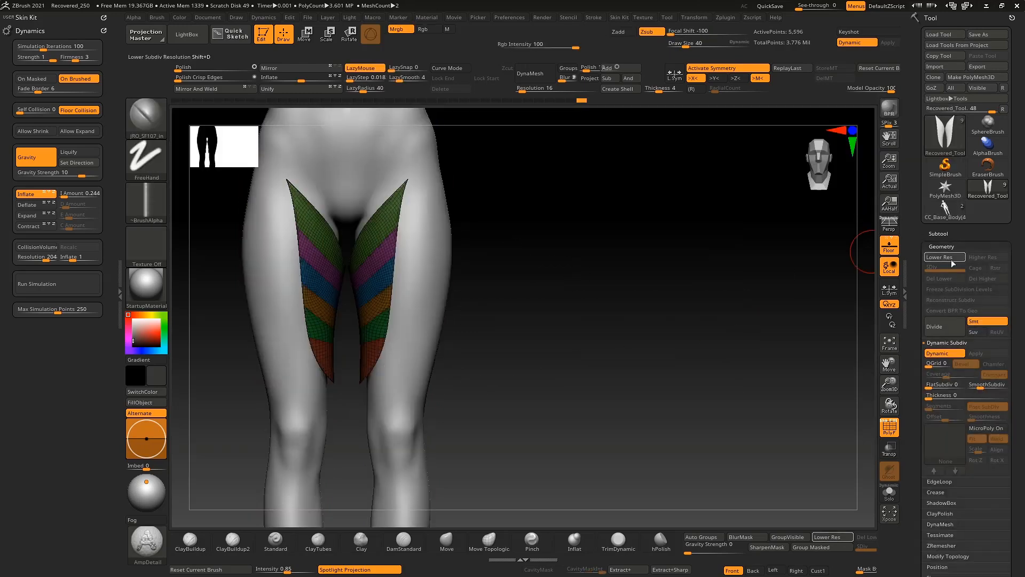
pyautogui.click(939, 481)
pyautogui.click(942, 413)
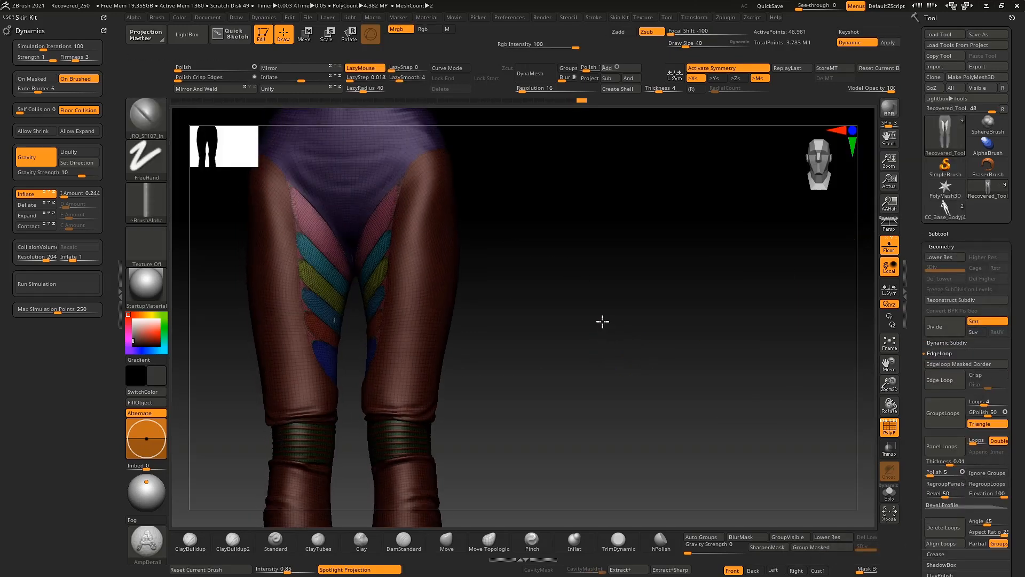
pyautogui.moveTo(988, 414); pyautogui.dragTo(984, 413)
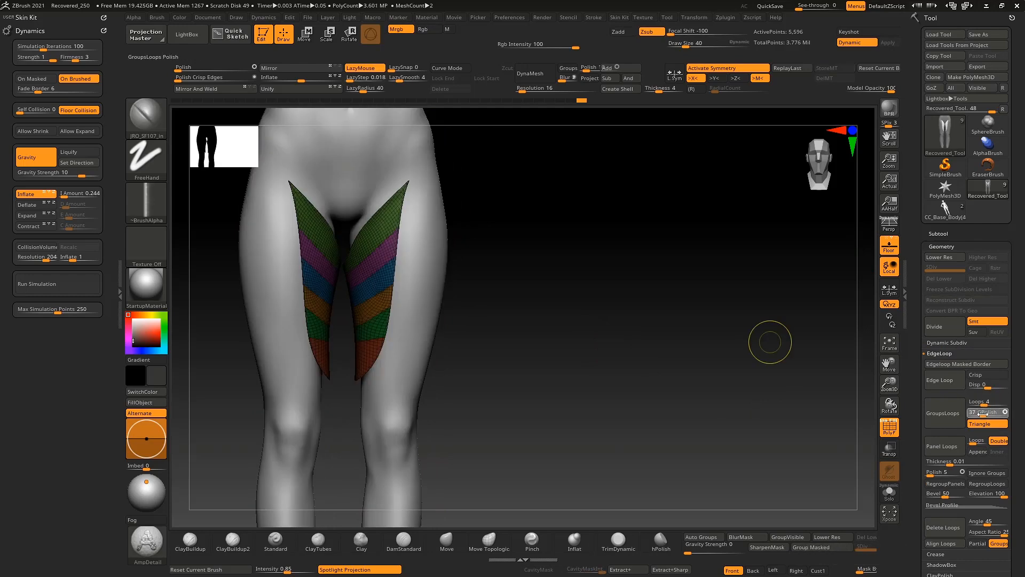
pyautogui.keyDown('ctrl'); pyautogui.keyDown('shift'); pyautogui.click(472, 339); pyautogui.keyUp('shift'); pyautogui.keyUp('ctrl')
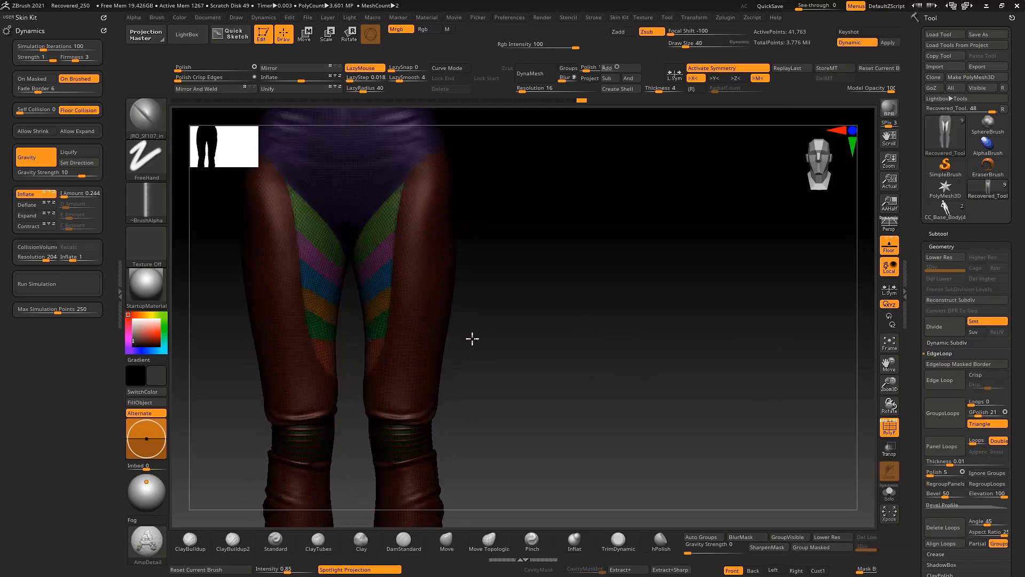
pyautogui.keyDown('ctrl'); pyautogui.moveTo(535, 279); pyautogui.dragTo(591, 393, button='right'); pyautogui.keyUp('ctrl')
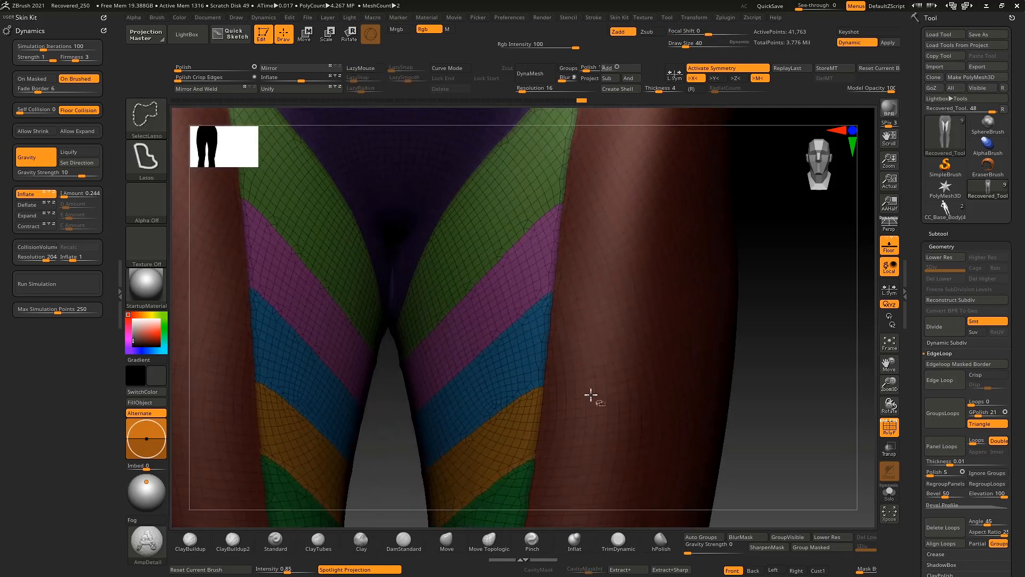
pyautogui.hotkey('ctrl', 'z')
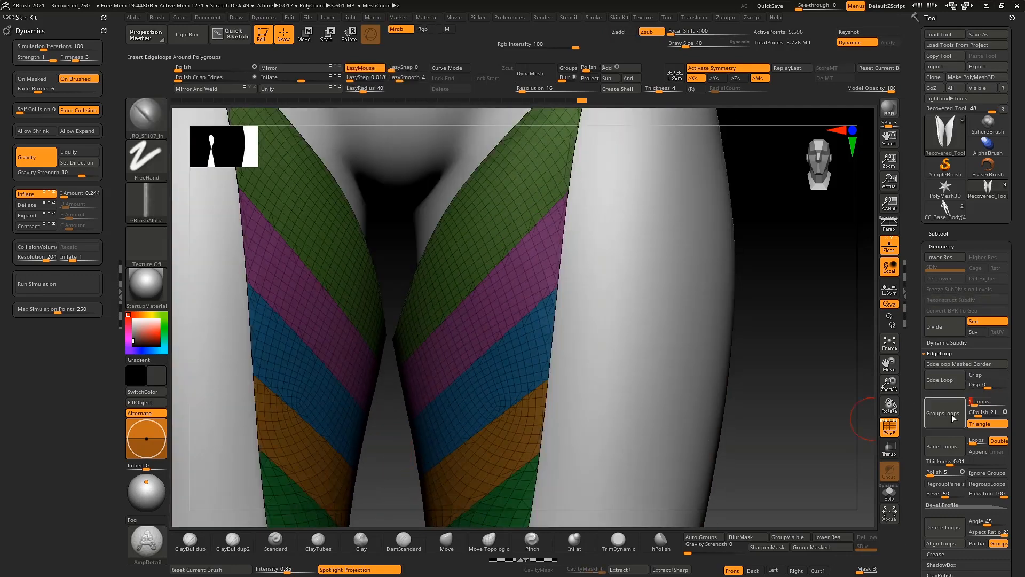
# Step: Try GroupsLoops around the inner-thigh bands with 1 loop and GPolish 21, and undo it
pyautogui.click(946, 412)
pyautogui.keyDown('ctrl'); pyautogui.keyDown('shift'); pyautogui.click(386, 454); pyautogui.keyUp('shift'); pyautogui.keyUp('ctrl')
pyautogui.keyDown('ctrl'); pyautogui.moveTo(386, 454); pyautogui.dragTo(621, 354, button='right'); pyautogui.keyUp('ctrl')
pyautogui.hotkey('shift', 'f')
pyautogui.moveTo(621, 355); pyautogui.dragTo(588, 320)
pyautogui.hotkey('ctrl', 'z')
pyautogui.hotkey('ctrl', 'z')
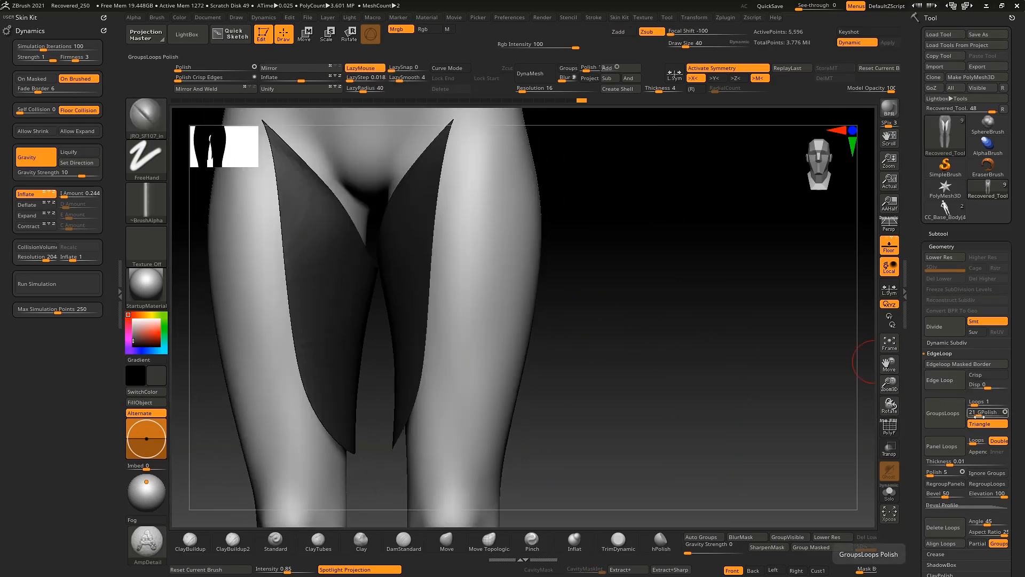
# Step: Set GPolish to 11, insert a single GroupsLoops edge loop around the inner-thigh bands and show the whole leggings
pyautogui.moveTo(975, 416); pyautogui.dragTo(973, 416)
pyautogui.click(945, 412)
pyautogui.keyDown('ctrl'); pyautogui.keyDown('shift'); pyautogui.click(673, 414); pyautogui.keyUp('shift'); pyautogui.keyUp('ctrl')
pyautogui.hotkey('shift', 'f')
pyautogui.moveTo(600, 329); pyautogui.dragTo(579, 348)
pyautogui.keyDown('ctrl'); pyautogui.moveTo(579, 348); pyautogui.dragTo(499, 277, button='right'); pyautogui.keyUp('ctrl')
# Step: Hide the diagonal inner-thigh bands, keeping the thin loops between them, the waist and the legs visible
pyautogui.keyDown('alt'); pyautogui.moveTo(498, 277); pyautogui.dragTo(496, 332); pyautogui.keyUp('alt')
pyautogui.keyDown('ctrl'); pyautogui.moveTo(467, 252); pyautogui.dragTo(437, 407, button='right'); pyautogui.keyUp('ctrl')
pyautogui.press('w')
pyautogui.press('q')
pyautogui.keyDown('ctrl'); pyautogui.keyDown('alt'); pyautogui.keyDown('shift'); pyautogui.click(332, 428); pyautogui.keyUp('shift'); pyautogui.keyUp('alt'); pyautogui.keyUp('ctrl')
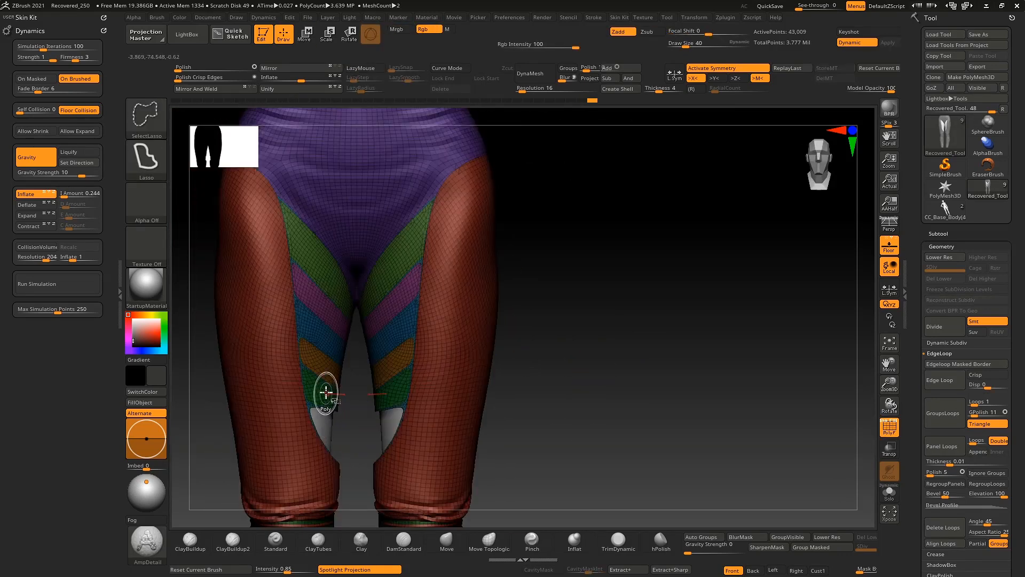
pyautogui.keyDown('ctrl'); pyautogui.keyDown('alt'); pyautogui.keyDown('shift'); pyautogui.click(317, 389); pyautogui.keyUp('shift'); pyautogui.keyUp('alt'); pyautogui.keyUp('ctrl')
pyautogui.keyDown('ctrl'); pyautogui.keyDown('alt'); pyautogui.keyDown('shift'); pyautogui.click(319, 359); pyautogui.keyUp('shift'); pyautogui.keyUp('alt'); pyautogui.keyUp('ctrl')
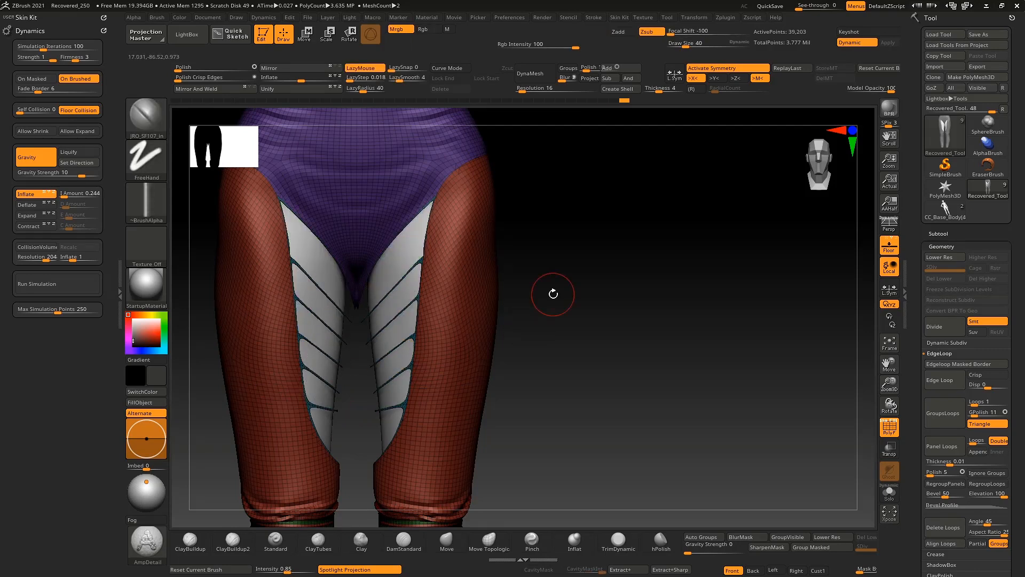
# Step: Mask everything except the inner-thigh bands, with the whole leggings shown and the polyframe display off
pyautogui.keyDown('ctrl'); pyautogui.keyDown('shift'); pyautogui.moveTo(556, 267); pyautogui.dragTo(185, 348); pyautogui.keyUp('shift'); pyautogui.keyUp('ctrl')
pyautogui.keyDown('ctrl'); pyautogui.click(562, 314); pyautogui.keyUp('ctrl')
pyautogui.keyDown('ctrl'); pyautogui.keyDown('shift'); pyautogui.click(577, 321); pyautogui.keyUp('shift'); pyautogui.keyUp('ctrl')
pyautogui.keyDown('ctrl'); pyautogui.click(581, 322); pyautogui.keyUp('ctrl')
pyautogui.hotkey('shift', 'f')
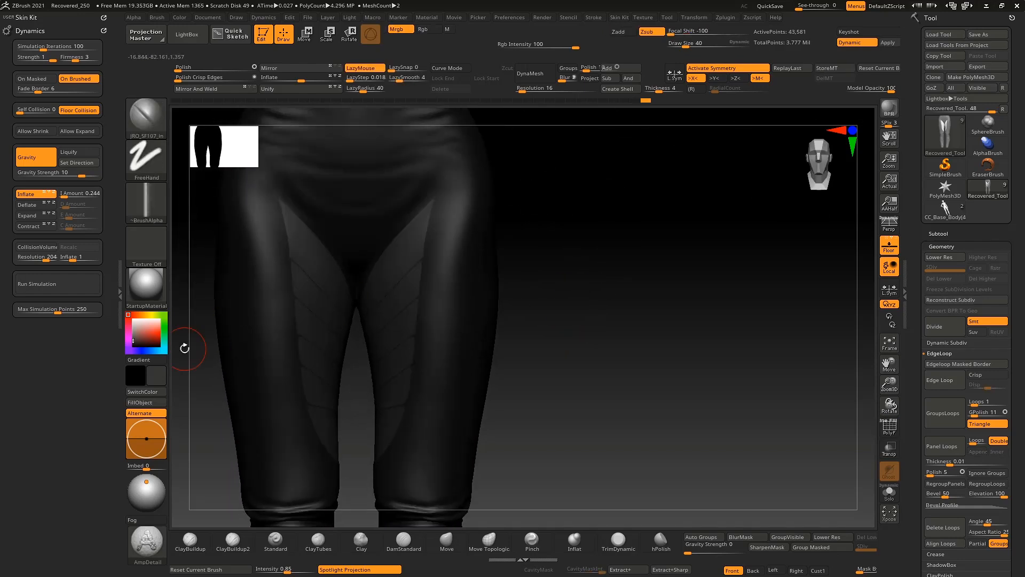
# Step: Puff out the unmasked inner-thigh bands of the leggings with the ClothInflate brush
pyautogui.click(490, 299)
pyautogui.moveTo(556, 320)
pyautogui.keyDown('alt'); pyautogui.mouseDown()
pyautogui.moveTo(524, 251)
pyautogui.moveTo(508, 273)
pyautogui.moveTo(426, 280)
pyautogui.moveTo(454, 368)
pyautogui.mouseUp(); pyautogui.keyUp('alt')
pyautogui.click(155, 110)
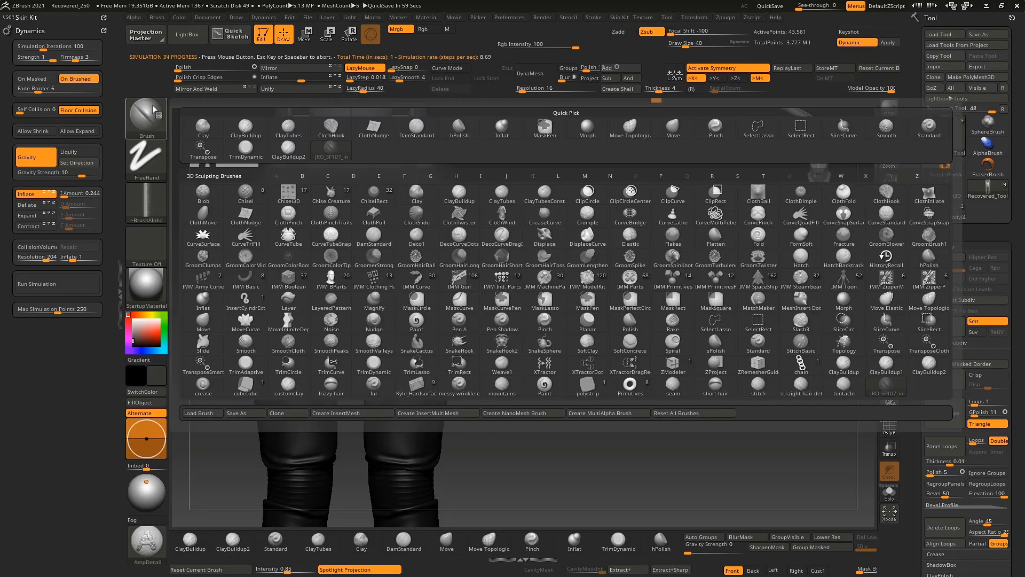
pyautogui.click(331, 126)
pyautogui.press('space')
pyautogui.moveTo(337, 284); pyautogui.dragTo(323, 285)
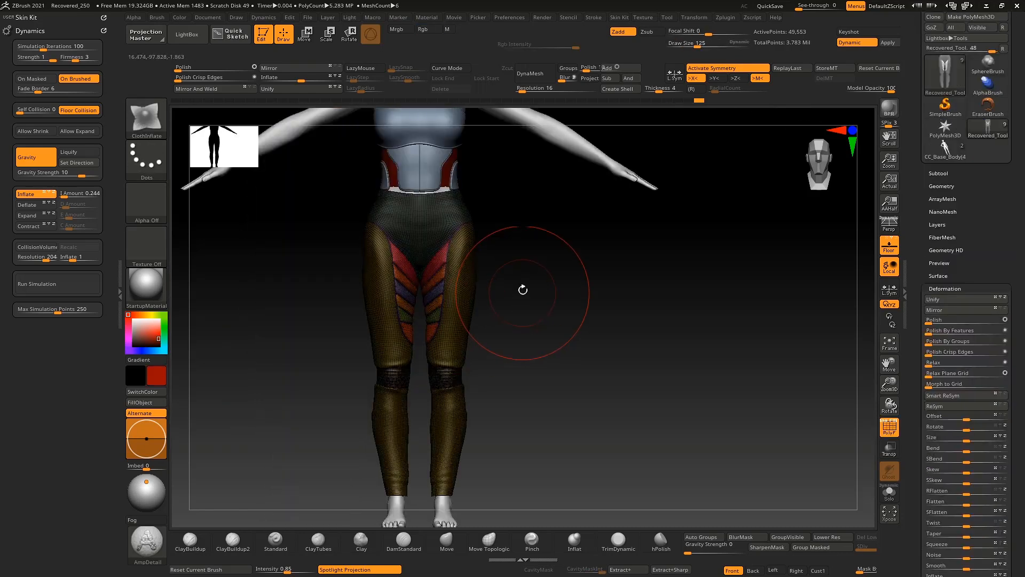
# Step: Turn off the polyframe display and fill the inner-thigh bands with a light blue-grey sampled from the vest
pyautogui.keyDown('alt'); pyautogui.moveTo(579, 232); pyautogui.dragTo(488, 312); pyautogui.keyUp('alt')
pyautogui.hotkey('shift', 'f')
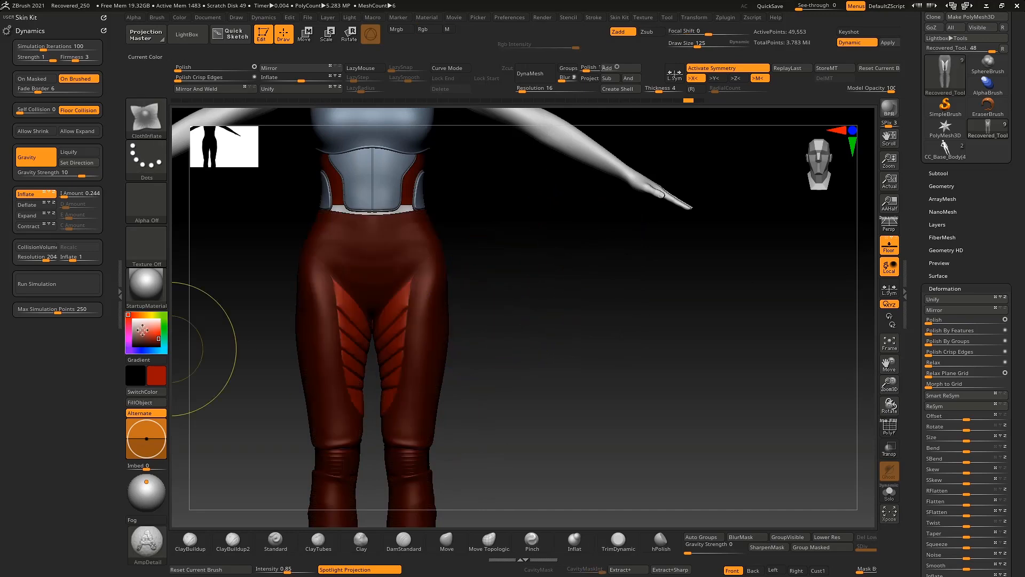
pyautogui.click(133, 324)
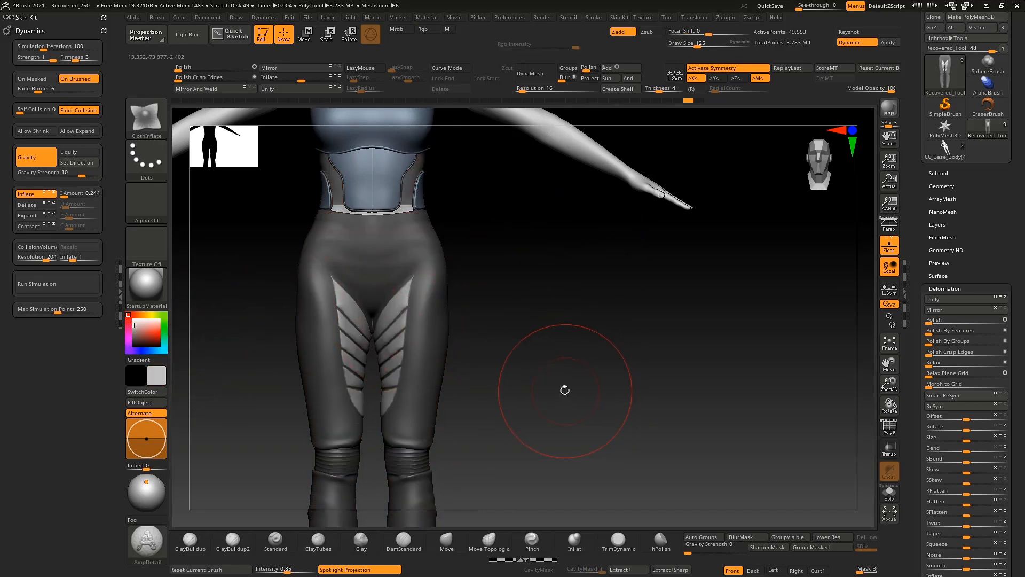
pyautogui.keyDown('ctrl'); pyautogui.moveTo(516, 347); pyautogui.dragTo(235, 340, button='right'); pyautogui.keyUp('ctrl')
pyautogui.moveTo(131, 337); pyautogui.dragTo(359, 163)
pyautogui.click(140, 402)
pyautogui.moveTo(477, 213)
pyautogui.keyDown('alt'); pyautogui.mouseDown(button='right')
pyautogui.moveTo(476, 290)
pyautogui.moveTo(486, 304)
pyautogui.mouseUp(button='right'); pyautogui.keyUp('alt')
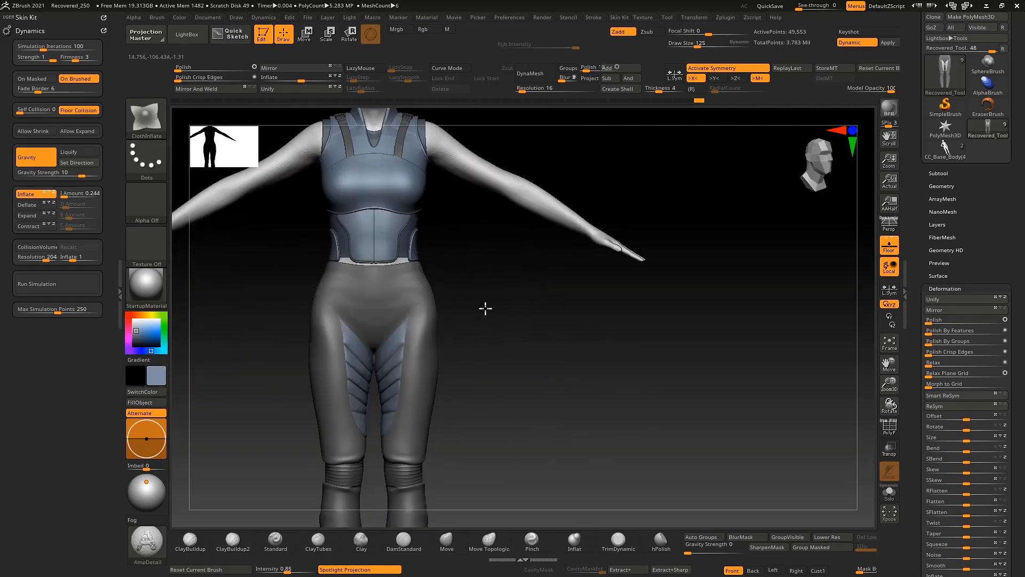
pyautogui.keyDown('alt'); pyautogui.moveTo(494, 267); pyautogui.dragTo(494, 279, button='right'); pyautogui.keyUp('alt')
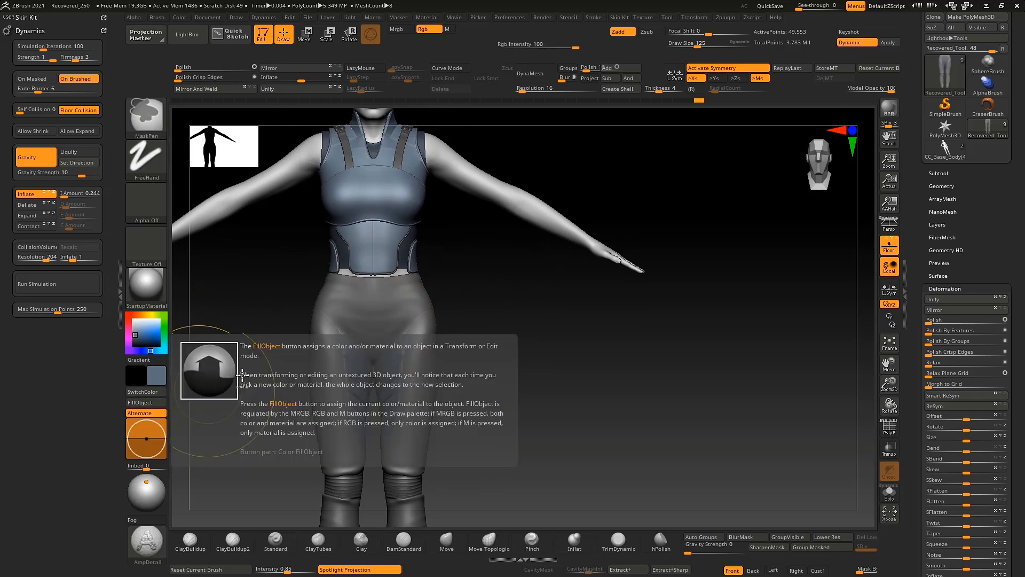
# Step: Invert the mask and fill the rest of the leggings with near-black
pyautogui.keyDown('ctrl'); pyautogui.click(201, 368); pyautogui.keyUp('ctrl')
pyautogui.click(155, 406)
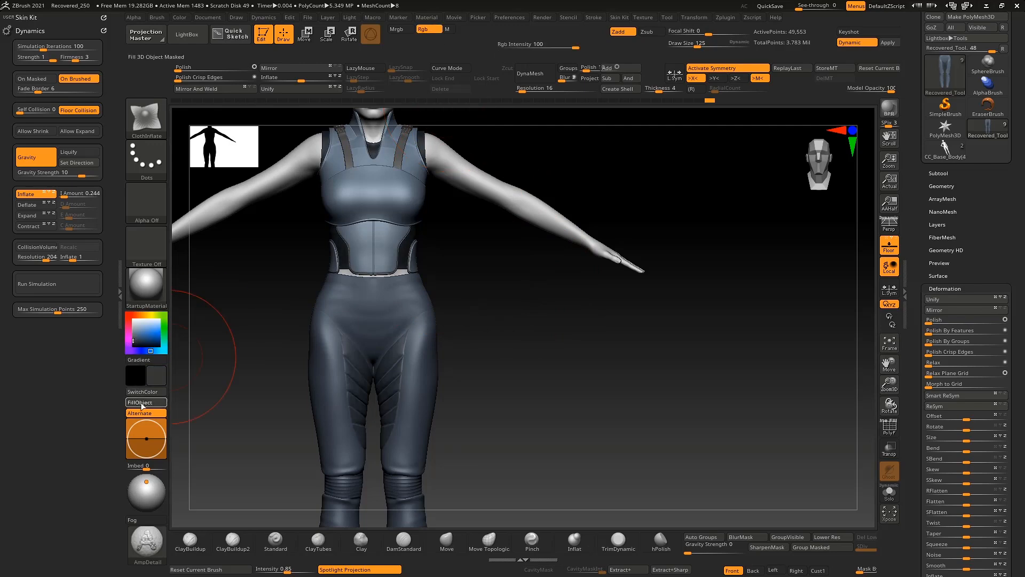
pyautogui.click(142, 403)
pyautogui.keyDown('alt'); pyautogui.moveTo(523, 338); pyautogui.dragTo(515, 276); pyautogui.keyUp('alt')
# Step: Invert the mask and fill the inner-thigh bands with a darker slate blue, leaving the leggings unmasked
pyautogui.keyDown('ctrl'); pyautogui.click(494, 299); pyautogui.keyUp('ctrl')
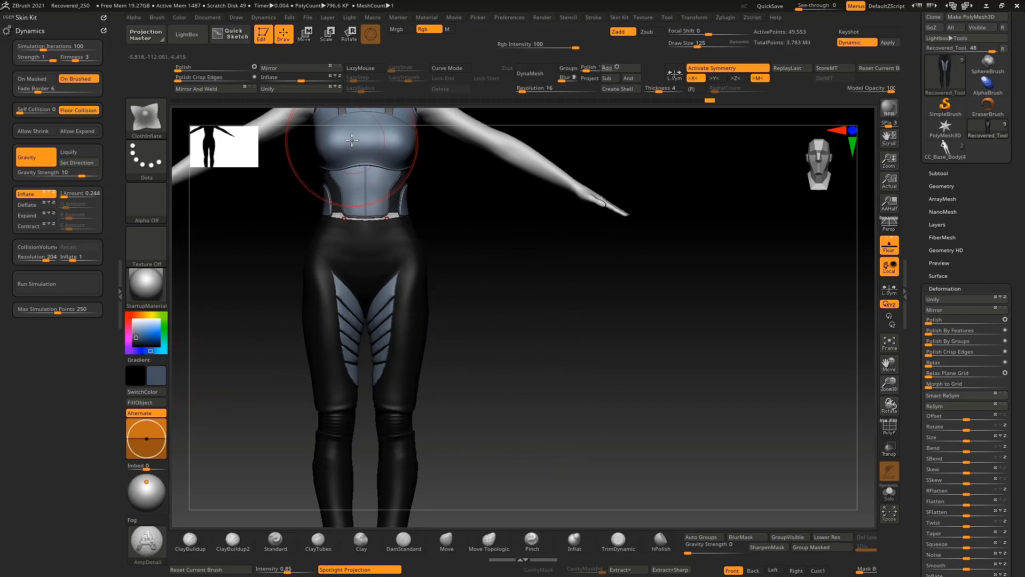
pyautogui.click(142, 401)
pyautogui.moveTo(555, 406)
pyautogui.keyDown('ctrl'); pyautogui.mouseDown(button='right')
pyautogui.moveTo(535, 282)
pyautogui.moveTo(516, 414)
pyautogui.mouseUp(button='right'); pyautogui.keyUp('ctrl')
pyautogui.keyDown('ctrl'); pyautogui.click(520, 251); pyautogui.keyUp('ctrl')
pyautogui.moveTo(494, 318)
pyautogui.mouseDown()
pyautogui.moveTo(393, 320)
pyautogui.moveTo(459, 305)
pyautogui.moveTo(749, 369)
pyautogui.mouseUp()
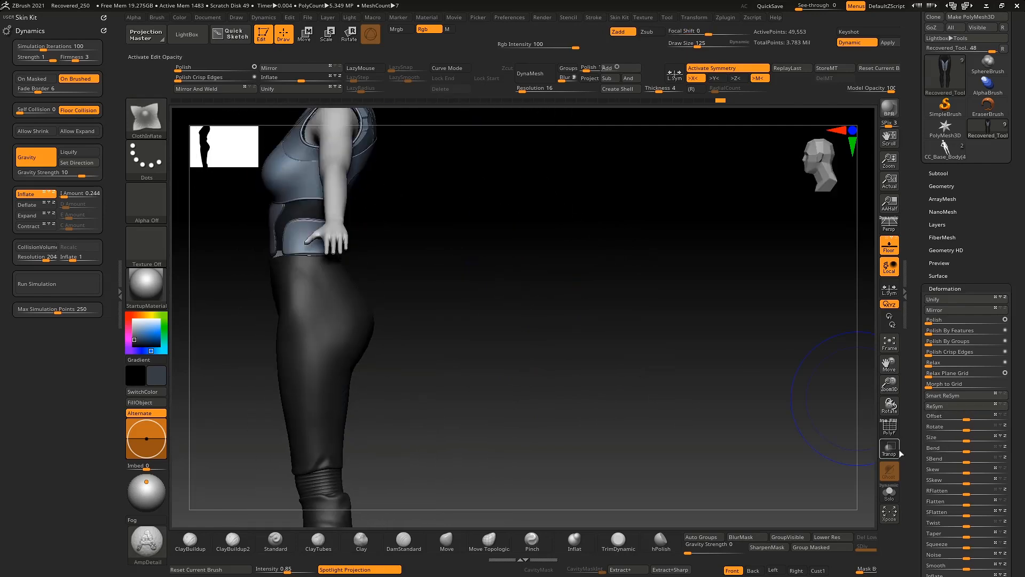
# Step: Turn symmetry off and pull the seat of the leggings slightly outward with the Move brush at draw size 191
pyautogui.click(448, 541)
pyautogui.press('x')
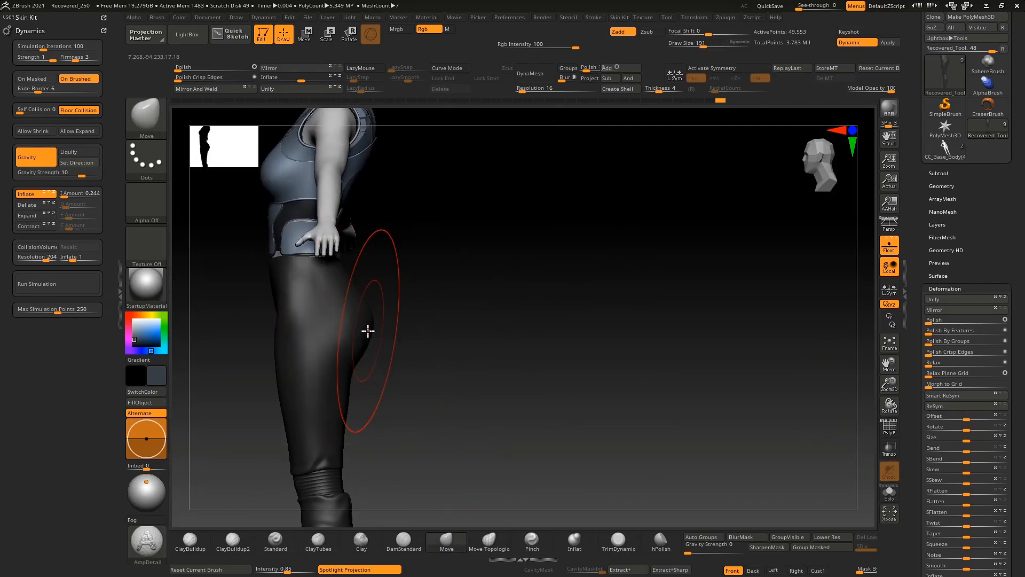
pyautogui.moveTo(363, 329); pyautogui.dragTo(375, 328)
pyautogui.moveTo(480, 321); pyautogui.dragTo(357, 297)
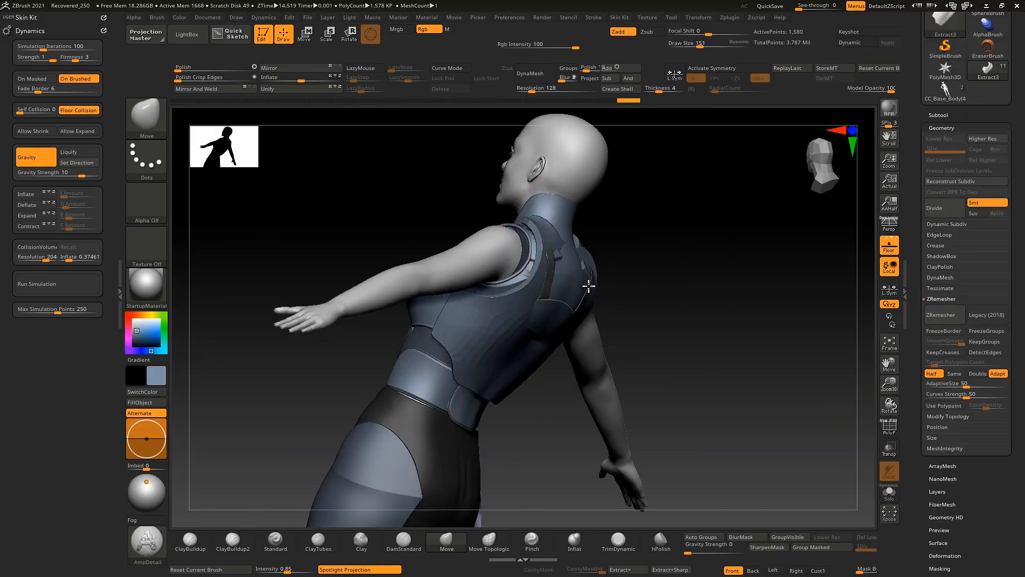
# Step: Reshape the shoulder edges of the vest's back plate symmetrically with the Move brush, using draw size 88
pyautogui.moveTo(588, 286); pyautogui.dragTo(622, 265)
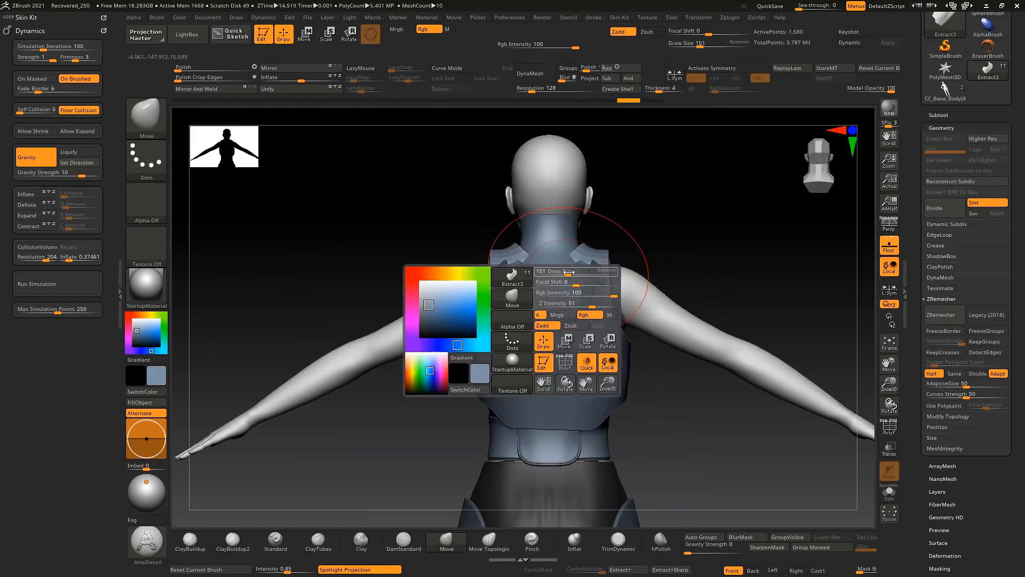
pyautogui.moveTo(470, 288); pyautogui.dragTo(582, 286)
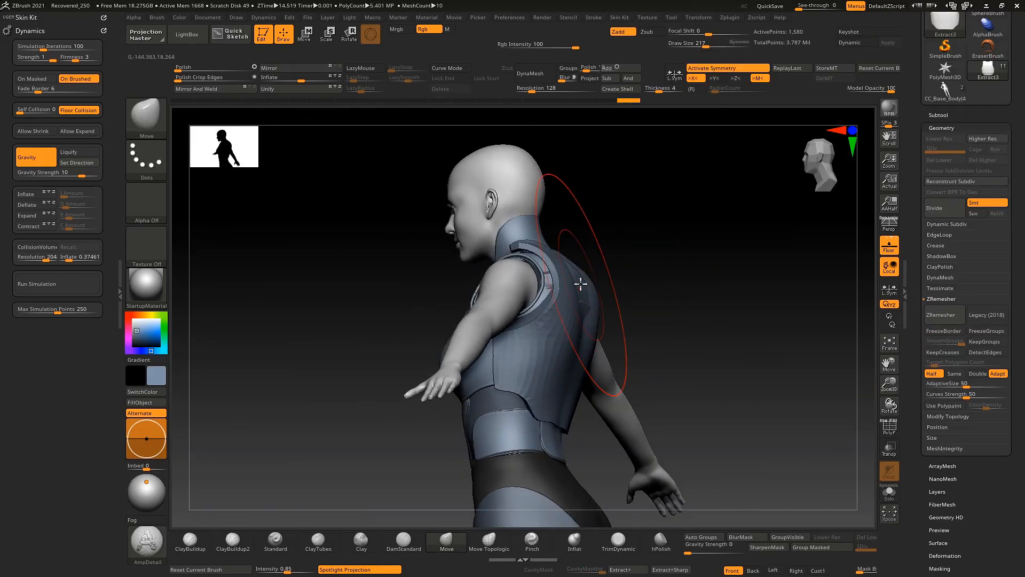
pyautogui.press('space')
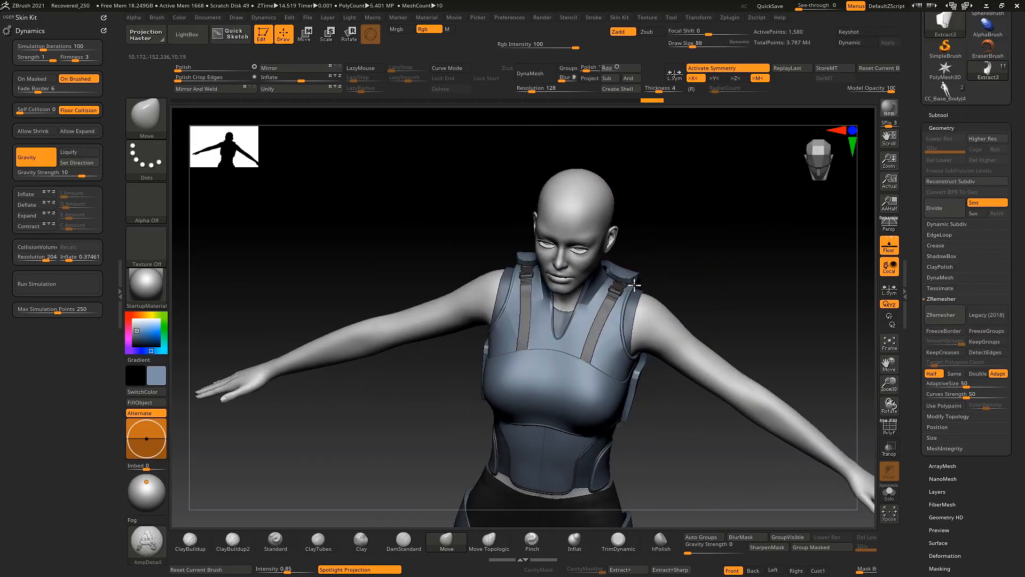
pyautogui.moveTo(634, 285); pyautogui.dragTo(644, 267)
pyautogui.moveTo(649, 261); pyautogui.dragTo(801, 311)
# Step: Isolate the back plate and display its polyframe around the shoulder area
pyautogui.press('d')
pyautogui.click(889, 494)
pyautogui.hotkey('shift', 'f')
pyautogui.moveTo(662, 240)
pyautogui.mouseDown()
pyautogui.moveTo(771, 297)
pyautogui.moveTo(508, 313)
pyautogui.mouseUp()
# Step: Crease the polyloop along the back plate's rim with ZModeler and preview it smoothed without the polyframe
pyautogui.press('b')
pyautogui.press('z')
pyautogui.press('m')
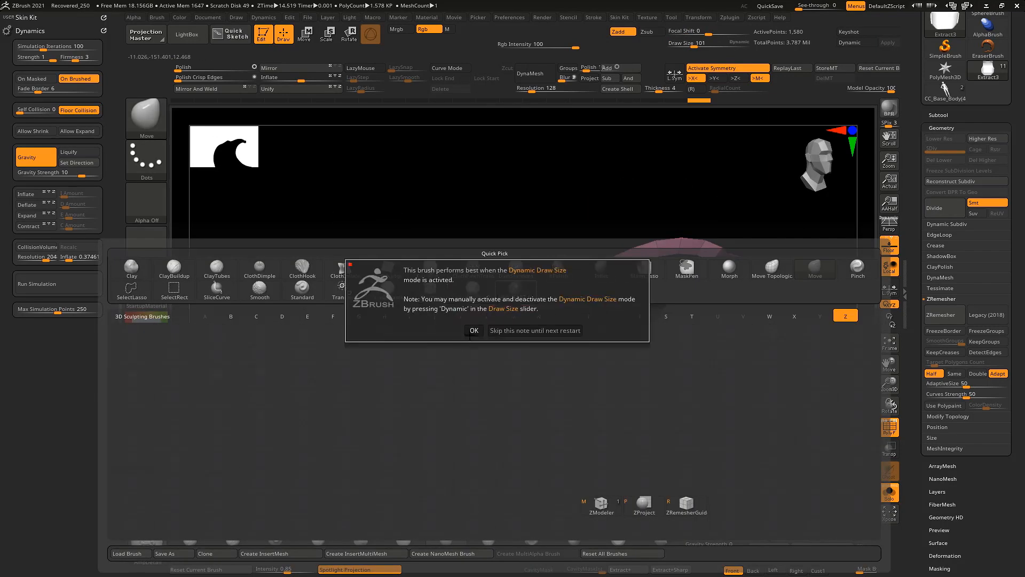
pyautogui.press('space')
pyautogui.click(386, 219)
pyautogui.click(549, 353)
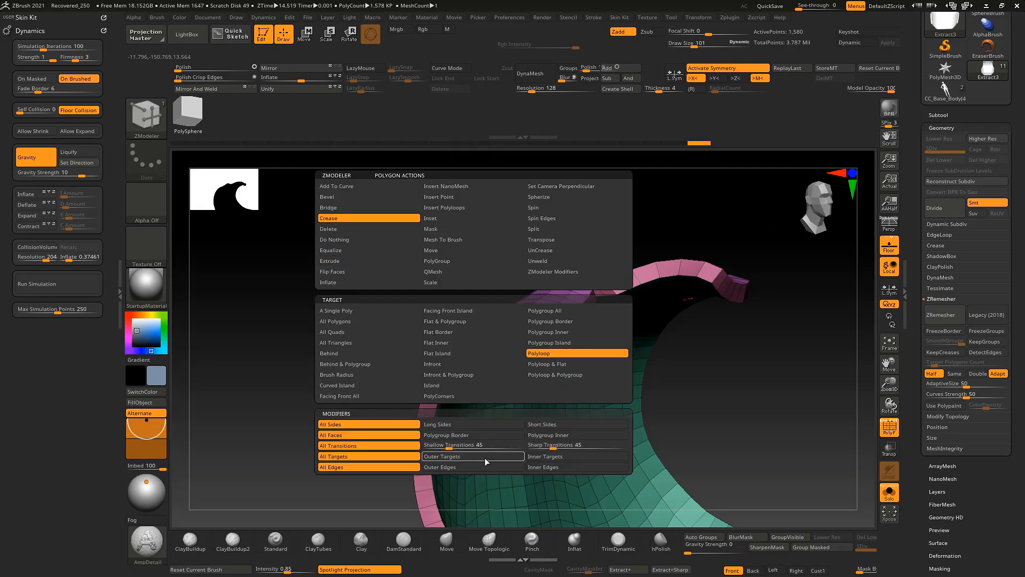
pyautogui.click(474, 334)
pyautogui.press('d')
pyautogui.hotkey('shift', 'f')
pyautogui.keyDown('alt'); pyautogui.moveTo(439, 293); pyautogui.dragTo(507, 302); pyautogui.keyUp('alt')
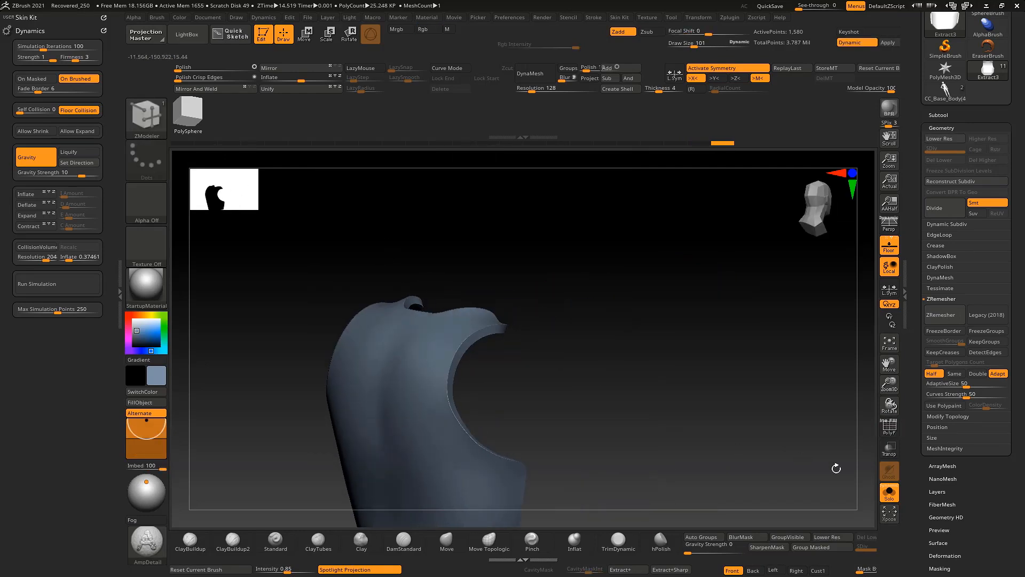
# Step: Show the whole outfit again and colour the back plate red
pyautogui.click(889, 493)
pyautogui.moveTo(691, 254); pyautogui.dragTo(226, 328)
pyautogui.click(128, 319)
pyautogui.click(157, 338)
pyautogui.moveTo(540, 230)
pyautogui.mouseDown()
pyautogui.moveTo(636, 265)
pyautogui.moveTo(494, 206)
pyautogui.moveTo(611, 325)
pyautogui.moveTo(562, 294)
pyautogui.moveTo(440, 389)
pyautogui.moveTo(471, 453)
pyautogui.moveTo(503, 363)
pyautogui.moveTo(389, 474)
pyautogui.mouseUp()
# Step: Adjust the back plate's shape around the shoulders and sides with the Move brush at draw size 110
pyautogui.click(447, 541)
pyautogui.press('space')
pyautogui.moveTo(366, 295)
pyautogui.mouseDown()
pyautogui.moveTo(396, 296)
pyautogui.moveTo(361, 294)
pyautogui.mouseUp()
pyautogui.moveTo(379, 280)
pyautogui.mouseDown(button='right')
pyautogui.moveTo(462, 251)
pyautogui.moveTo(411, 279)
pyautogui.moveTo(390, 331)
pyautogui.mouseUp(button='right')
pyautogui.press('space')
pyautogui.moveTo(427, 326); pyautogui.dragTo(407, 327)
pyautogui.moveTo(505, 263); pyautogui.dragTo(577, 337, button='right')
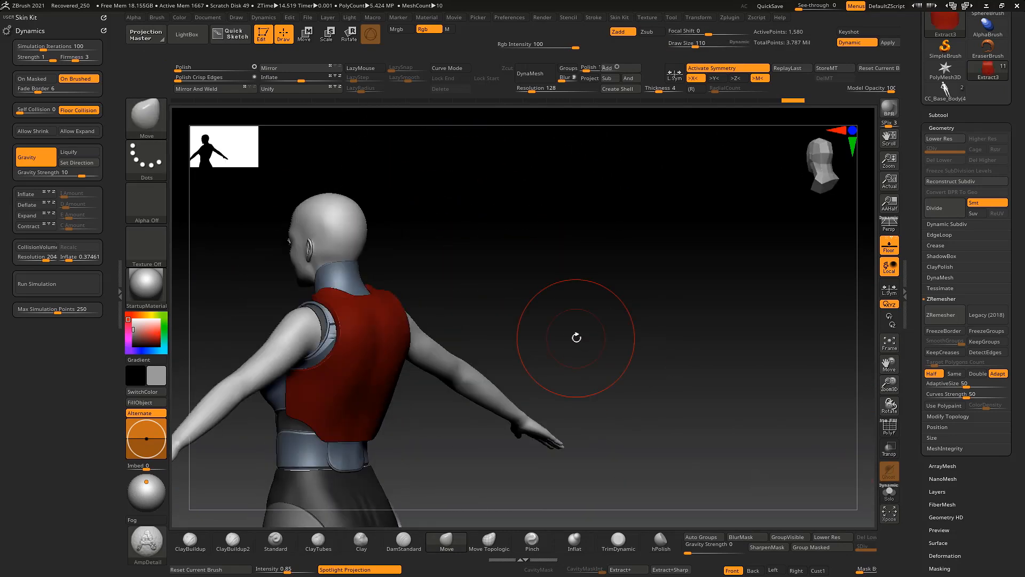
# Step: Isolate the red back plate with its polyframe displayed and switch to the ZModeler brush
pyautogui.click(889, 495)
pyautogui.moveTo(469, 276)
pyautogui.keyDown('ctrl'); pyautogui.mouseDown(button='right')
pyautogui.moveTo(505, 370)
pyautogui.moveTo(540, 327)
pyautogui.mouseUp(button='right'); pyautogui.keyUp('ctrl')
pyautogui.press('b')
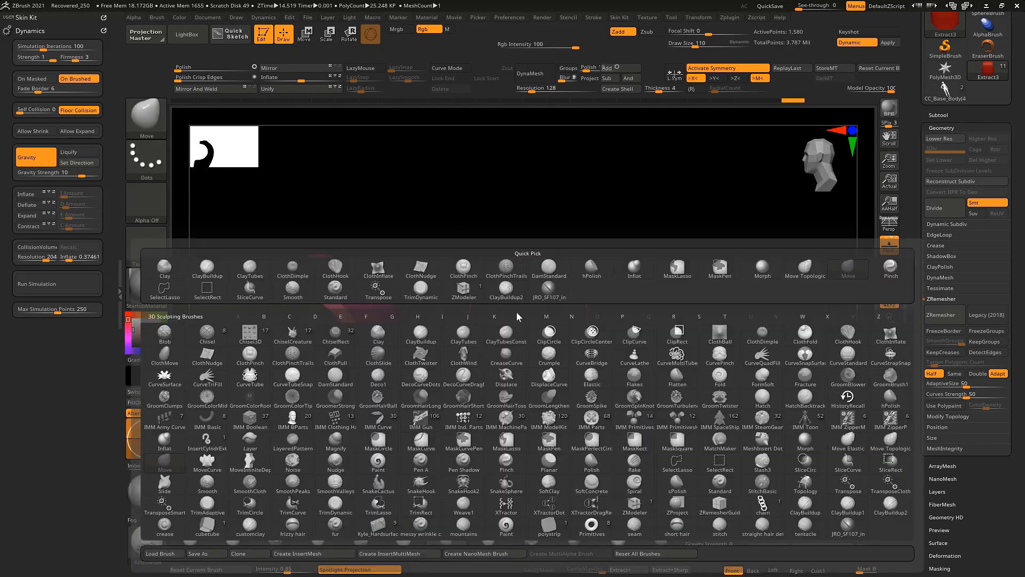
pyautogui.press('z')
pyautogui.press('m')
pyautogui.press('space')
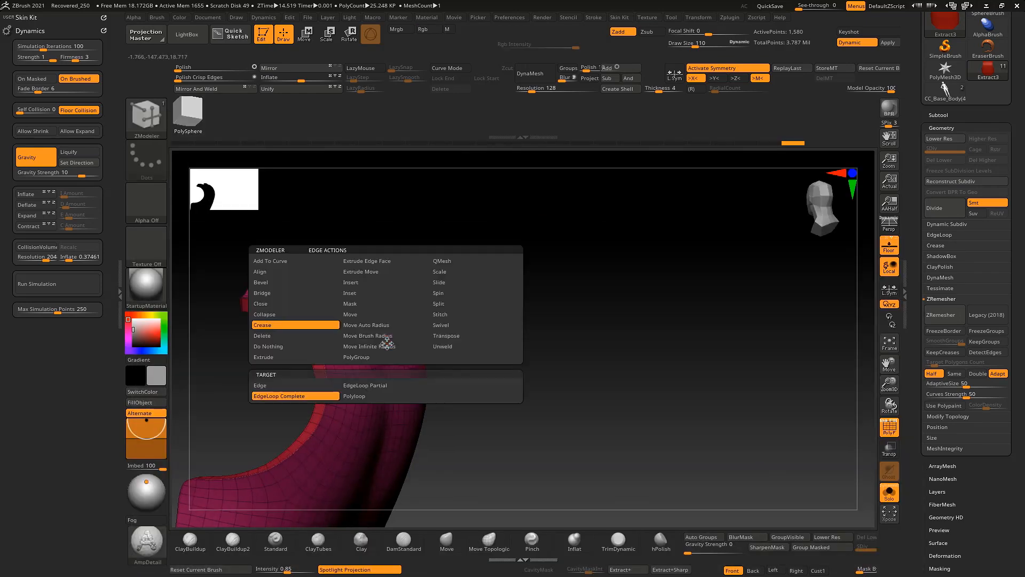
# Step: Try a ZModeler action on the back plate's outer surface and undo it
pyautogui.press('space')
pyautogui.click(276, 271)
pyautogui.click(467, 332)
pyautogui.click(410, 360)
pyautogui.hotkey('ctrl', 'z')
pyautogui.click(402, 359)
pyautogui.hotkey('ctrl', 'z')
# Step: Thicken the back plate by extruding its outer surface with the ZModeler Extrude polygon action
pyautogui.press('space')
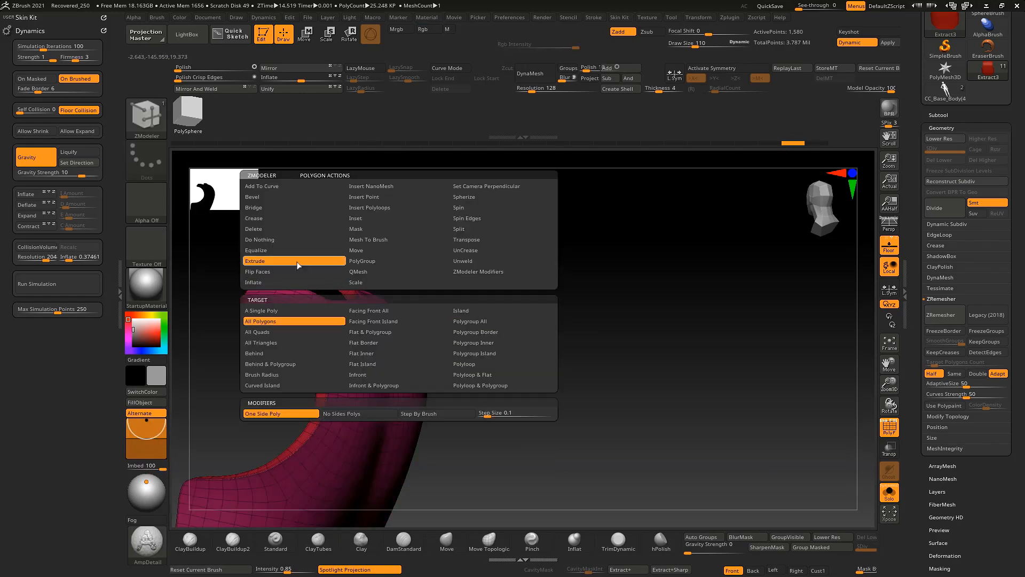
pyautogui.click(298, 262)
pyautogui.press('space')
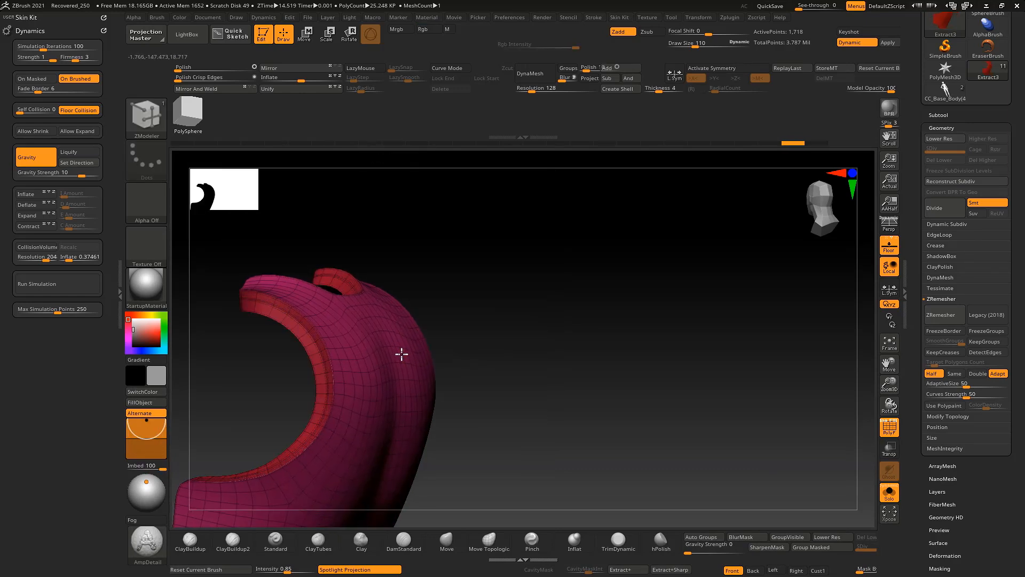
# Step: Frame the back plate from behind, check the transform gizmo's placement on it and return to Draw mode
pyautogui.keyDown('shift'); pyautogui.moveTo(518, 338); pyautogui.dragTo(418, 347); pyautogui.keyUp('shift')
pyautogui.press('w')
pyautogui.press('q')
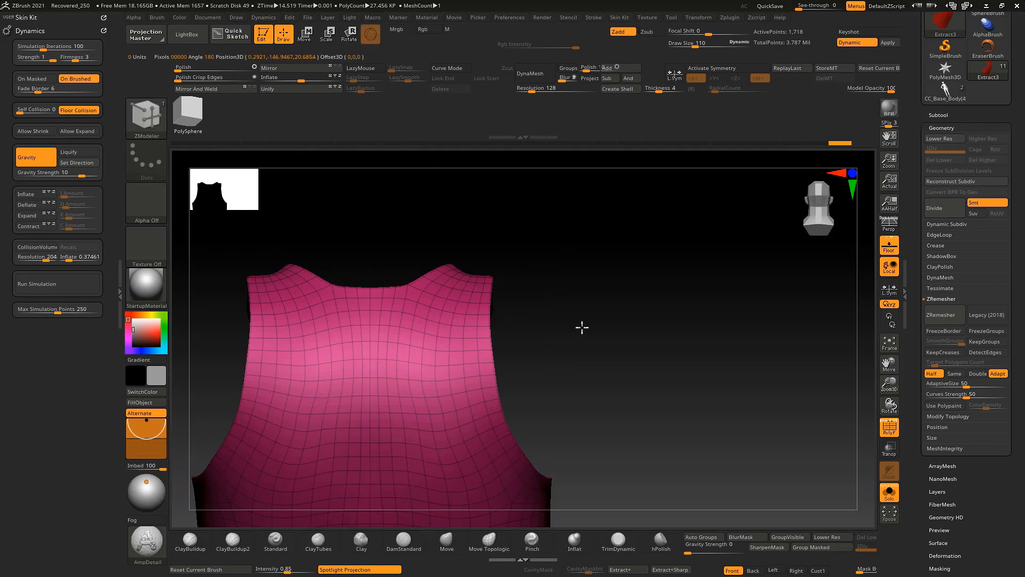
pyautogui.press('w')
pyautogui.press('f')
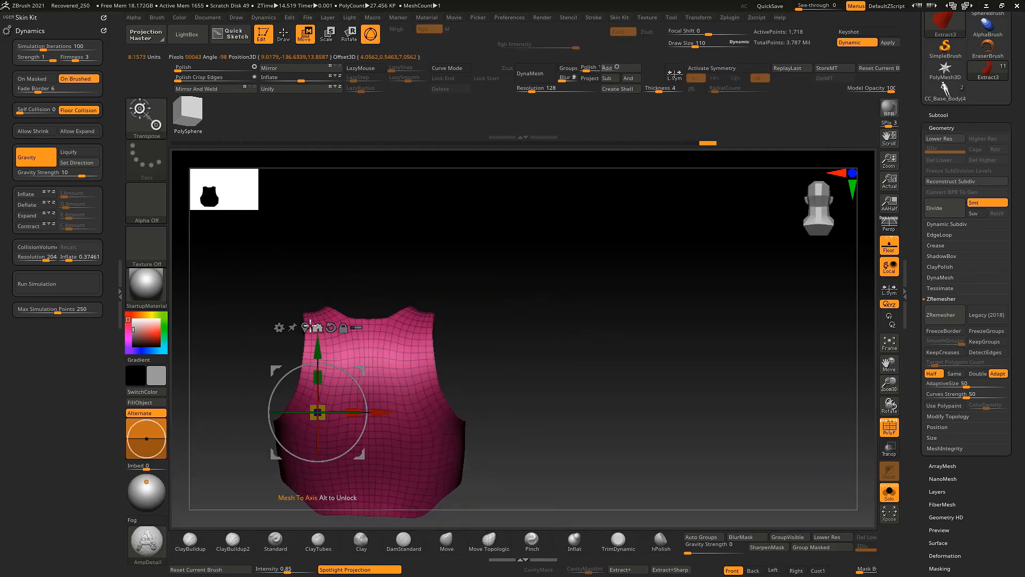
pyautogui.moveTo(470, 303); pyautogui.dragTo(571, 302, button='right')
pyautogui.keyDown('ctrl'); pyautogui.moveTo(571, 302); pyautogui.dragTo(516, 334, button='right'); pyautogui.keyUp('ctrl')
pyautogui.press('q')
pyautogui.moveTo(556, 292)
pyautogui.mouseDown(button='right')
pyautogui.moveTo(444, 300)
pyautogui.moveTo(593, 304)
pyautogui.moveTo(576, 312)
pyautogui.mouseUp(button='right')
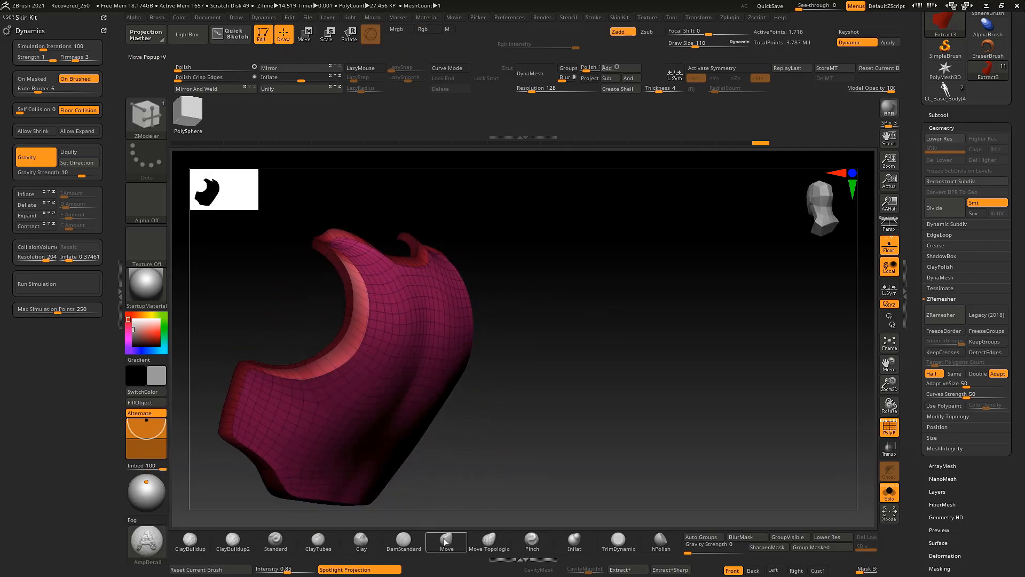
# Step: Try pulling one shoulder tip of the back plate upward with the Move brush at draw size 179
pyautogui.click(438, 537)
pyautogui.rightClick(429, 236)
pyautogui.moveTo(456, 236); pyautogui.dragTo(415, 235)
pyautogui.moveTo(353, 217); pyautogui.dragTo(352, 204)
pyautogui.moveTo(481, 213)
pyautogui.mouseDown(button='right')
pyautogui.moveTo(358, 224)
pyautogui.moveTo(464, 202)
pyautogui.mouseUp(button='right')
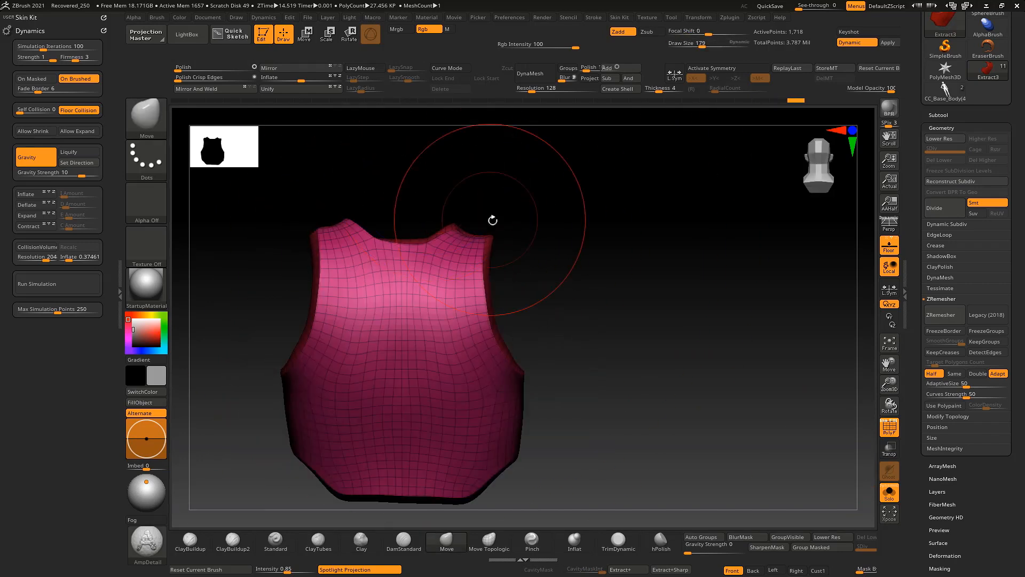
# Step: Try Mirror and Mirror And Weld on the back plate, and undo back to the shape before the shoulder edit
pyautogui.click(271, 70)
pyautogui.hotkey('ctrl', 'z')
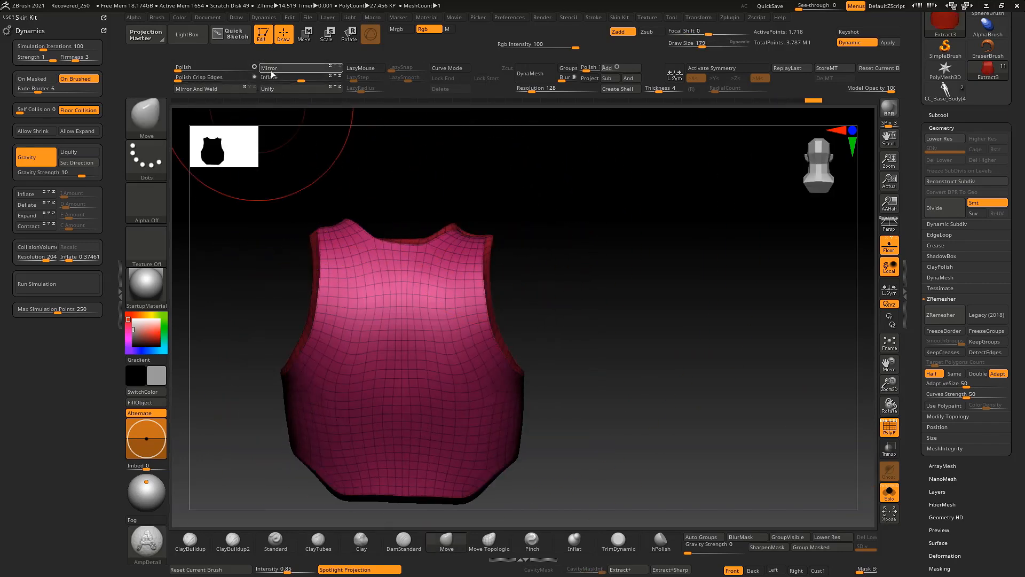
pyautogui.click(271, 70)
pyautogui.click(232, 89)
pyautogui.moveTo(527, 234)
pyautogui.mouseDown(button='right')
pyautogui.moveTo(530, 220)
pyautogui.moveTo(526, 231)
pyautogui.mouseUp(button='right')
pyautogui.hotkey('ctrl', 'z')
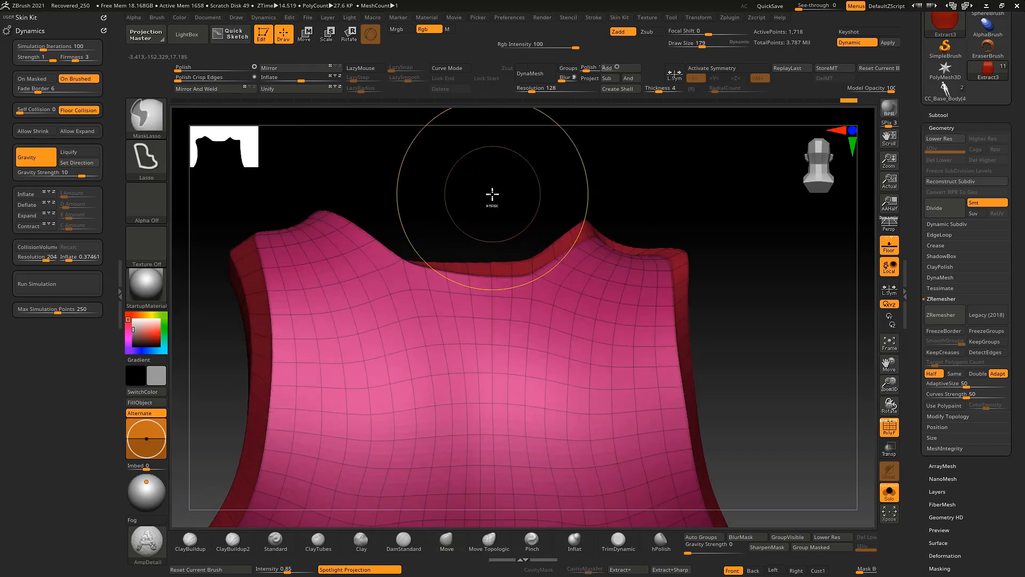
pyautogui.hotkey('ctrl', 'z')
pyautogui.hotkey('ctrl', 'z')
pyautogui.hotkey('ctrl', 'z')
# Step: Turn symmetry on and adjust the back plate's shoulders with the Move brush at draw size 265
pyautogui.keyDown('ctrl'); pyautogui.moveTo(487, 201); pyautogui.dragTo(469, 161, button='right'); pyautogui.keyUp('ctrl')
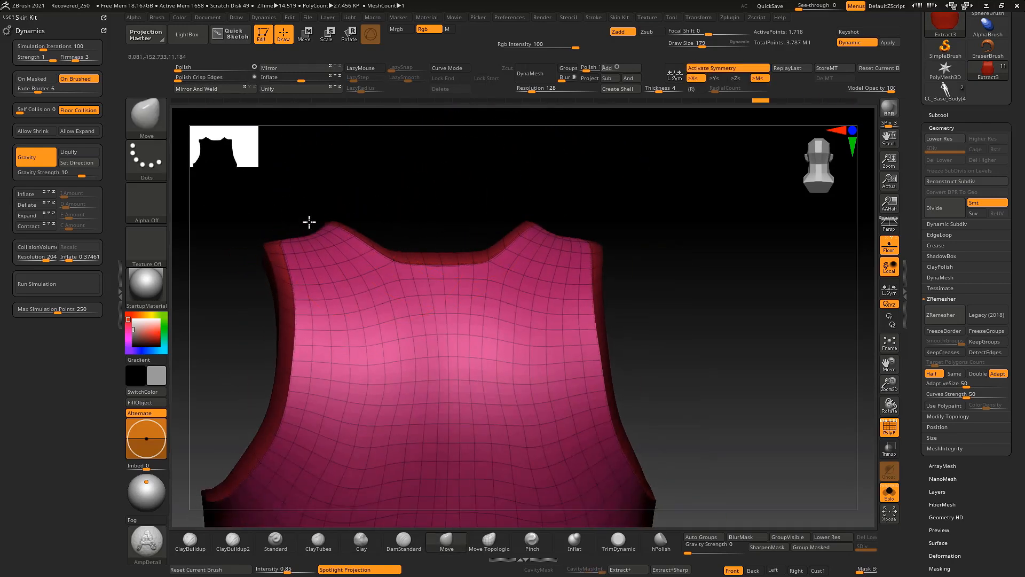
pyautogui.moveTo(310, 225); pyautogui.dragTo(385, 218, button='right')
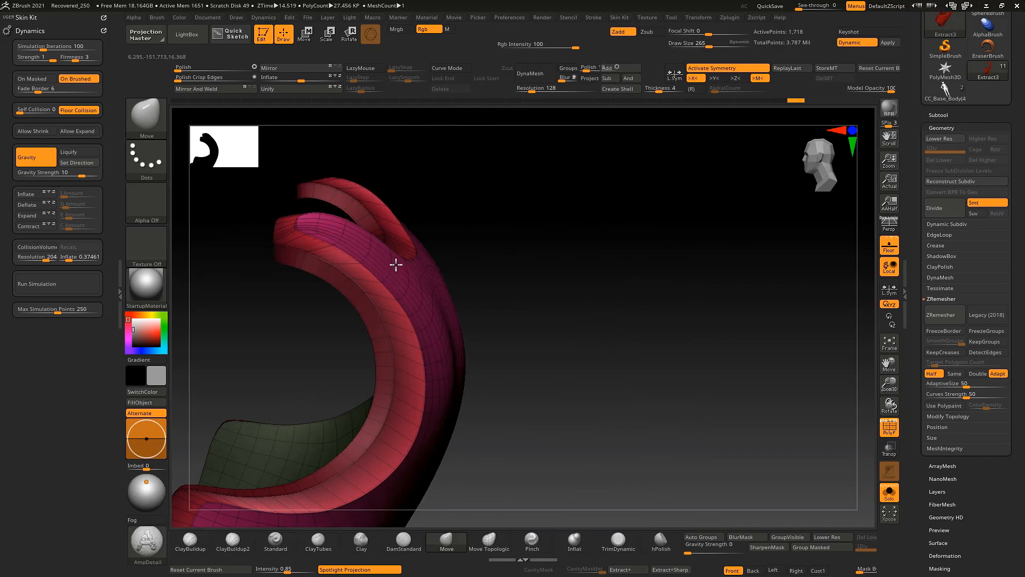
pyautogui.keyDown('ctrl'); pyautogui.moveTo(535, 296); pyautogui.dragTo(484, 346, button='right'); pyautogui.keyUp('ctrl')
pyautogui.moveTo(442, 395); pyautogui.dragTo(641, 295, button='right')
# Step: Insert the ALPHAS_25 dot-grid mesh on the lower side of the red backpack frame and split it into its own subtool
pyautogui.press('b')
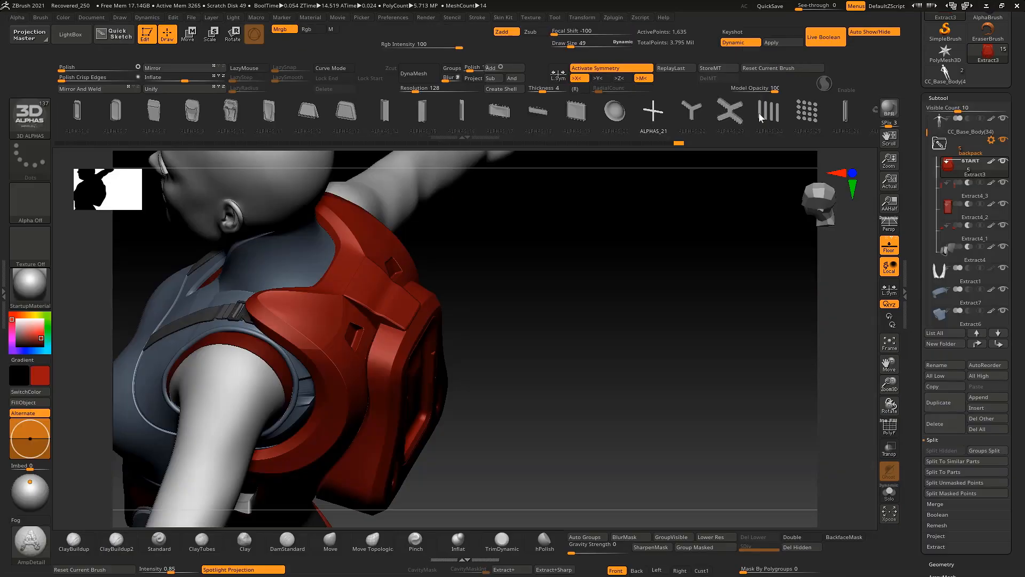
pyautogui.click(801, 114)
pyautogui.moveTo(774, 267); pyautogui.dragTo(774, 224, button='right')
pyautogui.moveTo(389, 437); pyautogui.dragTo(598, 384, button='right')
pyautogui.click(989, 202)
pyautogui.click(955, 482)
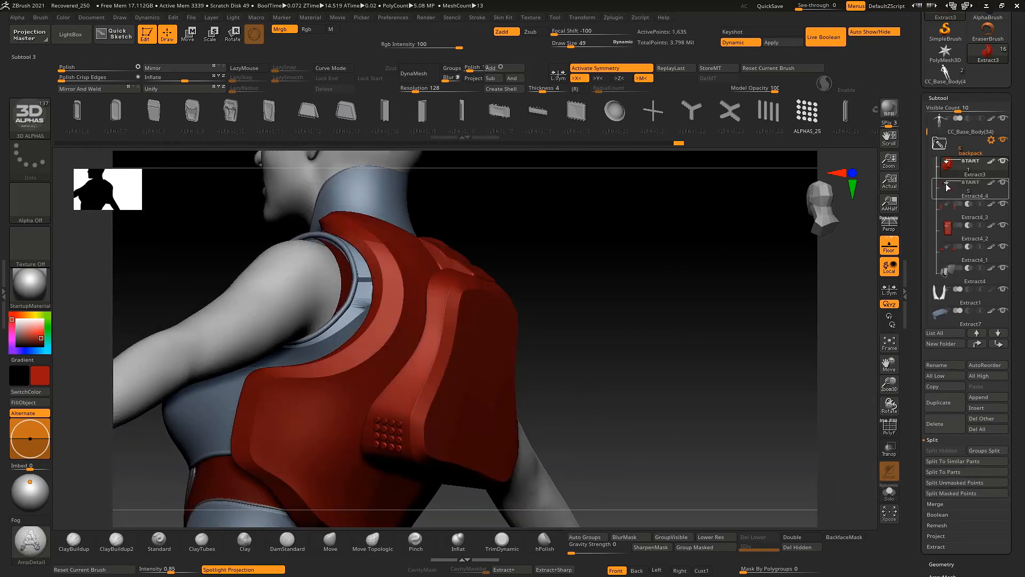
pyautogui.moveTo(575, 325); pyautogui.dragTo(512, 280, button='right')
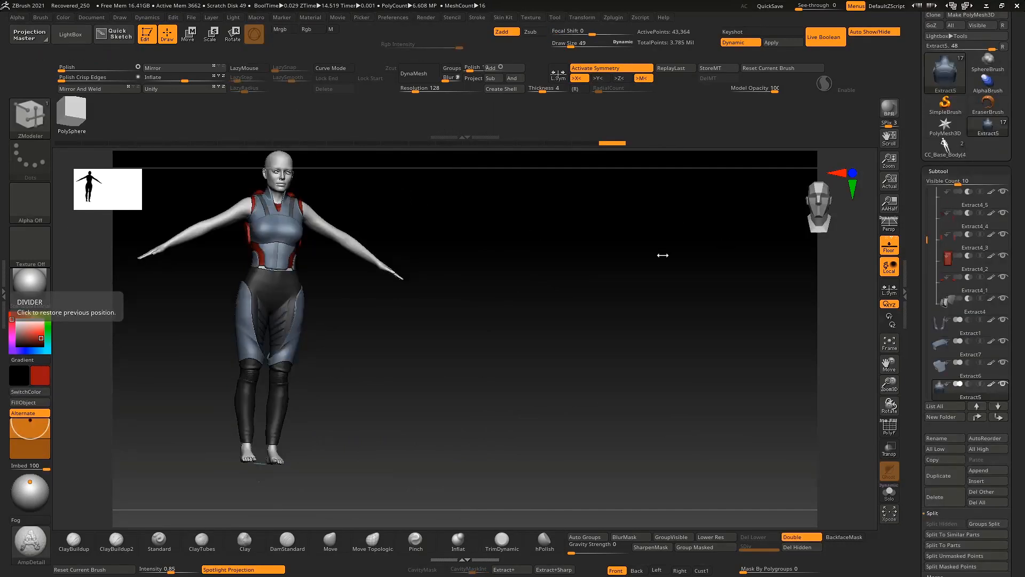
pyautogui.moveTo(693, 251); pyautogui.dragTo(516, 259, button='right')
pyautogui.moveTo(441, 326); pyautogui.dragTo(396, 341, button='right')
pyautogui.moveTo(395, 341)
pyautogui.keyDown('ctrl'); pyautogui.mouseDown(button='right')
pyautogui.moveTo(385, 373)
pyautogui.moveTo(410, 391)
pyautogui.moveTo(517, 250)
pyautogui.moveTo(426, 249)
pyautogui.moveTo(457, 245)
pyautogui.mouseUp(button='right'); pyautogui.keyUp('ctrl')
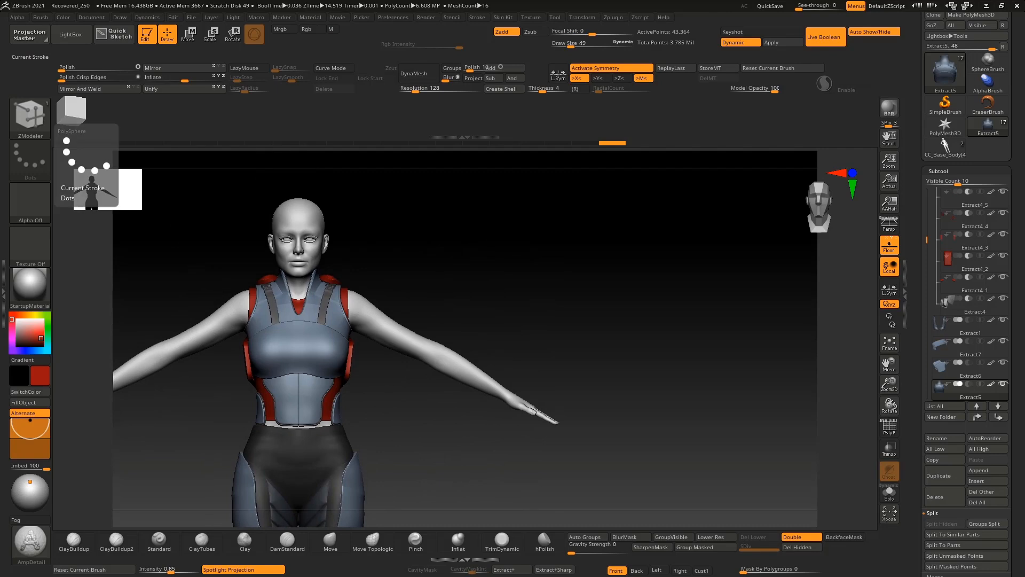
pyautogui.moveTo(481, 203)
pyautogui.mouseDown(button='right')
pyautogui.moveTo(536, 208)
pyautogui.moveTo(508, 201)
pyautogui.moveTo(506, 217)
pyautogui.moveTo(542, 168)
pyautogui.mouseUp(button='right')
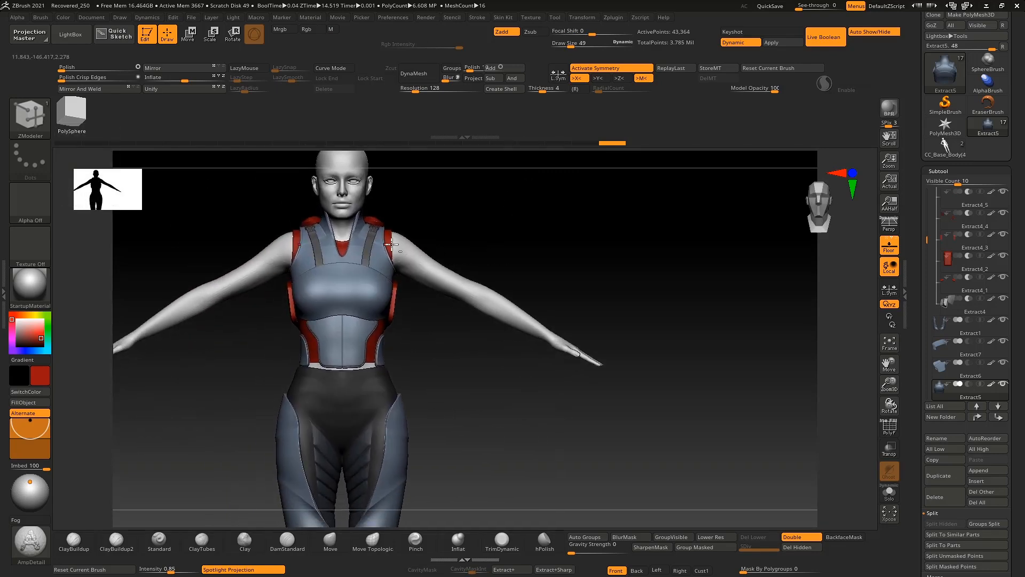
# Step: Select the body, isolate it and mask the torso from the shoulders down to the waist
pyautogui.keyDown('alt'); pyautogui.click(401, 245); pyautogui.keyUp('alt')
pyautogui.click(889, 494)
pyautogui.moveTo(455, 199); pyautogui.dragTo(373, 276, button='right')
pyautogui.moveTo(162, 355)
pyautogui.mouseDown(button='right')
pyautogui.moveTo(197, 325)
pyautogui.moveTo(453, 389)
pyautogui.moveTo(419, 343)
pyautogui.mouseUp(button='right')
pyautogui.press('ctrl')
pyautogui.keyDown('ctrl'); pyautogui.moveTo(311, 236); pyautogui.dragTo(320, 361); pyautogui.keyUp('ctrl')
pyautogui.click(889, 492)
pyautogui.moveTo(253, 395)
pyautogui.keyDown('ctrl'); pyautogui.mouseDown()
pyautogui.moveTo(301, 393)
pyautogui.moveTo(257, 289)
pyautogui.mouseUp(); pyautogui.keyUp('ctrl')
pyautogui.click(885, 499)
pyautogui.click(884, 498)
pyautogui.moveTo(597, 209); pyautogui.dragTo(539, 218)
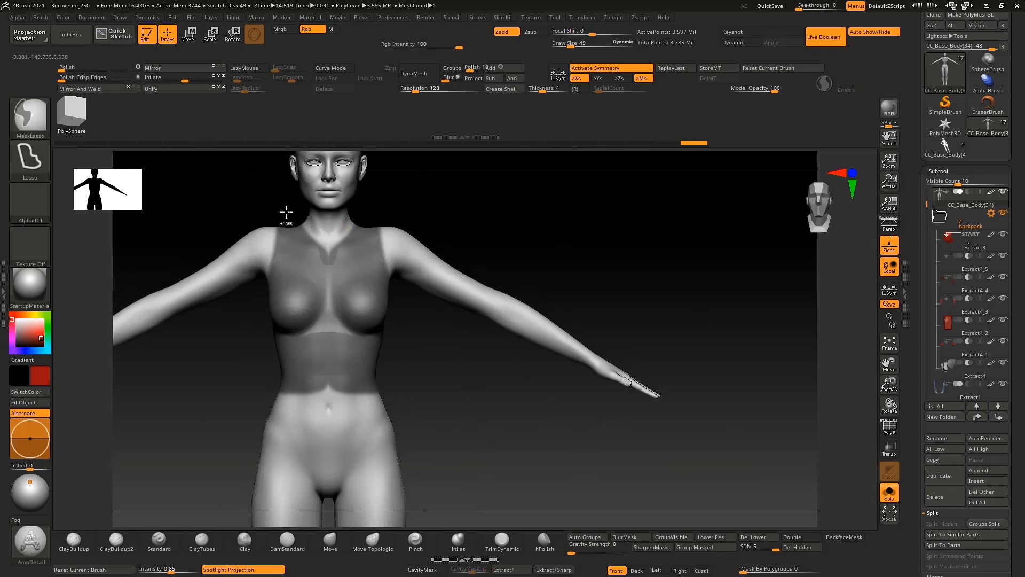
# Step: Unmask parts of the upper chest to shape the front neckline of the torso mask
pyautogui.keyDown('ctrl'); pyautogui.keyDown('alt'); pyautogui.moveTo(325, 251); pyautogui.dragTo(352, 213); pyautogui.keyUp('alt'); pyautogui.keyUp('ctrl')
pyautogui.keyDown('shift'); pyautogui.moveTo(440, 193); pyautogui.dragTo(405, 209); pyautogui.keyUp('shift')
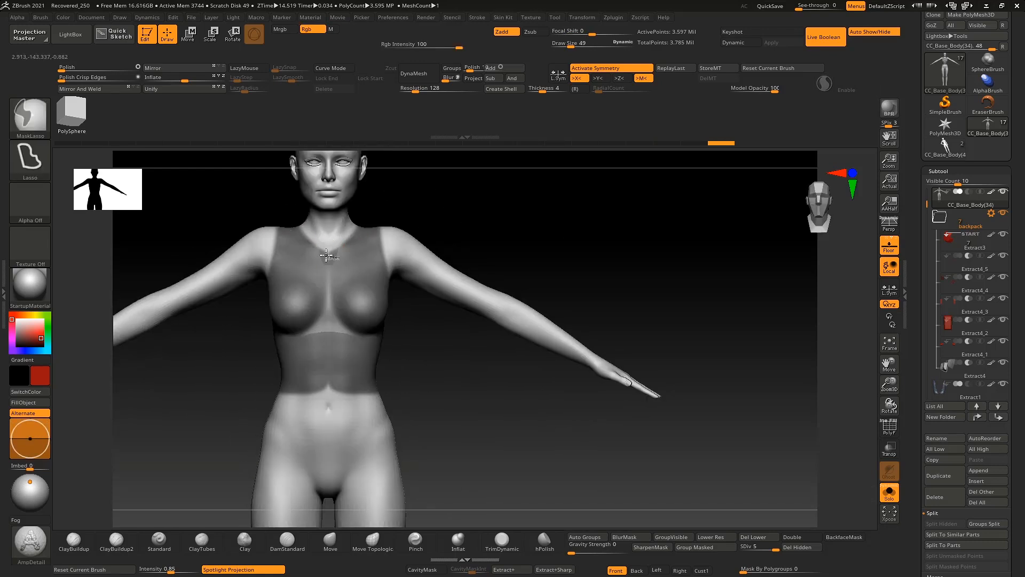
pyautogui.keyDown('ctrl'); pyautogui.keyDown('alt'); pyautogui.moveTo(343, 210); pyautogui.dragTo(327, 206); pyautogui.keyUp('alt'); pyautogui.keyUp('ctrl')
pyautogui.moveTo(481, 241); pyautogui.dragTo(522, 250)
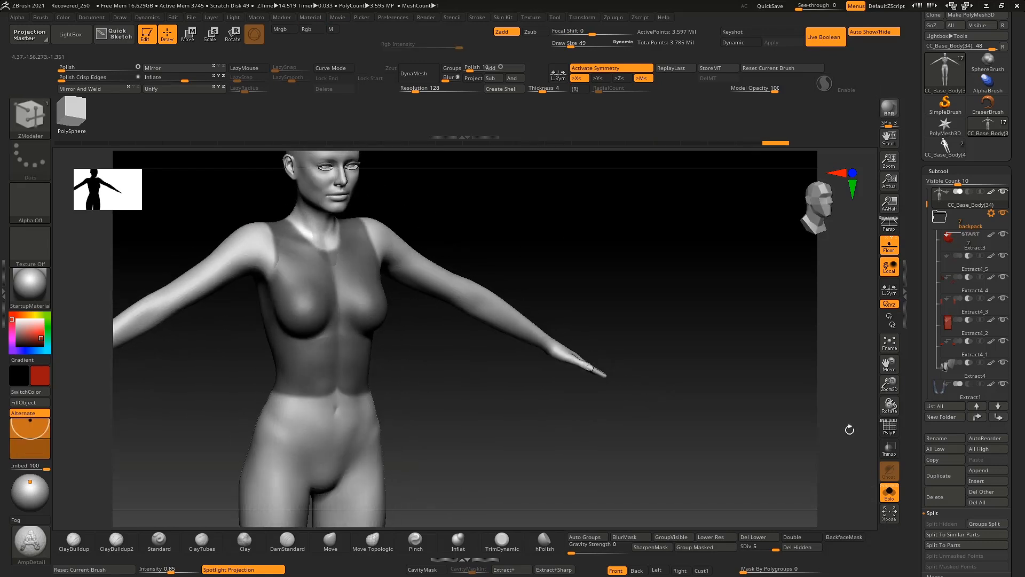
pyautogui.click(889, 492)
pyautogui.click(888, 493)
# Step: Choose MaskPen and the Standard brush, and refine the torso mask's back neckline at draw size 23
pyautogui.moveTo(670, 318)
pyautogui.mouseDown()
pyautogui.moveTo(763, 322)
pyautogui.moveTo(566, 292)
pyautogui.moveTo(174, 208)
pyautogui.mouseUp()
pyautogui.keyDown('ctrl'); pyautogui.click(29, 117); pyautogui.keyUp('ctrl')
pyautogui.keyDown('ctrl'); pyautogui.click(258, 172); pyautogui.keyUp('ctrl')
pyautogui.press('b')
pyautogui.press('z')
pyautogui.press('m')
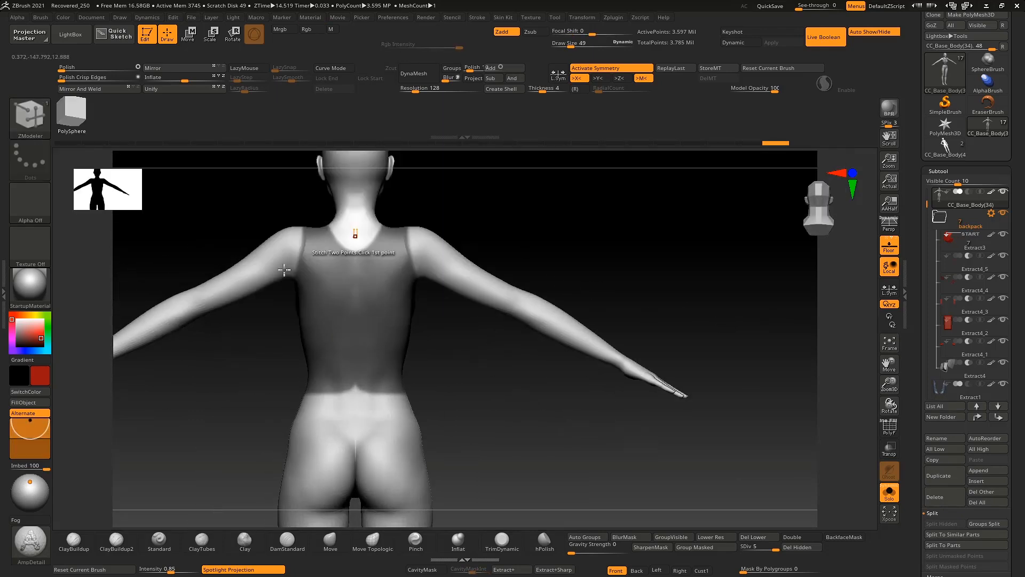
pyautogui.click(155, 541)
pyautogui.press('space')
pyautogui.press('space')
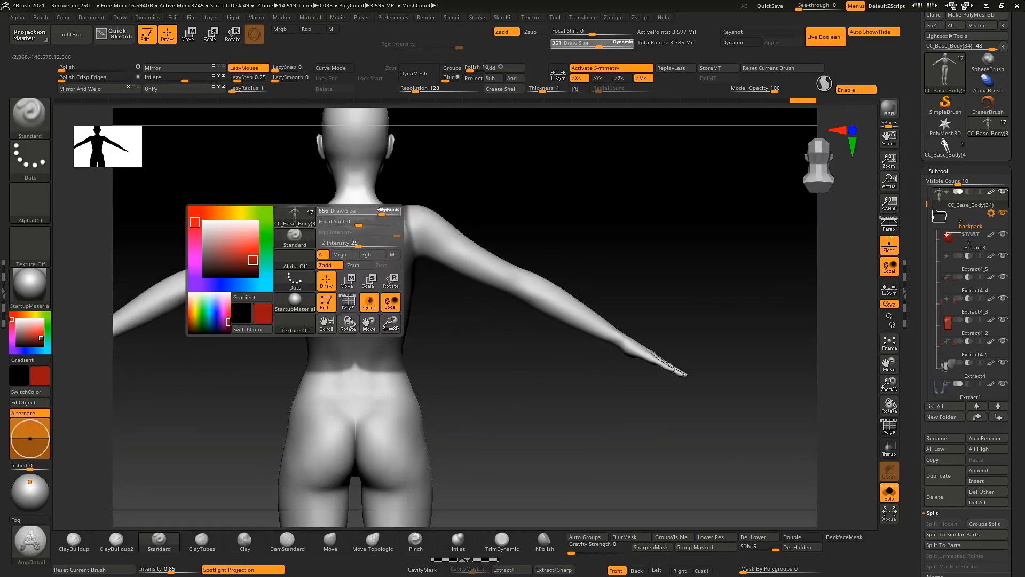
pyautogui.moveTo(390, 213); pyautogui.dragTo(337, 219)
pyautogui.moveTo(470, 194); pyautogui.dragTo(461, 187)
pyautogui.press('space')
pyautogui.moveTo(330, 232); pyautogui.dragTo(320, 232)
pyautogui.press('ctrl')
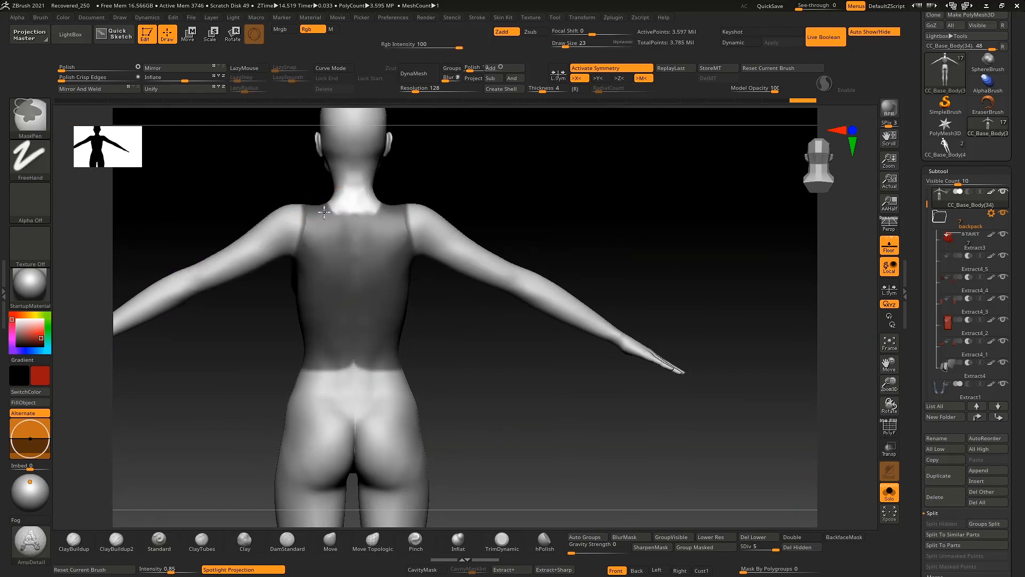
pyautogui.moveTo(459, 181); pyautogui.dragTo(478, 185)
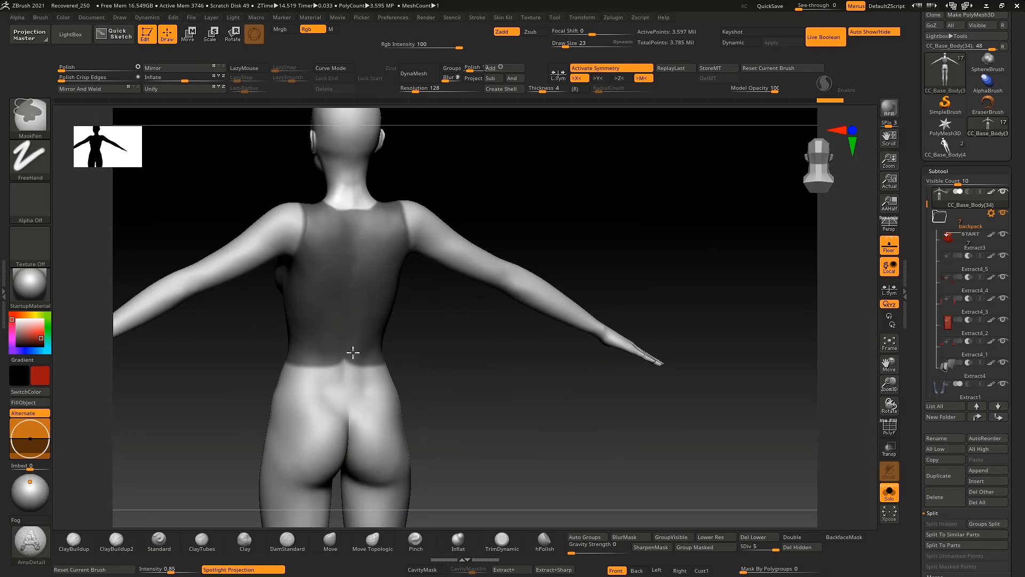
# Step: Turn symmetry off and lasso-mask the body's left arm from the shoulder to about the elbow
pyautogui.keyDown('shift'); pyautogui.moveTo(427, 357); pyautogui.dragTo(538, 360); pyautogui.keyUp('shift')
pyautogui.keyDown('alt'); pyautogui.moveTo(565, 203); pyautogui.dragTo(538, 226); pyautogui.keyUp('alt')
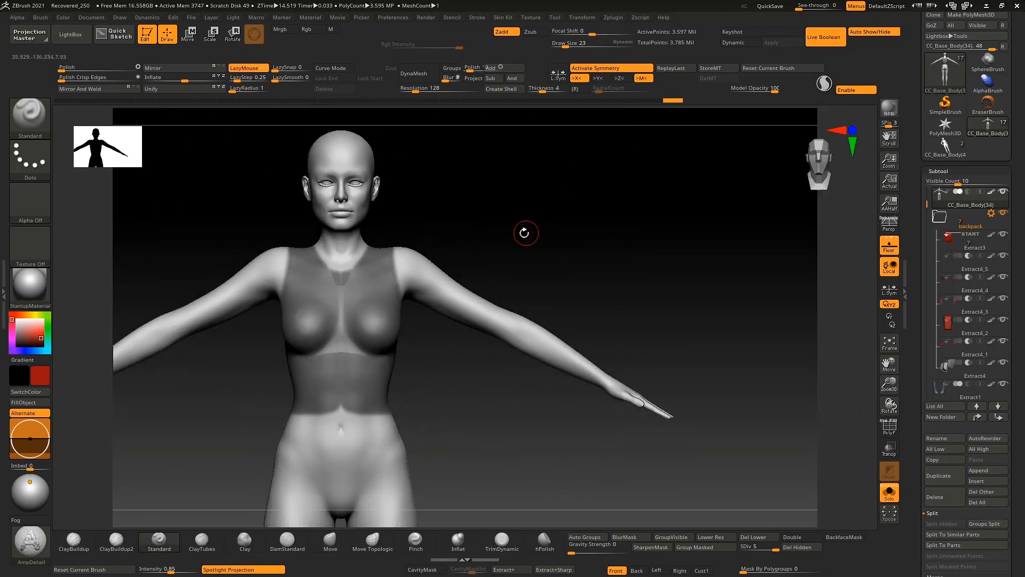
pyautogui.keyDown('ctrl'); pyautogui.click(35, 123); pyautogui.keyUp('ctrl')
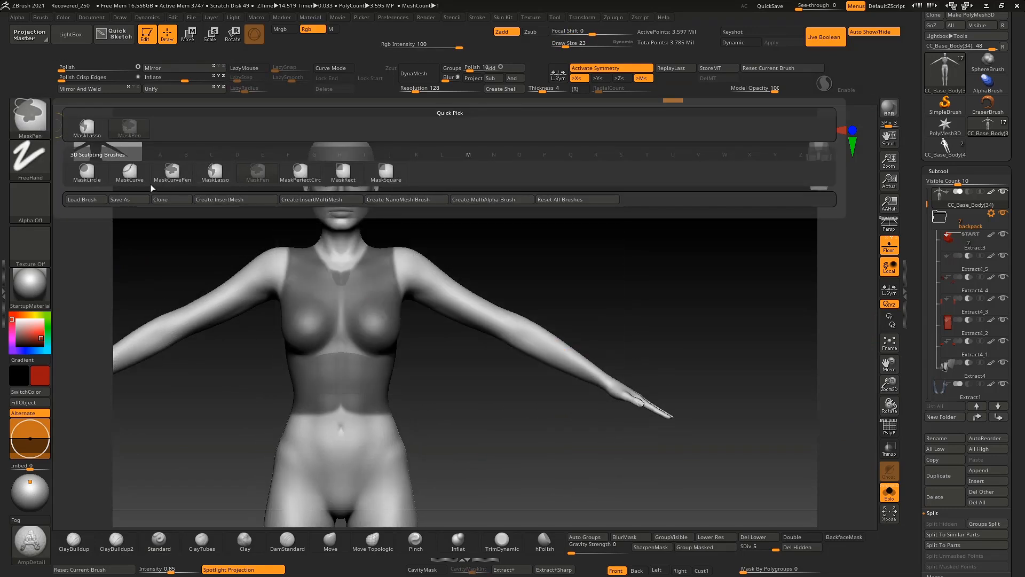
pyautogui.click(216, 171)
pyautogui.press('x')
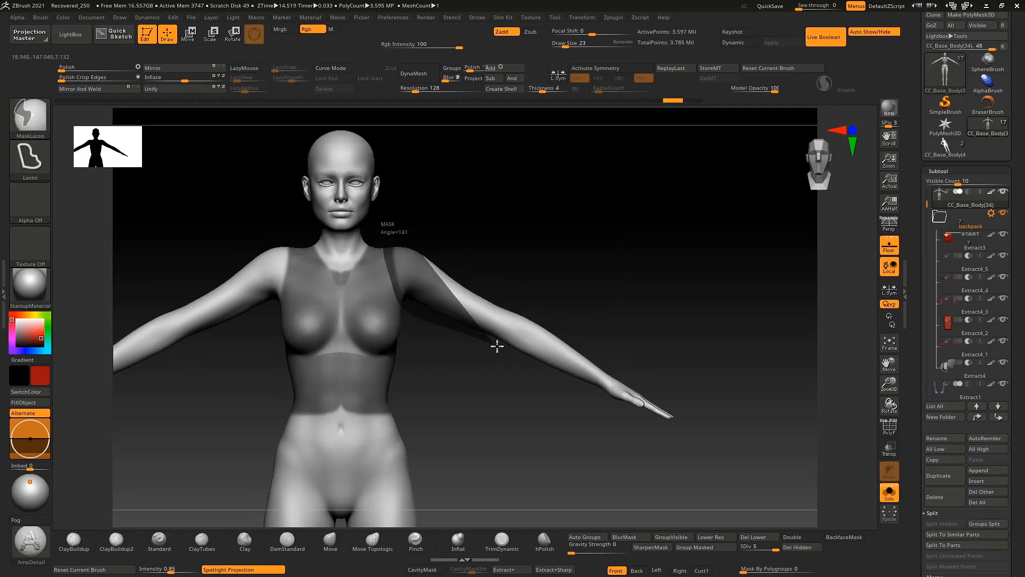
pyautogui.keyDown('ctrl'); pyautogui.moveTo(484, 254); pyautogui.dragTo(480, 251); pyautogui.keyUp('ctrl')
pyautogui.keyDown('alt'); pyautogui.moveTo(518, 253); pyautogui.dragTo(501, 198); pyautogui.keyUp('alt')
pyautogui.moveTo(497, 216)
pyautogui.mouseDown()
pyautogui.moveTo(393, 216)
pyautogui.moveTo(528, 213)
pyautogui.moveTo(470, 216)
pyautogui.mouseUp()
# Step: Even out the mask's lower edge straight across the waist and turn symmetry back on
pyautogui.keyDown('ctrl'); pyautogui.moveTo(289, 331); pyautogui.dragTo(284, 373, button='right'); pyautogui.keyUp('ctrl')
pyautogui.keyDown('ctrl'); pyautogui.moveTo(270, 356); pyautogui.dragTo(420, 359); pyautogui.keyUp('ctrl')
pyautogui.keyDown('ctrl'); pyautogui.moveTo(257, 392); pyautogui.dragTo(258, 392); pyautogui.keyUp('ctrl')
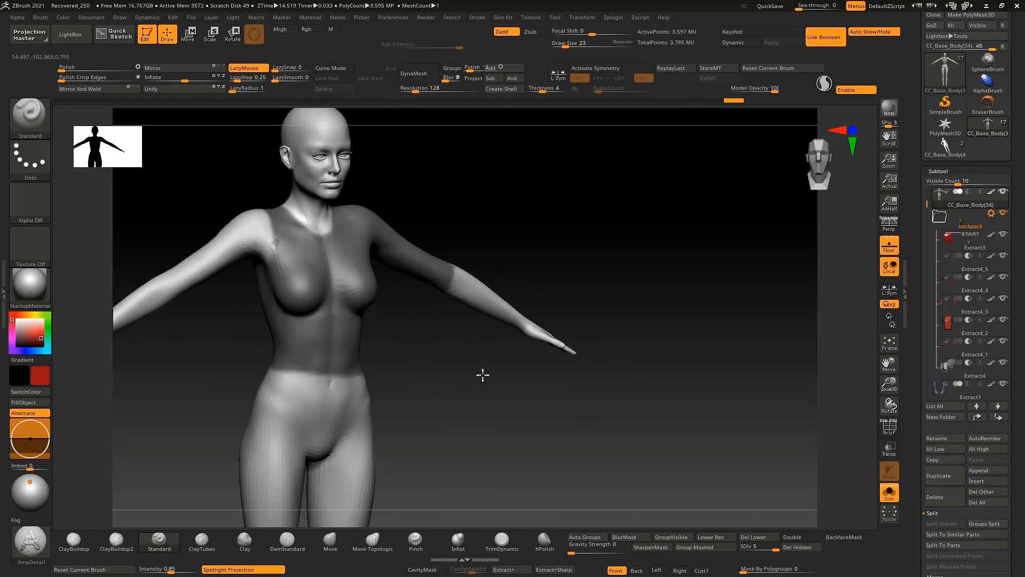
pyautogui.moveTo(469, 407)
pyautogui.mouseDown()
pyautogui.moveTo(414, 377)
pyautogui.moveTo(288, 381)
pyautogui.mouseUp()
pyautogui.press('x')
pyautogui.moveTo(421, 373)
pyautogui.keyDown('ctrl'); pyautogui.keyDown('alt'); pyautogui.mouseDown()
pyautogui.moveTo(354, 428)
pyautogui.moveTo(369, 425)
pyautogui.mouseUp(); pyautogui.keyUp('alt'); pyautogui.keyUp('ctrl')
pyautogui.keyDown('ctrl'); pyautogui.moveTo(603, 424); pyautogui.dragTo(605, 450, button='right'); pyautogui.keyUp('ctrl')
# Step: Extract the masked torso and left upper arm as a separate shirt mesh
pyautogui.click(886, 492)
pyautogui.click(886, 493)
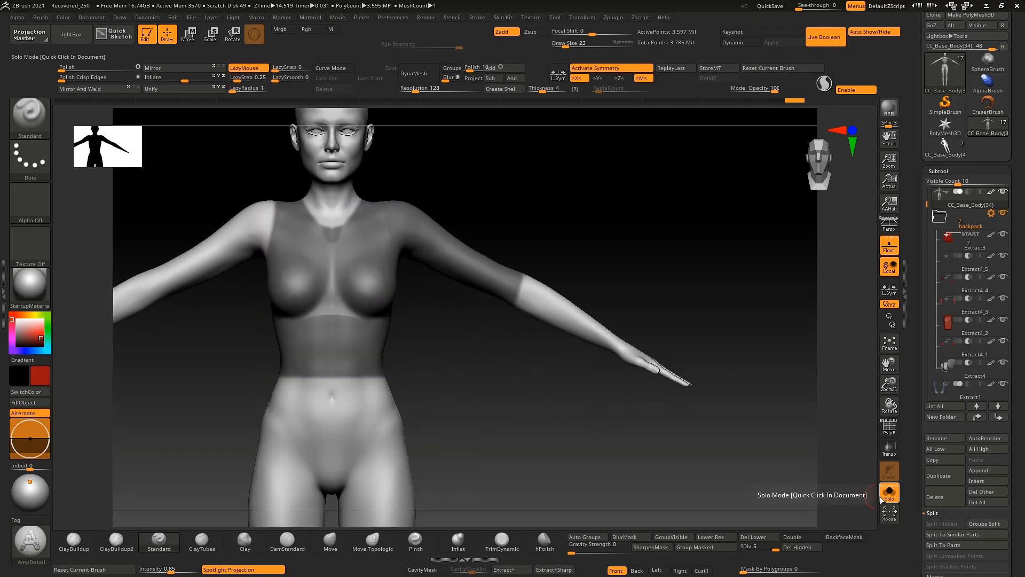
pyautogui.keyDown('alt'); pyautogui.moveTo(594, 241); pyautogui.dragTo(588, 273, button='right'); pyautogui.keyUp('alt')
pyautogui.moveTo(579, 439)
pyautogui.mouseDown()
pyautogui.moveTo(566, 444)
pyautogui.moveTo(560, 380)
pyautogui.mouseUp()
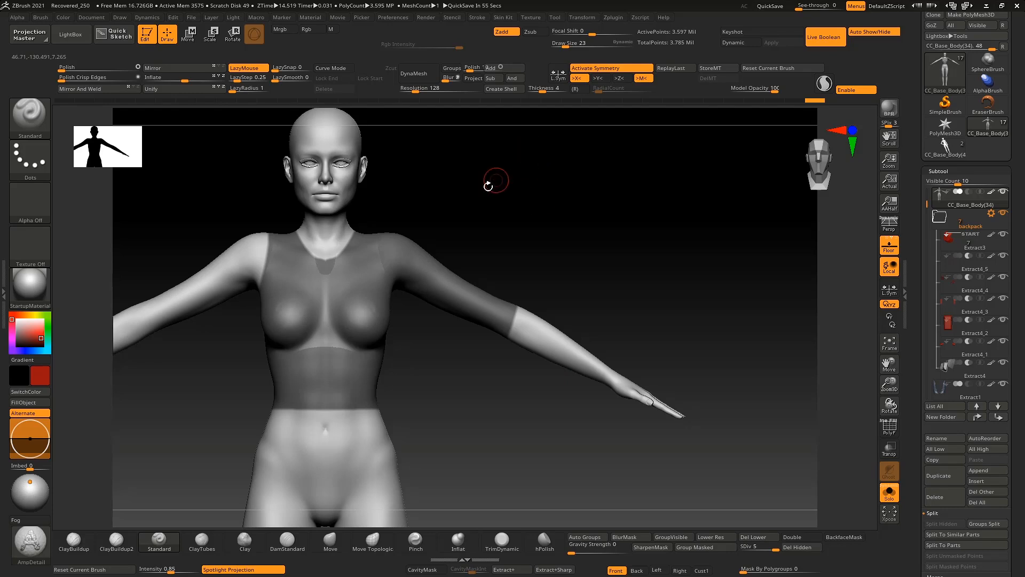
pyautogui.moveTo(522, 223); pyautogui.dragTo(572, 384)
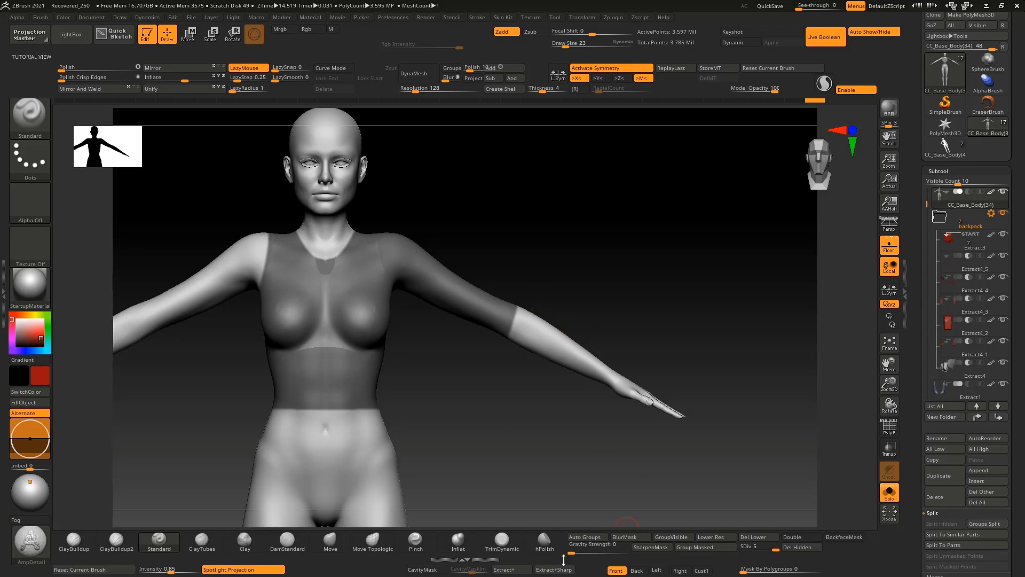
pyautogui.click(513, 569)
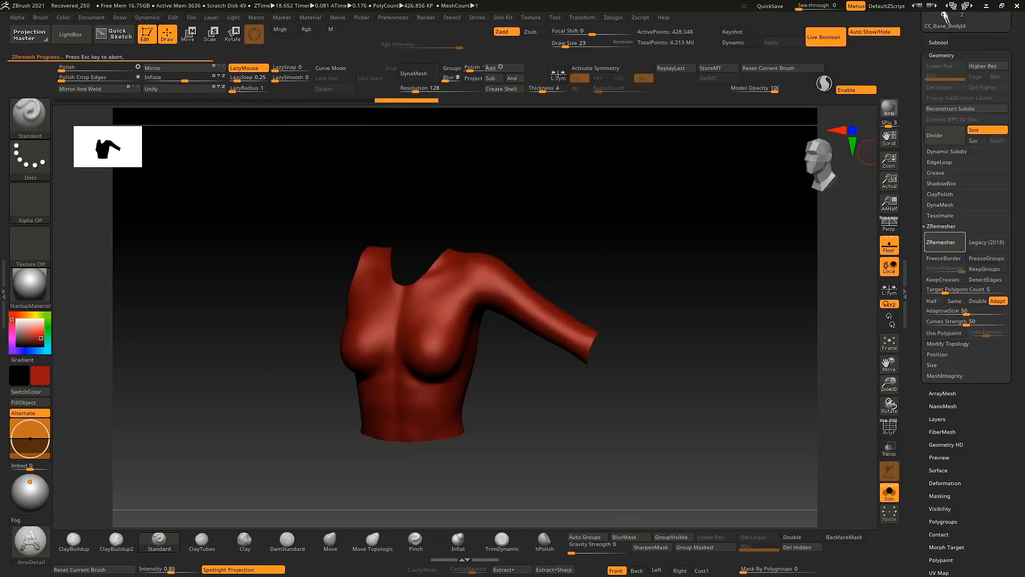
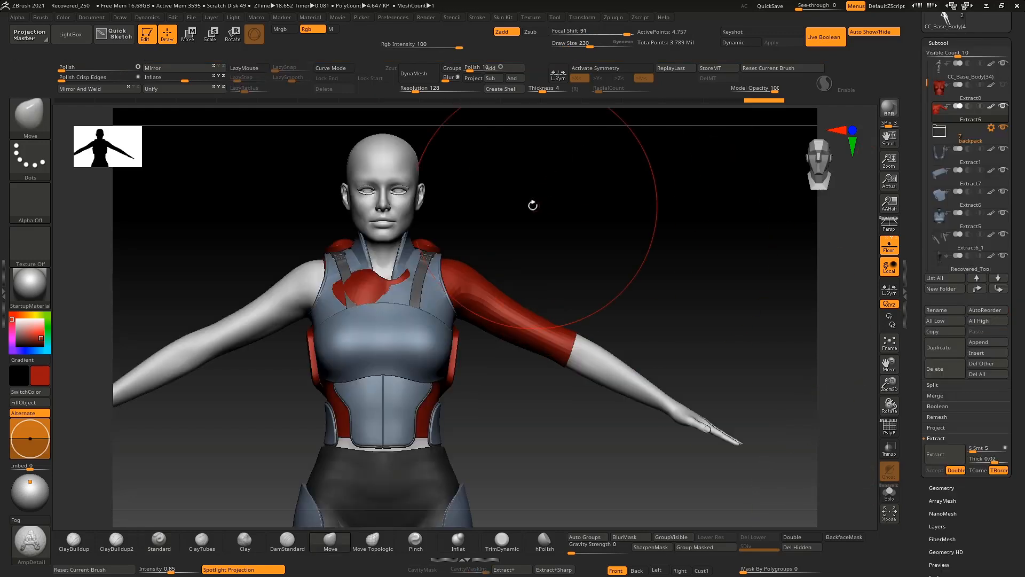
# Step: Fit the red shirt's neckline underneath the vest with the Move brush, reducing the draw size to 125
pyautogui.moveTo(399, 271); pyautogui.dragTo(392, 269, button='right')
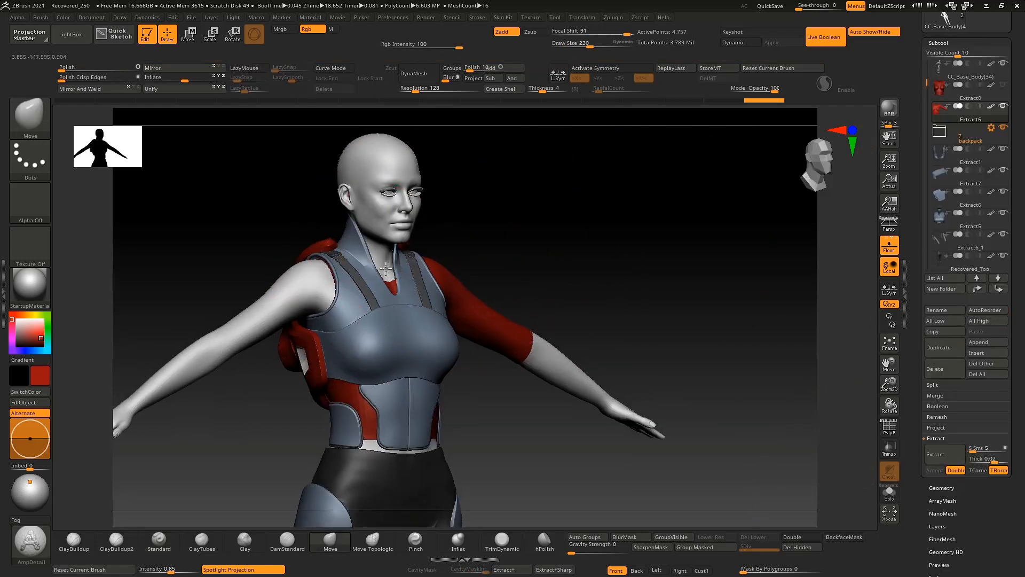
pyautogui.keyDown('shift'); pyautogui.moveTo(450, 250); pyautogui.dragTo(386, 284, button='right'); pyautogui.keyUp('shift')
pyautogui.press('s')
pyautogui.moveTo(386, 284); pyautogui.dragTo(362, 277)
pyautogui.moveTo(514, 208); pyautogui.dragTo(361, 287, button='right')
pyautogui.moveTo(500, 226); pyautogui.dragTo(369, 261, button='right')
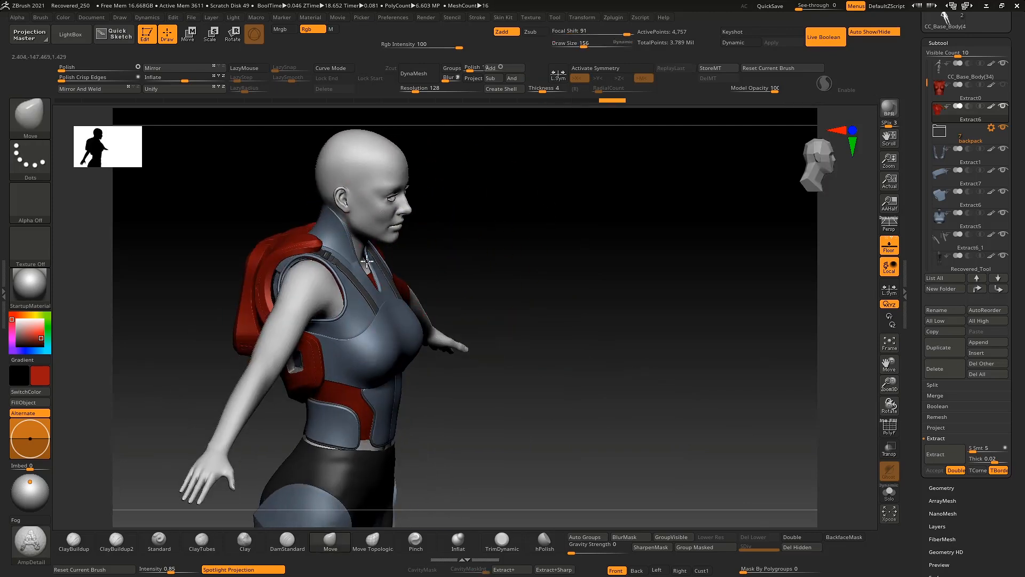
pyautogui.keyDown('shift'); pyautogui.moveTo(472, 240); pyautogui.dragTo(401, 243, button='right'); pyautogui.keyUp('shift')
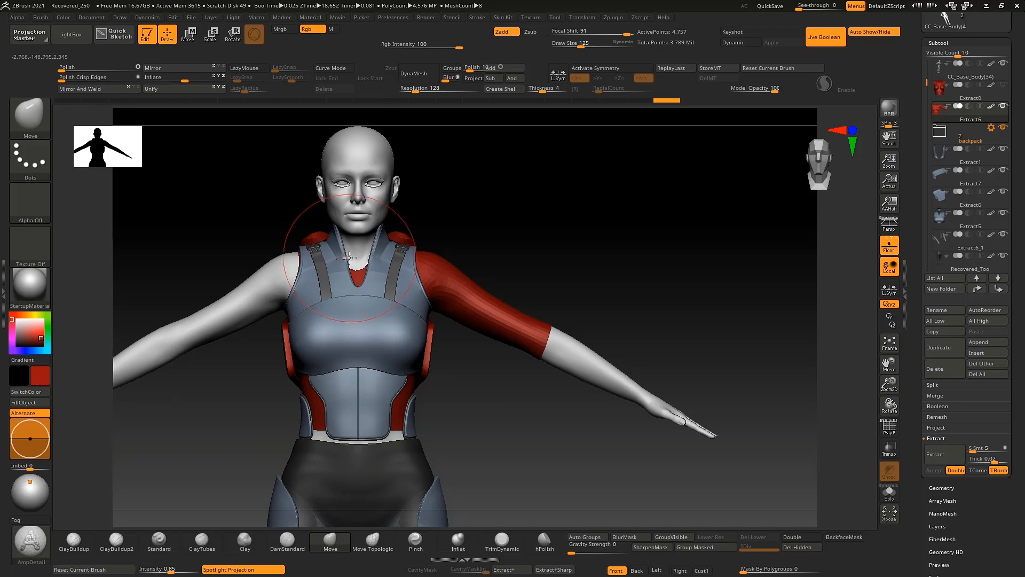
pyautogui.press('space')
pyautogui.moveTo(272, 252); pyautogui.dragTo(261, 252)
pyautogui.moveTo(240, 233)
pyautogui.mouseDown(button='right')
pyautogui.moveTo(584, 174)
pyautogui.moveTo(694, 182)
pyautogui.mouseUp(button='right')
pyautogui.moveTo(341, 251); pyautogui.dragTo(320, 262, button='right')
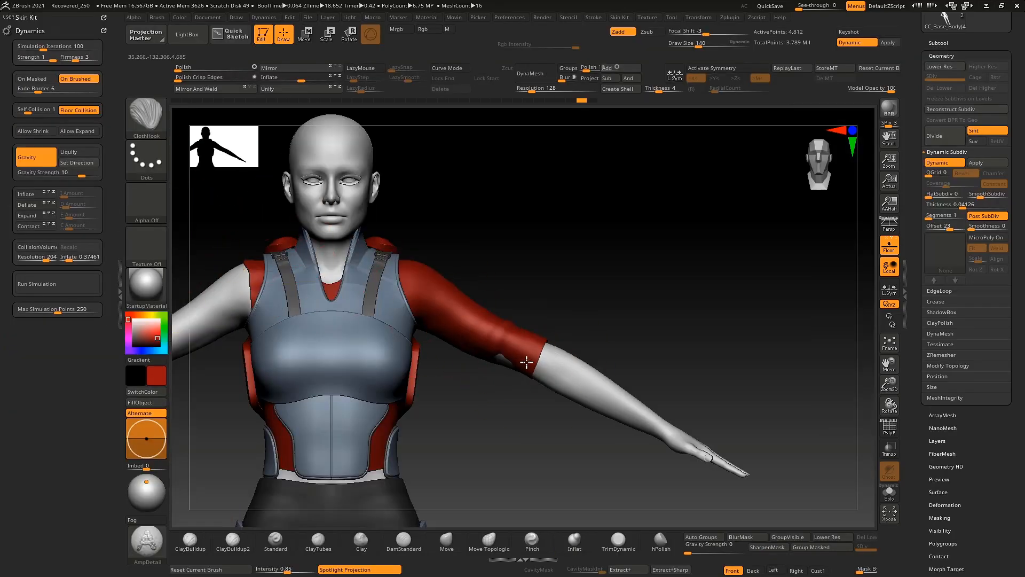
# Step: Pull wrinkles into the lower sleeve near the cuff with the ClothHook brush, reducing the draw size to 84
pyautogui.moveTo(526, 362); pyautogui.dragTo(534, 334)
pyautogui.press('space')
pyautogui.moveTo(574, 320); pyautogui.dragTo(498, 355)
pyautogui.press('space')
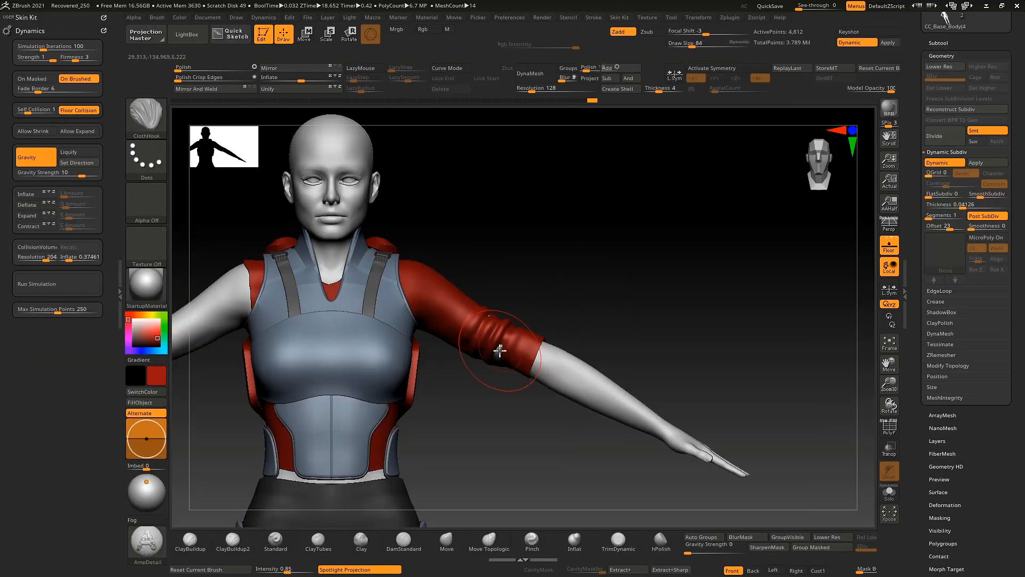
pyautogui.moveTo(535, 299)
pyautogui.mouseDown(button='right')
pyautogui.moveTo(496, 306)
pyautogui.moveTo(532, 263)
pyautogui.mouseUp(button='right')
# Step: Try pulling folds into the top of the sleeve near the shoulder with ClothHook, and undo them
pyautogui.press('space')
pyautogui.moveTo(432, 297); pyautogui.dragTo(427, 297)
pyautogui.moveTo(447, 261); pyautogui.dragTo(436, 280, button='right')
pyautogui.moveTo(425, 294)
pyautogui.mouseDown()
pyautogui.moveTo(419, 300)
pyautogui.moveTo(421, 285)
pyautogui.mouseUp()
pyautogui.hotkey('ctrl', 'z')
pyautogui.press('space')
pyautogui.hotkey('ctrl', 'z')
# Step: Sculpt more bunched folds around the lower sleeve and cuff with the ClothHook brush, ending at draw size 49
pyautogui.moveTo(579, 240)
pyautogui.mouseDown(button='right')
pyautogui.moveTo(543, 233)
pyautogui.moveTo(549, 213)
pyautogui.mouseUp(button='right')
pyautogui.moveTo(500, 348); pyautogui.dragTo(507, 345)
pyautogui.moveTo(553, 262); pyautogui.dragTo(597, 259, button='right')
pyautogui.press('space')
pyautogui.moveTo(534, 381); pyautogui.dragTo(556, 381)
pyautogui.keyDown('ctrl'); pyautogui.moveTo(572, 282); pyautogui.dragTo(555, 304, button='right'); pyautogui.keyUp('ctrl')
pyautogui.moveTo(555, 304)
pyautogui.mouseDown(button='right')
pyautogui.moveTo(483, 343)
pyautogui.moveTo(560, 352)
pyautogui.moveTo(561, 315)
pyautogui.moveTo(597, 302)
pyautogui.moveTo(552, 343)
pyautogui.mouseUp(button='right')
pyautogui.moveTo(552, 343); pyautogui.dragTo(560, 336)
pyautogui.moveTo(561, 337)
pyautogui.mouseDown(button='right')
pyautogui.moveTo(569, 332)
pyautogui.moveTo(567, 342)
pyautogui.mouseUp(button='right')
pyautogui.press('space')
pyautogui.hotkey('ctrl', 'z')
pyautogui.moveTo(565, 344)
pyautogui.mouseDown()
pyautogui.moveTo(553, 345)
pyautogui.moveTo(562, 337)
pyautogui.mouseUp()
pyautogui.moveTo(601, 281); pyautogui.dragTo(579, 343, button='right')
pyautogui.moveTo(621, 304); pyautogui.dragTo(528, 331, button='right')
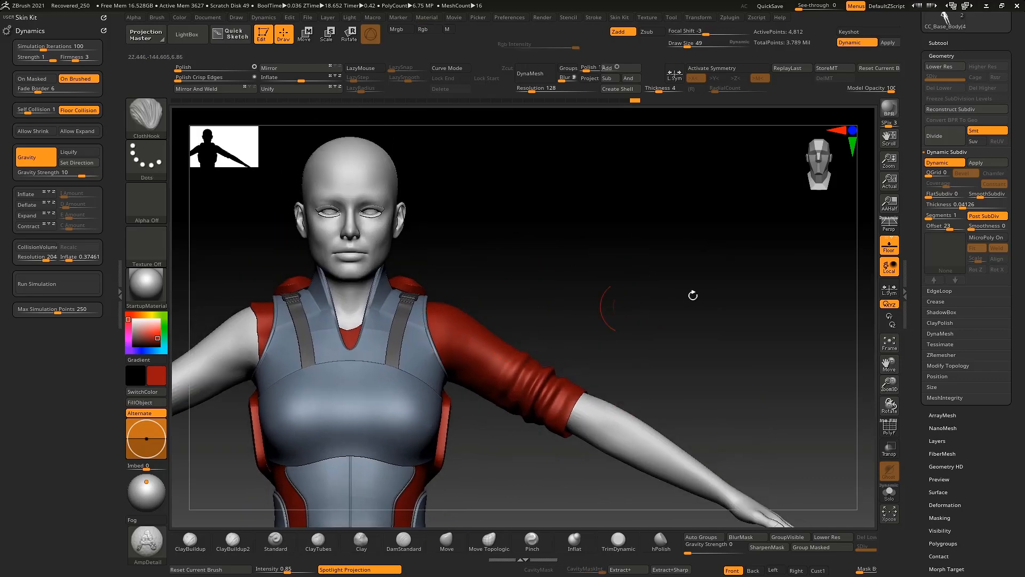
# Step: Set the shirt's Dynamic Subdiv thickness to 0.15431 and adjust its front neckline with ClothHook
pyautogui.moveTo(961, 208); pyautogui.dragTo(976, 207)
pyautogui.moveTo(828, 299); pyautogui.dragTo(758, 283, button='right')
pyautogui.moveTo(331, 314); pyautogui.dragTo(394, 352, button='right')
pyautogui.moveTo(381, 347); pyautogui.dragTo(382, 353)
pyautogui.press('space')
pyautogui.click(382, 353)
pyautogui.press('space')
# Step: Sculpt the sleeve's shoulder area beside the vest's armhole with ClothHook at draw sizes 55 and 12
pyautogui.moveTo(377, 349); pyautogui.dragTo(469, 346, button='right')
pyautogui.press('space')
pyautogui.moveTo(469, 346); pyautogui.dragTo(473, 346)
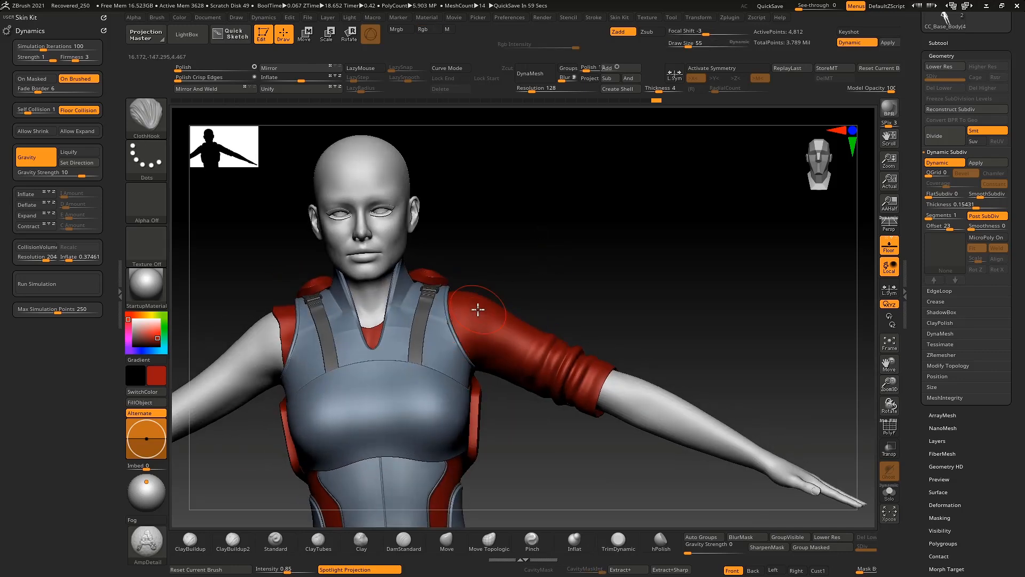
pyautogui.press('space')
pyautogui.moveTo(483, 335)
pyautogui.mouseDown()
pyautogui.moveTo(473, 321)
pyautogui.moveTo(480, 329)
pyautogui.moveTo(483, 316)
pyautogui.mouseUp()
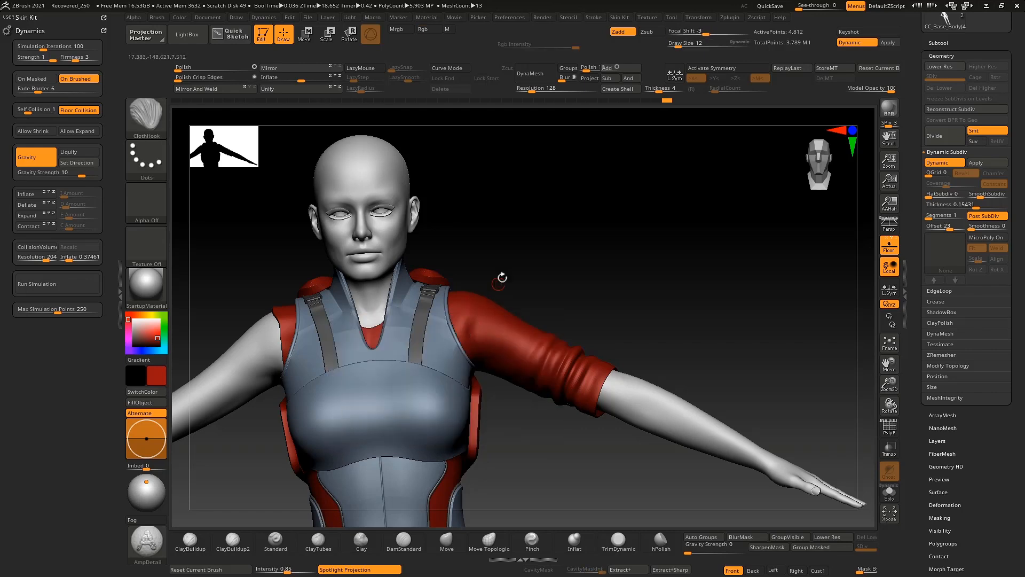
pyautogui.moveTo(486, 286); pyautogui.dragTo(485, 297, button='right')
pyautogui.press('space')
pyautogui.moveTo(475, 286); pyautogui.dragTo(486, 286)
pyautogui.moveTo(486, 286); pyautogui.dragTo(486, 291, button='right')
pyautogui.moveTo(552, 240)
pyautogui.keyDown('shift'); pyautogui.mouseDown()
pyautogui.moveTo(566, 243)
pyautogui.moveTo(536, 284)
pyautogui.mouseUp(); pyautogui.keyUp('shift')
# Step: Refine the sleeve's armpit area with the Standard brush at draw sizes 25 and 21
pyautogui.click(276, 541)
pyautogui.press('space')
pyautogui.moveTo(465, 336); pyautogui.dragTo(455, 335)
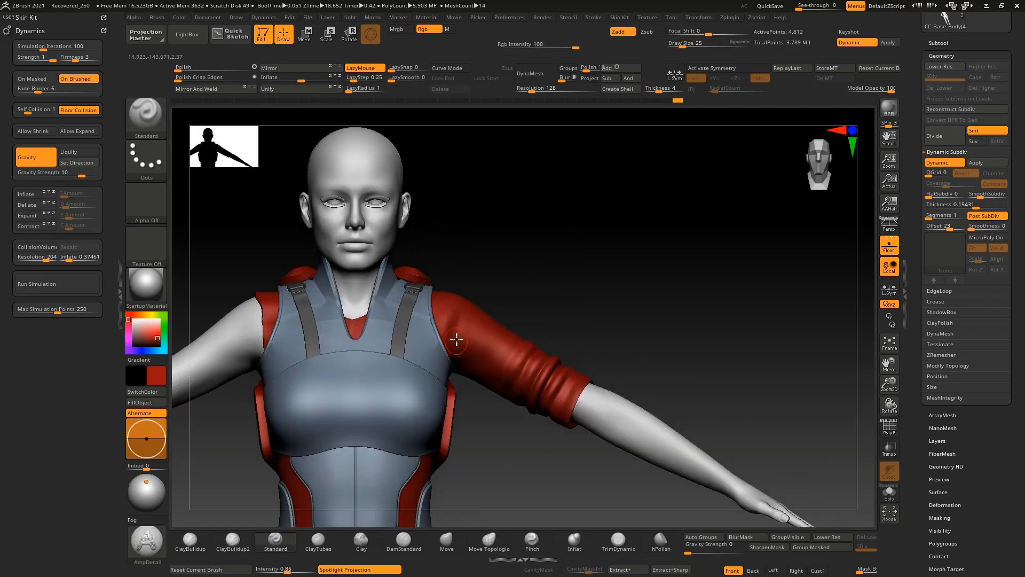
pyautogui.moveTo(445, 355); pyautogui.dragTo(579, 330, button='right')
pyautogui.keyDown('alt'); pyautogui.moveTo(581, 371); pyautogui.dragTo(510, 377, button='right'); pyautogui.keyUp('alt')
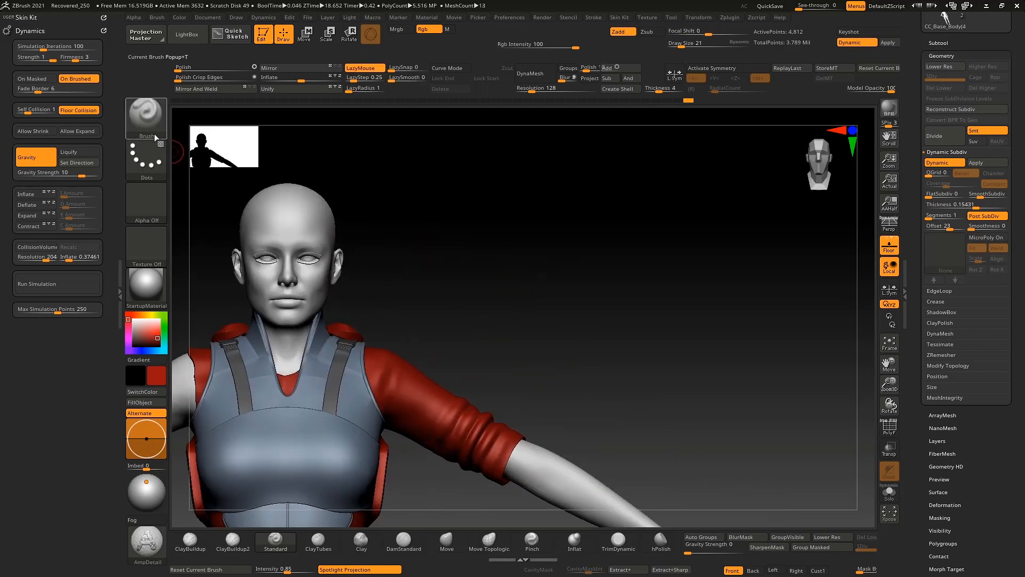
# Step: Try the ClothInflate brush on the sleeve's cuff, and undo the strokes
pyautogui.click(145, 119)
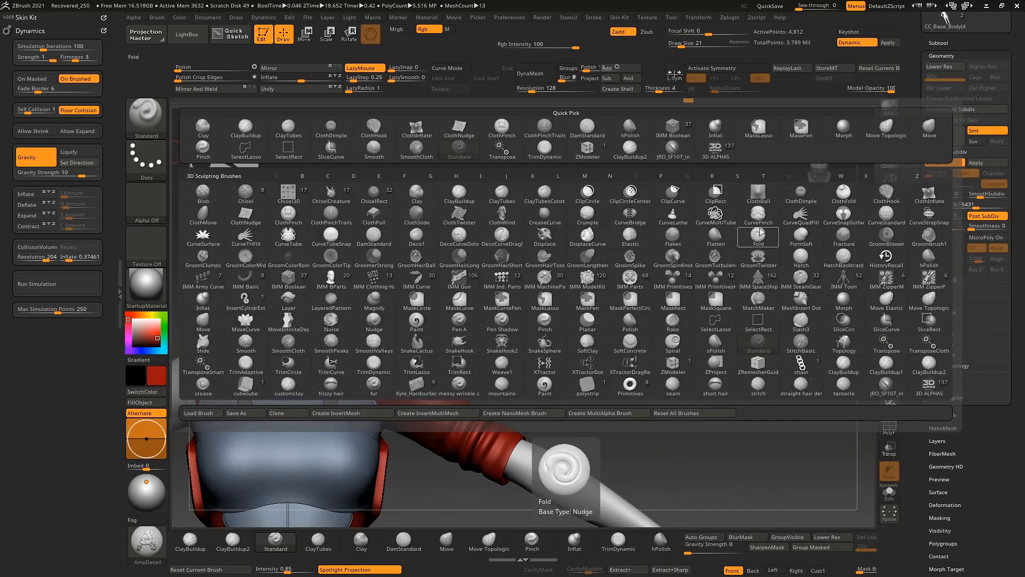
pyautogui.click(929, 194)
pyautogui.keyDown('alt'); pyautogui.moveTo(516, 431); pyautogui.dragTo(505, 459); pyautogui.keyUp('alt')
pyautogui.hotkey('ctrl', 'z')
pyautogui.hotkey('ctrl', 'z')
# Step: Smooth the sleeve's cuff and adjust the volume of its folds with the Inflat brush
pyautogui.moveTo(572, 368); pyautogui.dragTo(499, 377, button='right')
pyautogui.keyDown('shift'); pyautogui.moveTo(517, 417); pyautogui.dragTo(517, 444); pyautogui.keyUp('shift')
pyautogui.moveTo(517, 444)
pyautogui.mouseDown(button='right')
pyautogui.moveTo(535, 397)
pyautogui.moveTo(521, 390)
pyautogui.moveTo(544, 394)
pyautogui.moveTo(463, 501)
pyautogui.mouseUp(button='right')
pyautogui.press('b')
pyautogui.press('i')
pyautogui.press('n')
pyautogui.press('space')
pyautogui.moveTo(541, 394); pyautogui.dragTo(561, 394)
pyautogui.moveTo(545, 412)
pyautogui.mouseDown(button='right')
pyautogui.moveTo(567, 373)
pyautogui.moveTo(519, 434)
pyautogui.mouseUp(button='right')
# Step: Reshape the rolled folds and cuff edge of the sleeve with the Move brush
pyautogui.press('b')
pyautogui.press('m')
pyautogui.press('v')
pyautogui.moveTo(512, 444); pyautogui.dragTo(507, 446)
pyautogui.moveTo(507, 445); pyautogui.dragTo(464, 448, button='right')
pyautogui.moveTo(465, 448); pyautogui.dragTo(454, 446)
pyautogui.moveTo(453, 446)
pyautogui.mouseDown(button='right')
pyautogui.moveTo(561, 398)
pyautogui.moveTo(437, 293)
pyautogui.moveTo(483, 287)
pyautogui.mouseUp(button='right')
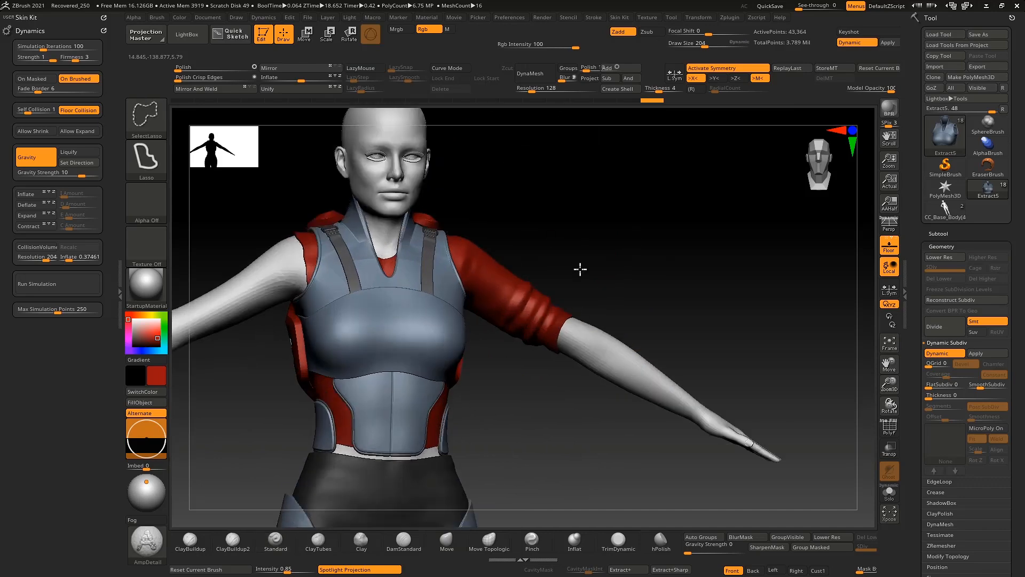
# Step: Apply Dynamic Subdiv to the blue-grey vest to turn it into real subdivision levels
pyautogui.keyDown('ctrl'); pyautogui.moveTo(578, 270); pyautogui.dragTo(588, 234, button='right'); pyautogui.keyUp('ctrl')
pyautogui.hotkey('shift', 'f')
pyautogui.hotkey('shift', 'f')
pyautogui.click(977, 353)
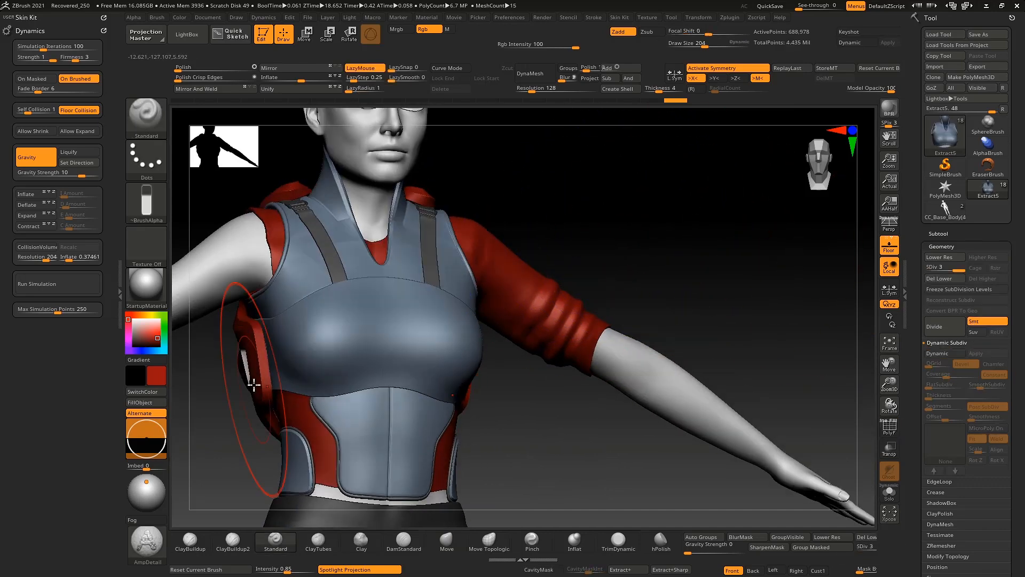
# Step: Undo the test strokes on the vest's chest, switch the stroke to DragRect and test the rectangular alpha at draw size 58
pyautogui.moveTo(312, 339)
pyautogui.mouseDown()
pyautogui.moveTo(366, 345)
pyautogui.moveTo(345, 320)
pyautogui.moveTo(320, 352)
pyautogui.mouseUp()
pyautogui.hotkey('ctrl', 'z')
pyautogui.press('space')
pyautogui.hotkey('ctrl', 'z')
pyautogui.click(145, 159)
pyautogui.click(245, 170)
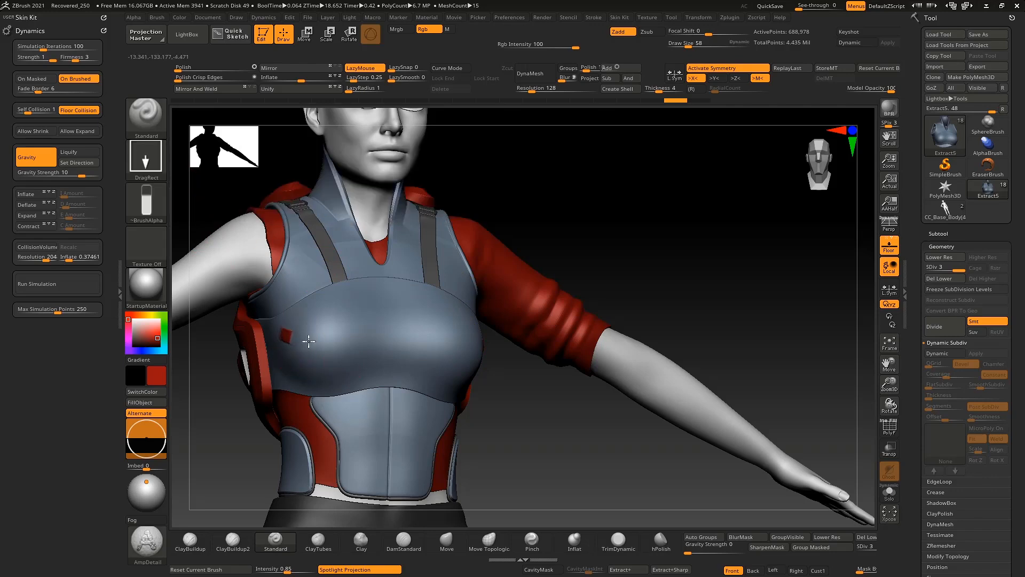
pyautogui.moveTo(588, 219); pyautogui.dragTo(537, 206)
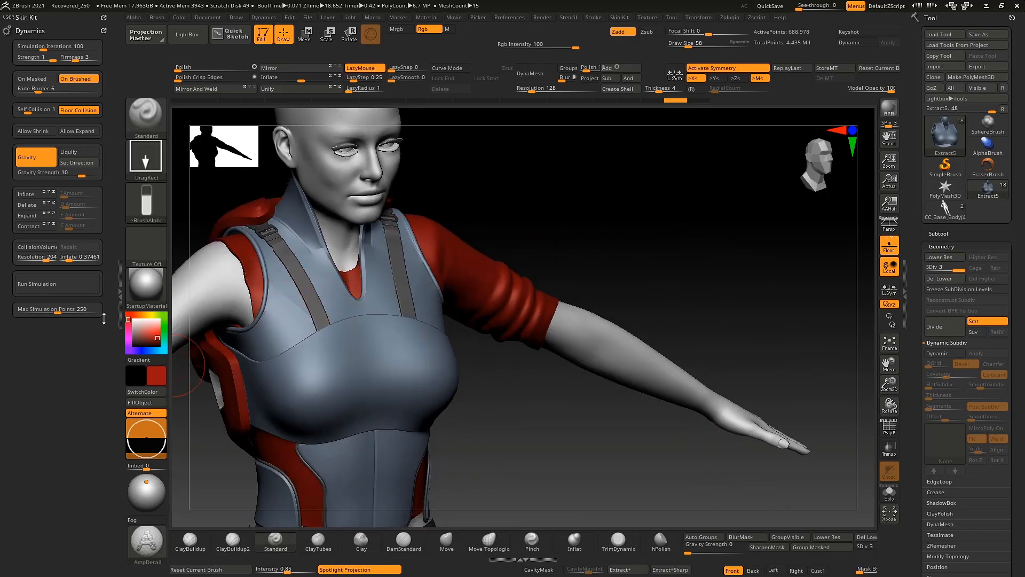
# Step: Swap the paint colours, undo the test stamp beside the vest's armhole and set the Focal Shift to -100
pyautogui.click(123, 338)
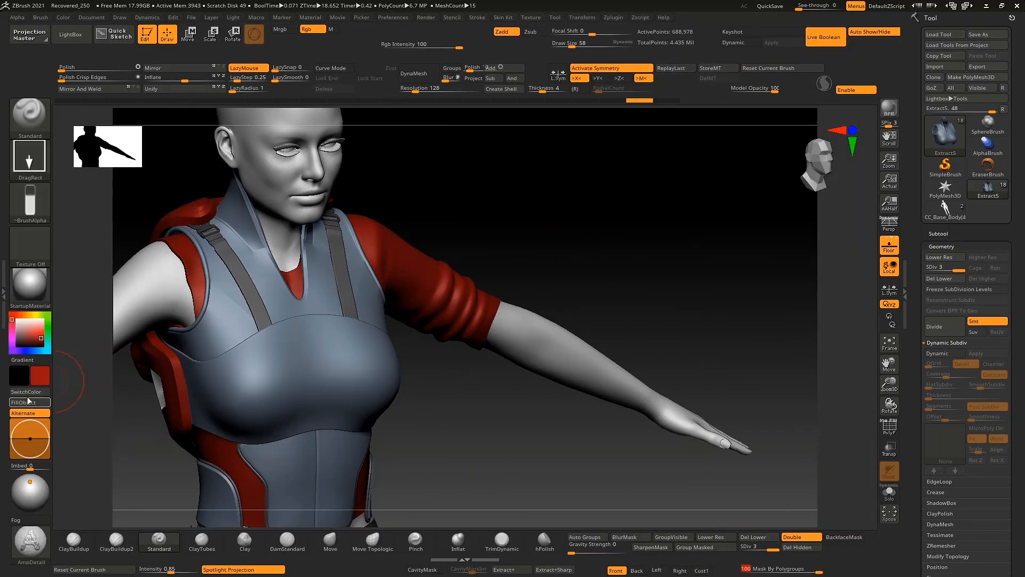
pyautogui.click(30, 392)
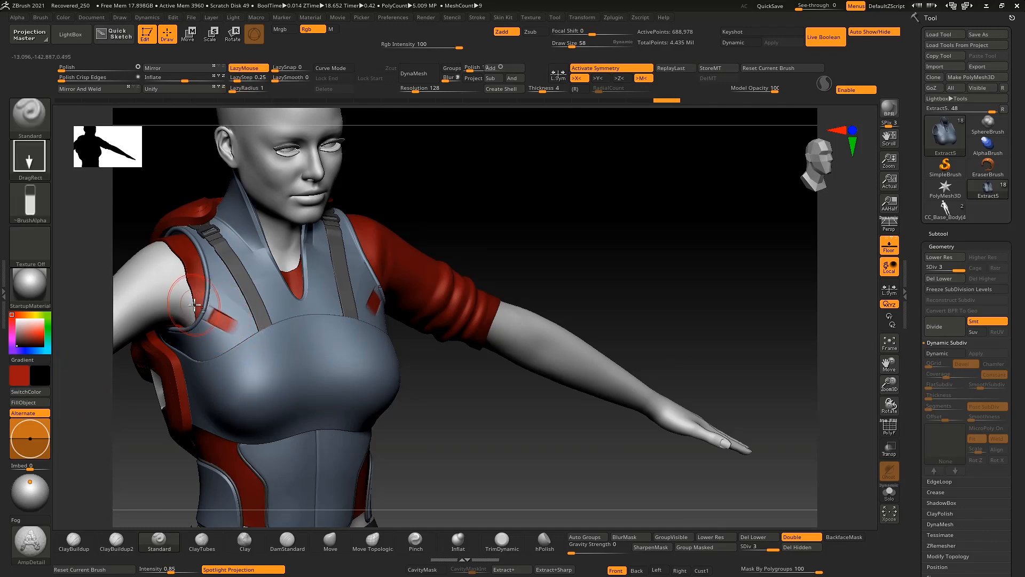
pyautogui.hotkey('ctrl', 'z')
pyautogui.press('space')
pyautogui.moveTo(230, 323); pyautogui.dragTo(201, 323)
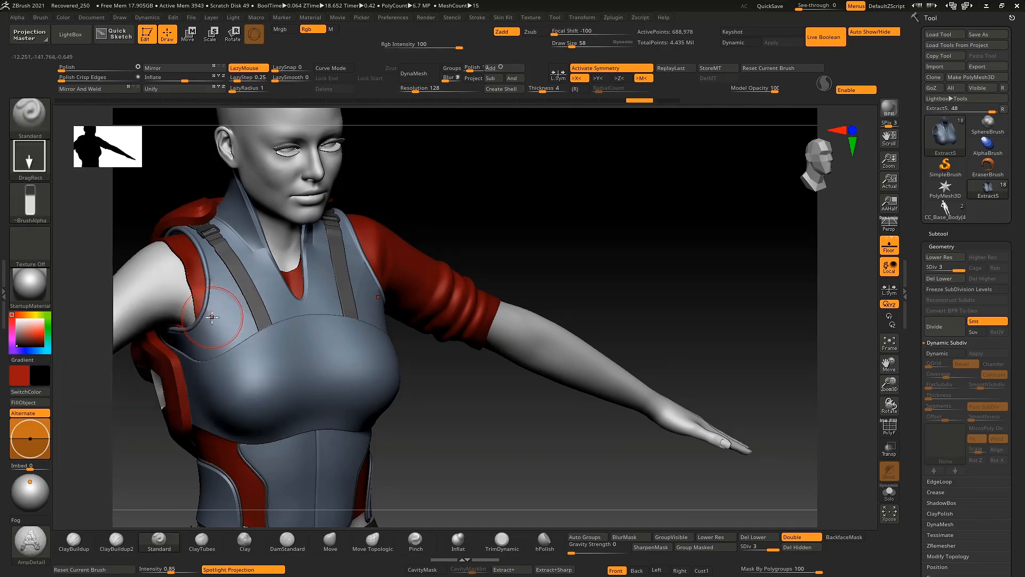
# Step: Undo the last test stamp, swap the colours and stamp a small grey rectangular detail beside each armhole
pyautogui.moveTo(527, 241); pyautogui.dragTo(229, 320)
pyautogui.hotkey('ctrl', 'z')
pyautogui.click(27, 391)
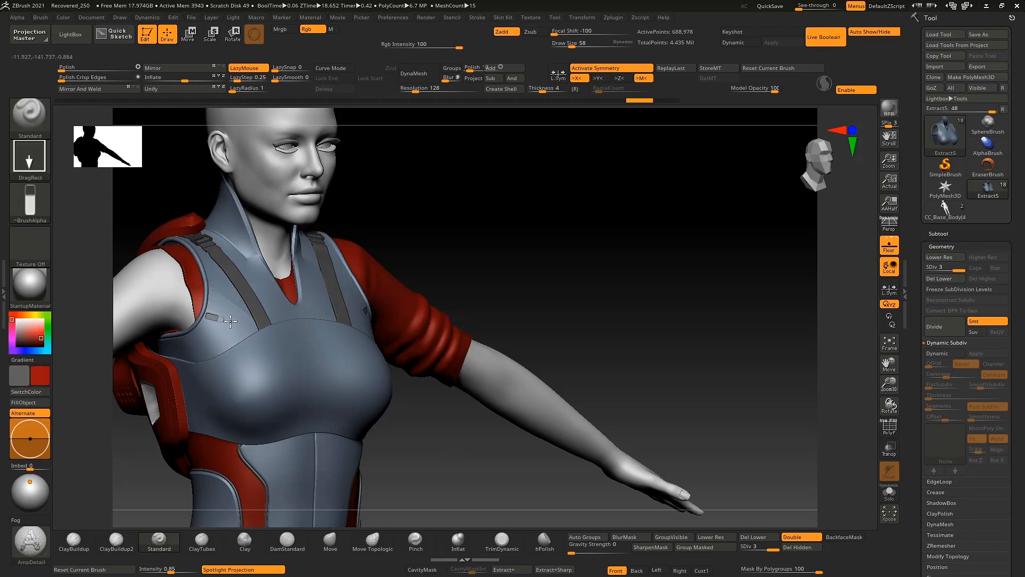
pyautogui.moveTo(550, 201); pyautogui.dragTo(481, 379)
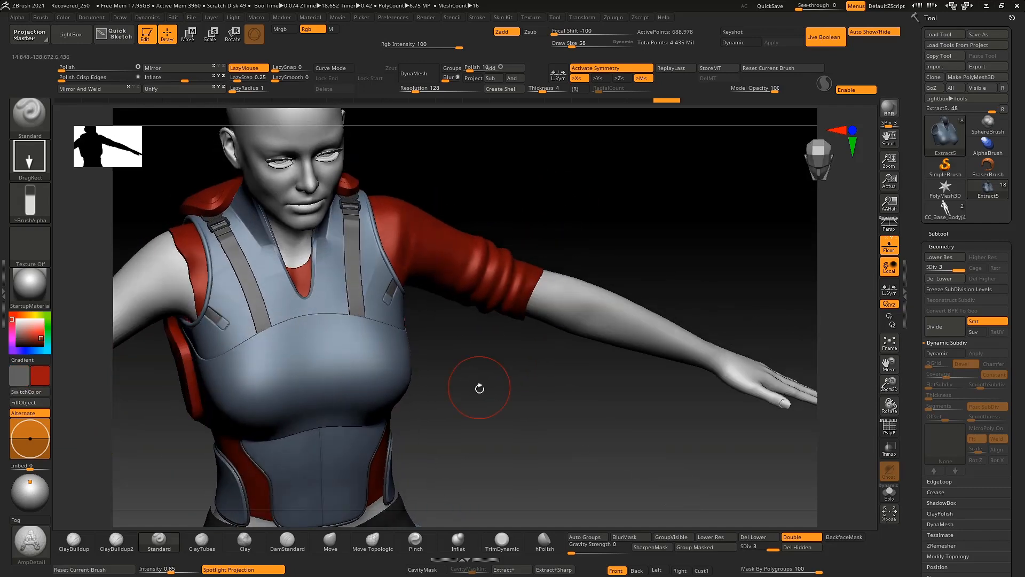
# Step: Choose the arch-shaped alpha and stamp a grey detail on the vest's side below the armhole
pyautogui.keyDown('ctrl'); pyautogui.moveTo(480, 379); pyautogui.dragTo(498, 250, button='right'); pyautogui.keyUp('ctrl')
pyautogui.moveTo(498, 249); pyautogui.dragTo(478, 229)
pyautogui.keyDown('ctrl'); pyautogui.moveTo(478, 229); pyautogui.dragTo(480, 242, button='right'); pyautogui.keyUp('ctrl')
pyautogui.moveTo(480, 243); pyautogui.dragTo(505, 235)
pyautogui.click(30, 203)
pyautogui.click(172, 369)
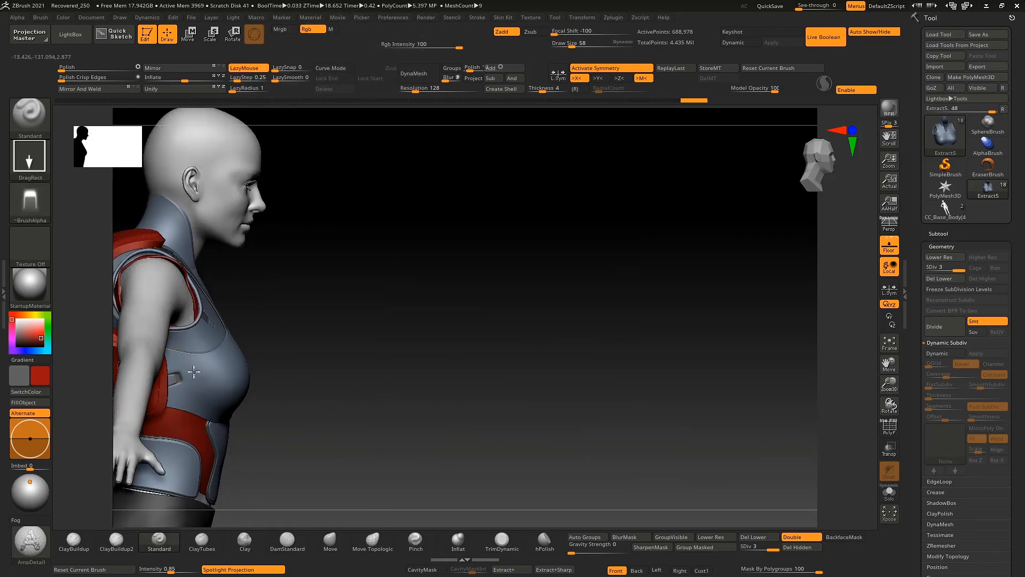
pyautogui.moveTo(366, 407)
pyautogui.keyDown('ctrl'); pyautogui.mouseDown(button='right')
pyautogui.moveTo(497, 251)
pyautogui.moveTo(281, 391)
pyautogui.mouseUp(button='right'); pyautogui.keyUp('ctrl')
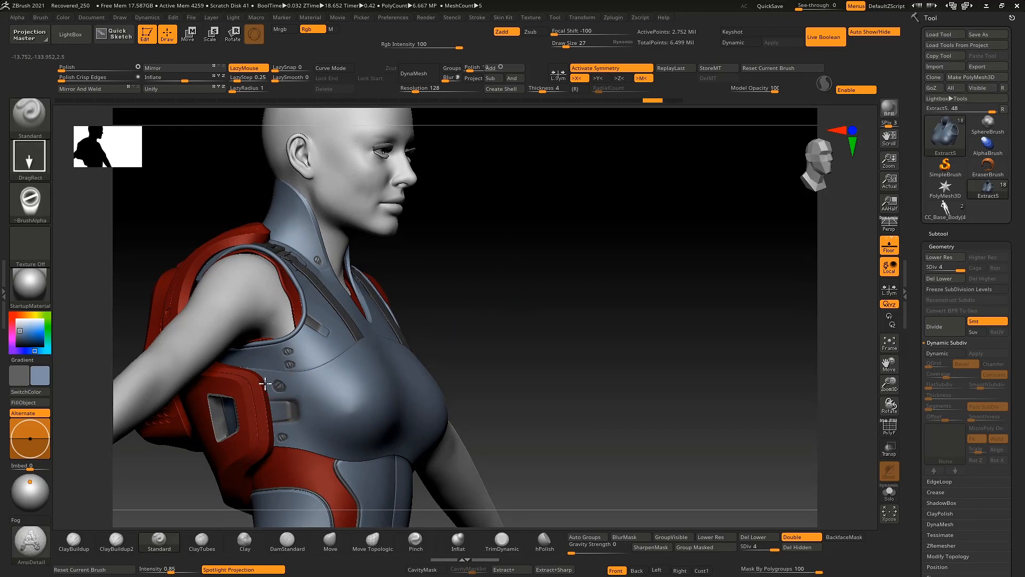
pyautogui.moveTo(599, 319); pyautogui.dragTo(520, 302)
pyautogui.keyDown('alt'); pyautogui.moveTo(443, 283); pyautogui.dragTo(435, 256); pyautogui.keyUp('alt')
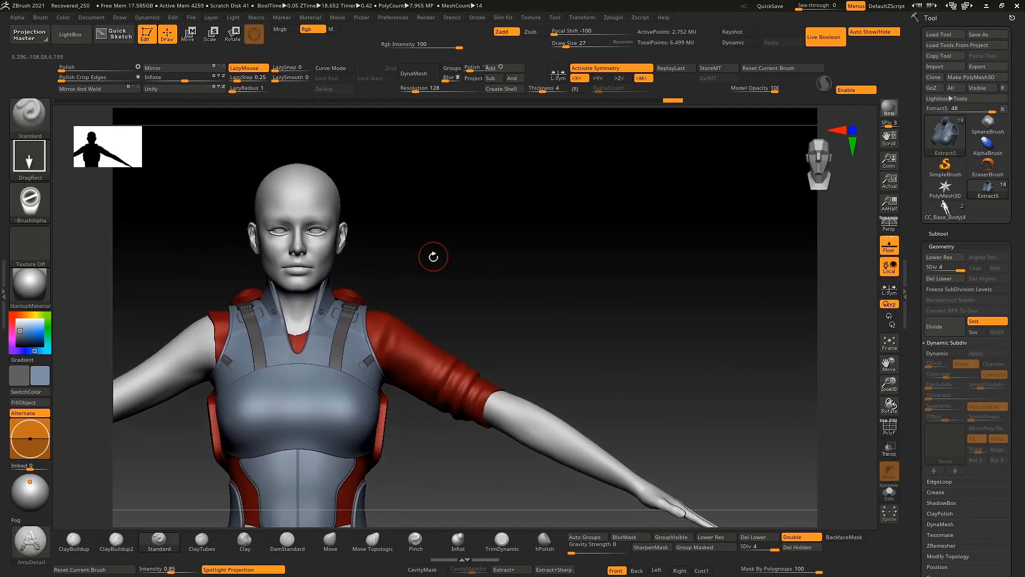